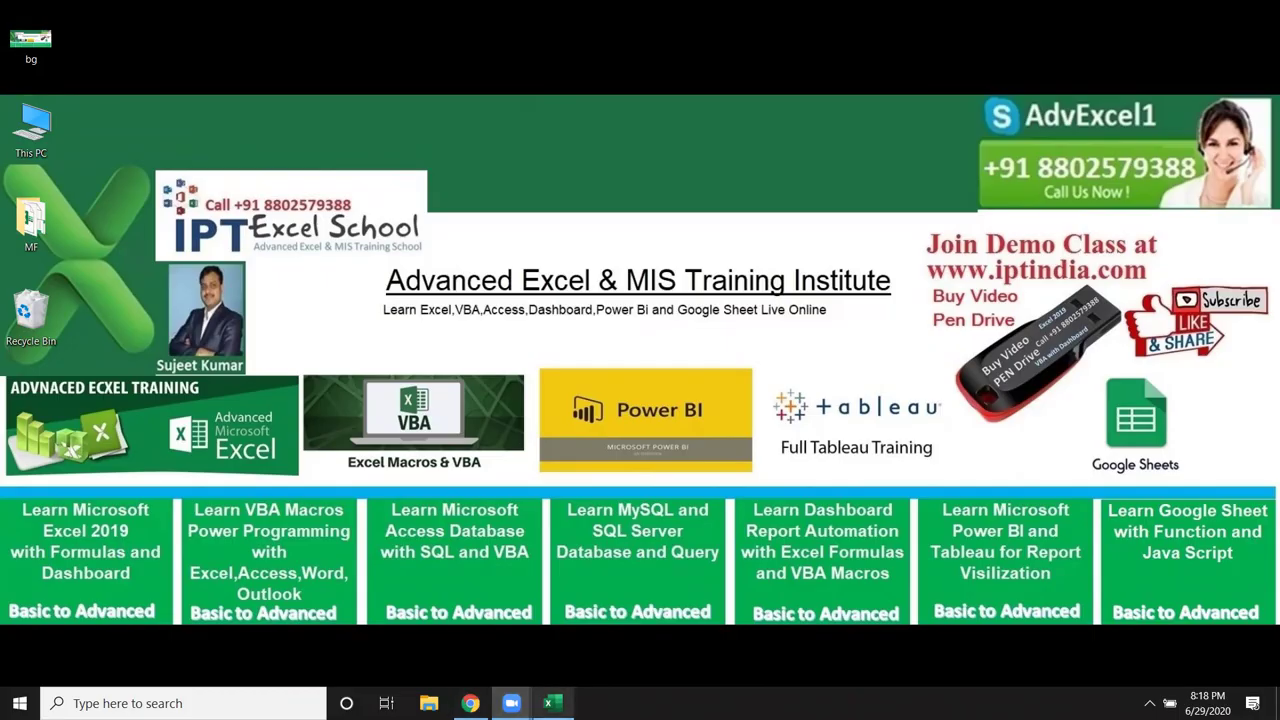
- Bring the Book1 workbook to the front and add a blank Sheet7 after Sheet6
{"action": "left_click", "coordinate": [548, 703]}
{"action": "left_click", "coordinate": [312, 658]}
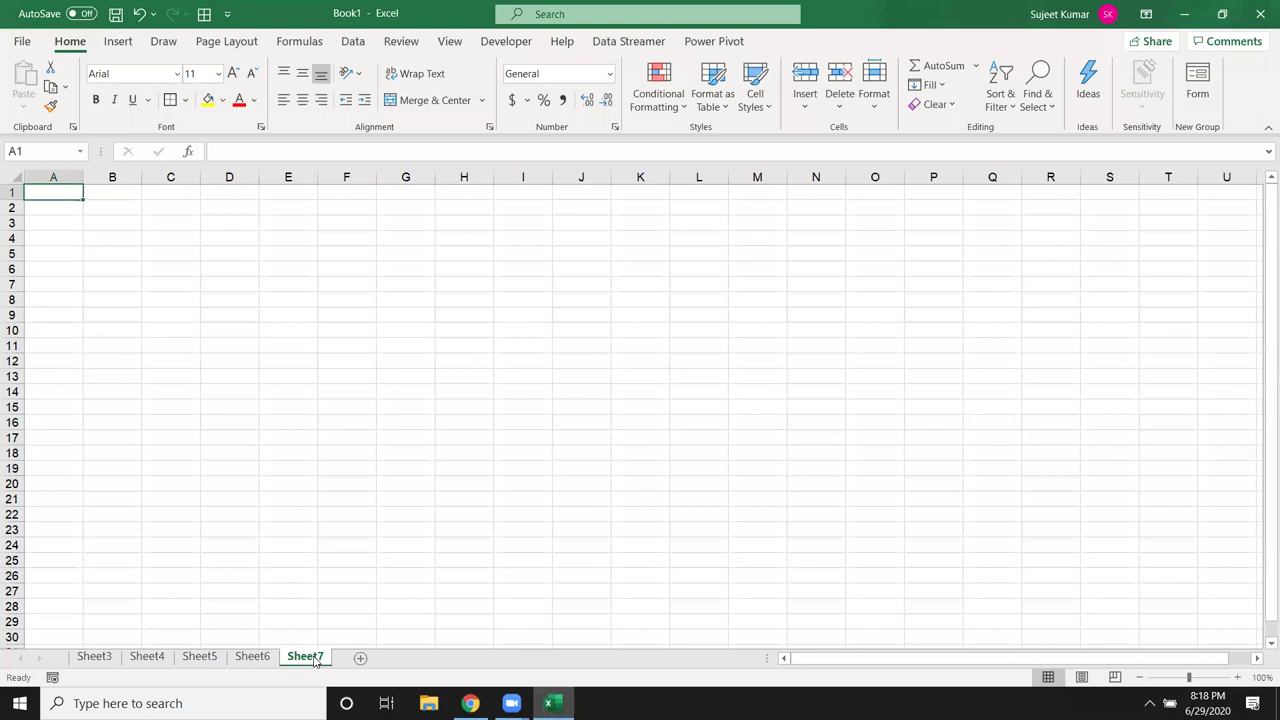
{"action": "left_click", "coordinate": [146, 207]}
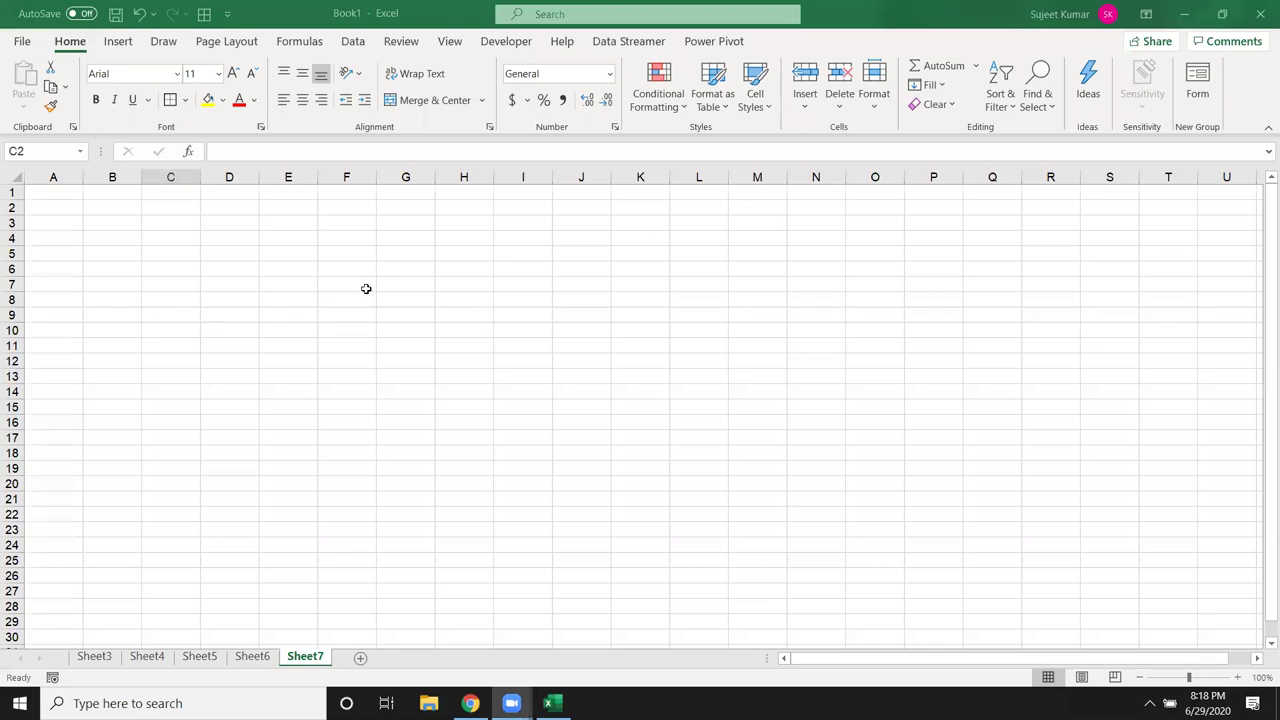
{"action": "left_click", "coordinate": [94, 207]}
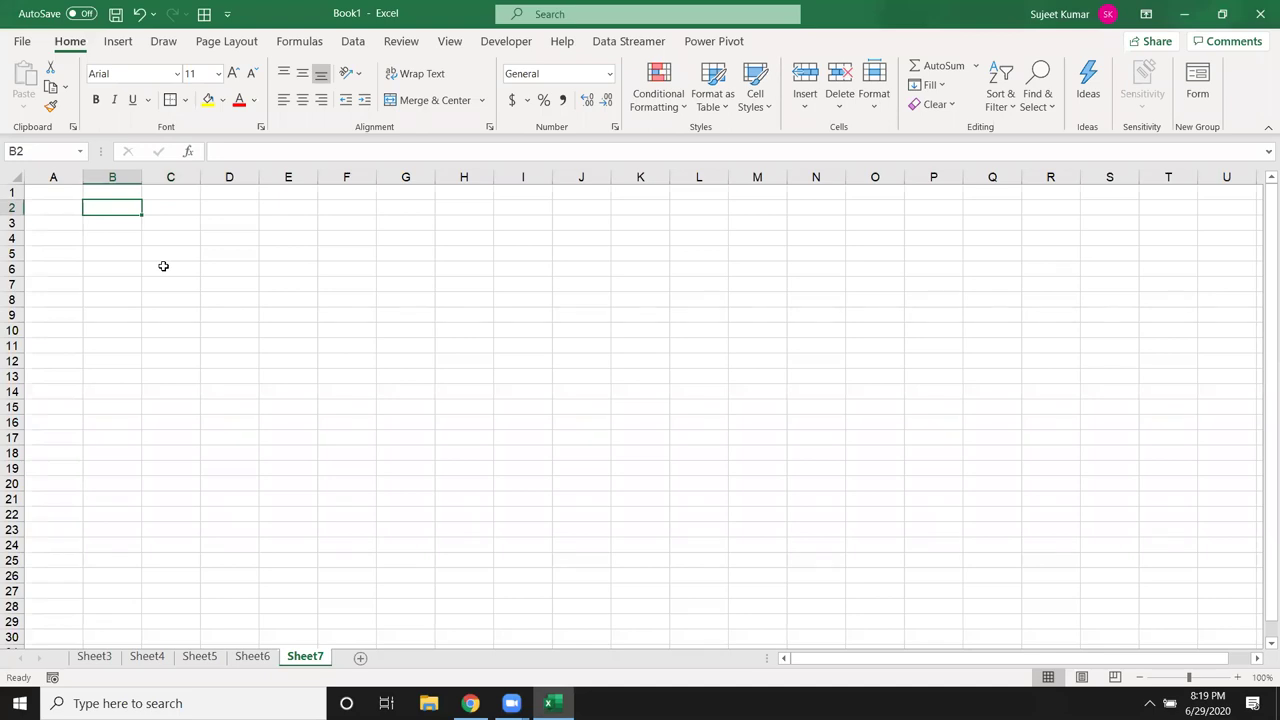
{"action": "key", "text": "Left"}
{"action": "type", "text": "1"}
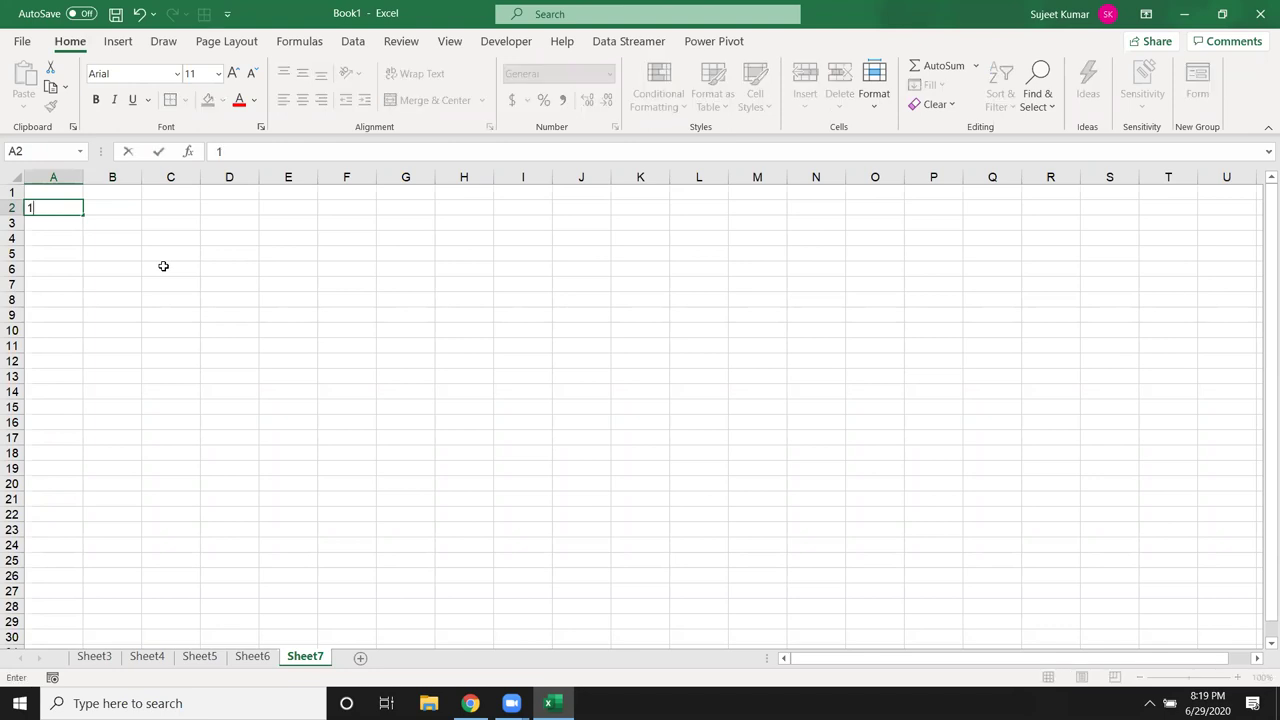
{"action": "key", "text": "Tab"}
{"action": "type", "text": "2"}
{"action": "key", "text": "Tab"}
{"action": "type", "text": "3"}
{"action": "key", "text": "Tab"}
{"action": "key", "text": "Tab"}
{"action": "type", "text": "5"}
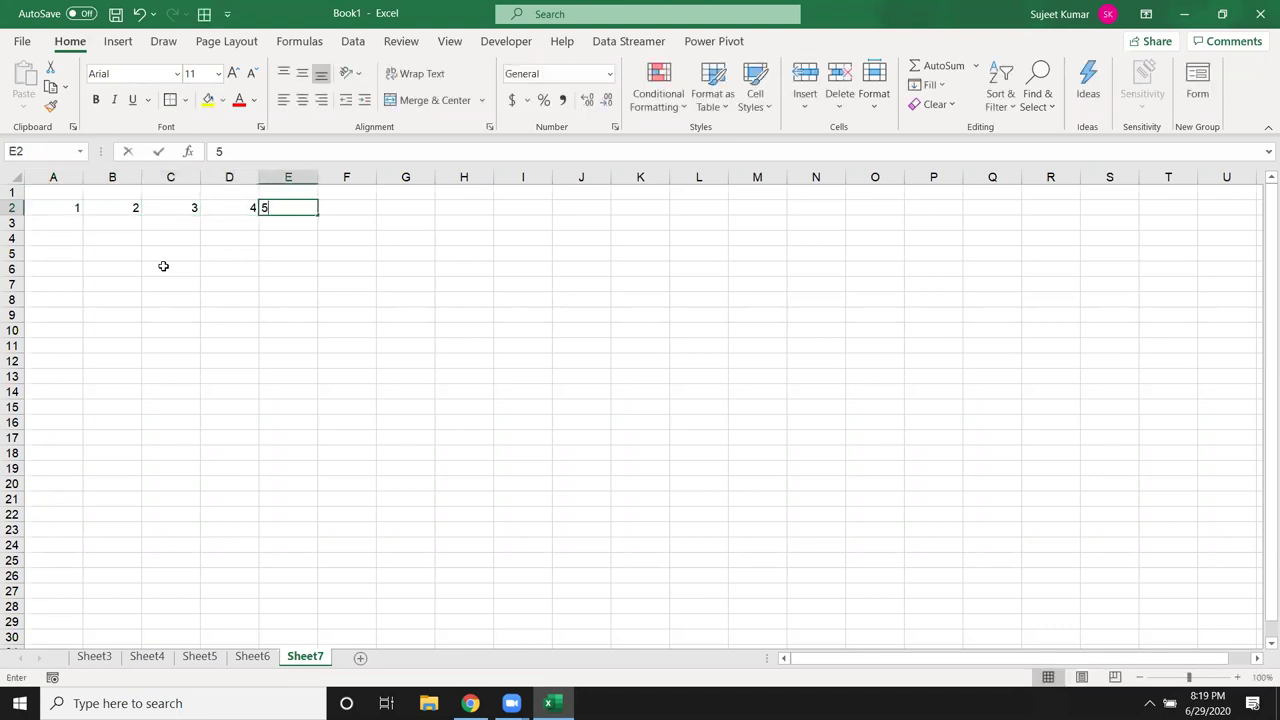
{"action": "key", "text": "Tab"}
{"action": "key", "text": "Down"}
{"action": "key", "text": "Left"}
{"action": "key", "text": "Left"}
{"action": "key", "text": "Left"}
{"action": "key", "text": "Left"}
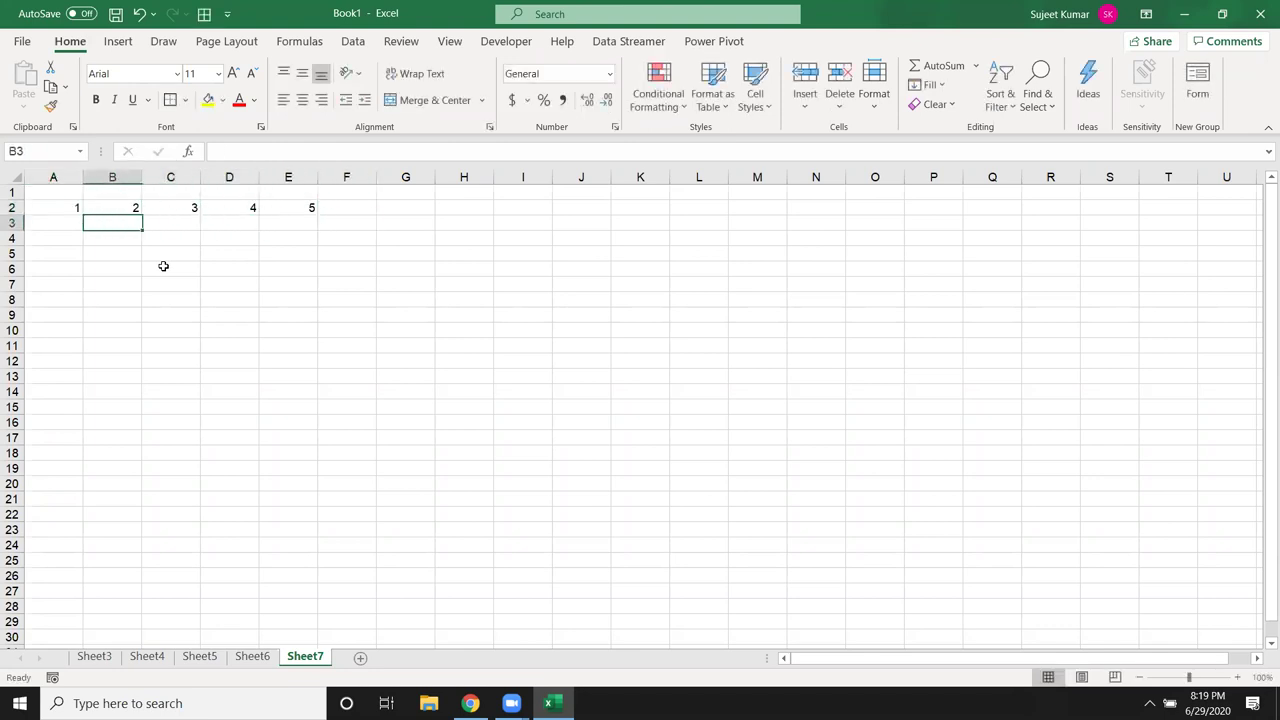
{"action": "key", "text": "Left"}
{"action": "key", "text": "shift+Right"}
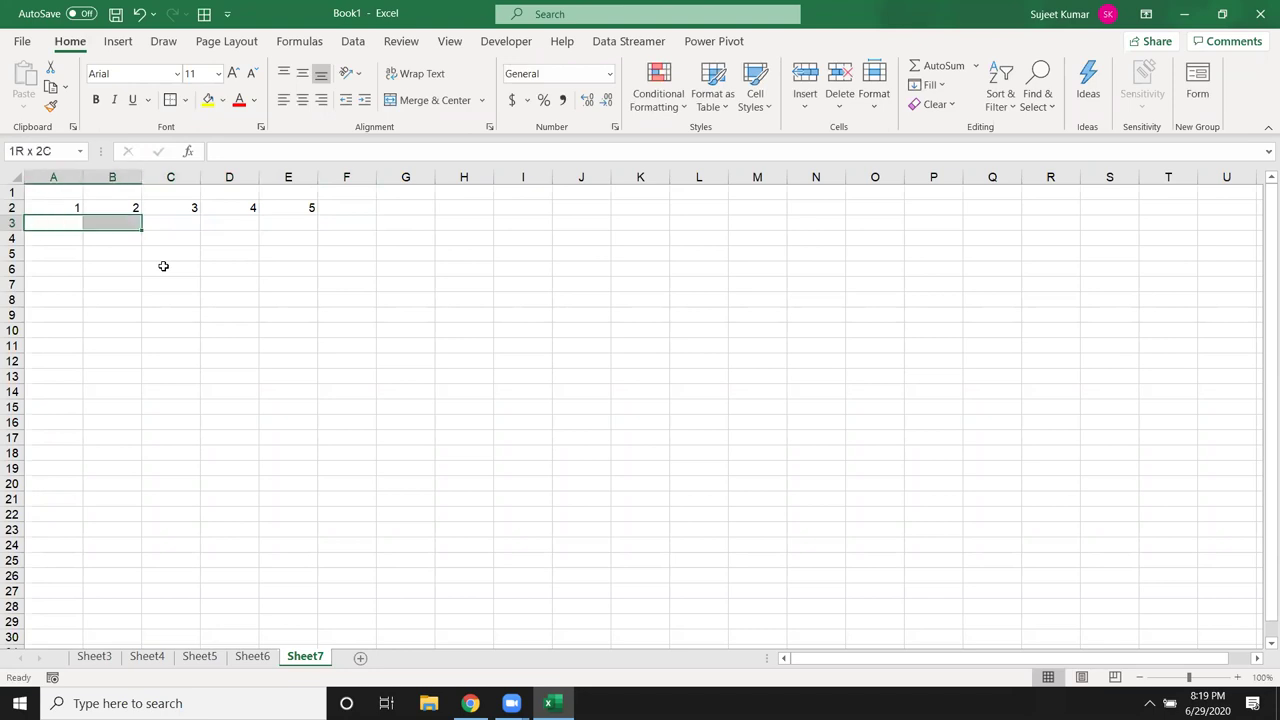
{"action": "key", "text": "shift+Right"}
{"action": "key", "text": "shift+Right"}
{"action": "key", "text": "shift+Right"}
{"action": "type", "text": "="}
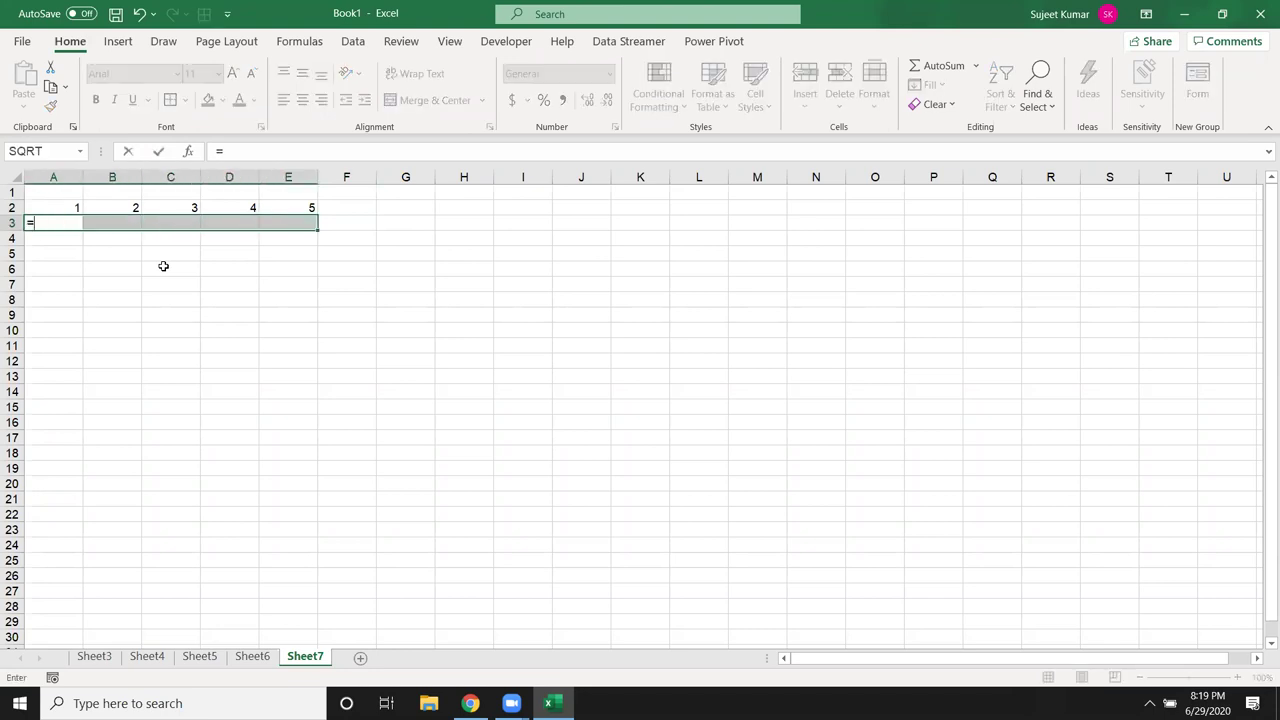
{"action": "type", "text": "("}
{"action": "type", "text": "1,"}
{"action": "type", "text": "2,3,4,"}
{"action": "type", "text": "5,6"}
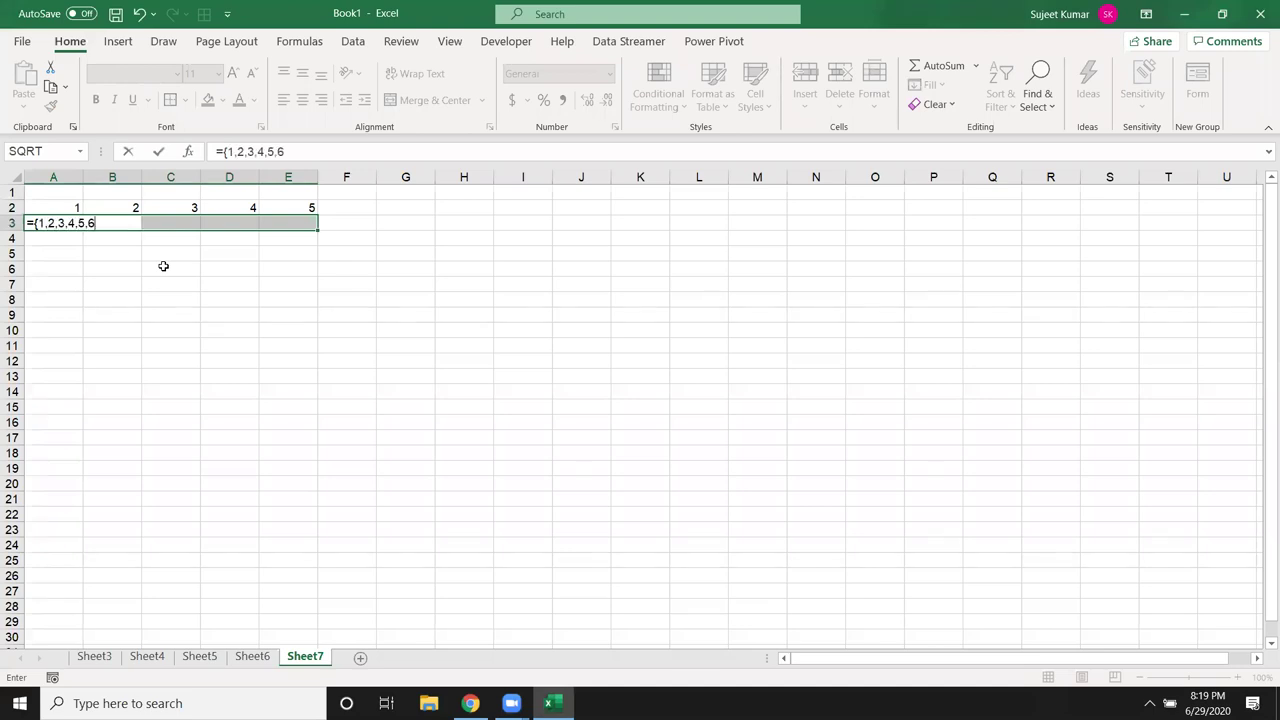
{"action": "type", "text": "}"}
{"action": "key", "text": "Return"}
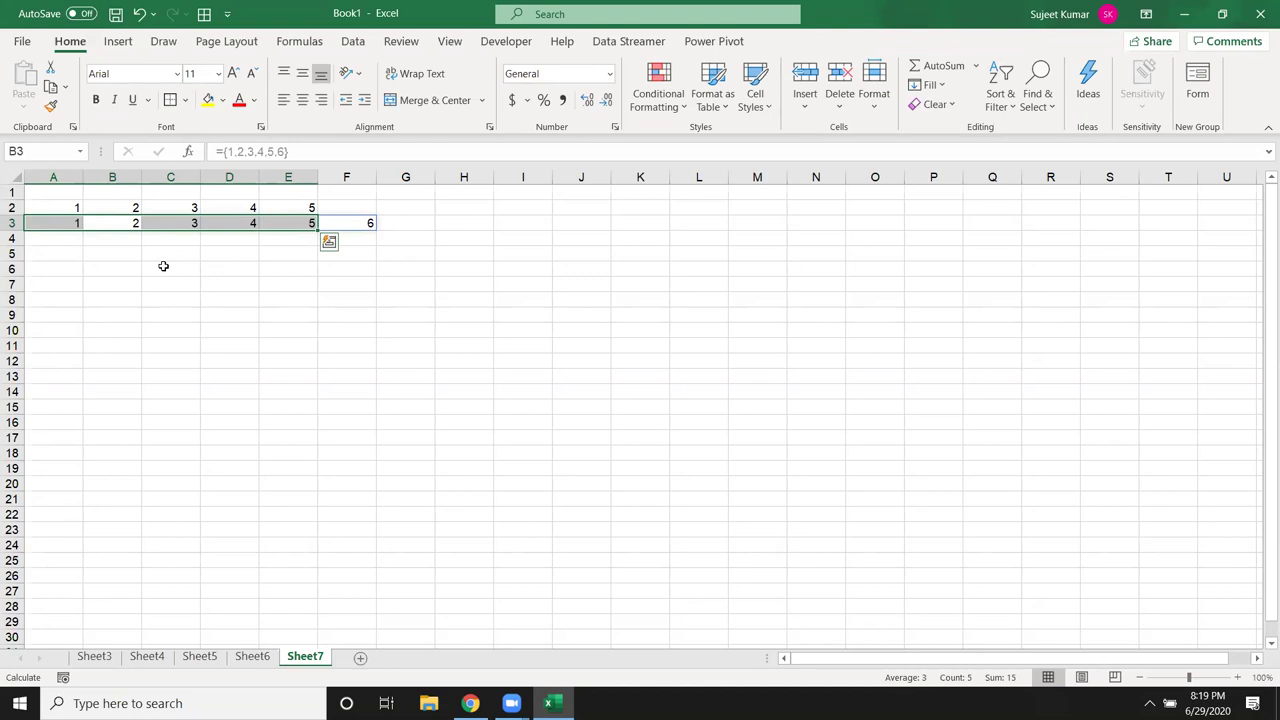
{"action": "key", "text": "Up"}
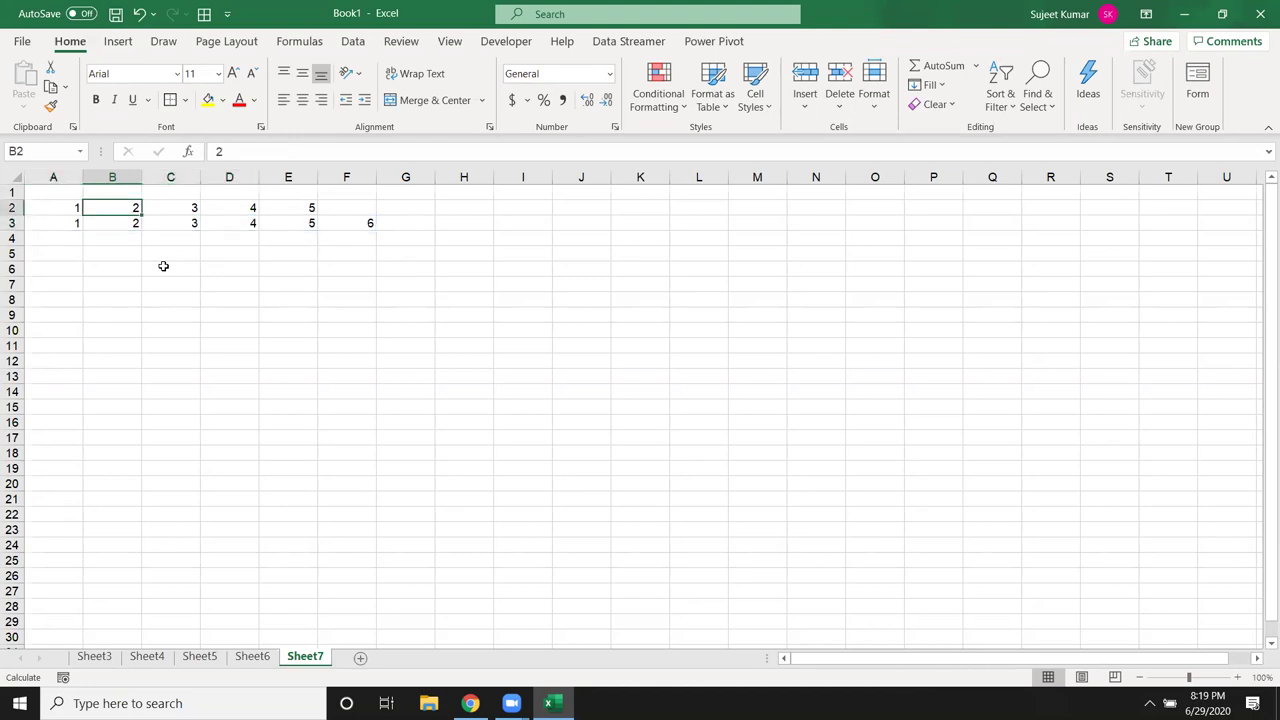
{"action": "key", "text": "Left"}
{"action": "key", "text": "ctrl+shift+Right"}
{"action": "key", "text": "shift+Right"}
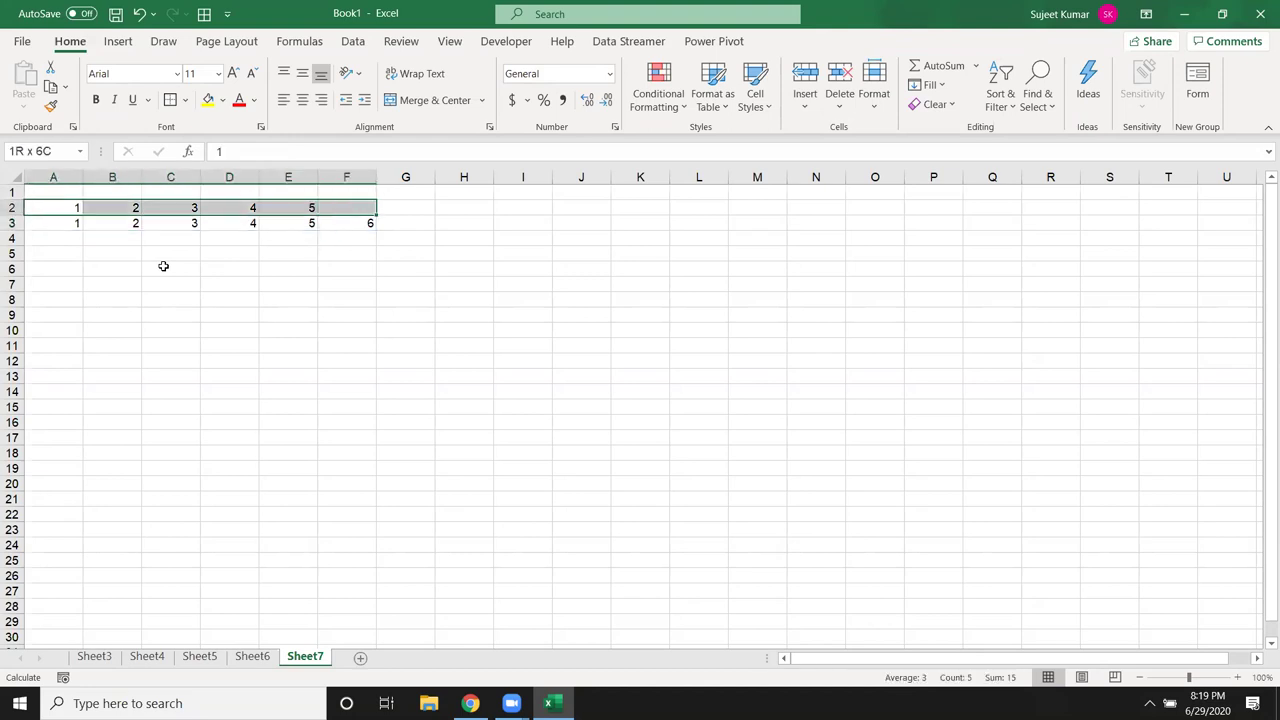
{"action": "key", "text": "shift+Down"}
{"action": "key", "text": "Delete"}
- Enter a first name in cell A3
{"action": "key", "text": "Down"}
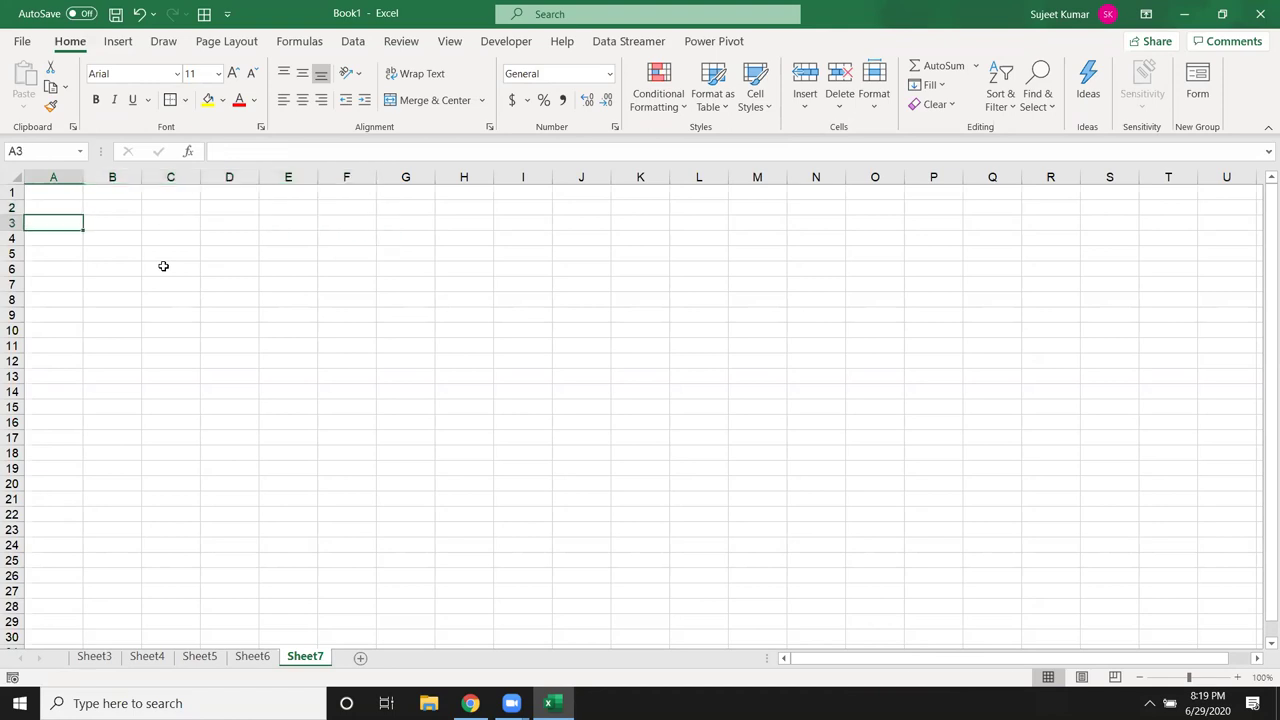
{"action": "type", "text": "Sujeet"}
{"action": "key", "text": "Tab"}
- Spell the name's six letters one per cell across B4:G4
{"action": "key", "text": "Down"}
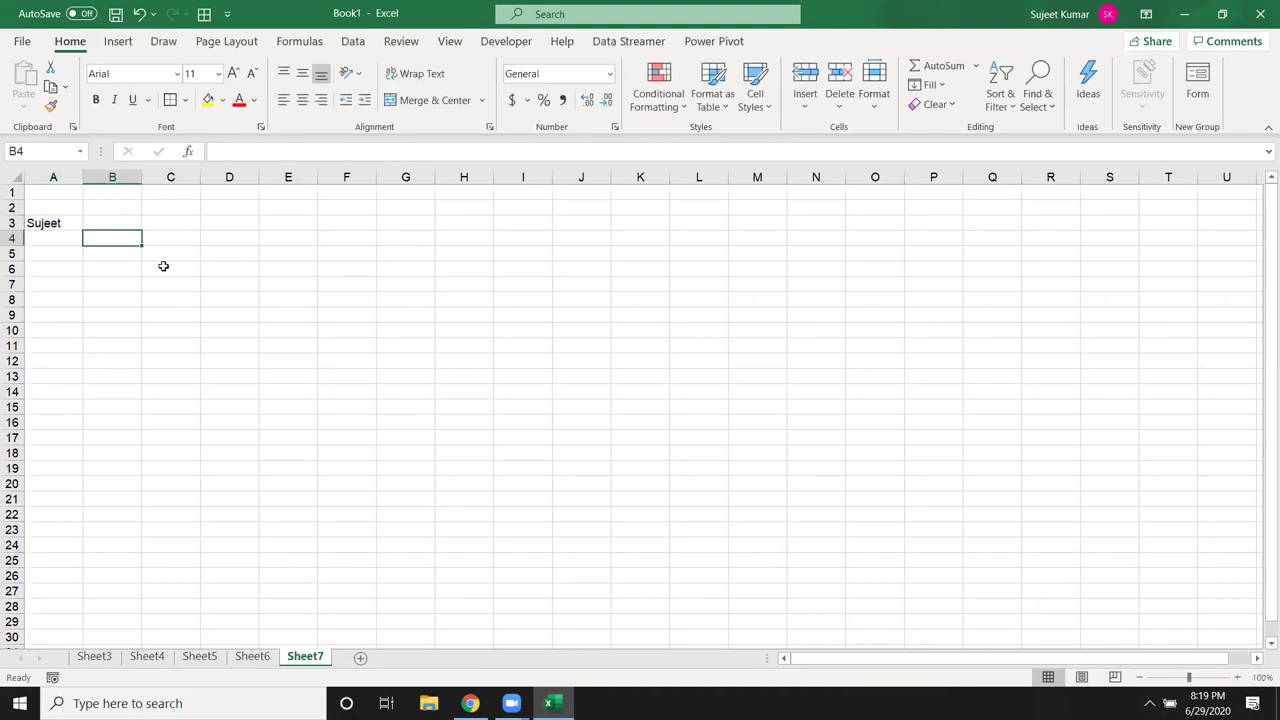
{"action": "key", "text": "Right"}
{"action": "key", "text": "Right"}
{"action": "key", "text": "Right"}
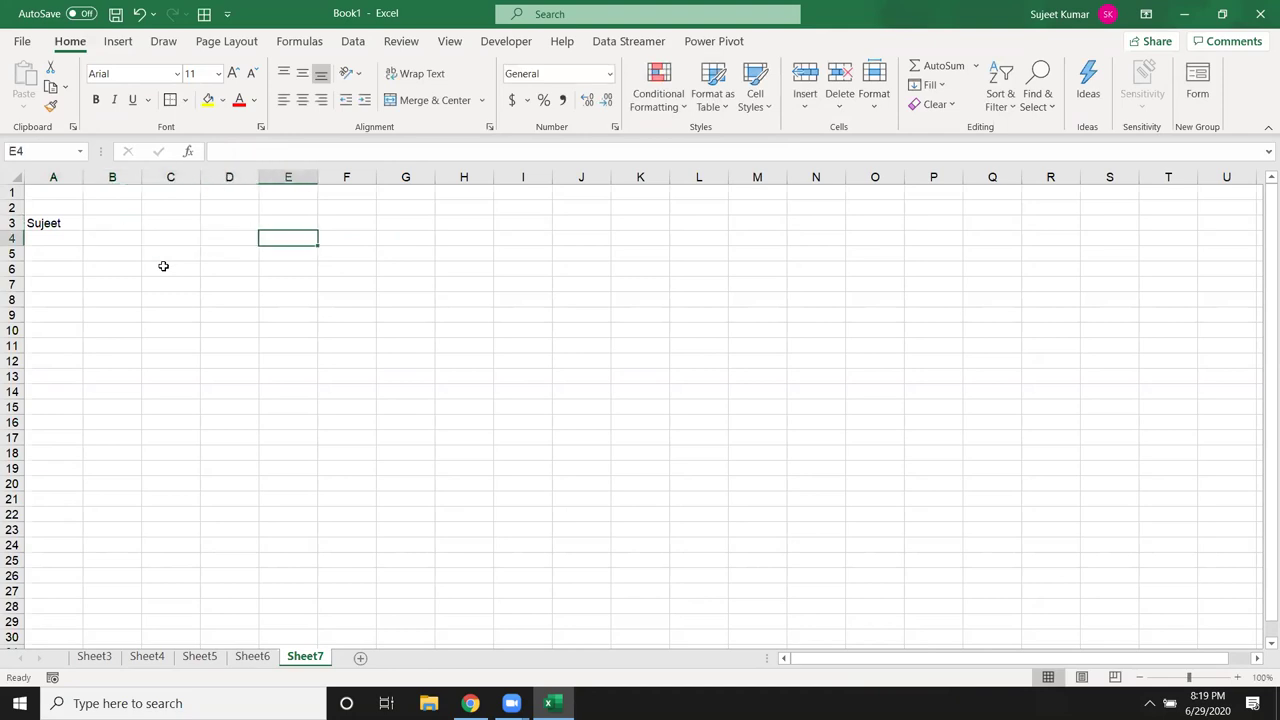
{"action": "key", "text": "Left"}
{"action": "key", "text": "Left"}
{"action": "key", "text": "Left"}
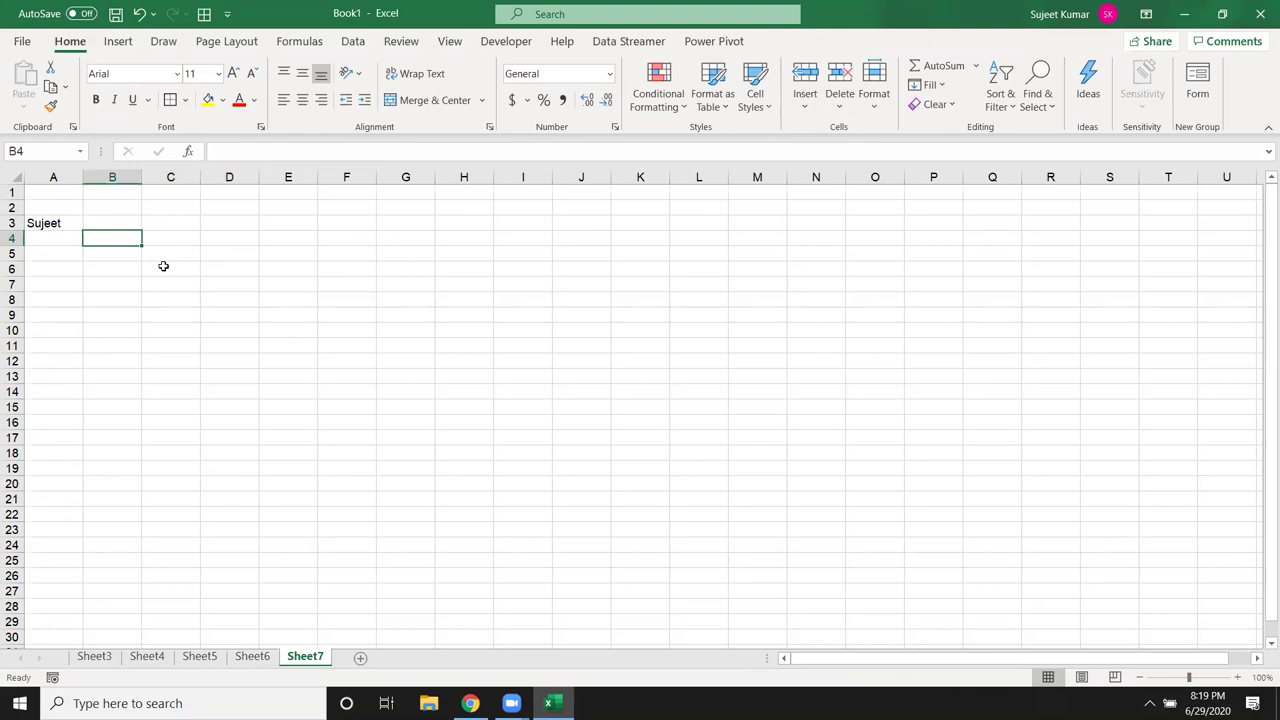
{"action": "type", "text": "S"}
{"action": "key", "text": "Right"}
{"action": "type", "text": "u"}
{"action": "key", "text": "BackSpace"}
{"action": "type", "text": "u"}
{"action": "key", "text": "Right"}
{"action": "type", "text": "j"}
{"action": "key", "text": "Right"}
{"action": "type", "text": "e"}
{"action": "key", "text": "Right"}
{"action": "type", "text": "e"}
{"action": "key", "text": "Right"}
{"action": "type", "text": "t"}
{"action": "key", "text": "Return"}
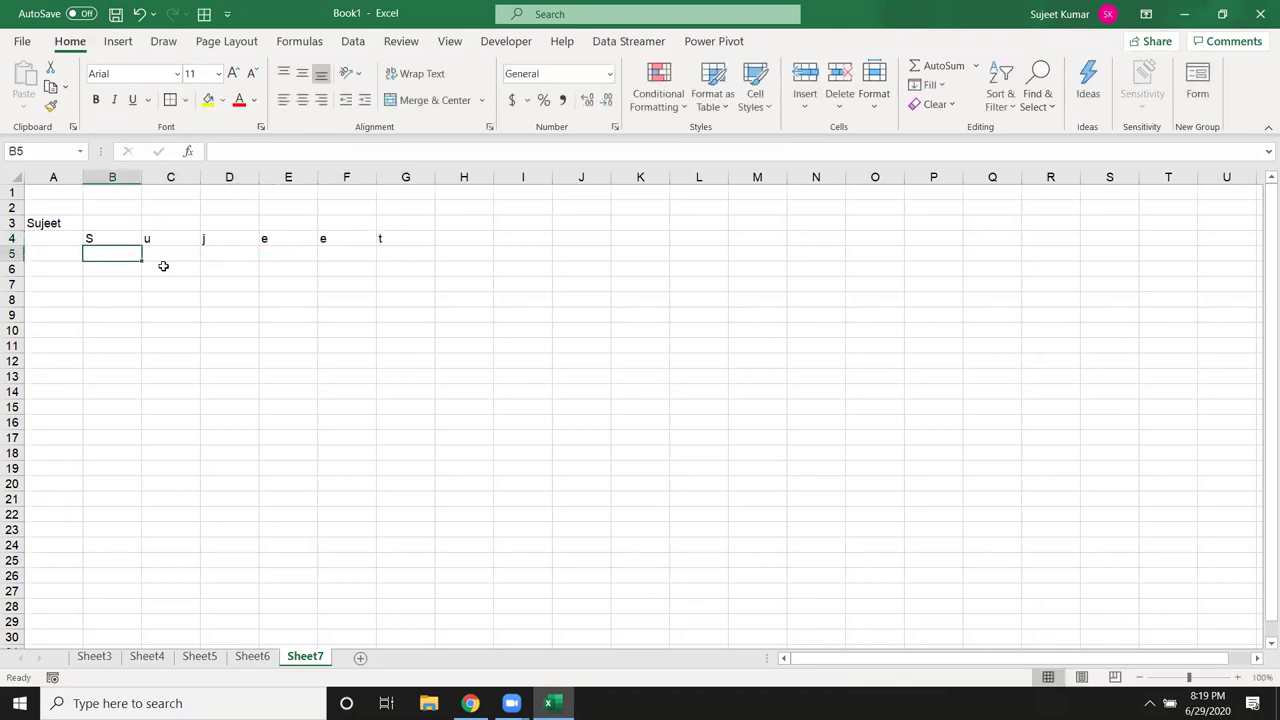
{"action": "type", "text": "=mi"}
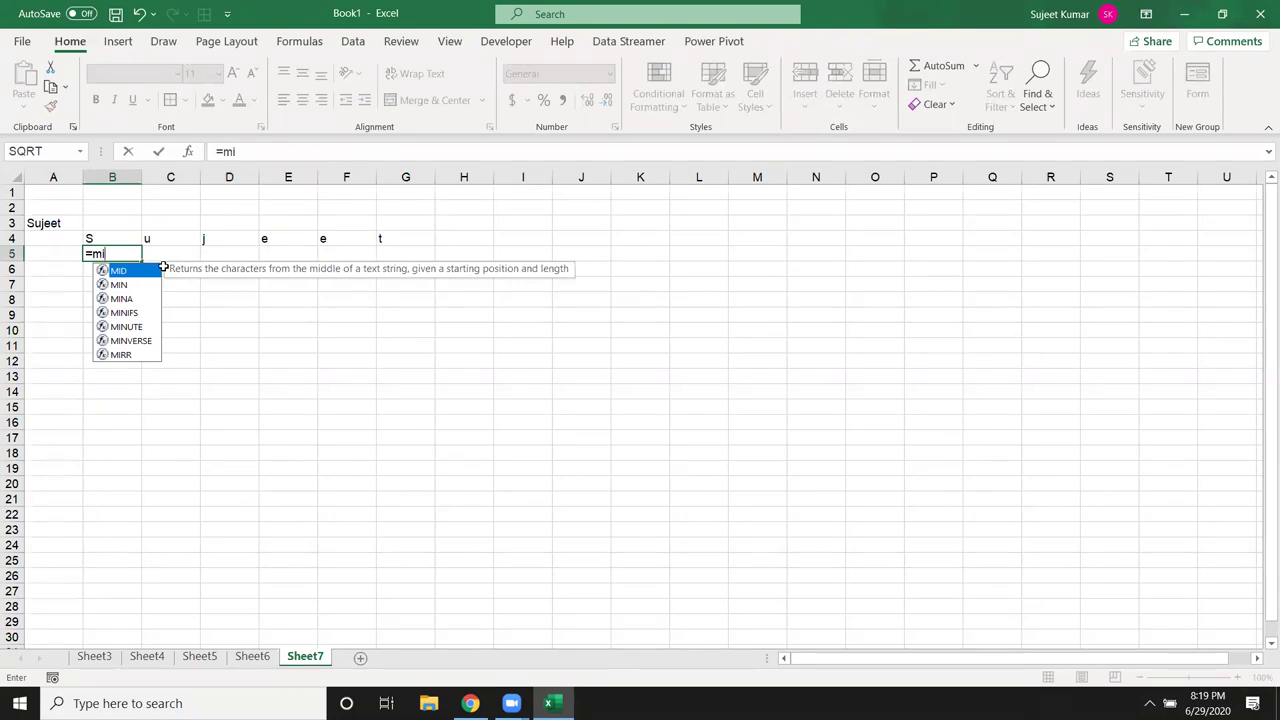
{"action": "type", "text": "d"}
- Enter =MID(A3,1,1) in B5 so it returns the first letter
{"action": "key", "text": "Tab"}
{"action": "key", "text": "Up"}
{"action": "key", "text": "Up"}
{"action": "key", "text": "Left"}
{"action": "type", "text": ","}
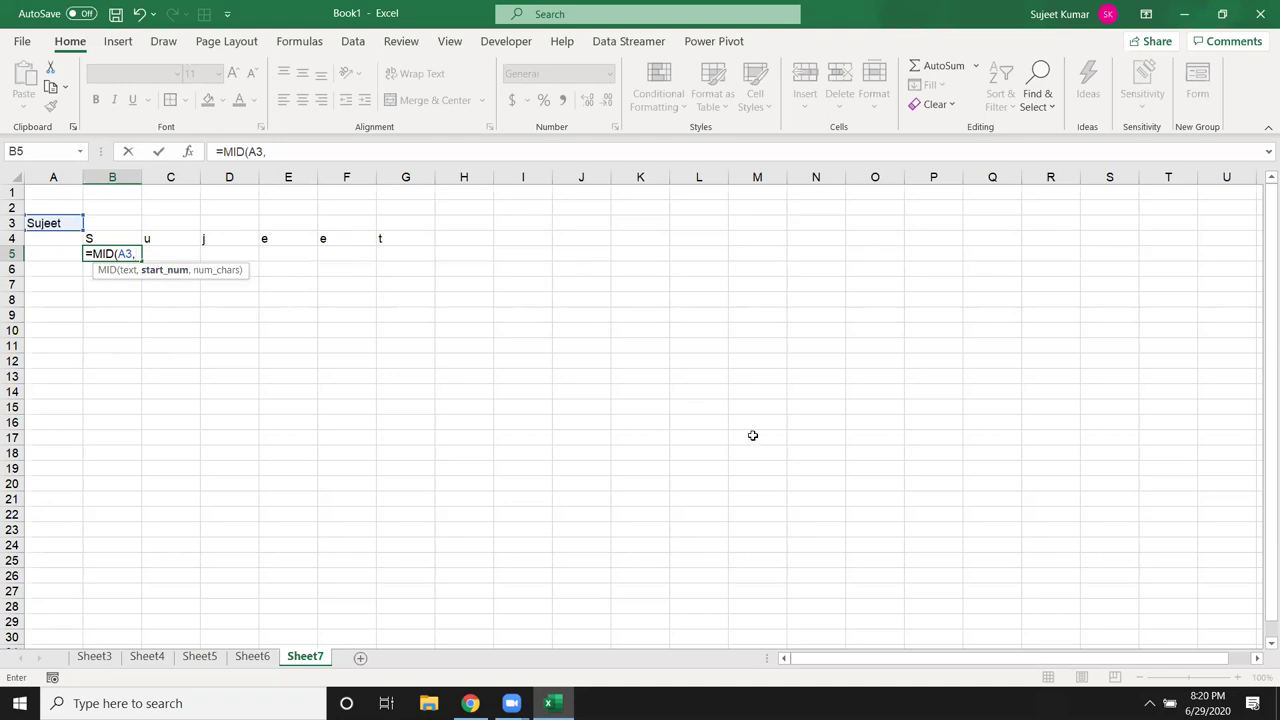
{"action": "type", "text": "1"}
{"action": "type", "text": ","}
{"action": "type", "text": "1."}
{"action": "key", "text": "ctrl+Return"}
{"action": "key", "text": "Return"}
{"action": "key", "text": "Up"}
{"action": "key", "text": "Right"}
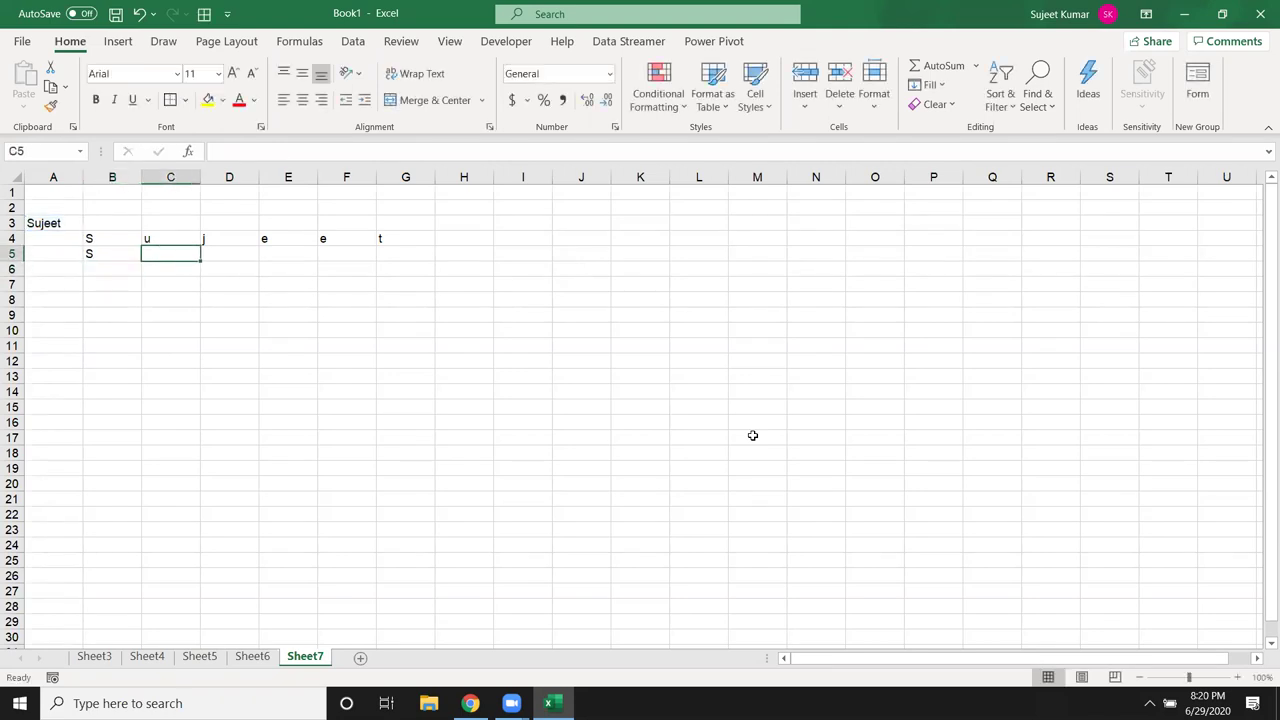
- Enter =MID(A3,2,1) in C5 to return the second letter
{"action": "type", "text": "=mi"}
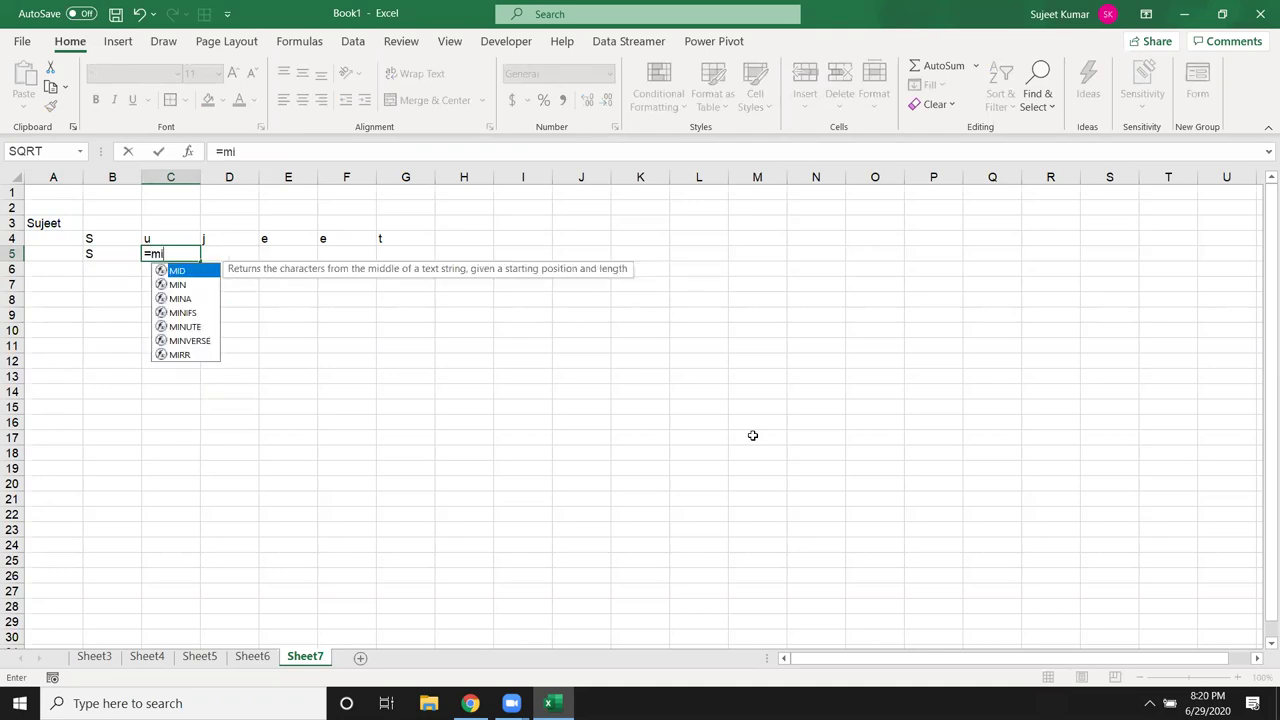
{"action": "type", "text": "d"}
{"action": "key", "text": "Tab"}
{"action": "key", "text": "Up"}
{"action": "key", "text": "Up"}
{"action": "key", "text": "Left"}
{"action": "key", "text": "Left"}
{"action": "type", "text": ","}
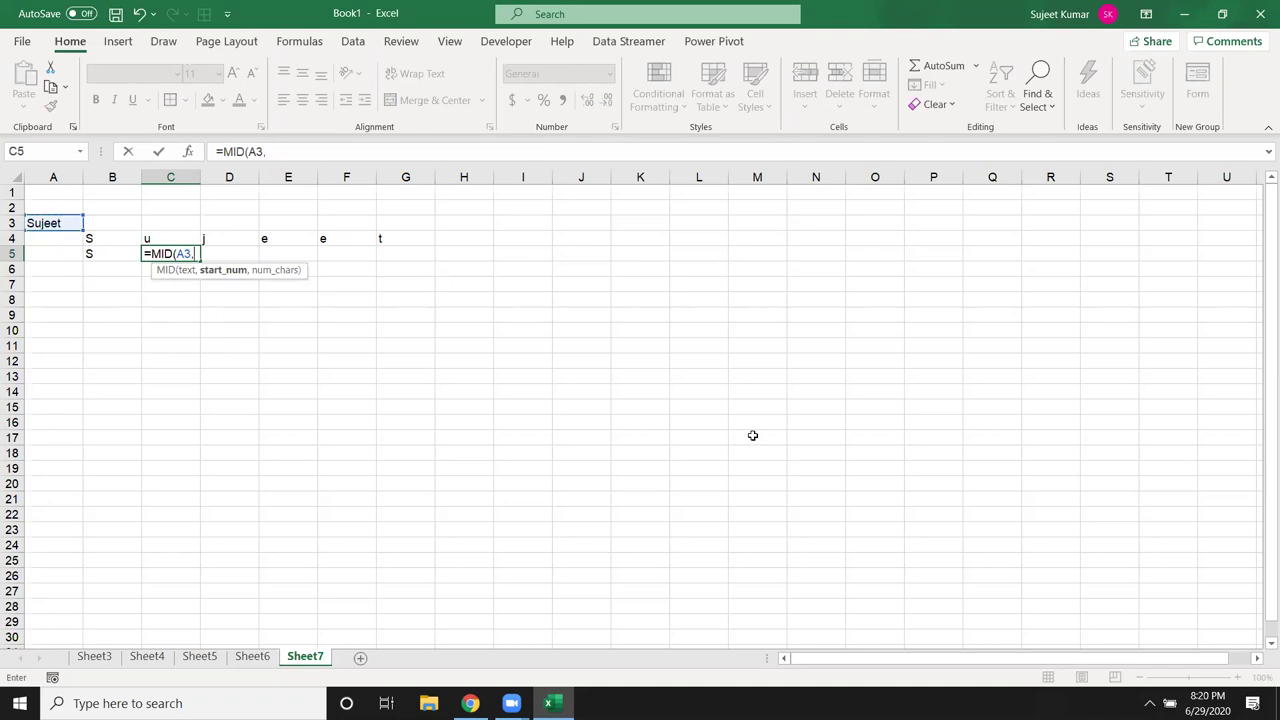
{"action": "type", "text": "2,1"}
{"action": "key", "text": "Return"}
{"action": "key", "text": "Up"}
{"action": "key", "text": "Right"}
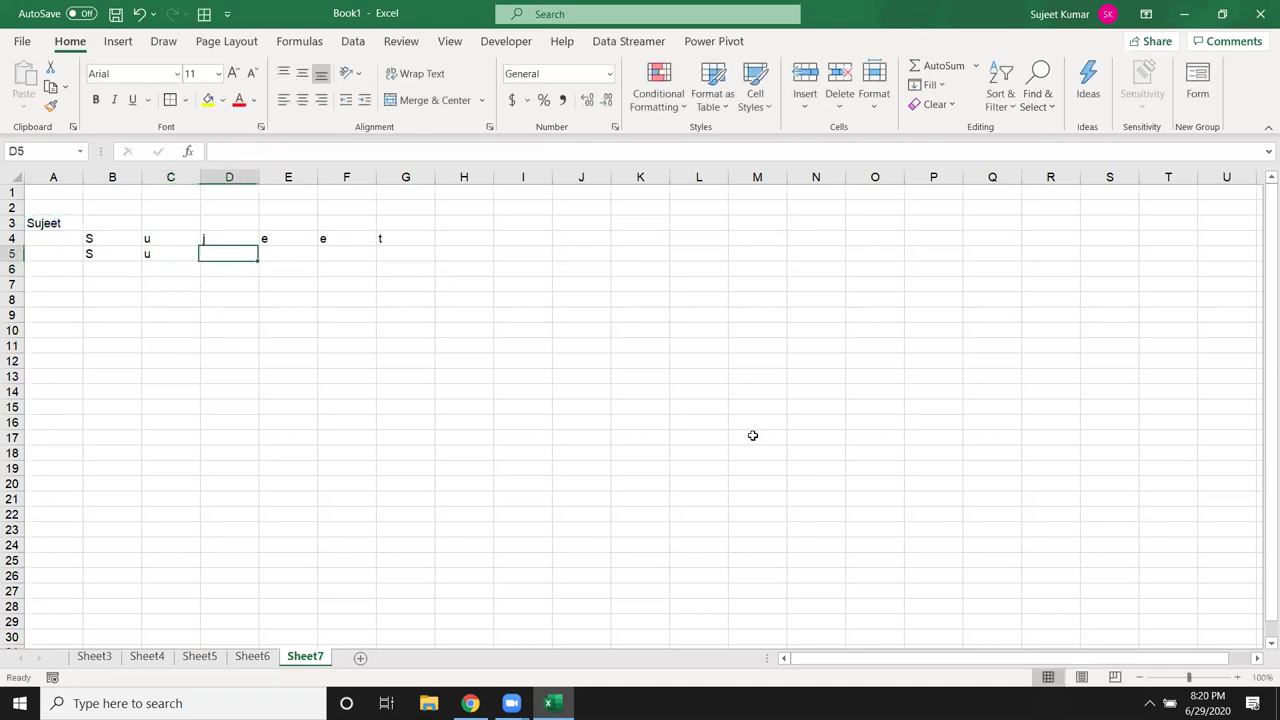
- Enter =MID(A3,3,1) in D5 to return the third letter
{"action": "type", "text": "=mid"}
{"action": "key", "text": "Tab"}
{"action": "key", "text": "Left"}
{"action": "key", "text": "Left"}
{"action": "key", "text": "Left"}
{"action": "key", "text": "Up"}
{"action": "key", "text": "Up"}
{"action": "type", "text": ","}
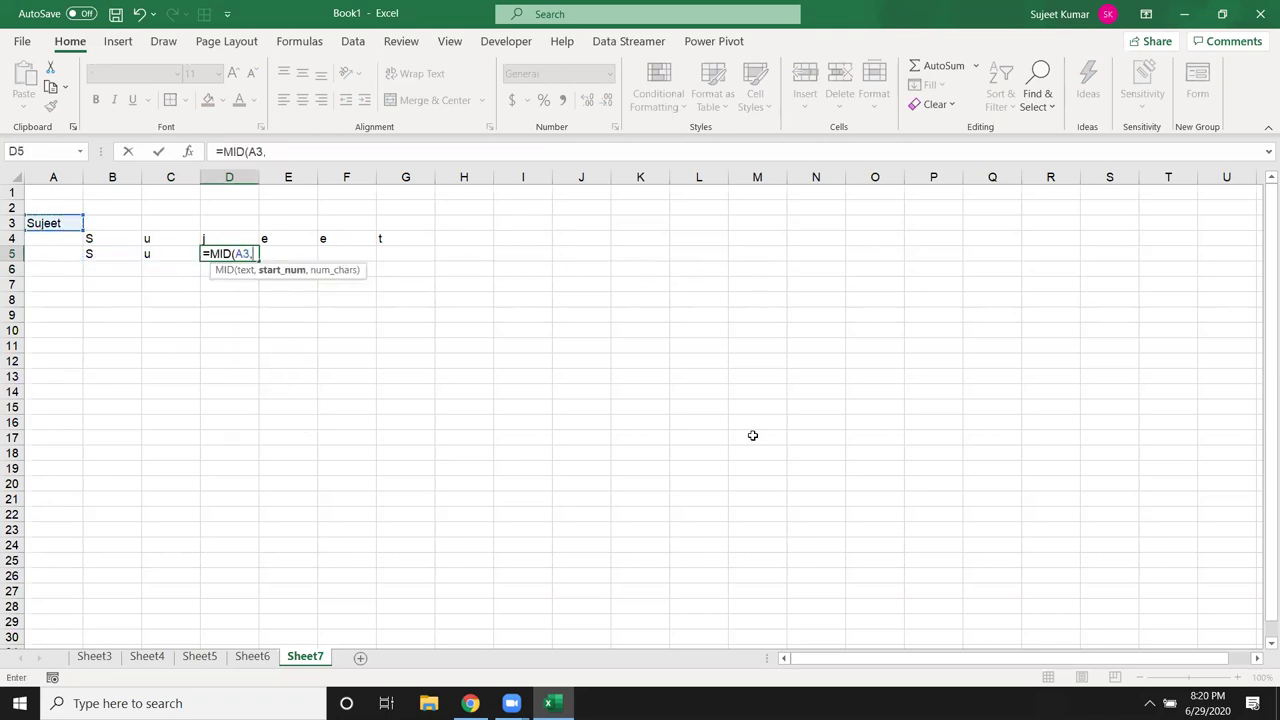
{"action": "type", "text": "3,1"}
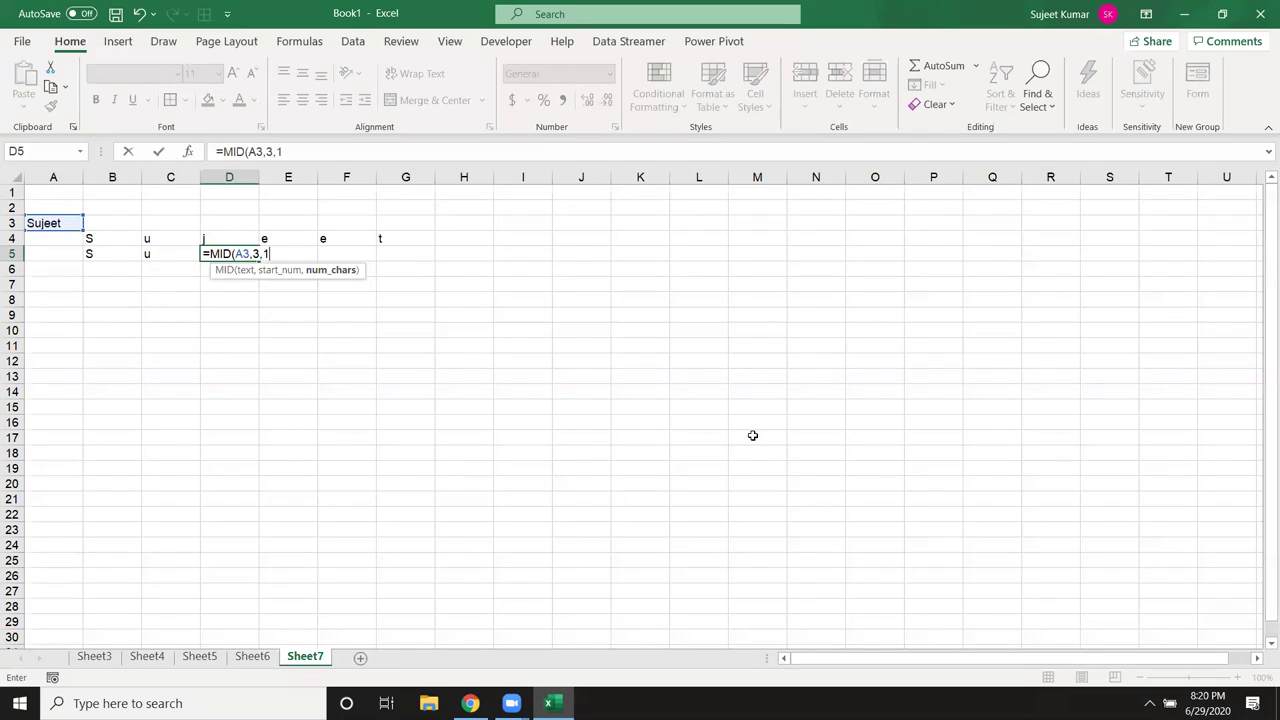
{"action": "key", "text": "Return"}
{"action": "key", "text": "Up"}
{"action": "key", "text": "Right"}
{"action": "type", "text": "=mind"}
{"action": "key", "text": "BackSpace"}
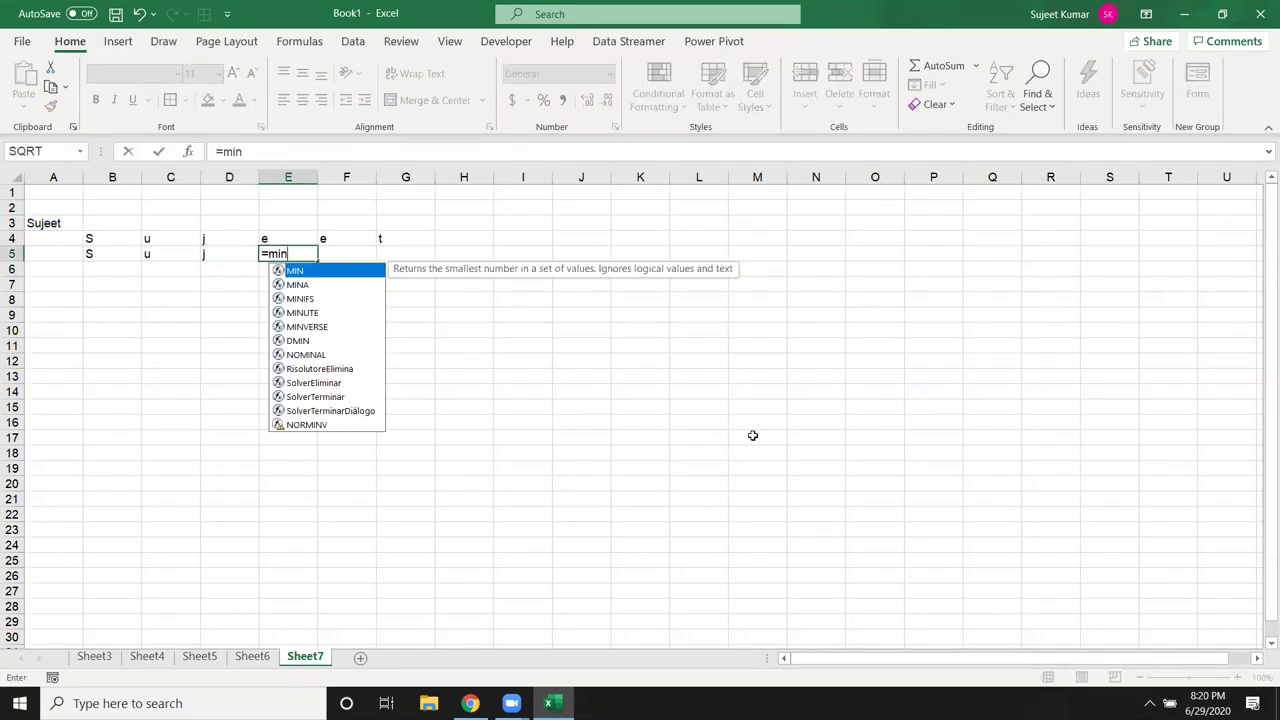
- Enter =MID(A3,4,1) in E5, fixing the extra-argument error, so it shows e
{"action": "key", "text": "BackSpace"}
{"action": "type", "text": "d"}
{"action": "key", "text": "Tab"}
{"action": "key", "text": "Left"}
{"action": "key", "text": "Left"}
{"action": "key", "text": "Left"}
{"action": "key", "text": "Left"}
{"action": "key", "text": "Up"}
{"action": "key", "text": "Up"}
{"action": "type", "text": ","}
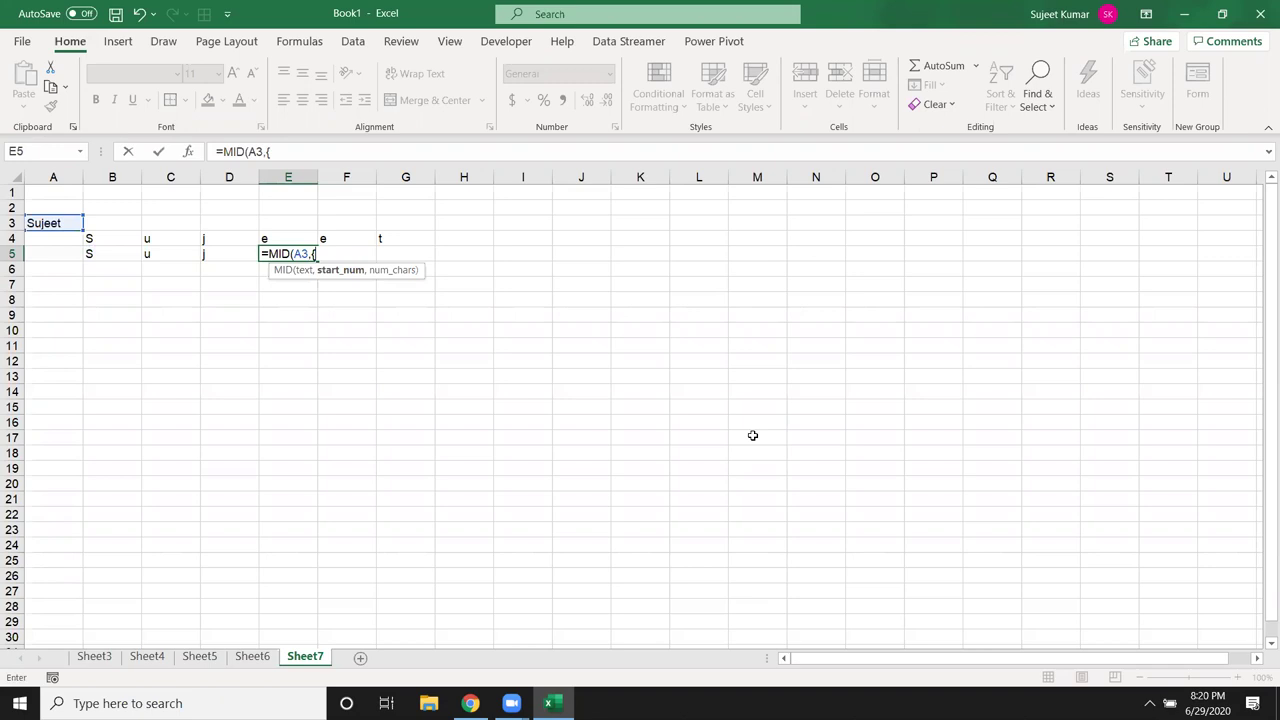
{"action": "type", "text": "4,1,"}
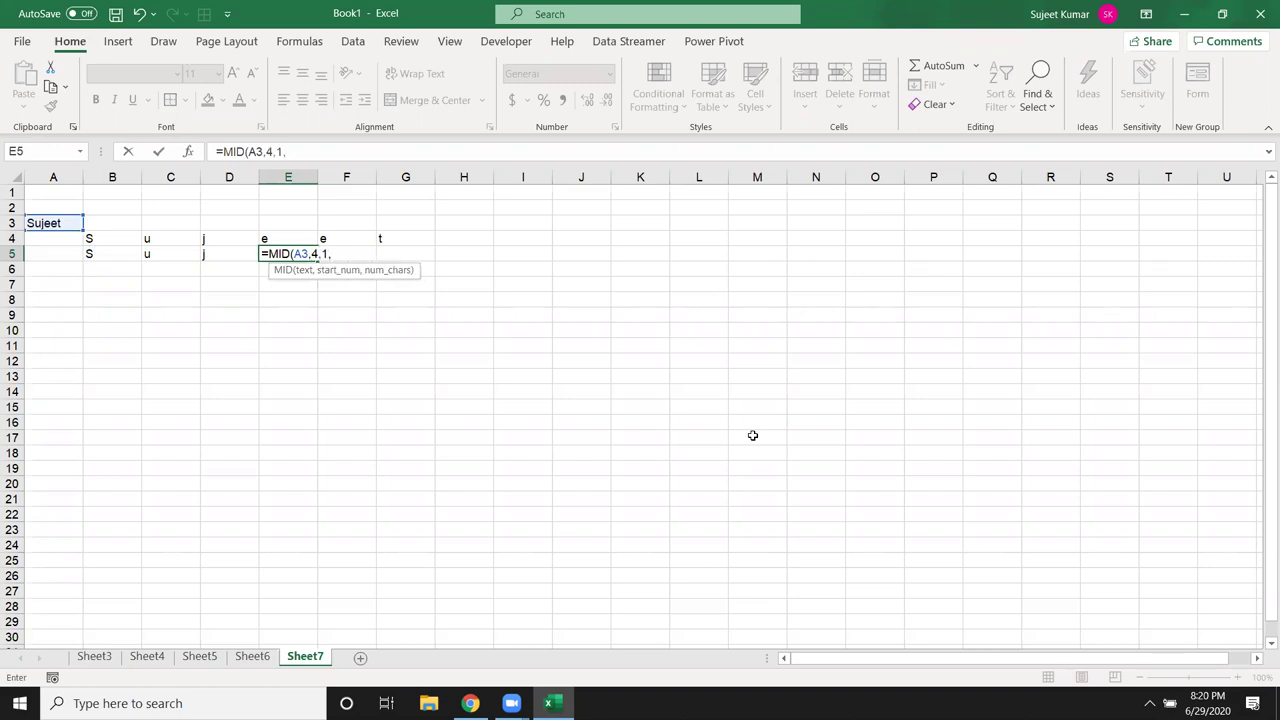
{"action": "key", "text": "Return"}
{"action": "key", "text": "Escape"}
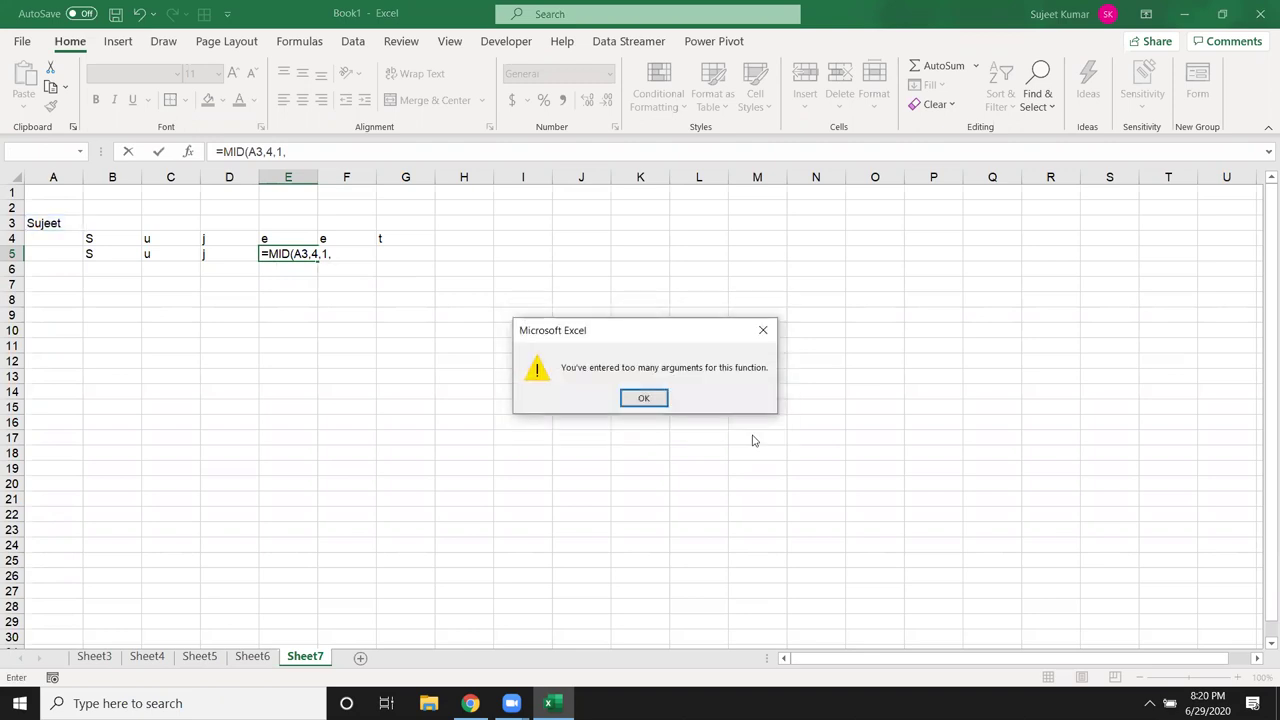
{"action": "key", "text": "Return"}
{"action": "key", "text": "Left"}
{"action": "key", "text": "Left"}
{"action": "key", "text": "Left"}
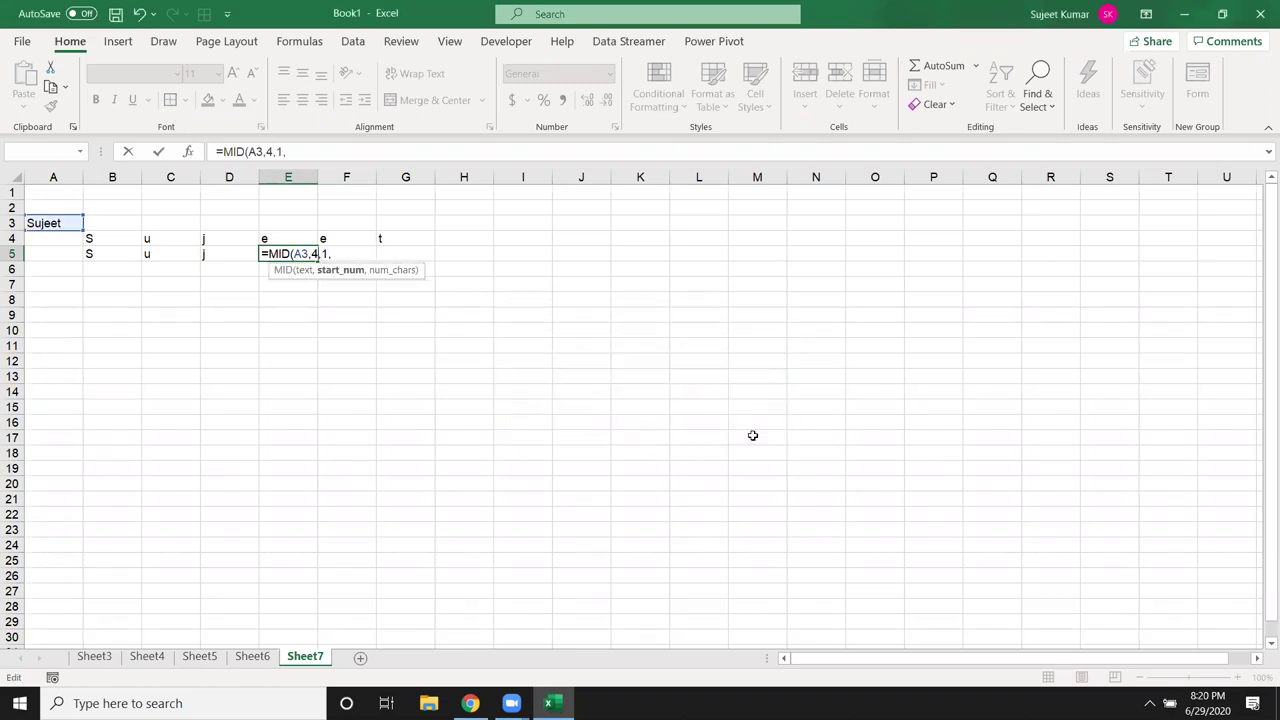
{"action": "key", "text": "Right"}
{"action": "key", "text": "Right"}
{"action": "key", "text": "Right"}
{"action": "key", "text": "Right"}
{"action": "key", "text": "BackSpace"}
{"action": "key", "text": "Return"}
{"action": "key", "text": "Up"}
{"action": "key", "text": "Right"}
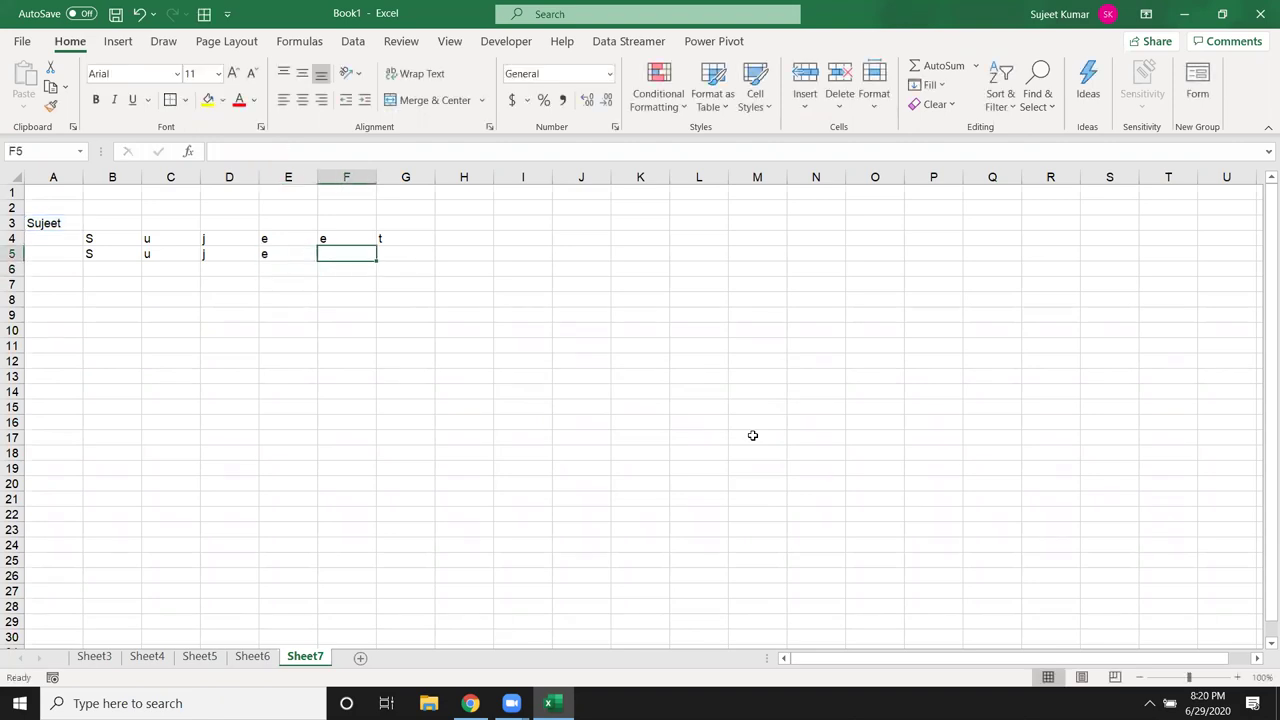
- Enter =MID(A3,5,1) in F5 to return the fifth letter
{"action": "type", "text": "=mid"}
{"action": "key", "text": "Tab"}
{"action": "key", "text": "Left"}
{"action": "key", "text": "Left"}
{"action": "key", "text": "Left"}
{"action": "key", "text": "Left"}
{"action": "key", "text": "Left"}
{"action": "key", "text": "Up"}
{"action": "key", "text": "Up"}
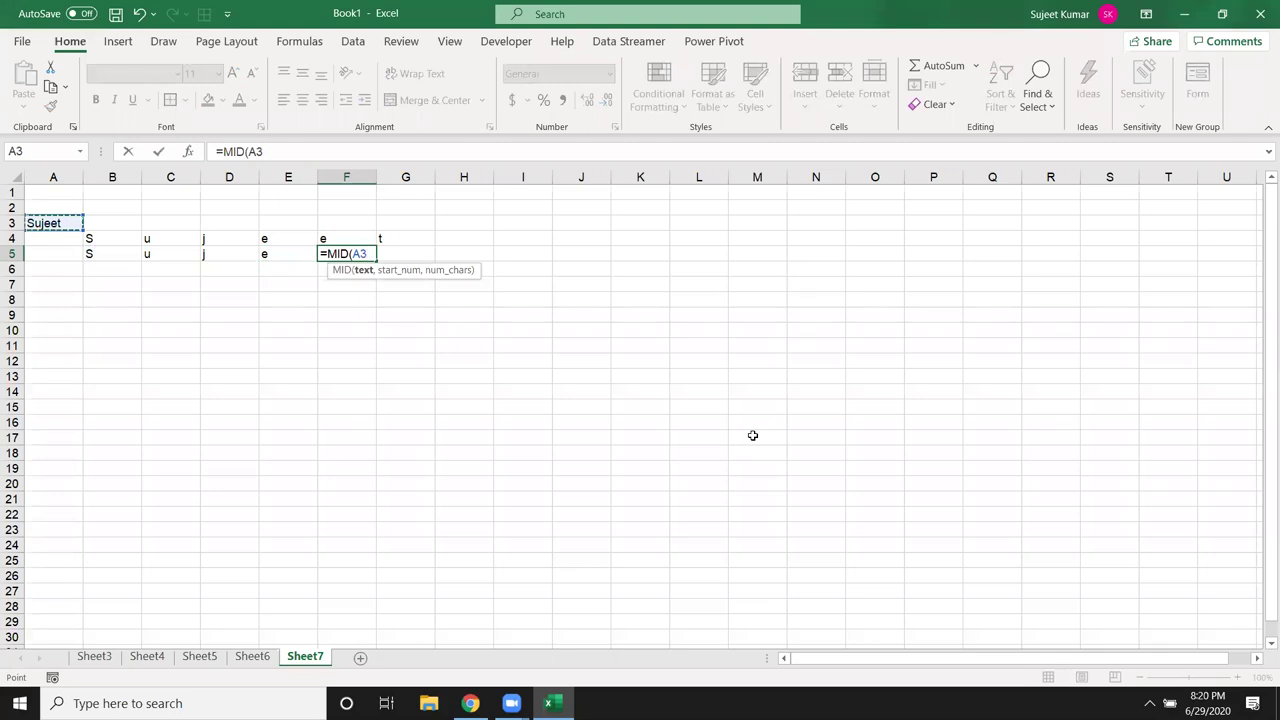
{"action": "type", "text": ","}
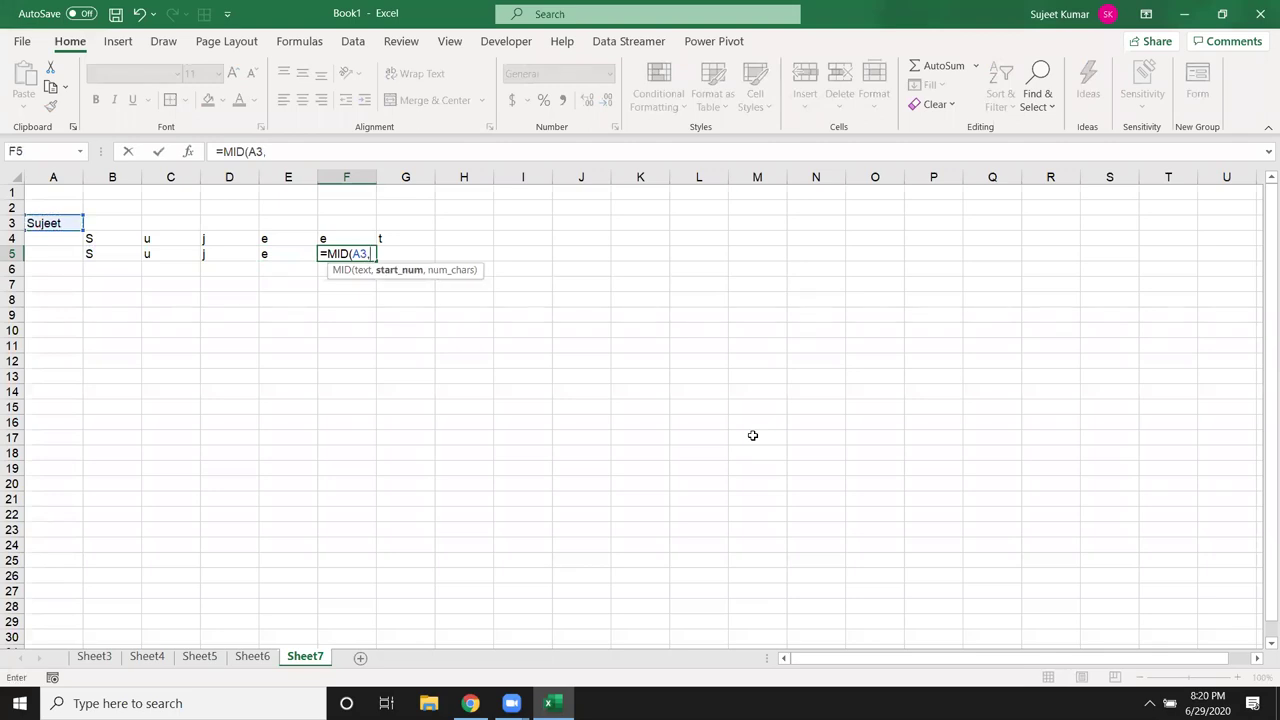
{"action": "type", "text": "5,1"}
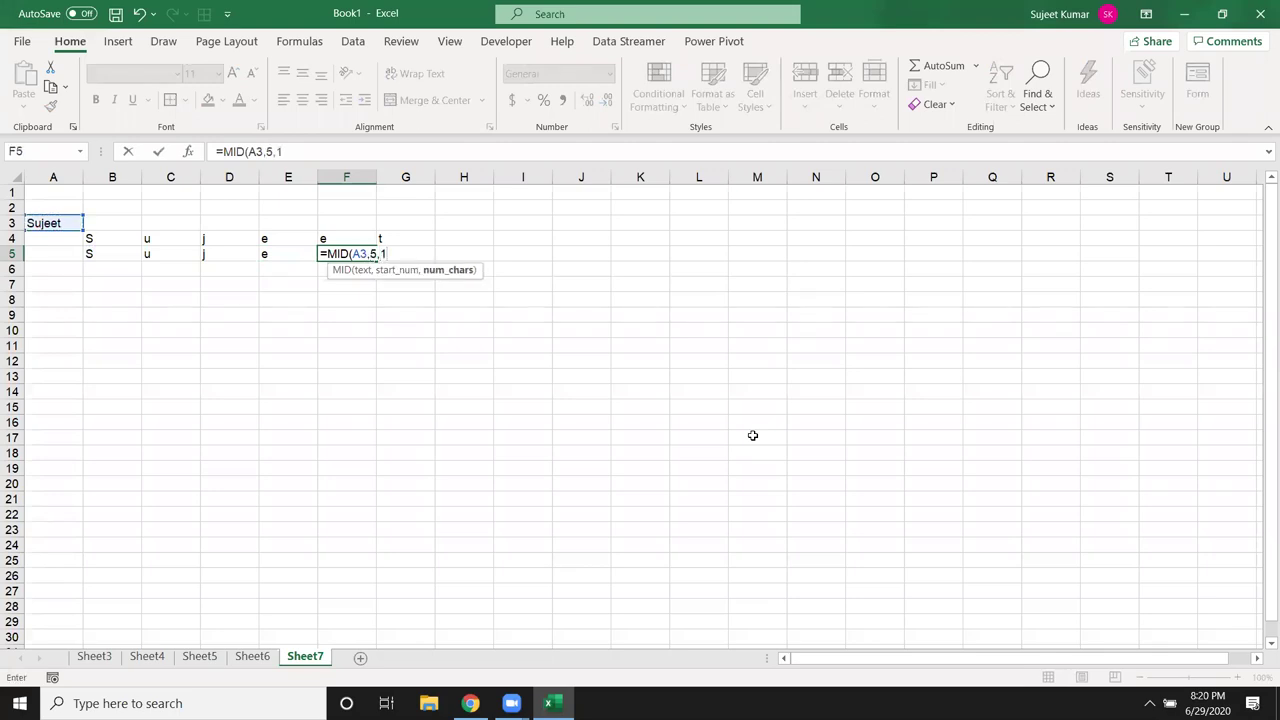
{"action": "key", "text": "Tab"}
- Enter =MID(A3,6,1) in G5 to return the sixth letter
{"action": "type", "text": "="}
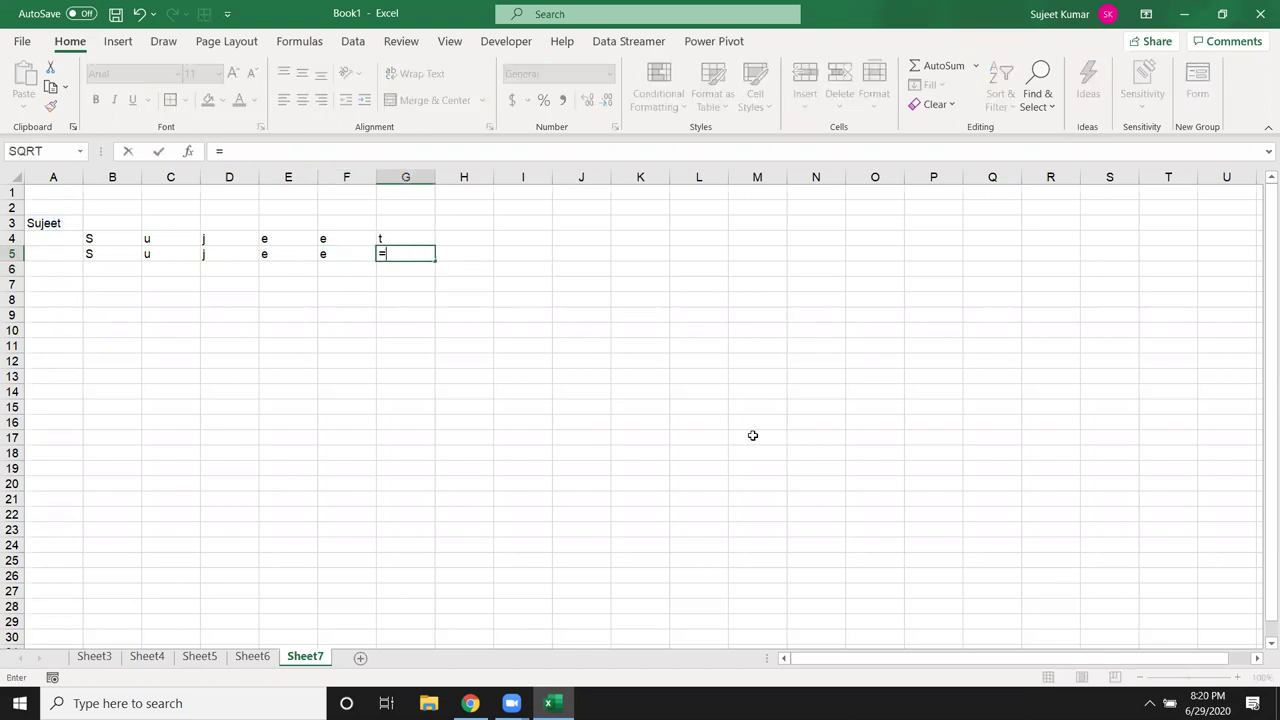
{"action": "type", "text": "mi"}
{"action": "key", "text": "Tab"}
{"action": "key", "text": "Left"}
{"action": "key", "text": "Left"}
{"action": "key", "text": "Home"}
{"action": "key", "text": "Up"}
{"action": "key", "text": "Up"}
{"action": "type", "text": ","}
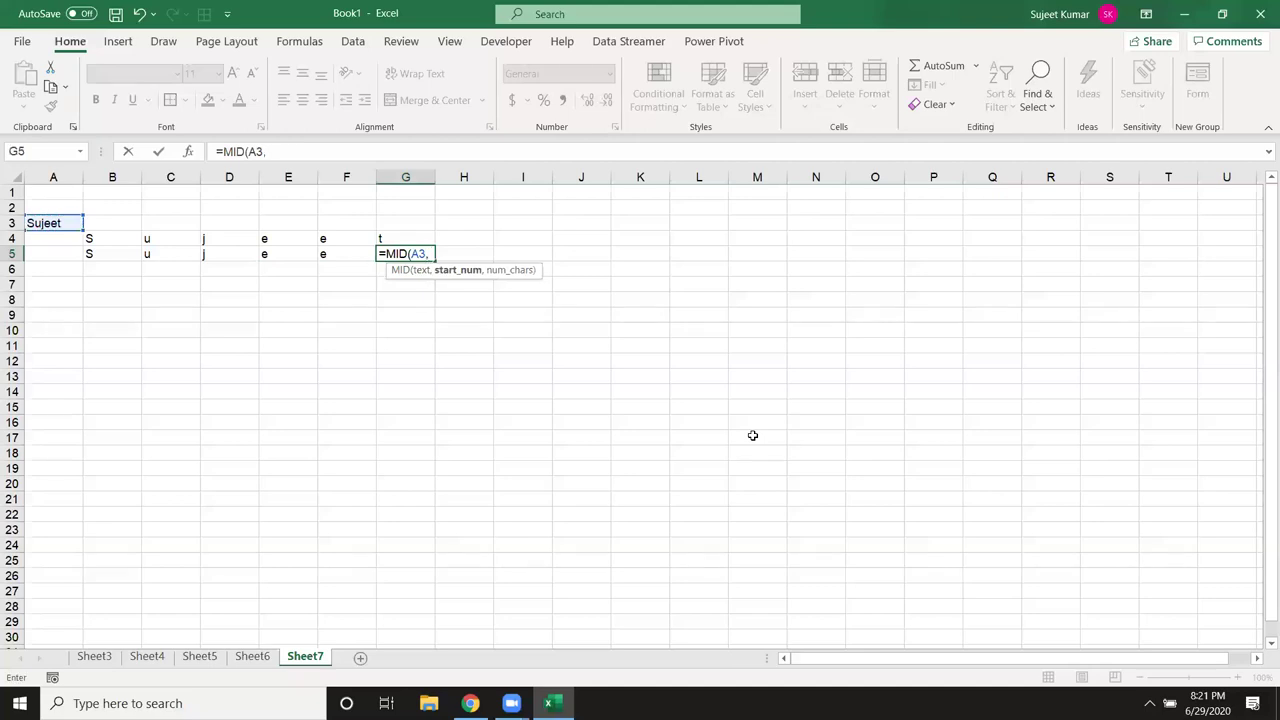
{"action": "type", "text": "5"}
{"action": "key", "text": "BackSpace"}
{"action": "type", "text": "6,1"}
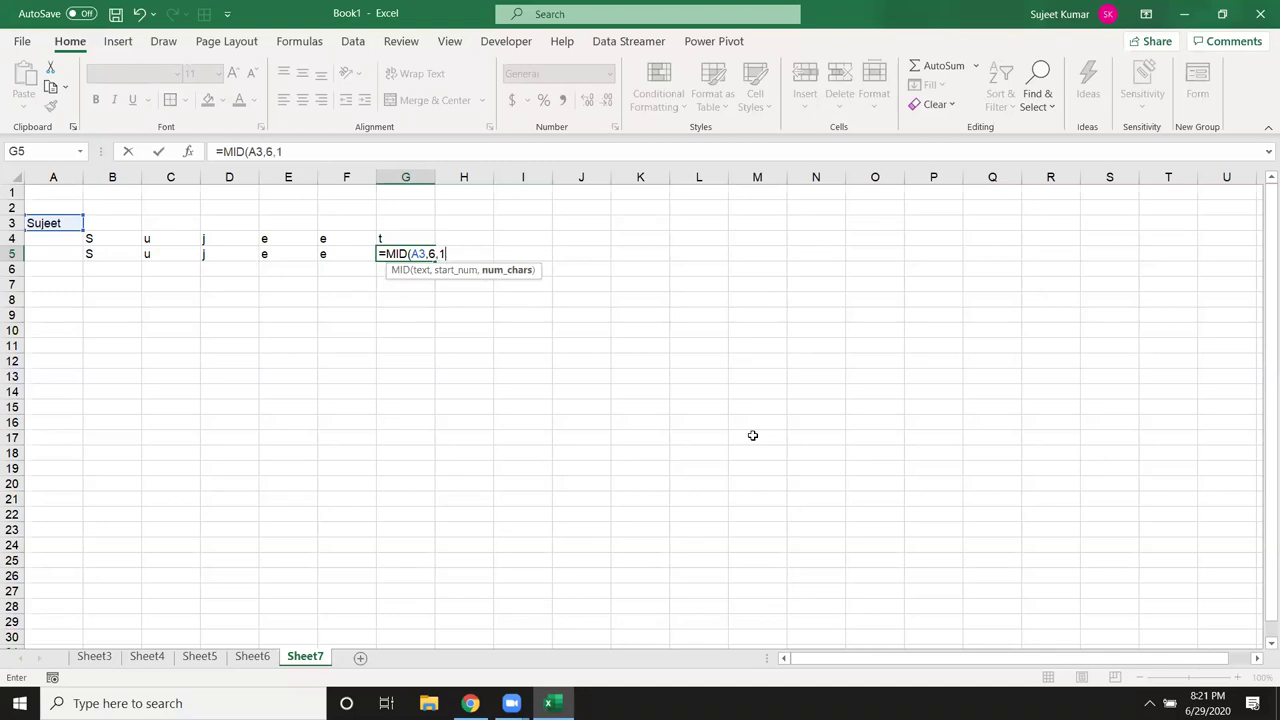
{"action": "key", "text": "Return"}
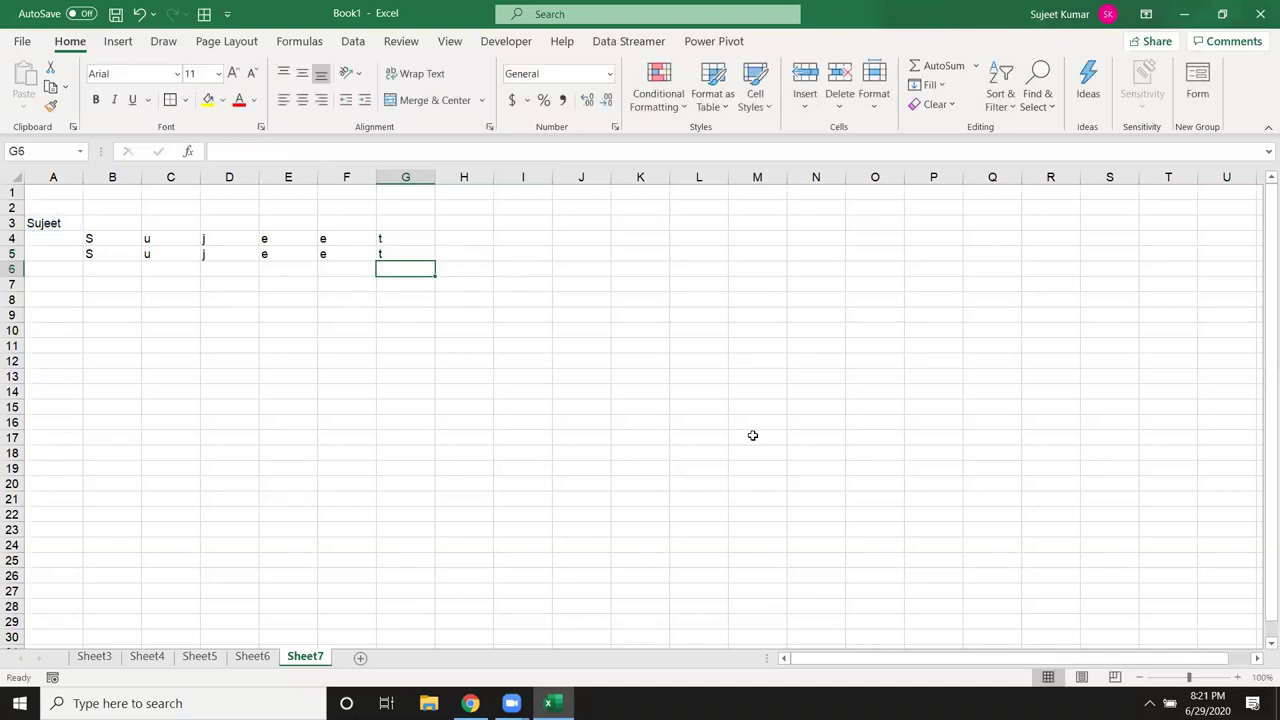
{"action": "key", "text": "Up"}
{"action": "key", "text": "Left"}
{"action": "key", "text": "Left"}
{"action": "key", "text": "Left"}
{"action": "key", "text": "Left"}
{"action": "key", "text": "Left"}
{"action": "key", "text": "Left"}
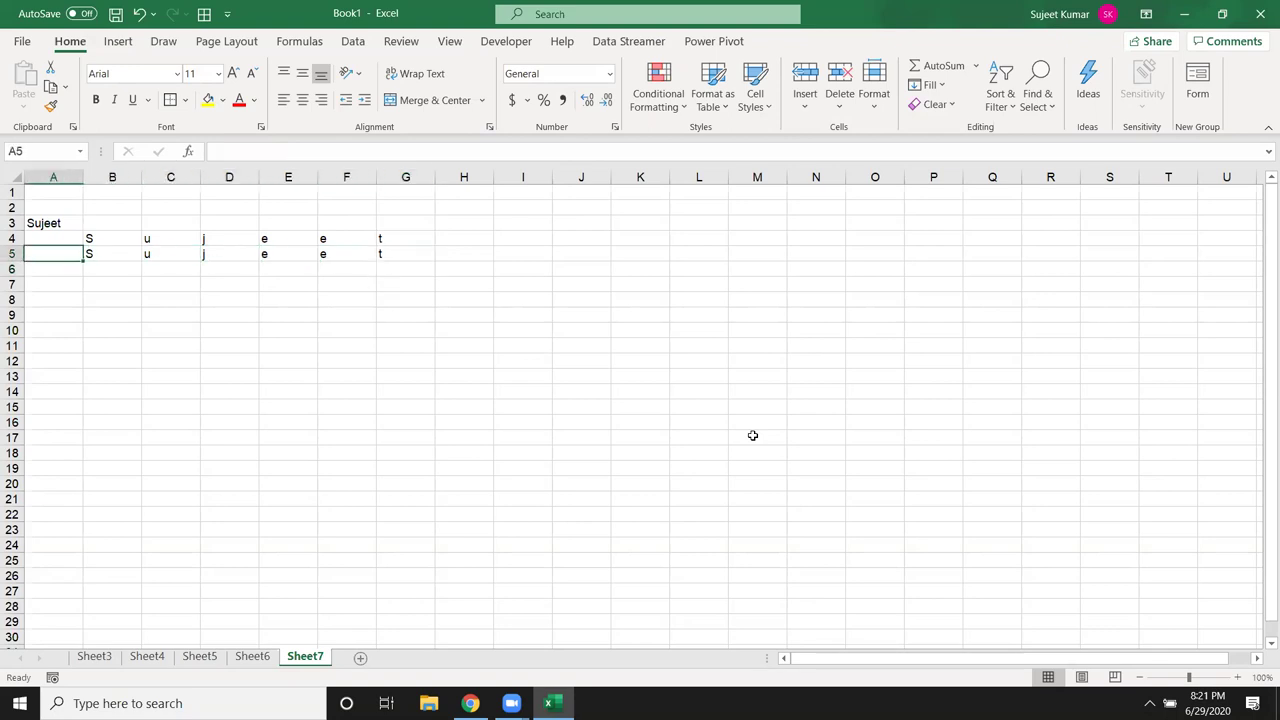
{"action": "key", "text": "Right"}
{"action": "key", "text": "Right"}
{"action": "key", "text": "Right"}
{"action": "key", "text": "Right"}
{"action": "key", "text": "Right"}
{"action": "key", "text": "Right"}
{"action": "key", "text": "Down"}
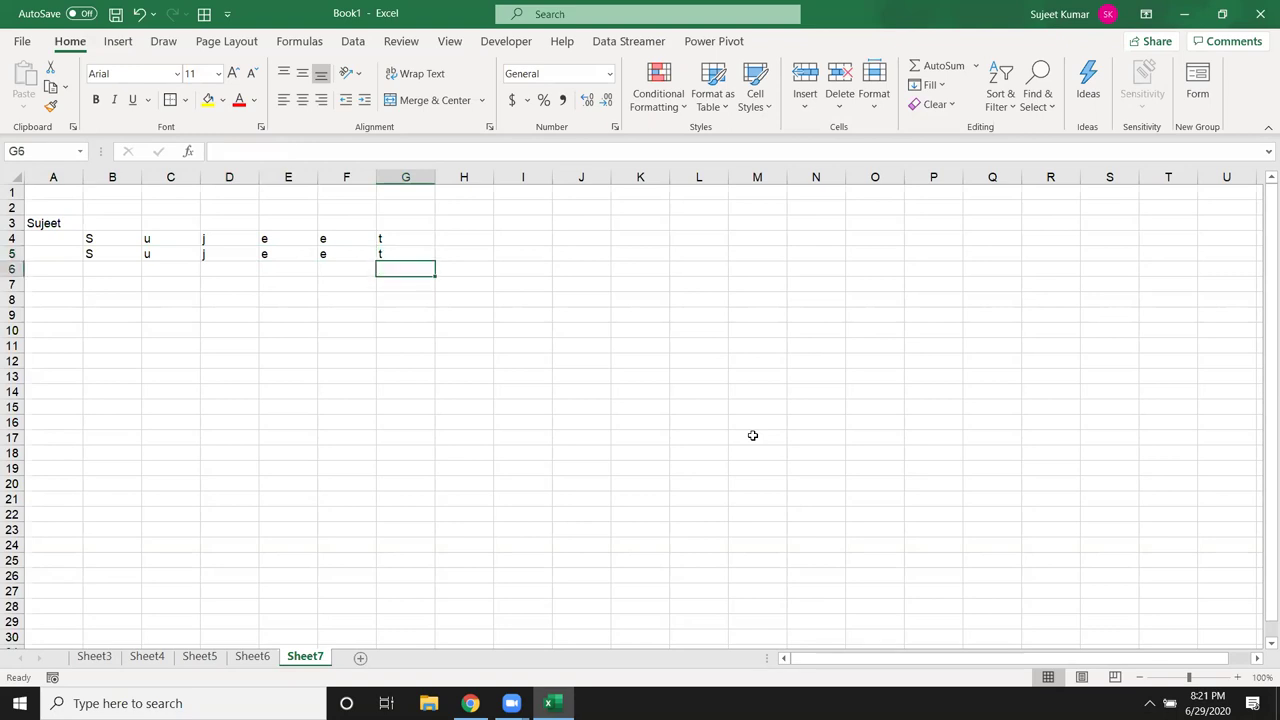
{"action": "left_click", "coordinate": [268, 656]}
{"action": "left_click", "coordinate": [312, 657]}
{"action": "left_click", "coordinate": [100, 217]}
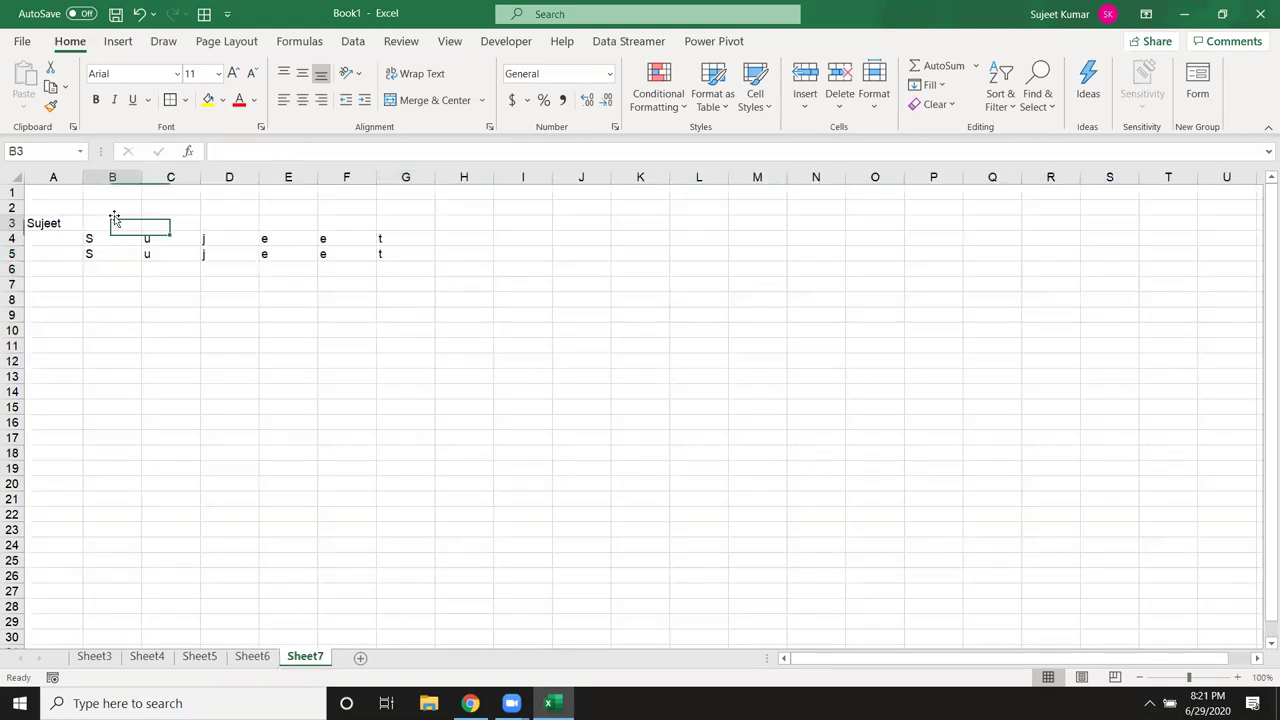
{"action": "key", "text": "shift+Right"}
{"action": "key", "text": "shift+Right"}
{"action": "key", "text": "shift+Right"}
{"action": "key", "text": "shift+Right"}
{"action": "key", "text": "shift+Right"}
- Turn B3 into the formula ={1,2,3,4,5,6} so 1 through 6 spill across B3:G3
{"action": "key", "text": "shift+Left"}
{"action": "key", "text": "shift+Right"}
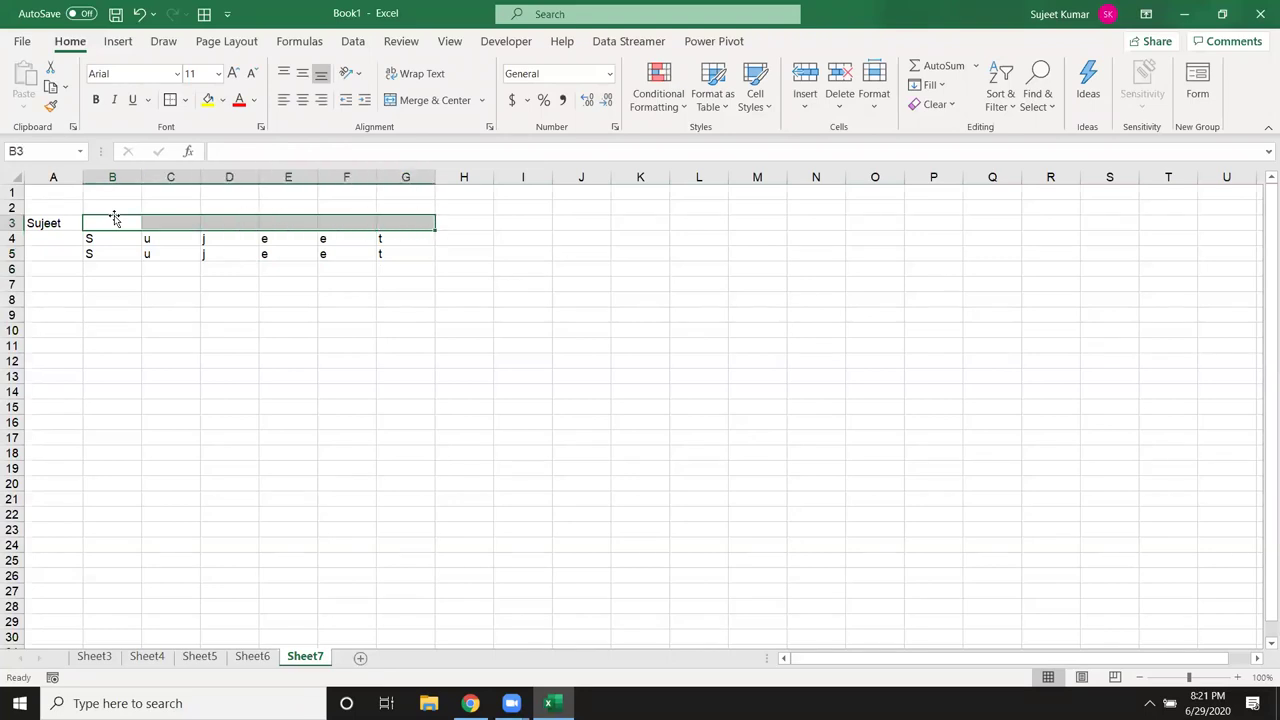
{"action": "type", "text": "{1,"}
{"action": "type", "text": "2,3,4,5"}
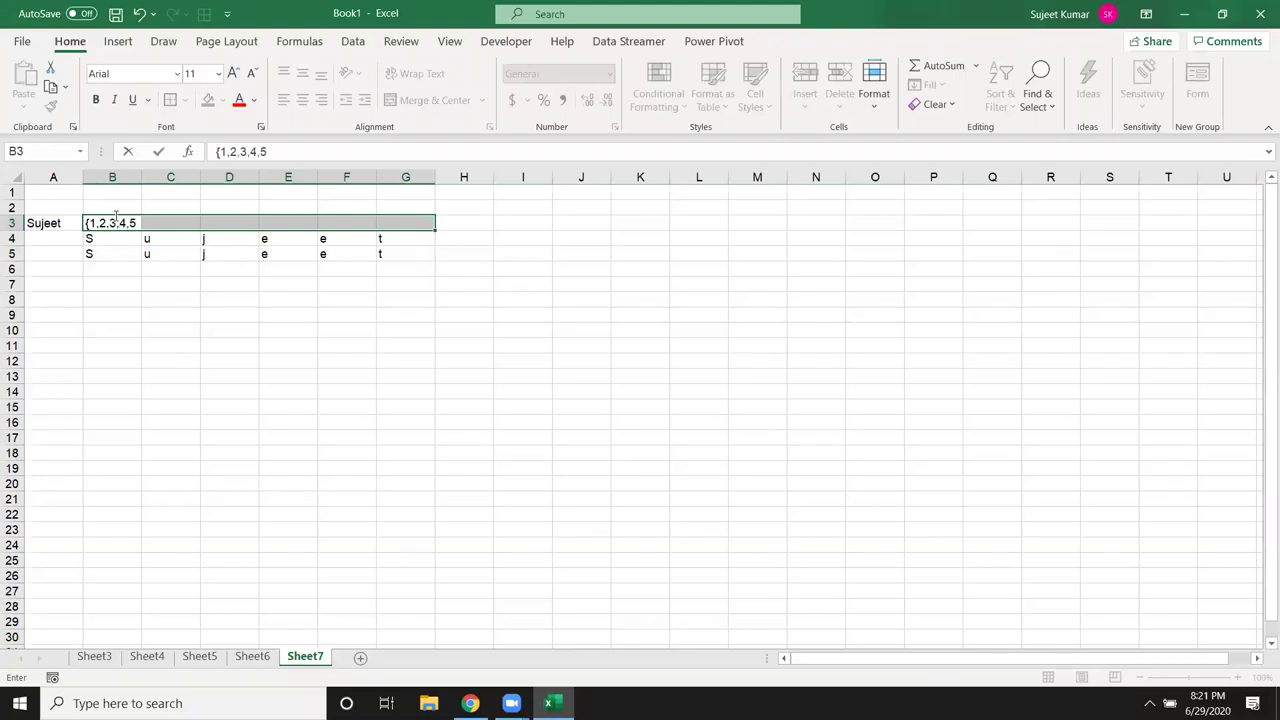
{"action": "type", "text": "}"}
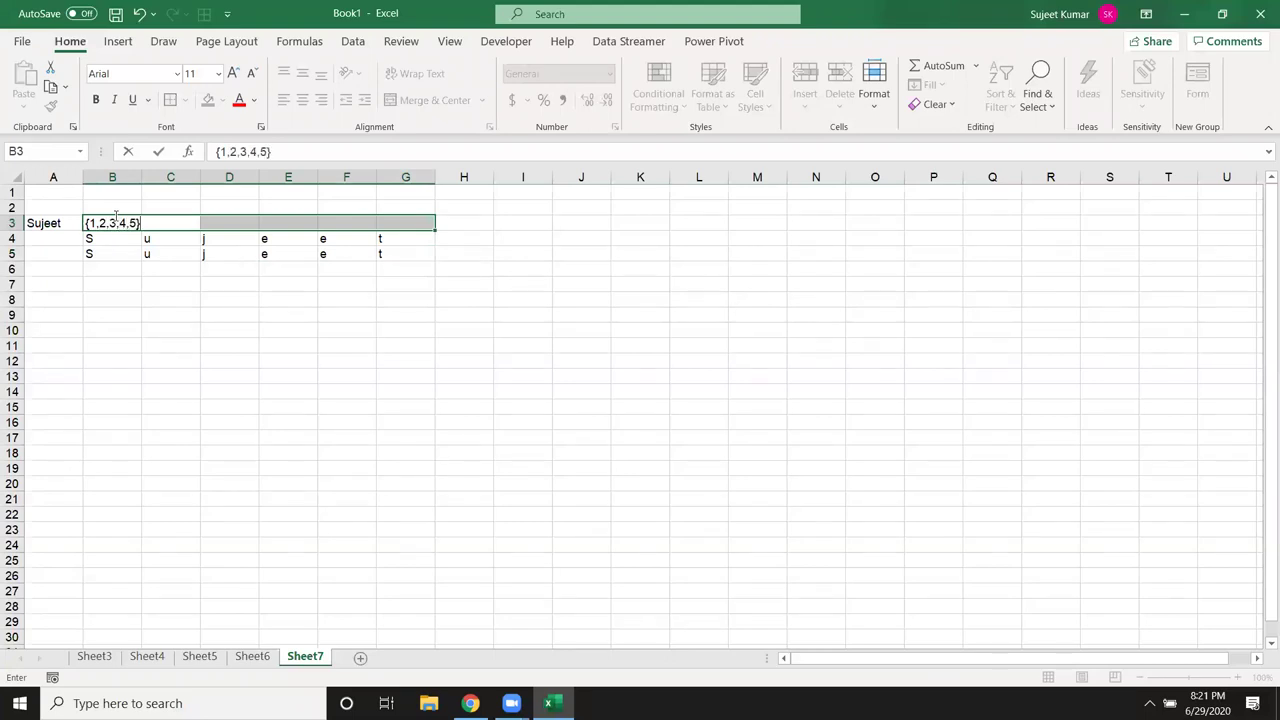
{"action": "key", "text": "BackSpace"}
{"action": "type", "text": ",6"}
{"action": "type", "text": "}"}
{"action": "key", "text": "Return"}
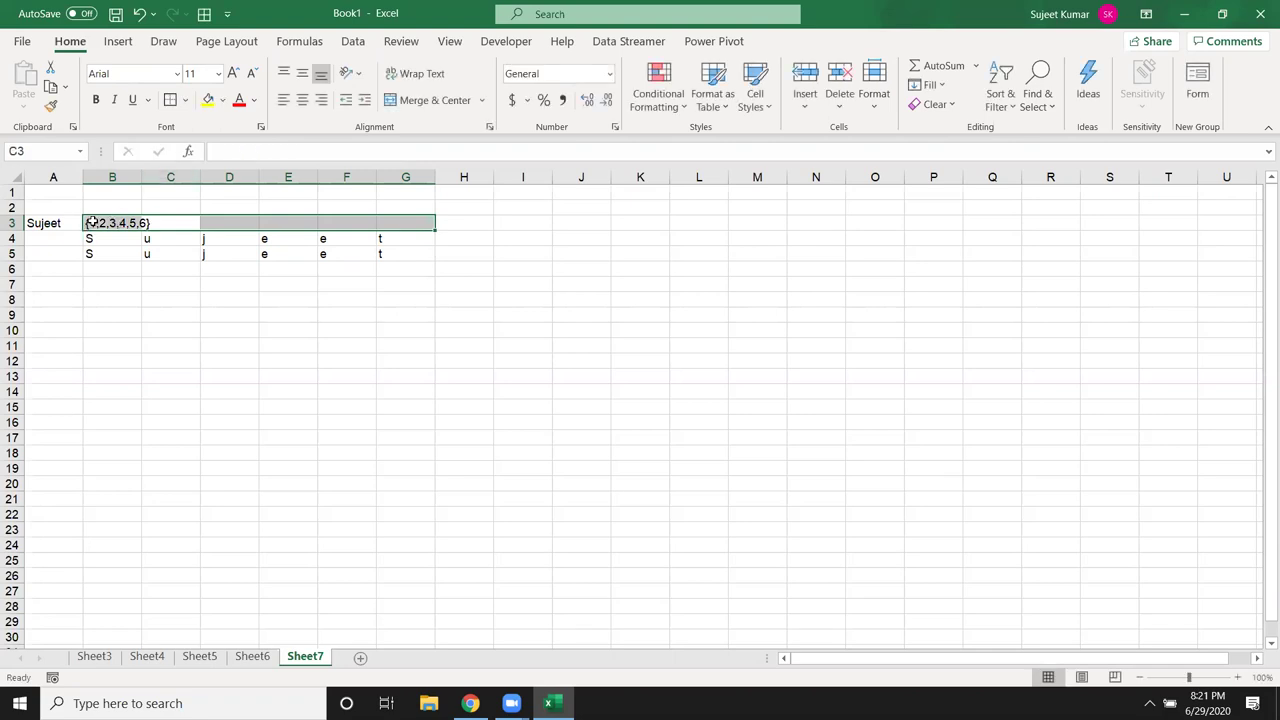
{"action": "key", "text": "shift+Tab"}
{"action": "left_click", "coordinate": [213, 152]}
{"action": "type", "text": "="}
{"action": "key", "text": "Return"}
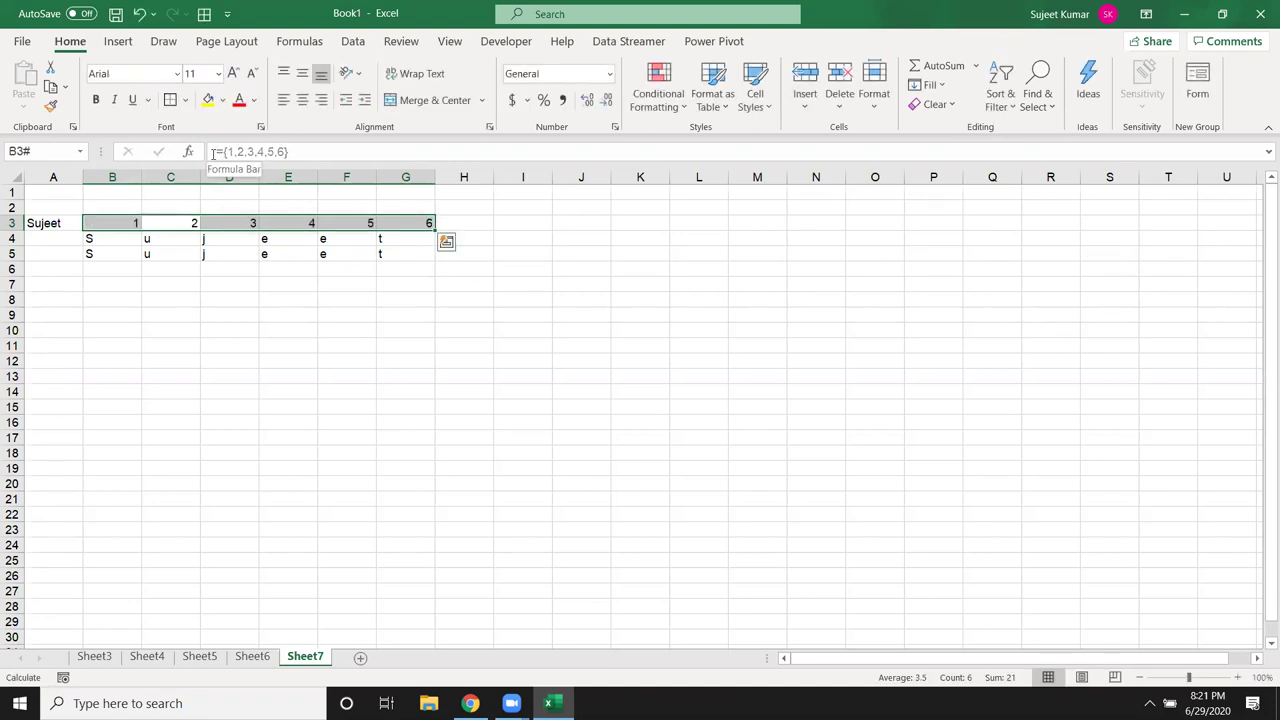
- Delete the spilled 1–6 array from row 3
{"action": "key", "text": "Delete"}
{"action": "key", "text": "Down"}
{"action": "key", "text": "Right"}
{"action": "key", "text": "Down"}
{"action": "key", "text": "Down"}
{"action": "key", "text": "Left"}
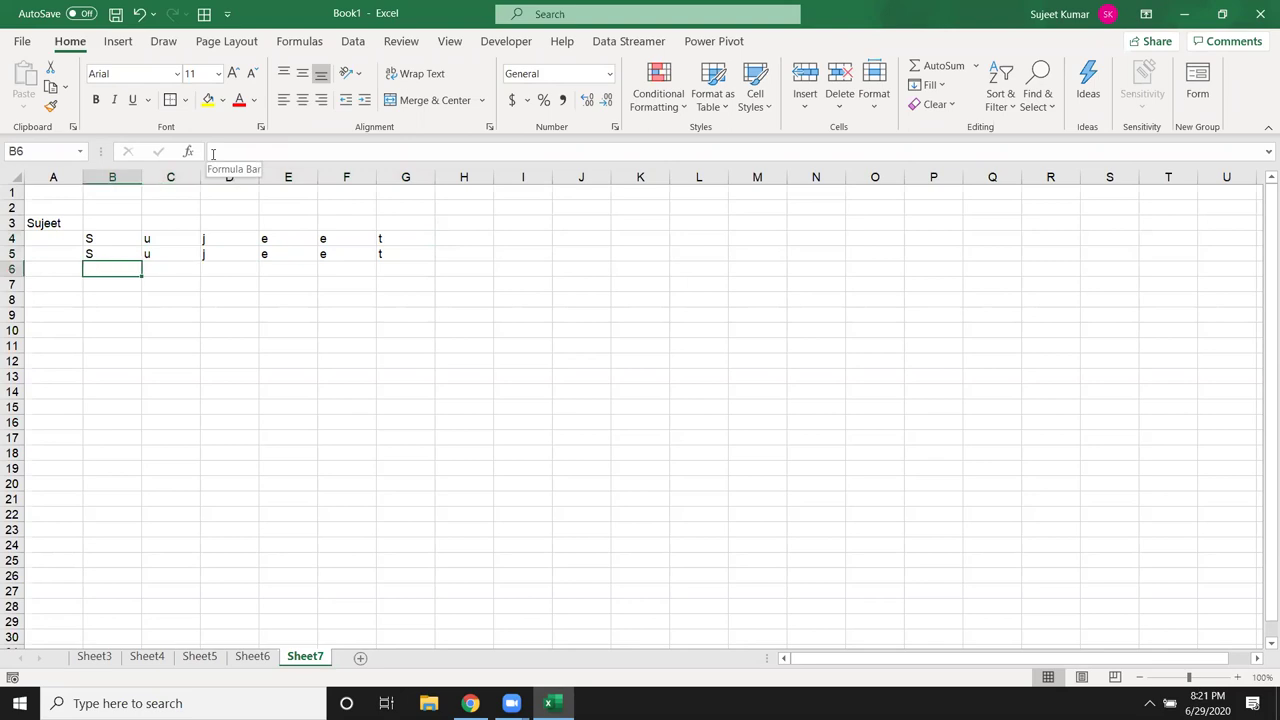
- Enter =MID(A3,{1,2,3,4,5,6},1) in B6 and check the letters spill across B6:G6
{"action": "type", "text": "=mid"}
{"action": "key", "text": "Tab"}
{"action": "key", "text": "Up"}
{"action": "key", "text": "Left"}
{"action": "key", "text": "Up"}
{"action": "key", "text": "Up"}
{"action": "type", "text": ",{"}
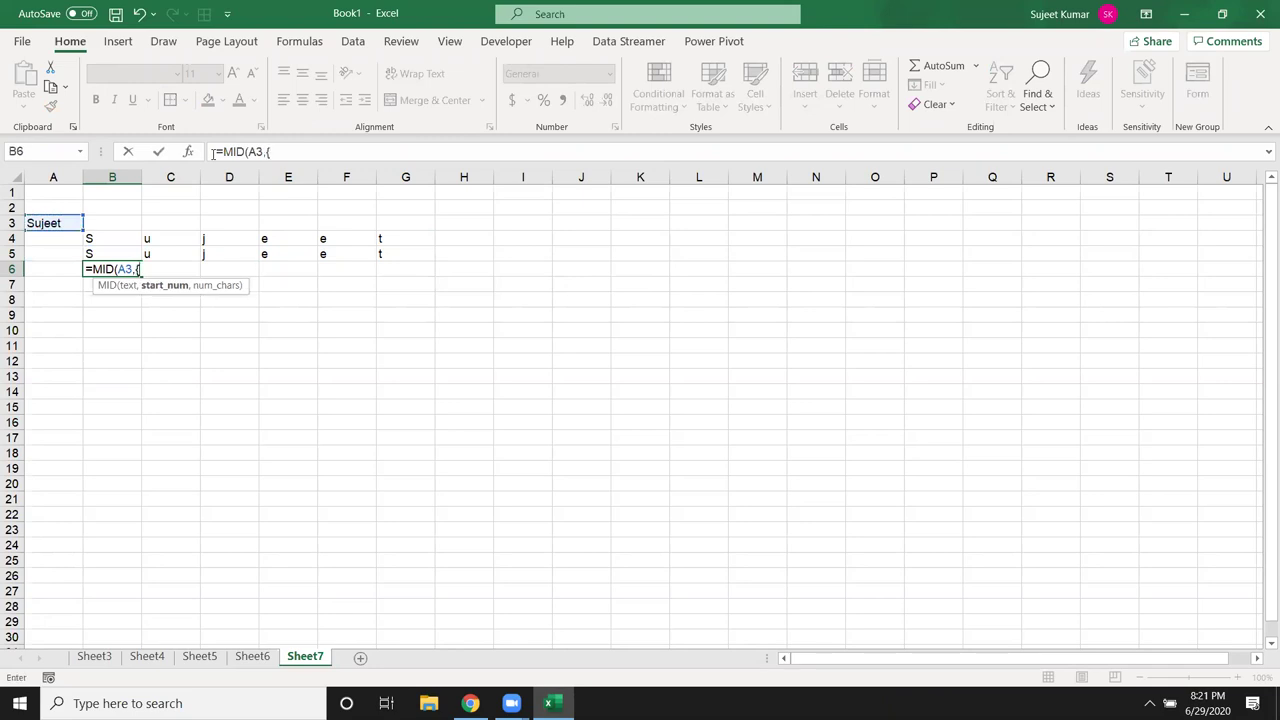
{"action": "type", "text": "1,2,6"}
{"action": "key", "text": "BackSpace"}
{"action": "type", "text": "3,4,5,6"}
{"action": "type", "text": "},1)"}
{"action": "key", "text": "Return"}
{"action": "key", "text": "Up"}
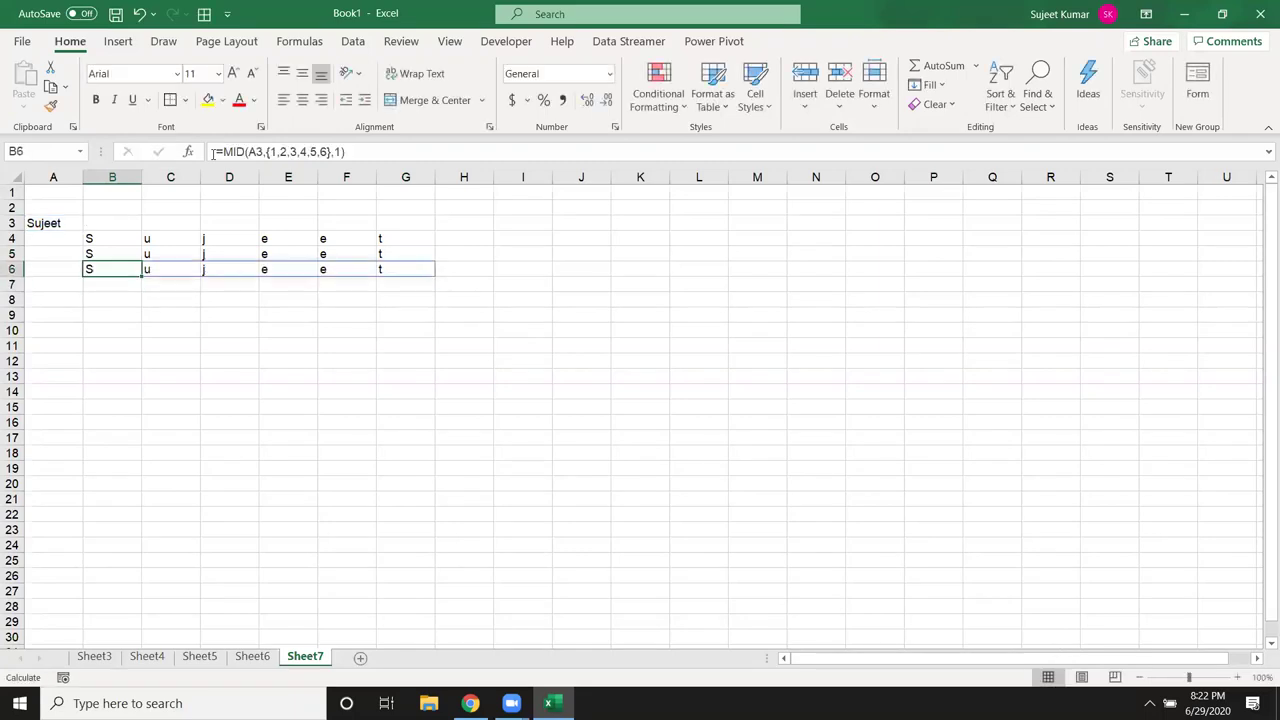
{"action": "key", "text": "Right"}
{"action": "key", "text": "Right"}
{"action": "key", "text": "Right"}
{"action": "key", "text": "Right"}
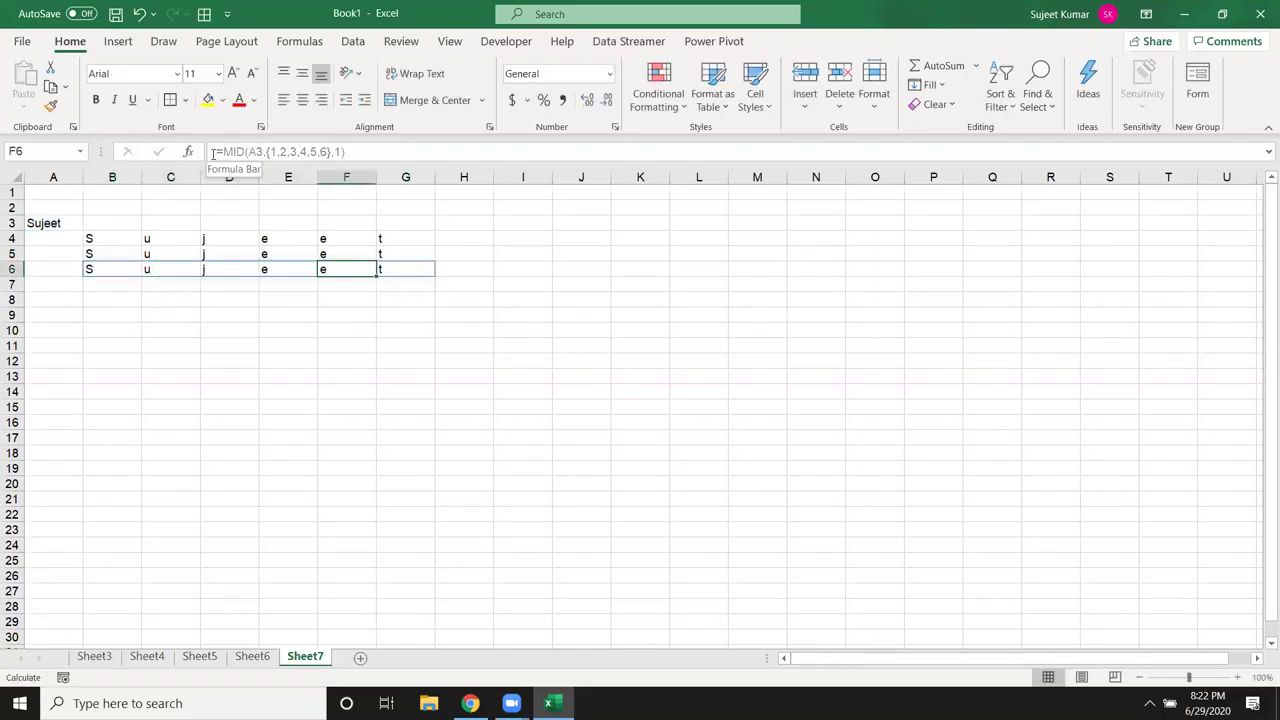
{"action": "key", "text": "Left"}
{"action": "key", "text": "Left"}
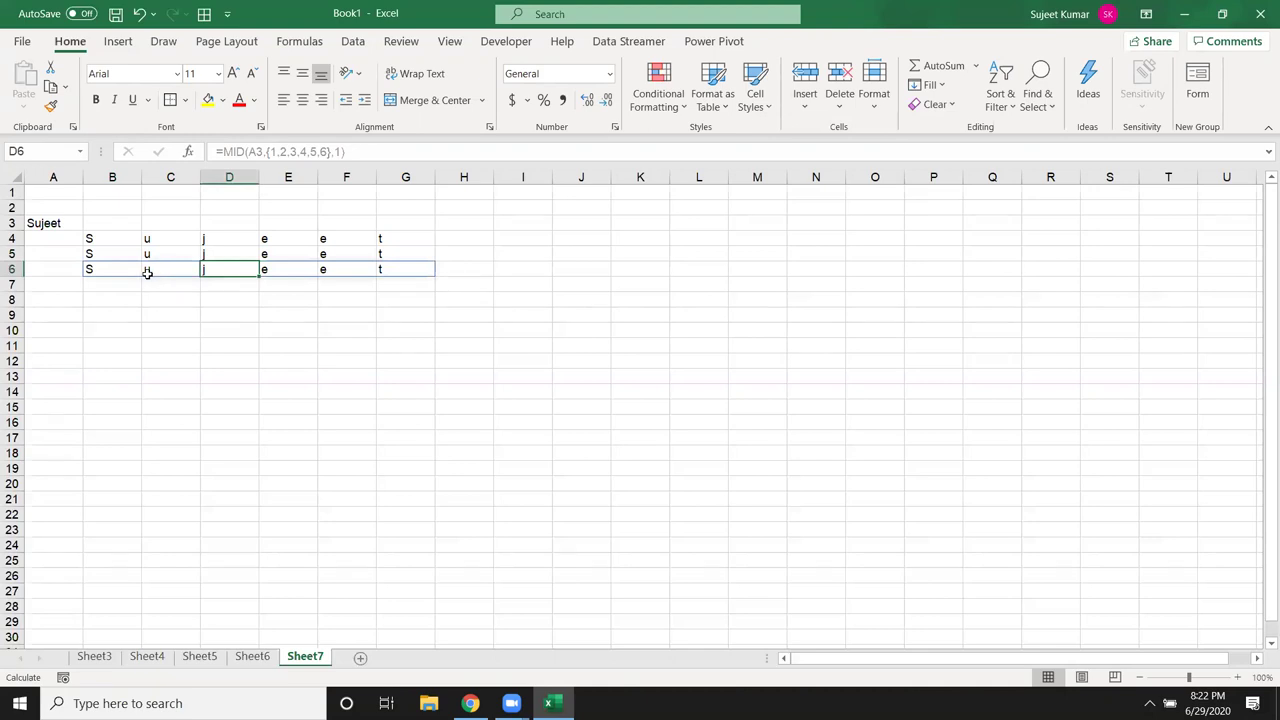
{"action": "left_click", "coordinate": [270, 277]}
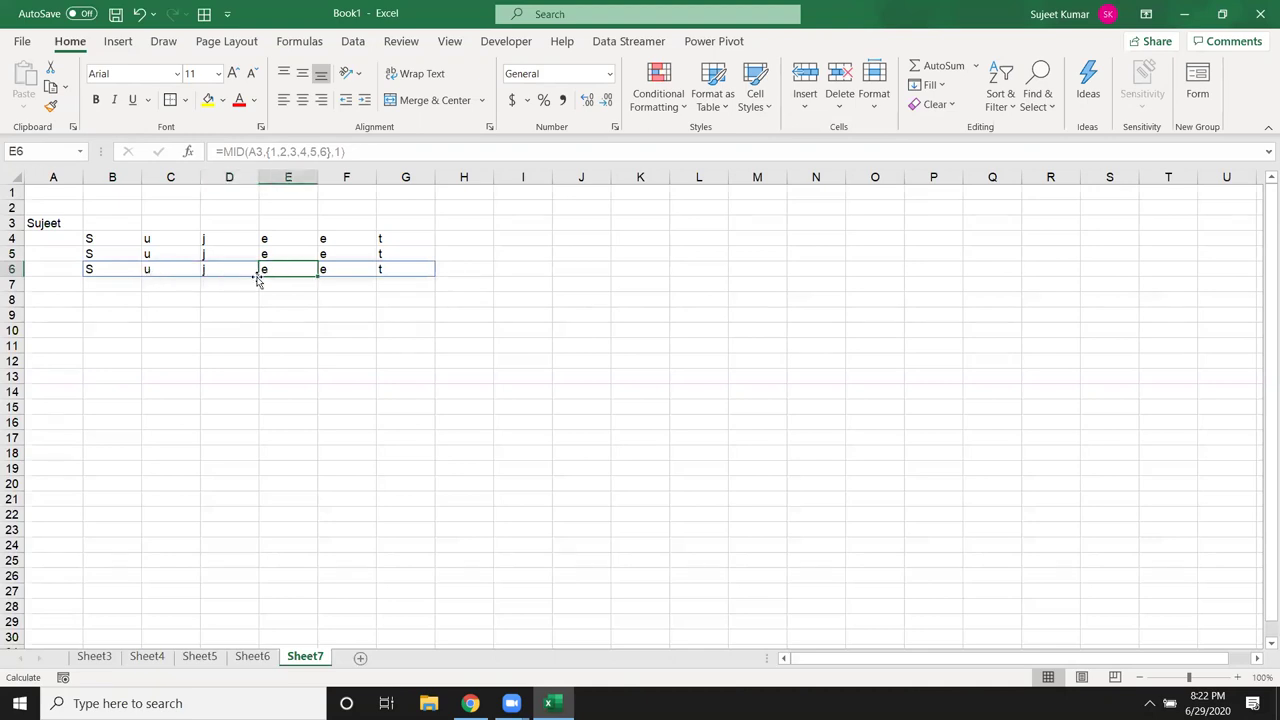
{"action": "left_click", "coordinate": [20, 41]}
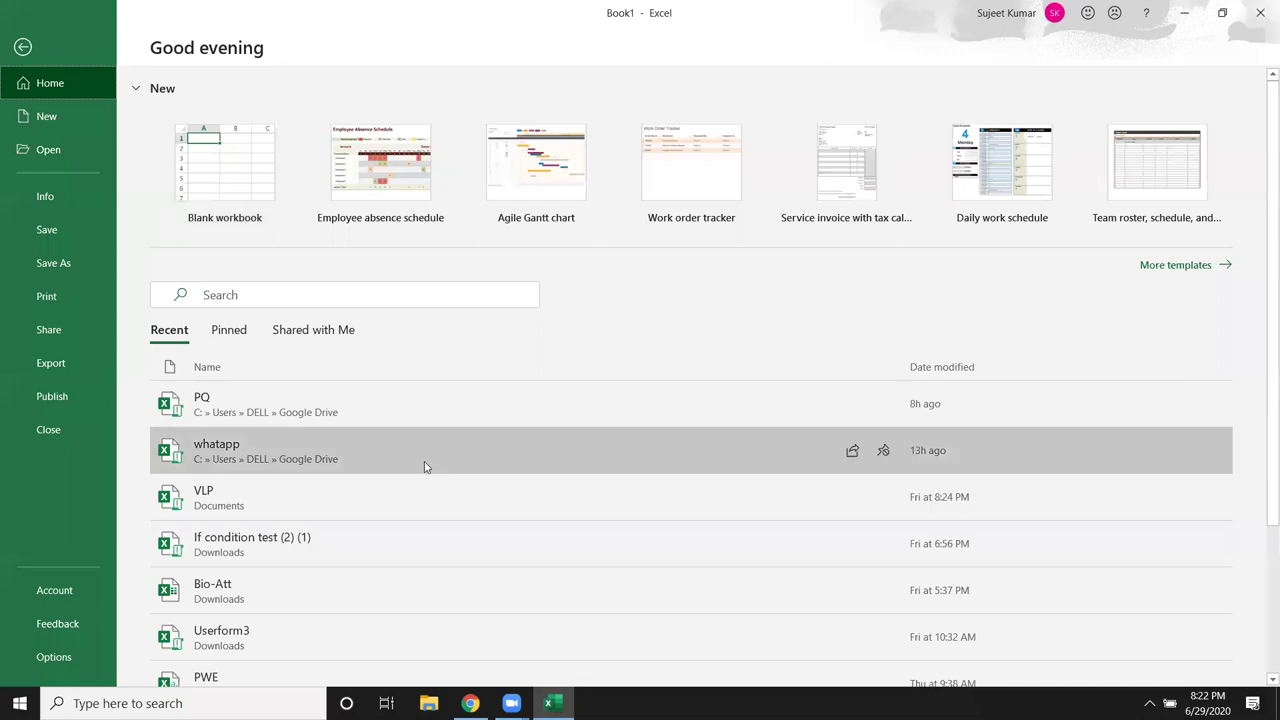
{"action": "scroll", "coordinate": [421, 463], "scroll_direction": "down", "scroll_amount": 1}
{"action": "scroll", "coordinate": [380, 576], "scroll_direction": "down", "scroll_amount": 1}
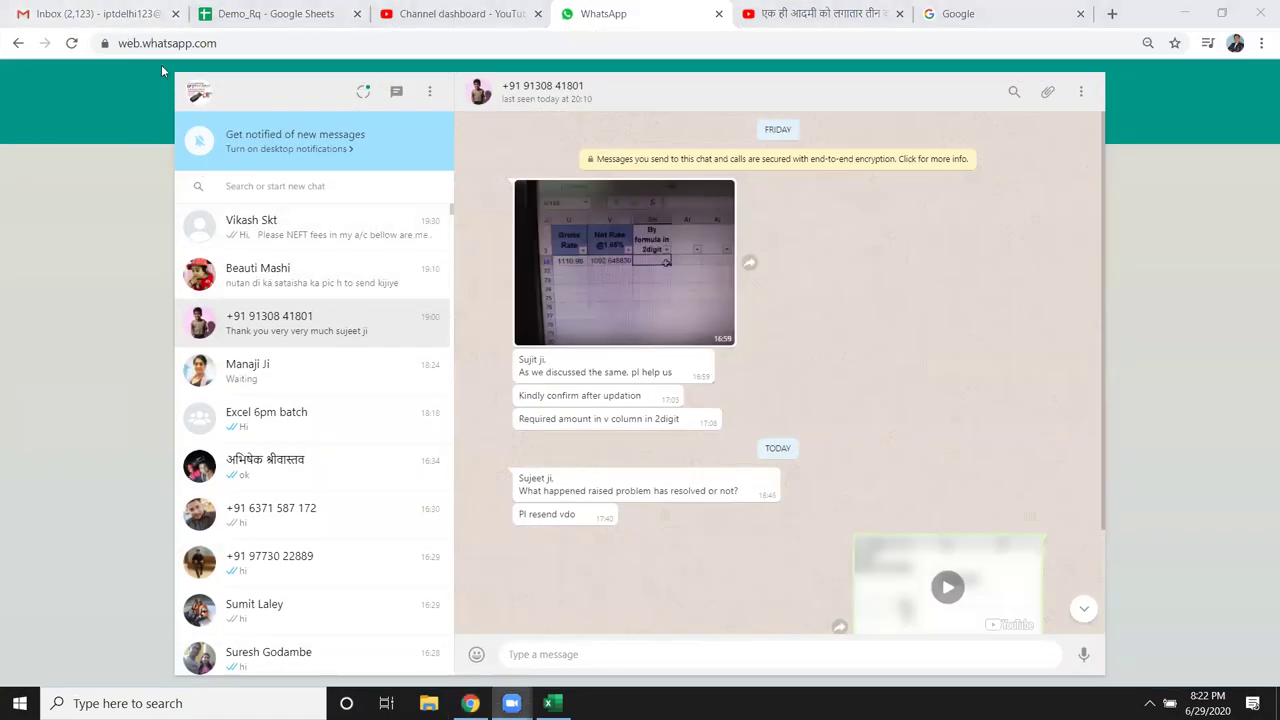
- Search the Gmail inbox for PAN
{"action": "left_click", "coordinate": [110, 14]}
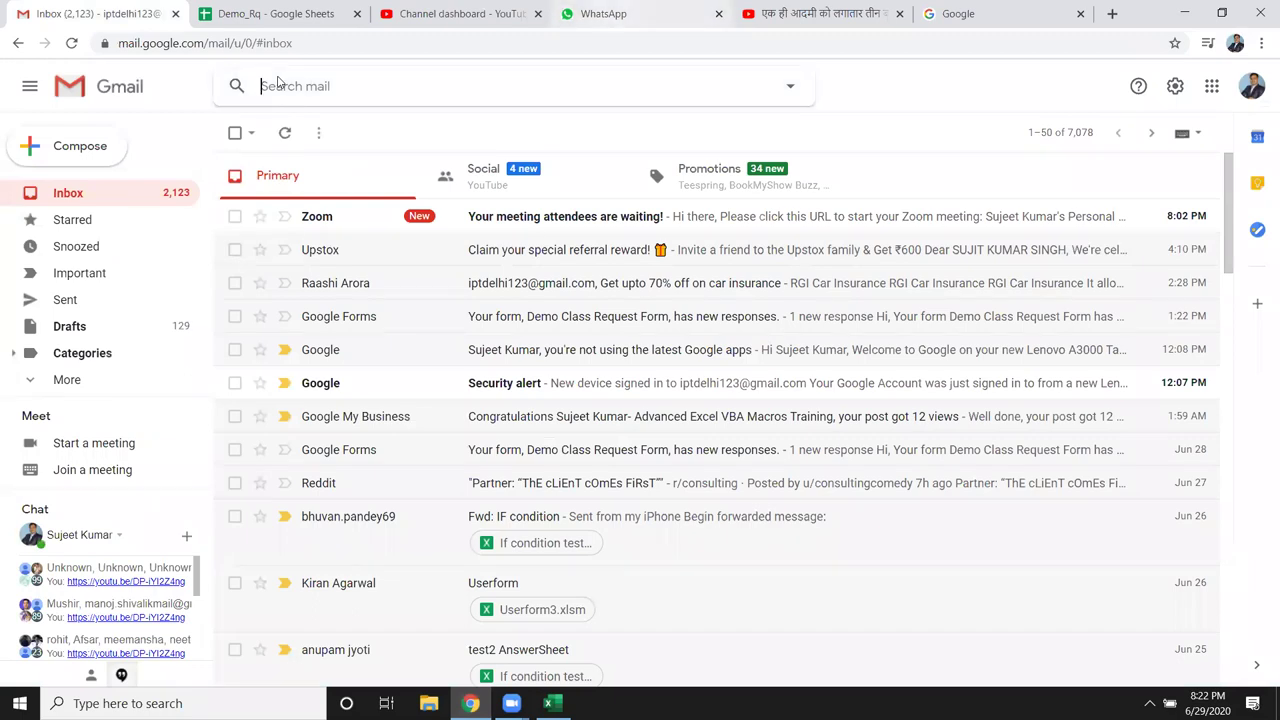
{"action": "type", "text": "PAN"}
{"action": "key", "text": "Return"}
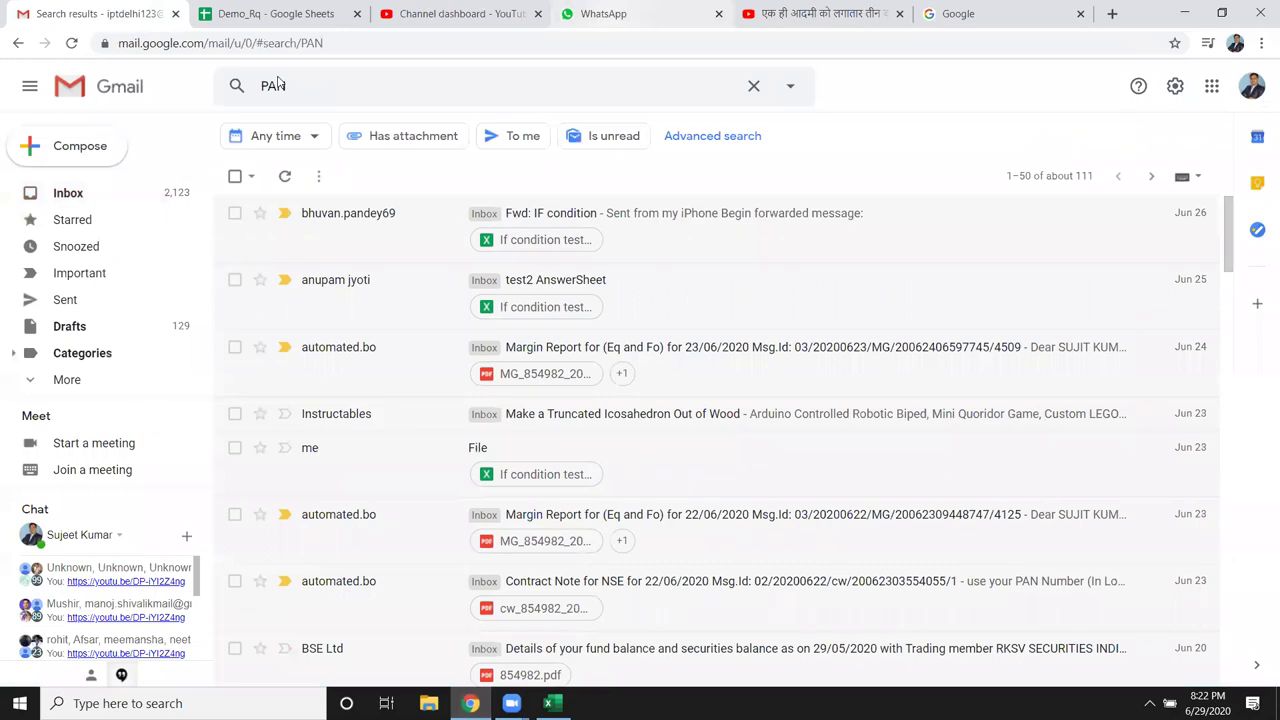
- Open the 'Fwd: panform in excel' email and download its Pan Form.xlsx attachment
{"action": "scroll", "coordinate": [694, 397], "scroll_direction": "down", "scroll_amount": 1}
{"action": "scroll", "coordinate": [720, 470], "scroll_direction": "down", "scroll_amount": 2}
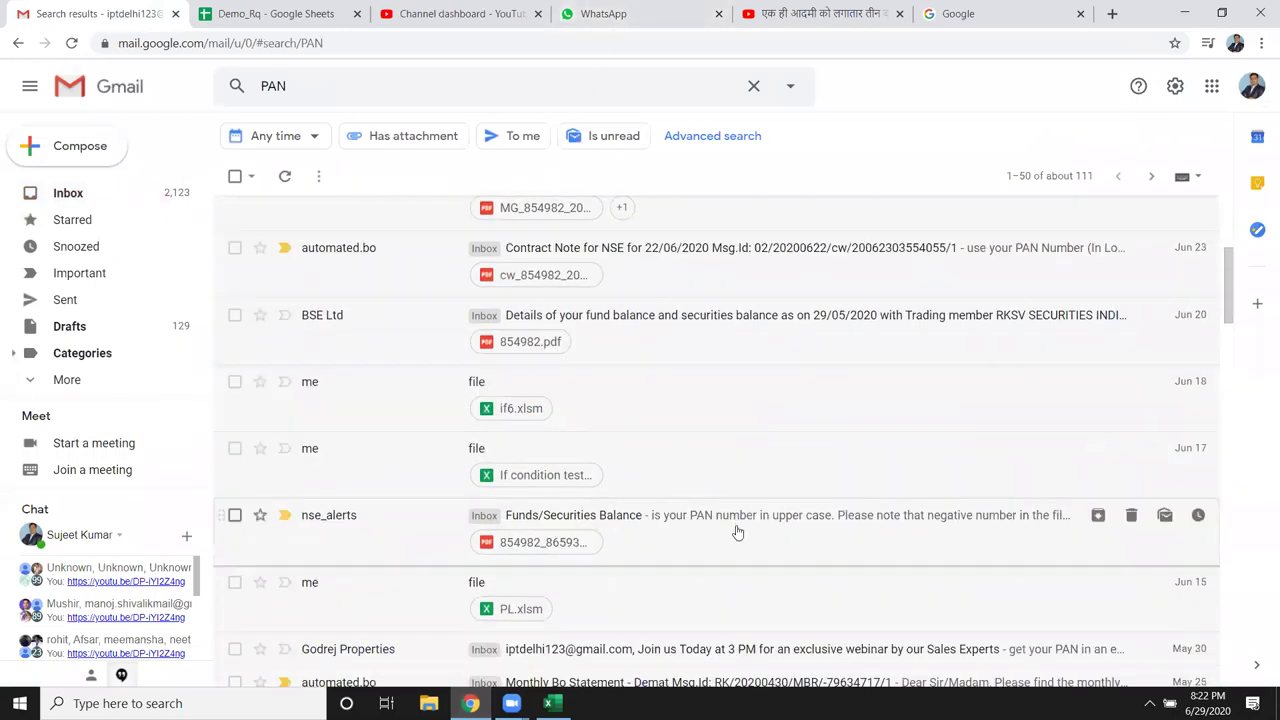
{"action": "scroll", "coordinate": [770, 462], "scroll_direction": "down", "scroll_amount": 1}
{"action": "scroll", "coordinate": [788, 455], "scroll_direction": "down", "scroll_amount": 2}
{"action": "scroll", "coordinate": [788, 445], "scroll_direction": "down", "scroll_amount": 2}
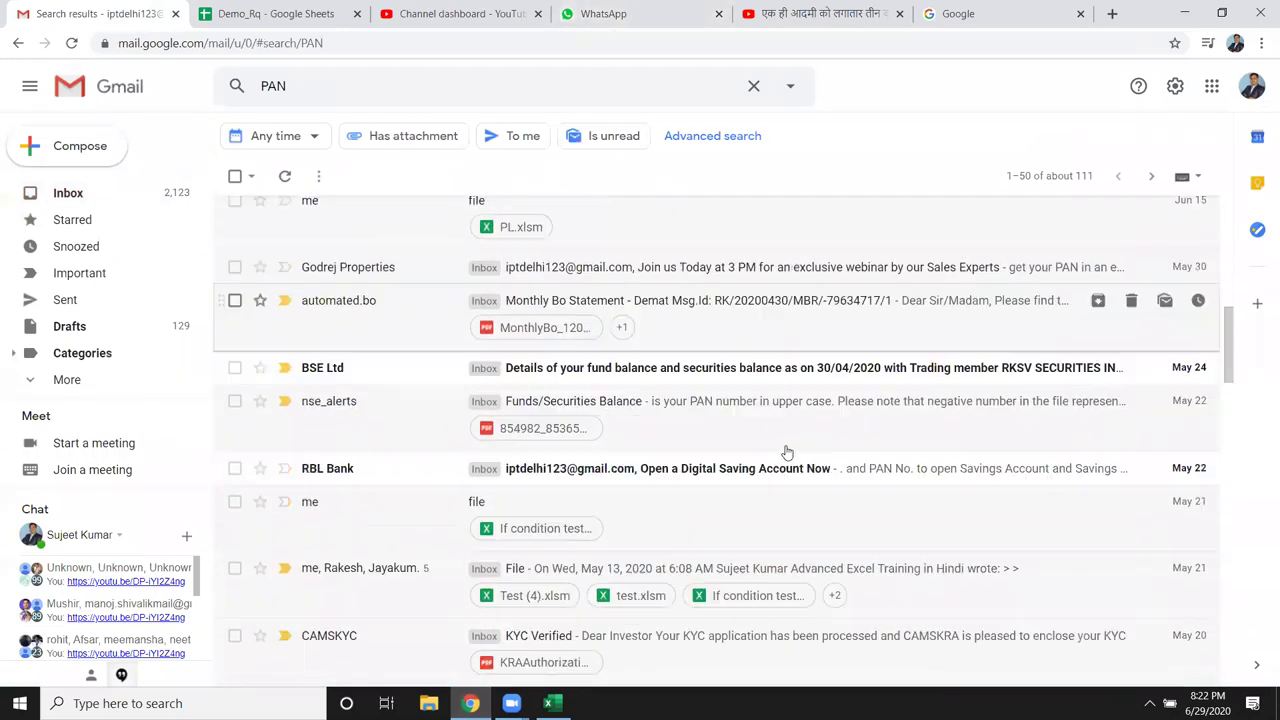
{"action": "scroll", "coordinate": [786, 440], "scroll_direction": "down", "scroll_amount": 1}
{"action": "scroll", "coordinate": [786, 440], "scroll_direction": "down", "scroll_amount": 1}
{"action": "scroll", "coordinate": [750, 540], "scroll_direction": "down", "scroll_amount": 1}
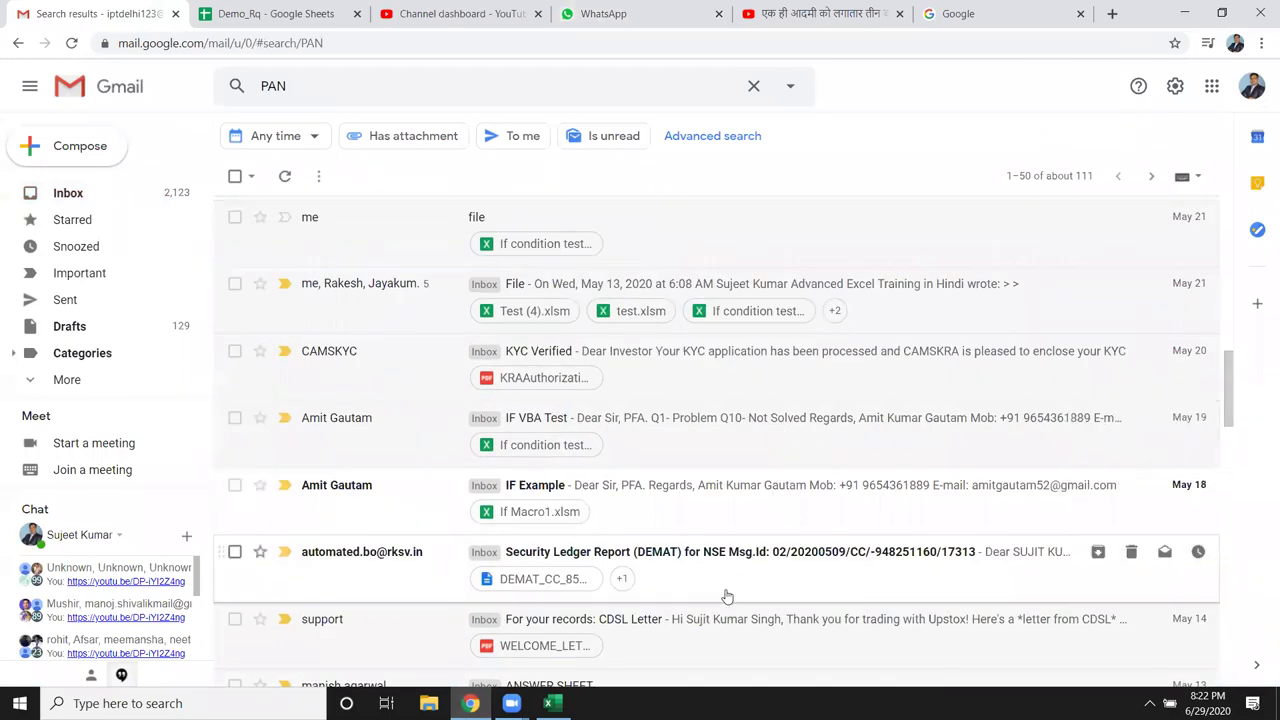
{"action": "scroll", "coordinate": [727, 595], "scroll_direction": "down", "scroll_amount": 2}
{"action": "scroll", "coordinate": [729, 569], "scroll_direction": "down", "scroll_amount": 2}
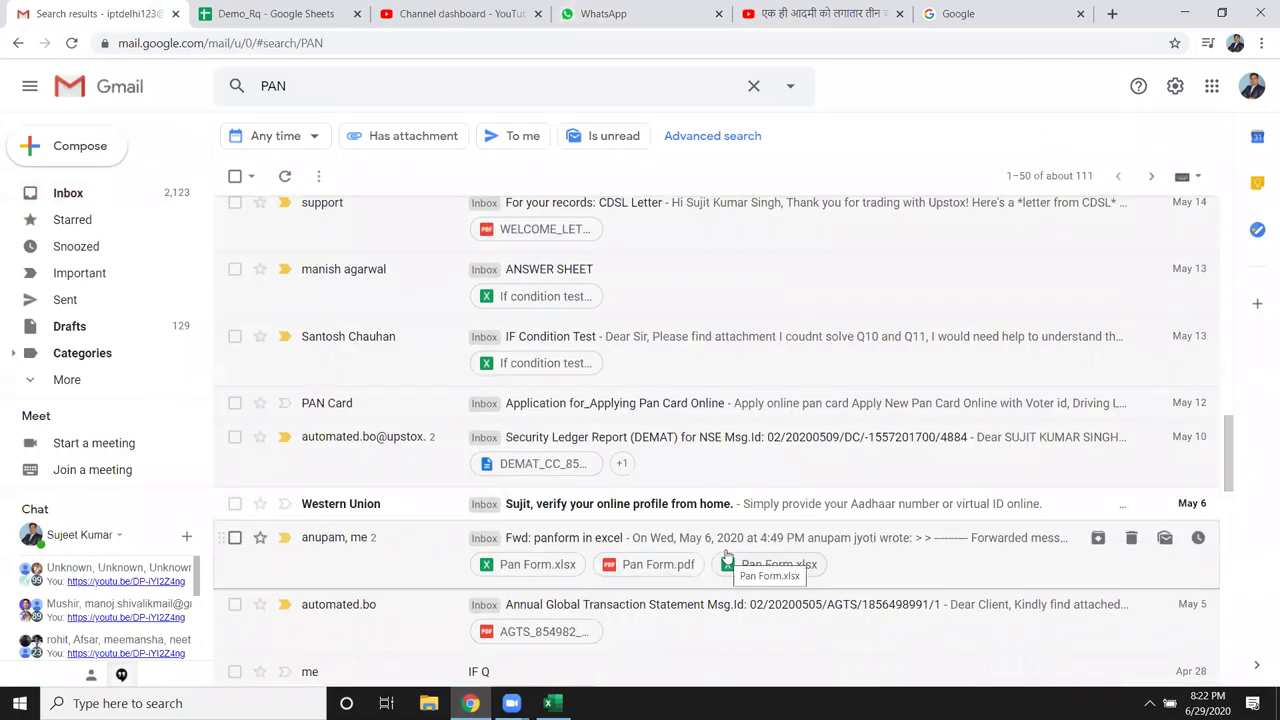
{"action": "left_click", "coordinate": [437, 568]}
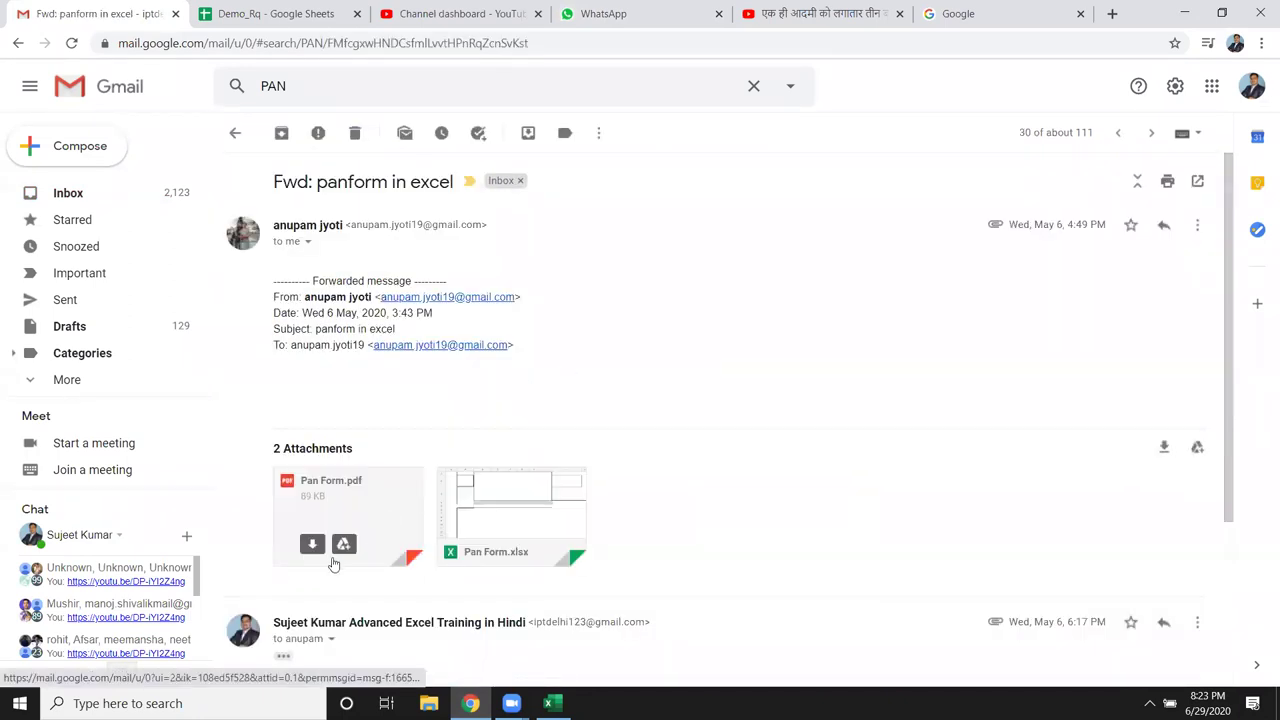
{"action": "mouse_move", "coordinate": [510, 515]}
{"action": "left_click", "coordinate": [470, 550]}
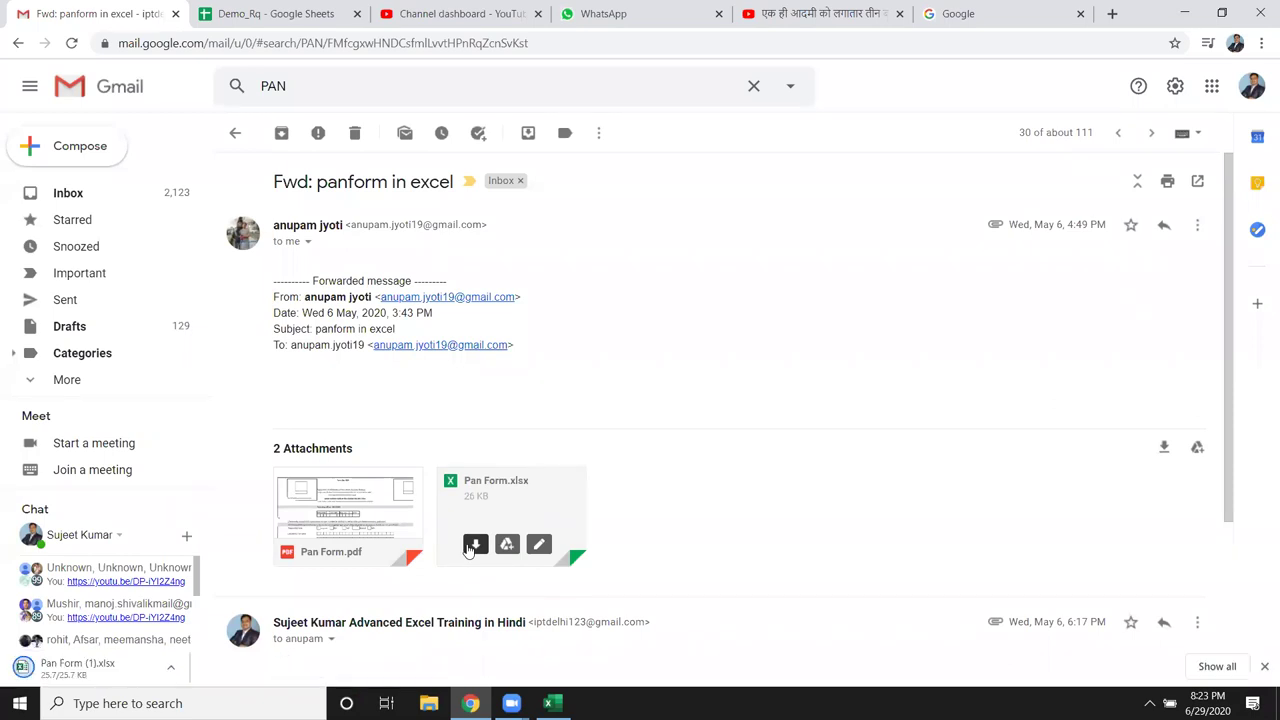
- Open Pan Form (1).xlsx from the downloads, enable editing, and select Last Name cells E19 and F19
{"action": "left_click", "coordinate": [60, 669]}
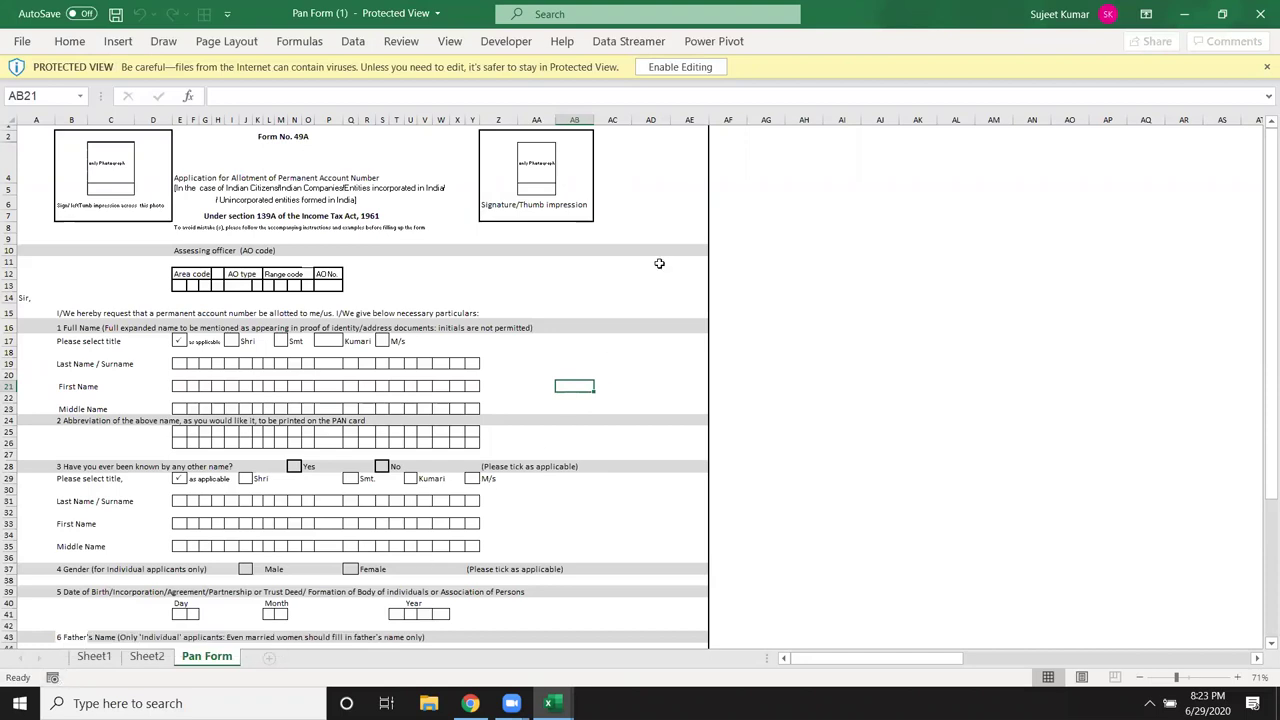
{"action": "left_click", "coordinate": [694, 70]}
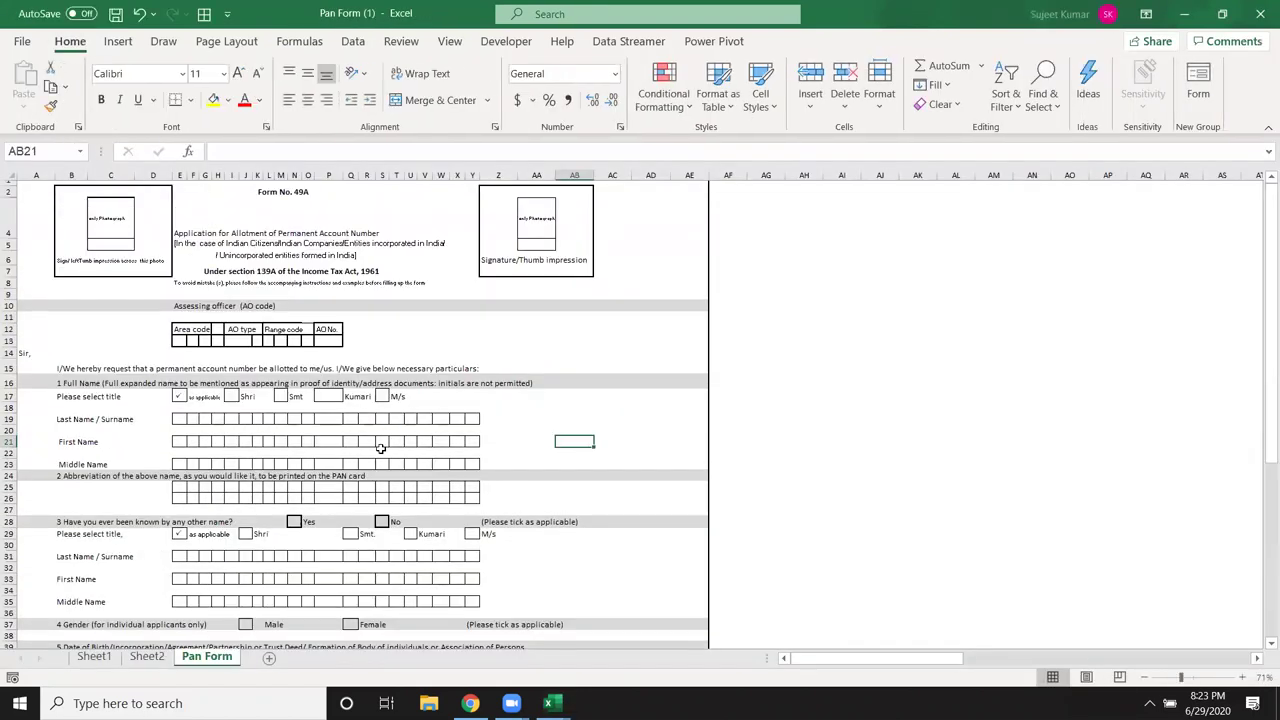
{"action": "scroll", "coordinate": [411, 441], "scroll_direction": "up", "scroll_amount": 2, "text": "ctrl"}
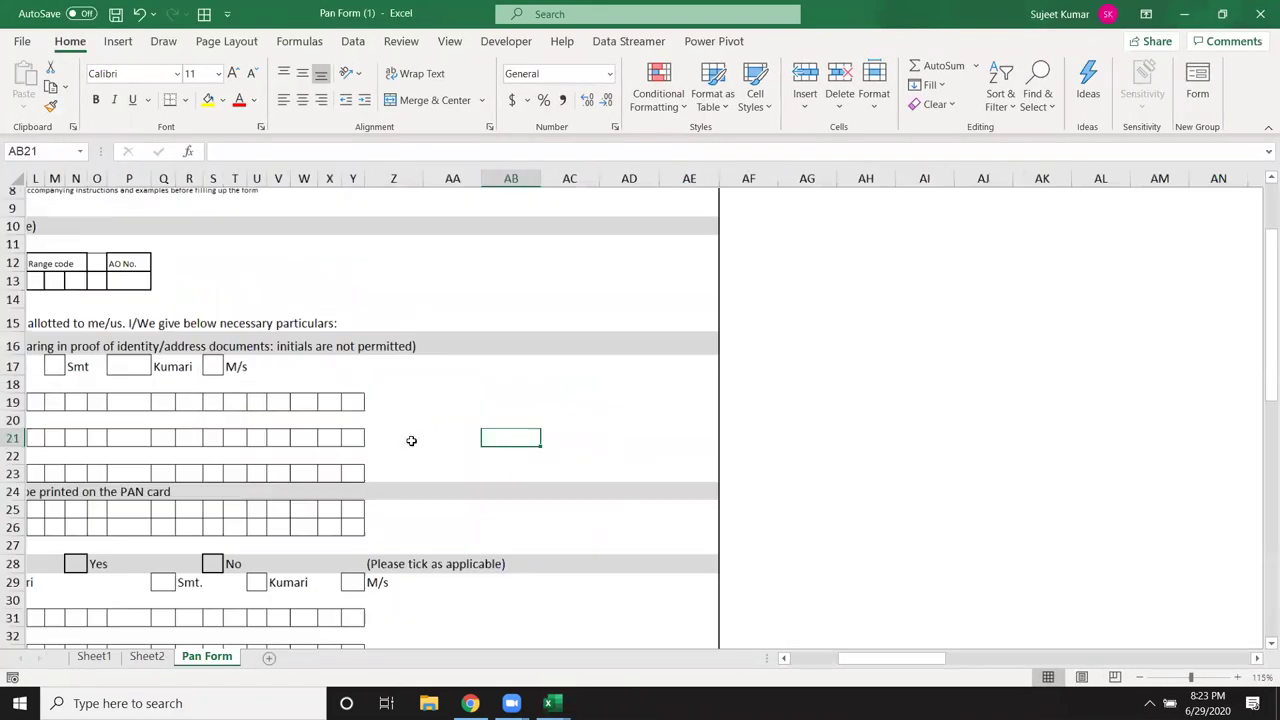
{"action": "scroll", "coordinate": [411, 441], "scroll_direction": "up", "scroll_amount": 1, "text": "ctrl"}
{"action": "left_click_drag", "start_coordinate": [895, 665], "coordinate": [800, 663]}
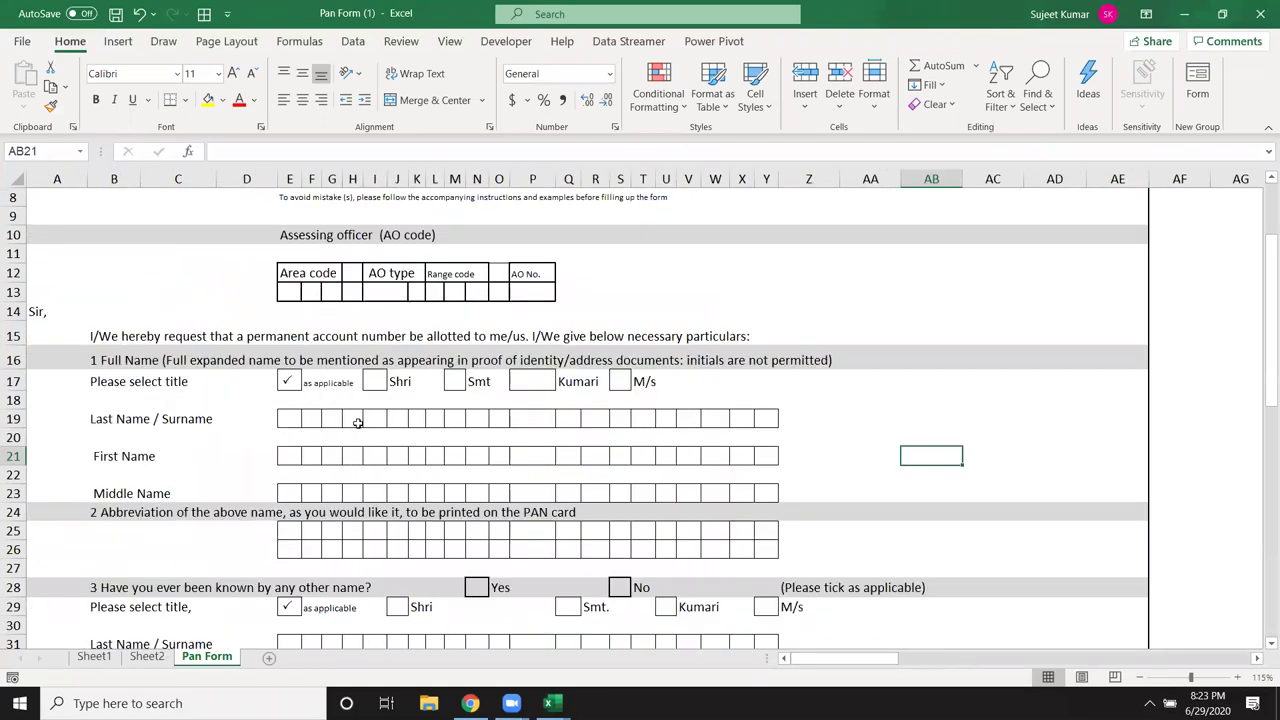
{"action": "left_click", "coordinate": [288, 418]}
{"action": "left_click", "coordinate": [318, 419]}
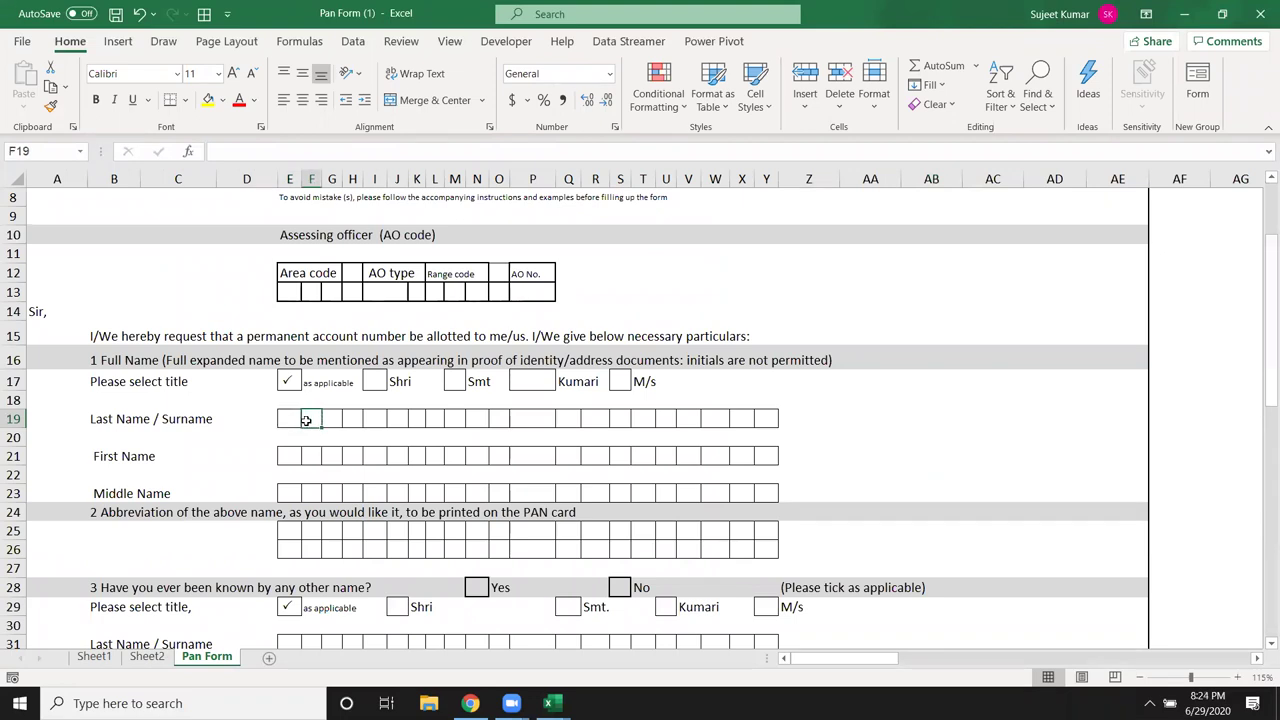
- Type a test first name one letter per box across the First Name boxes E21:J21
{"action": "left_click", "coordinate": [291, 460]}
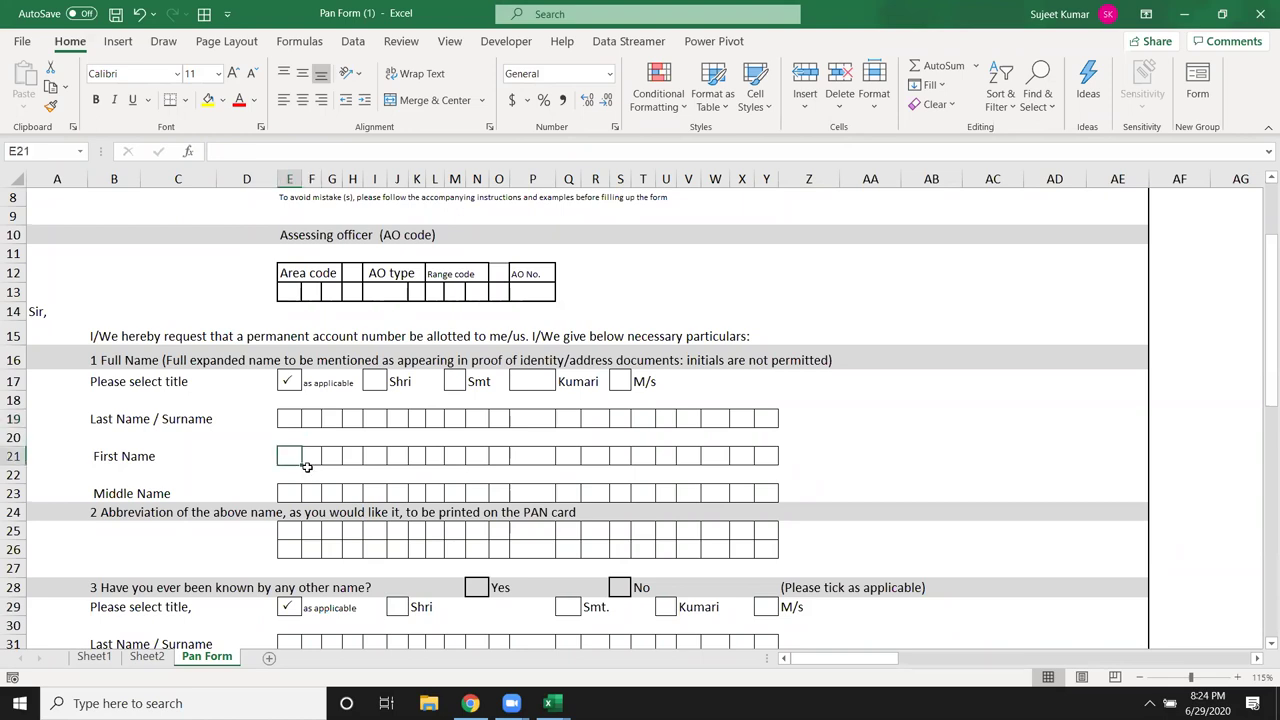
{"action": "type", "text": "S"}
{"action": "key", "text": "Tab"}
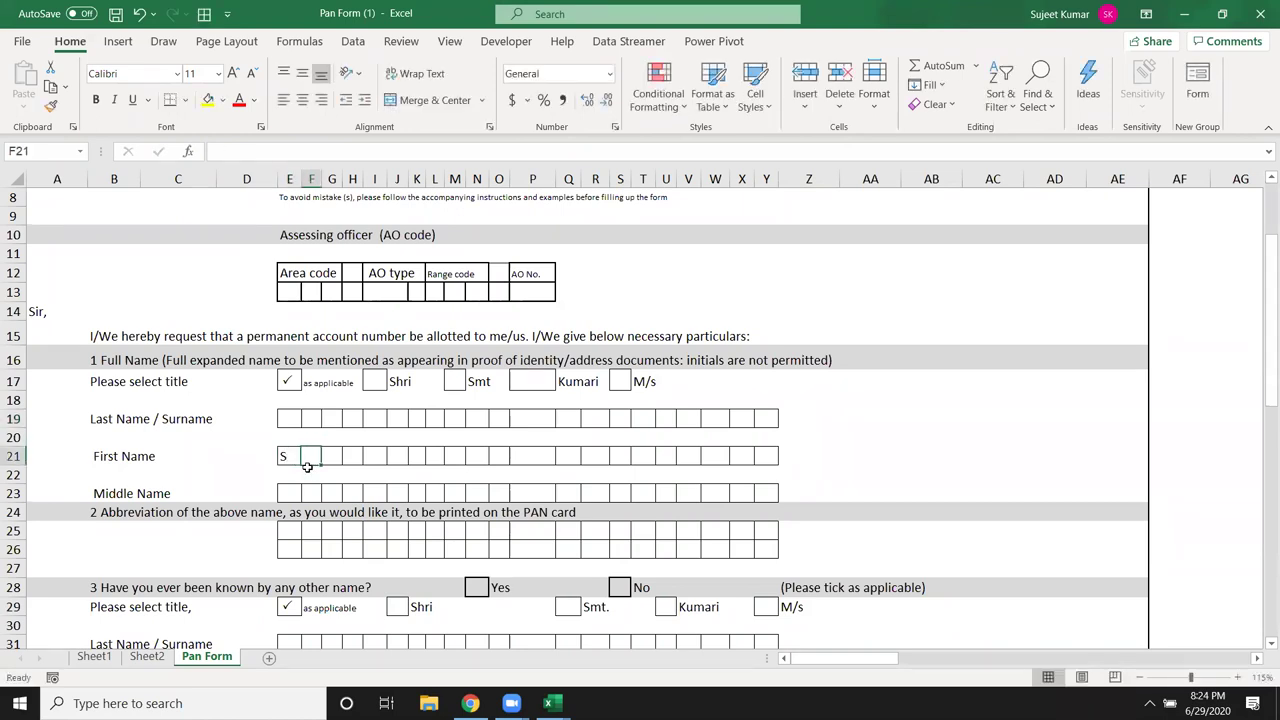
{"action": "type", "text": "U"}
{"action": "key", "text": "Tab"}
{"action": "type", "text": "J"}
{"action": "key", "text": "Tab"}
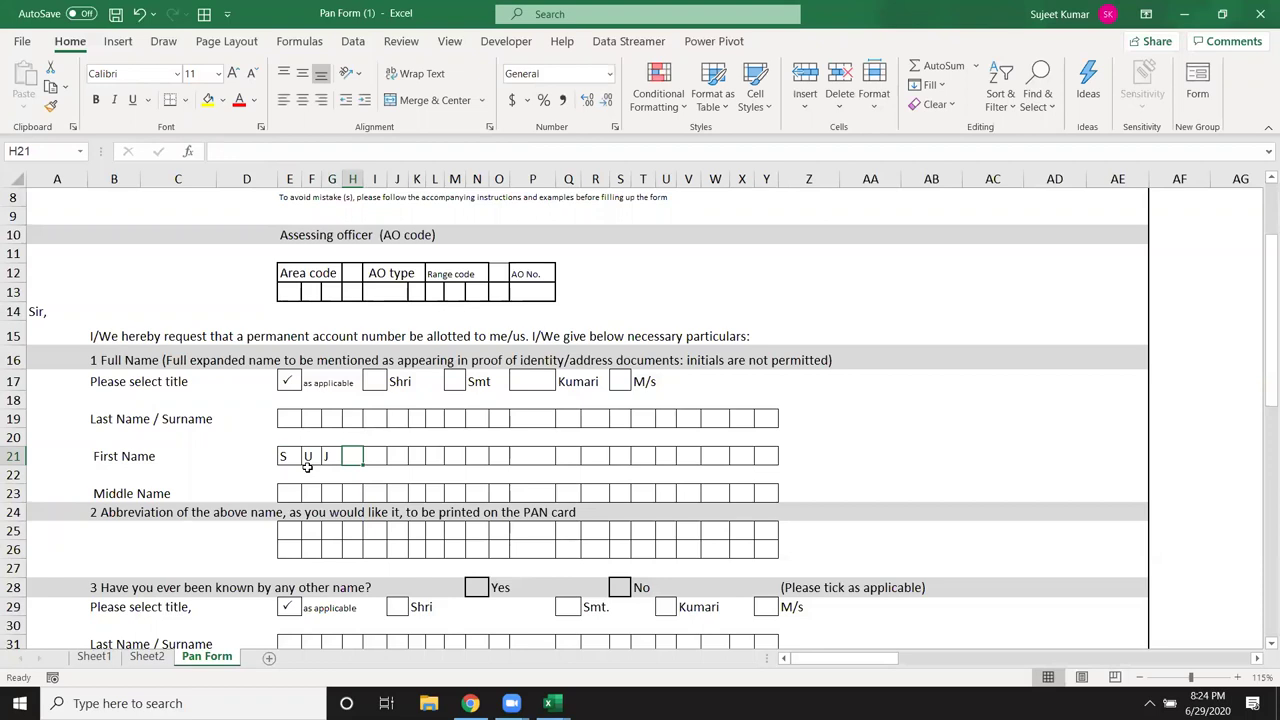
{"action": "type", "text": "E"}
{"action": "key", "text": "Tab"}
{"action": "type", "text": "E"}
{"action": "key", "text": "Tab"}
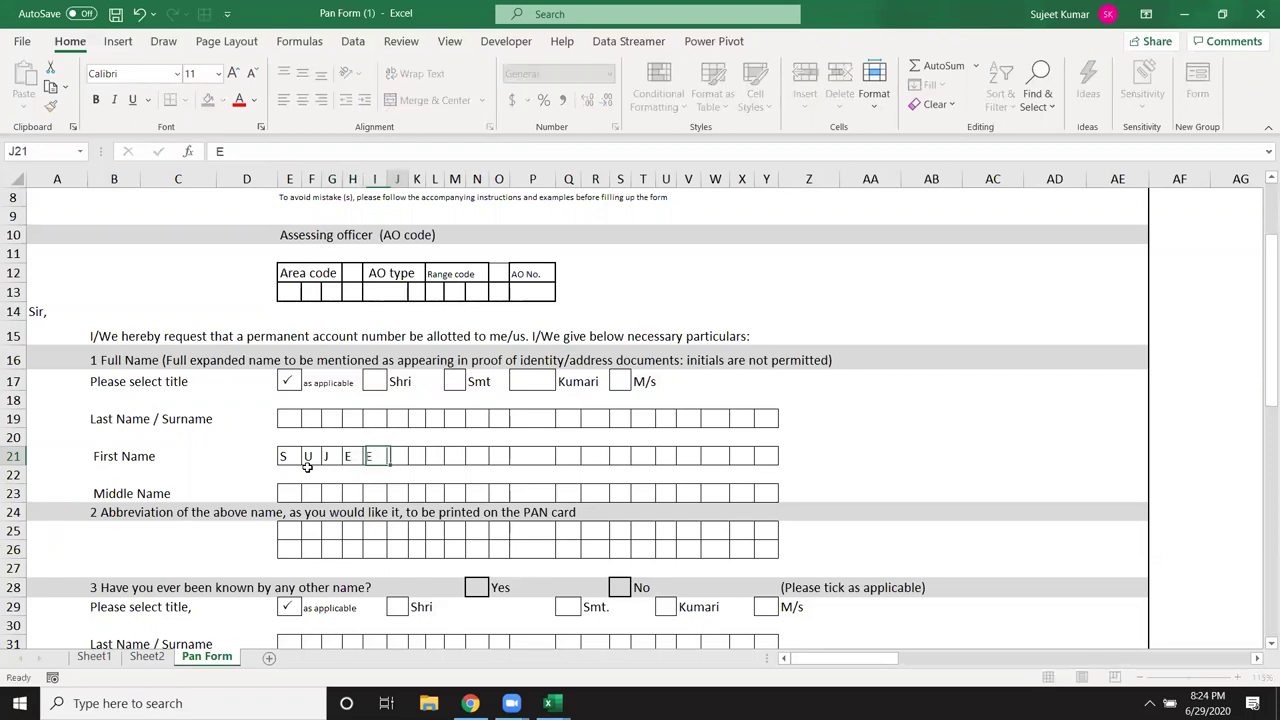
{"action": "type", "text": "T"}
{"action": "key", "text": "Return"}
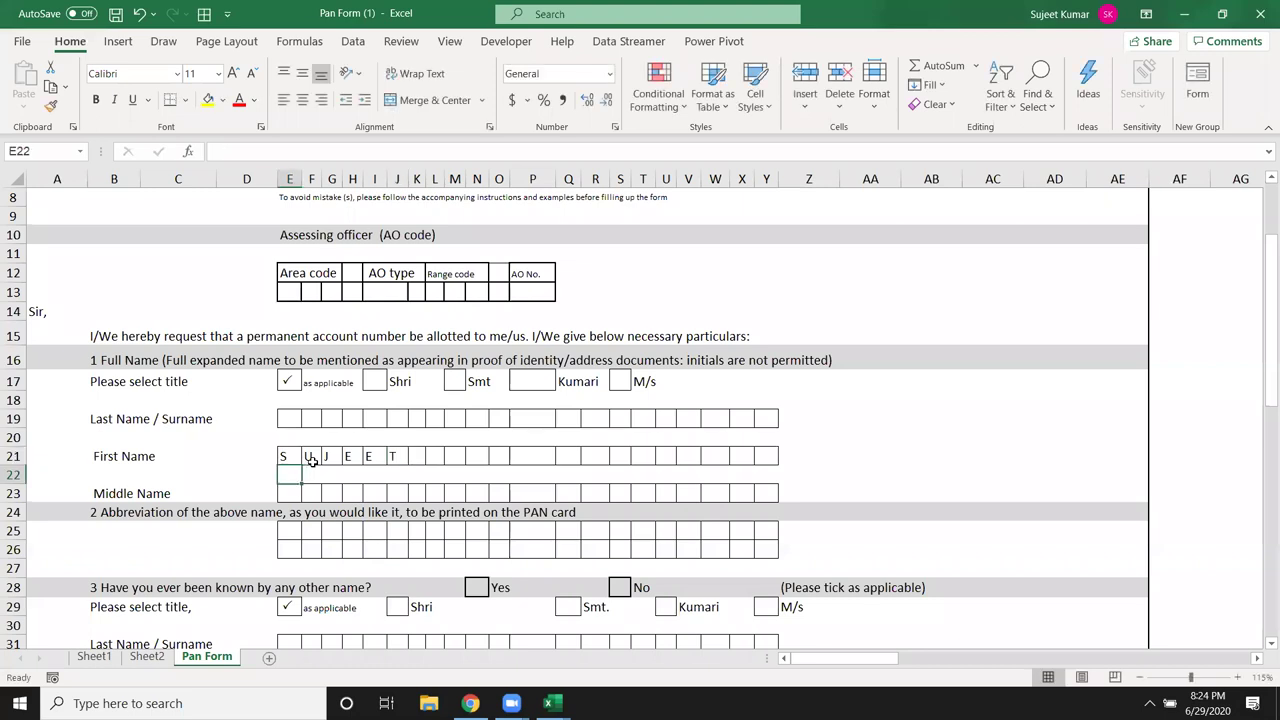
- Try the full first name in E22, then clear E22 and the lettered boxes E21:J21
{"action": "type", "text": "Sujee"}
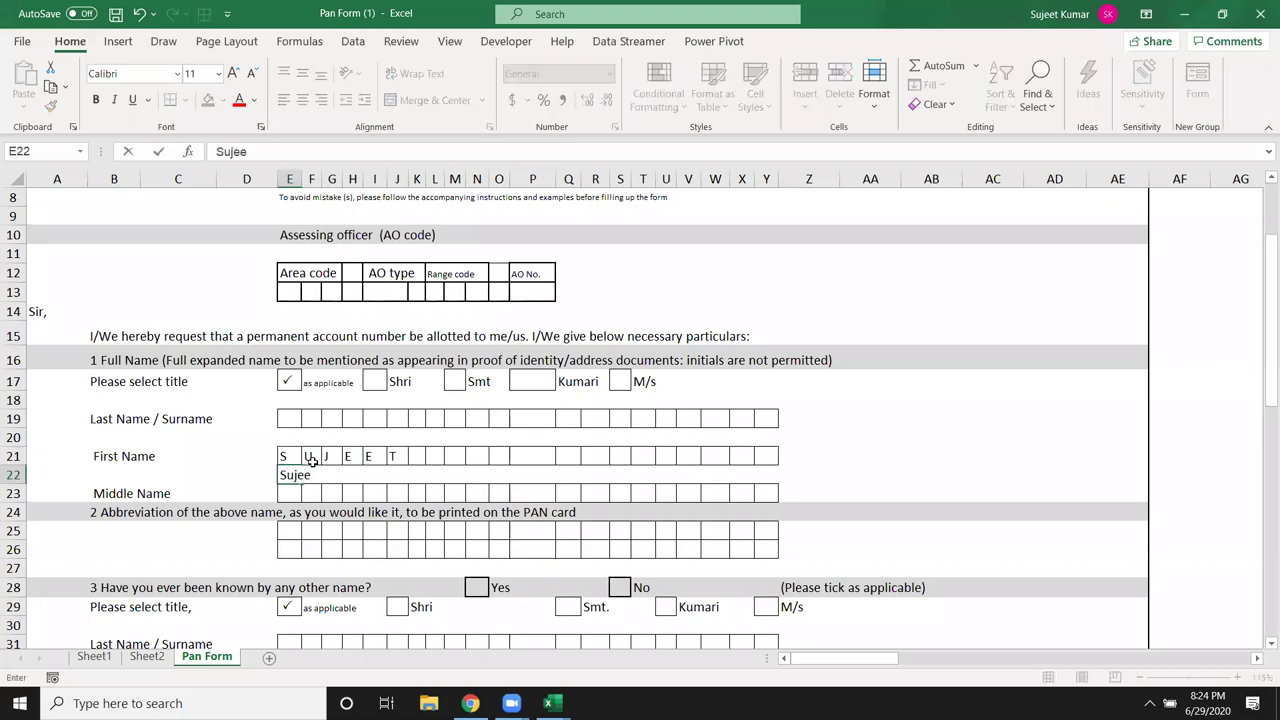
{"action": "type", "text": "t"}
{"action": "key", "text": "ctrl+Return"}
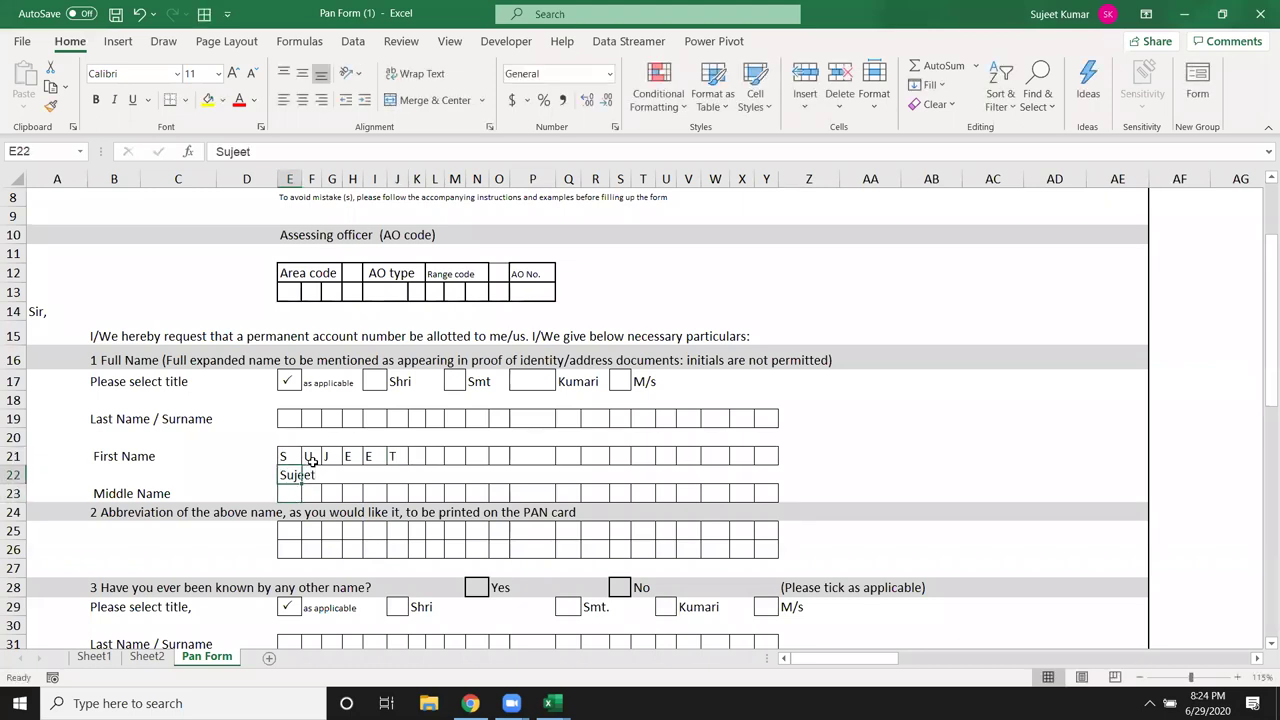
{"action": "key", "text": "Delete"}
{"action": "key", "text": "Up"}
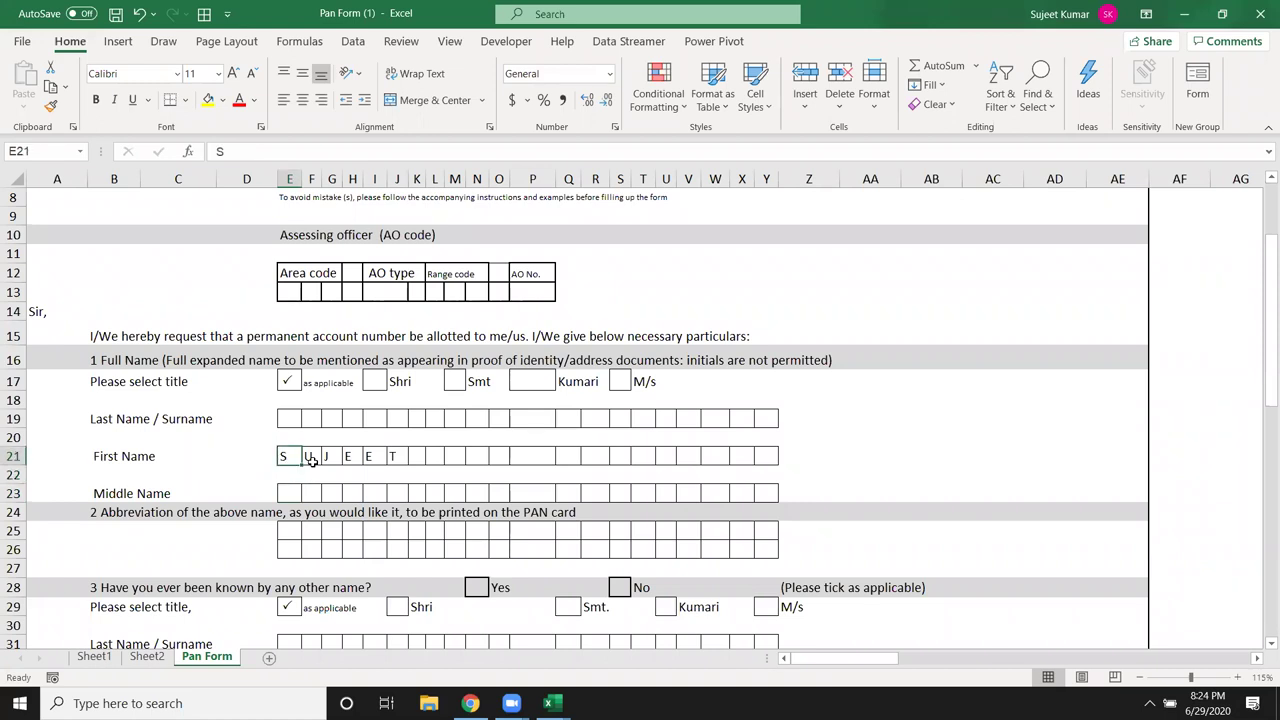
{"action": "key", "text": "shift+Right"}
{"action": "key", "text": "shift+Right"}
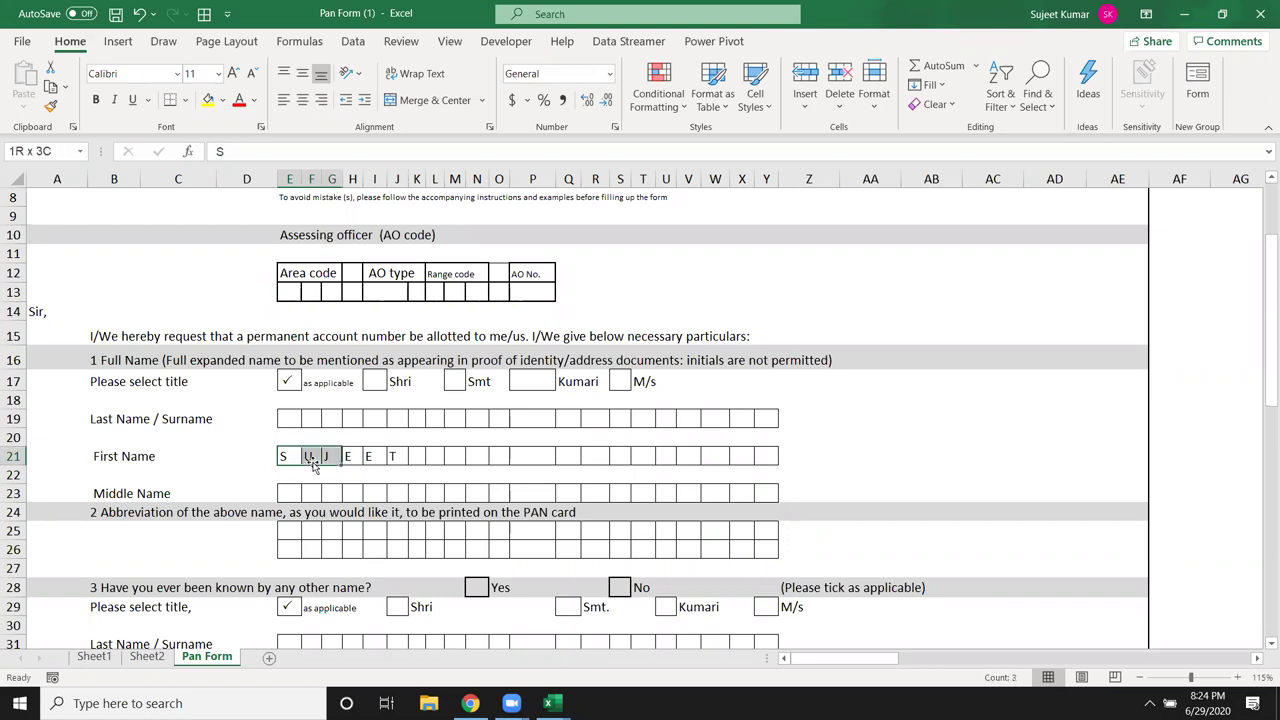
{"action": "key", "text": "shift+Right"}
{"action": "key", "text": "shift+Right"}
{"action": "key", "text": "shift+Right"}
{"action": "key", "text": "Delete"}
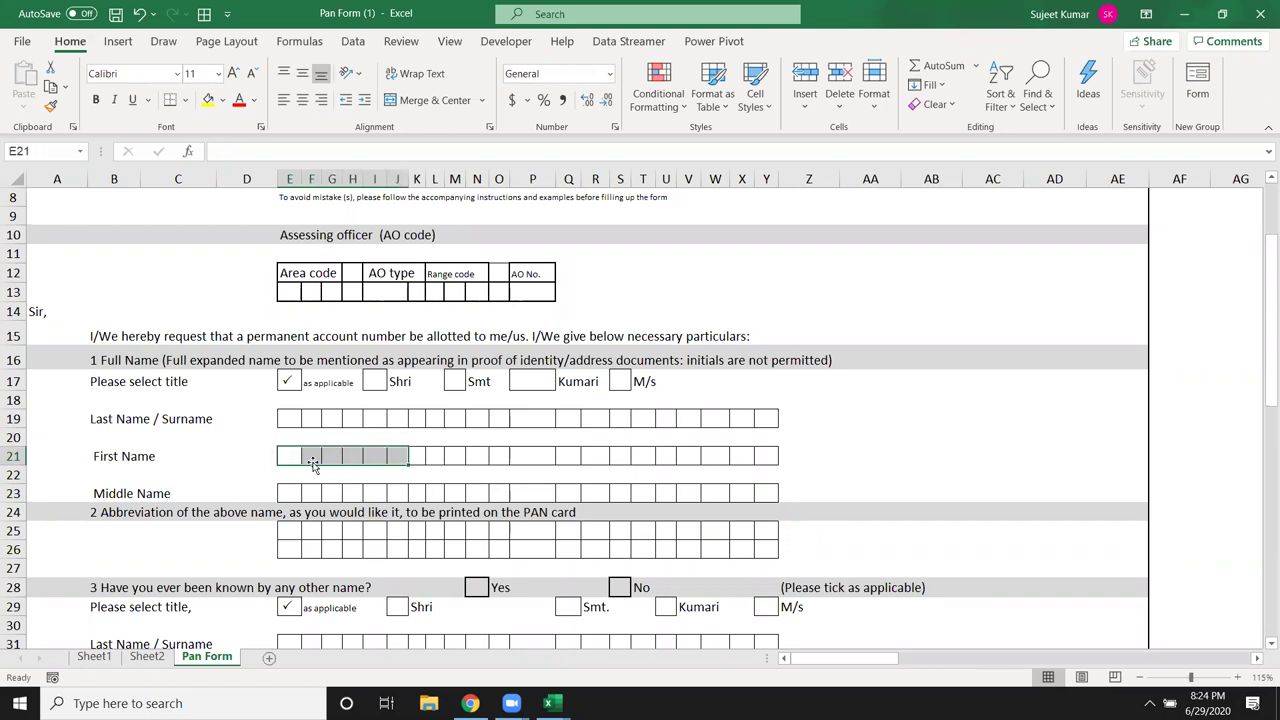
- Glance at Sheet2, then return to the Pan Form sheet
{"action": "scroll", "coordinate": [318, 412], "scroll_direction": "down", "scroll_amount": 4}
{"action": "scroll", "coordinate": [323, 408], "scroll_direction": "down", "scroll_amount": 5}
{"action": "scroll", "coordinate": [323, 408], "scroll_direction": "up", "scroll_amount": 5}
{"action": "scroll", "coordinate": [323, 410], "scroll_direction": "up", "scroll_amount": 4}
{"action": "scroll", "coordinate": [326, 412], "scroll_direction": "up", "scroll_amount": 2}
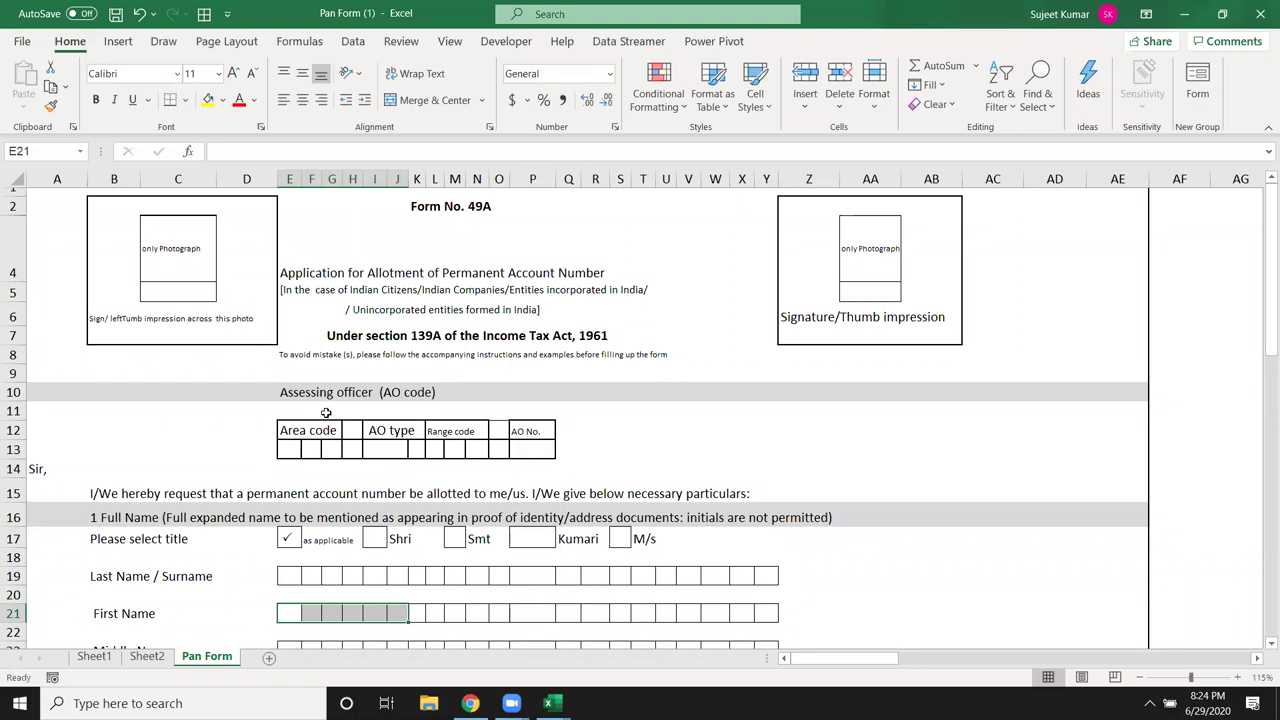
{"action": "left_click", "coordinate": [164, 658]}
{"action": "left_click", "coordinate": [206, 657]}
- Add Sheet3 and enter the labels FNAme, LastName, Mname and FName in A1:A4
{"action": "left_click", "coordinate": [268, 657]}
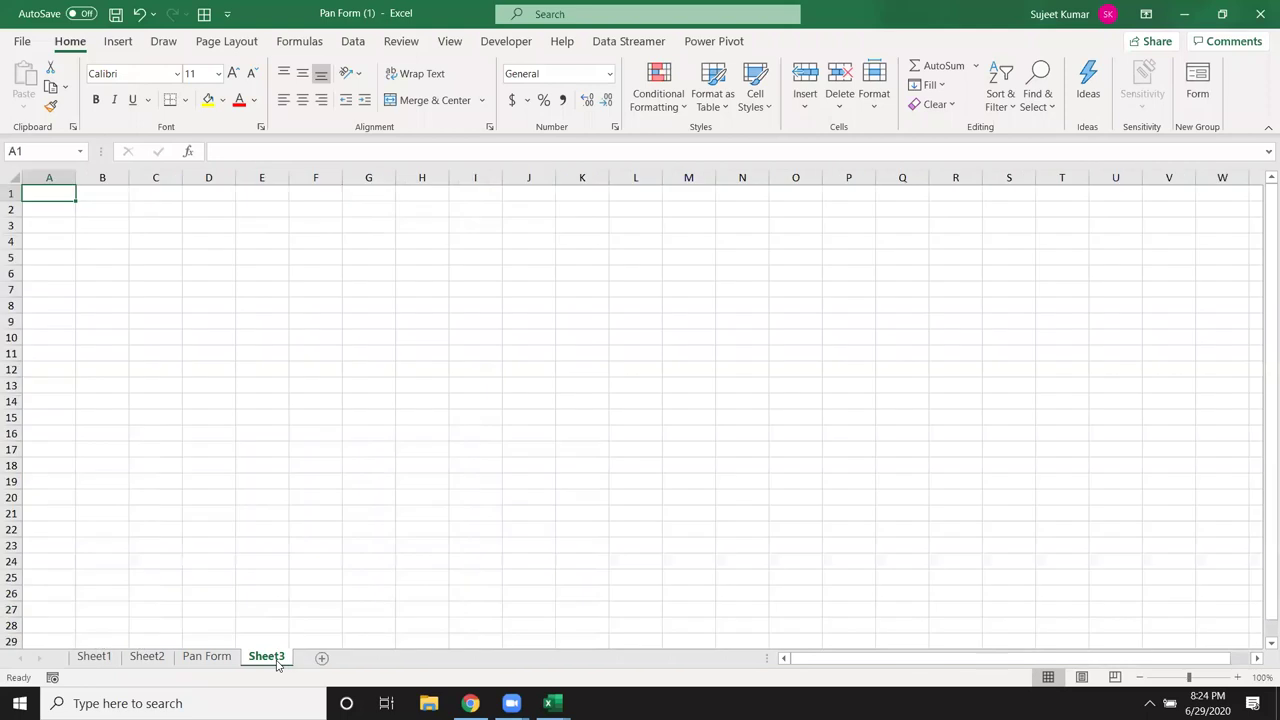
{"action": "type", "text": "FNAme"}
{"action": "key", "text": "Return"}
{"action": "type", "text": "Last"}
{"action": "type", "text": "Name"}
{"action": "key", "text": "Return"}
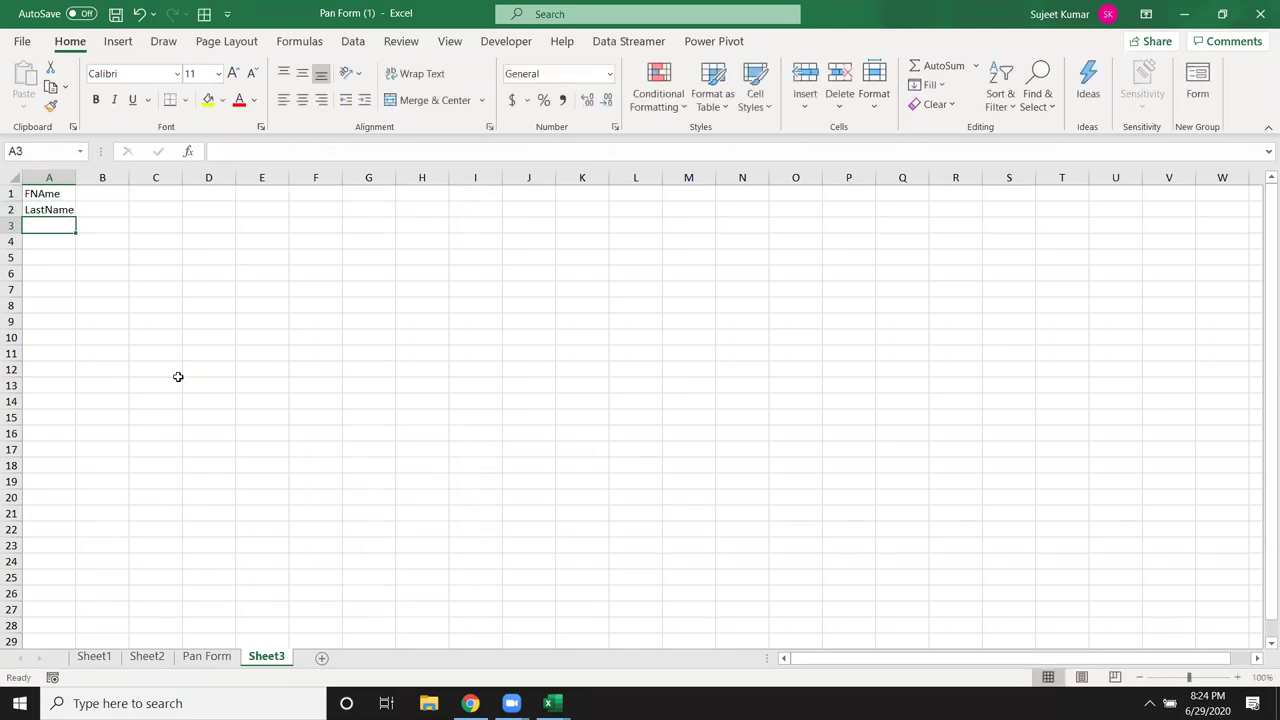
{"action": "type", "text": "Mi"}
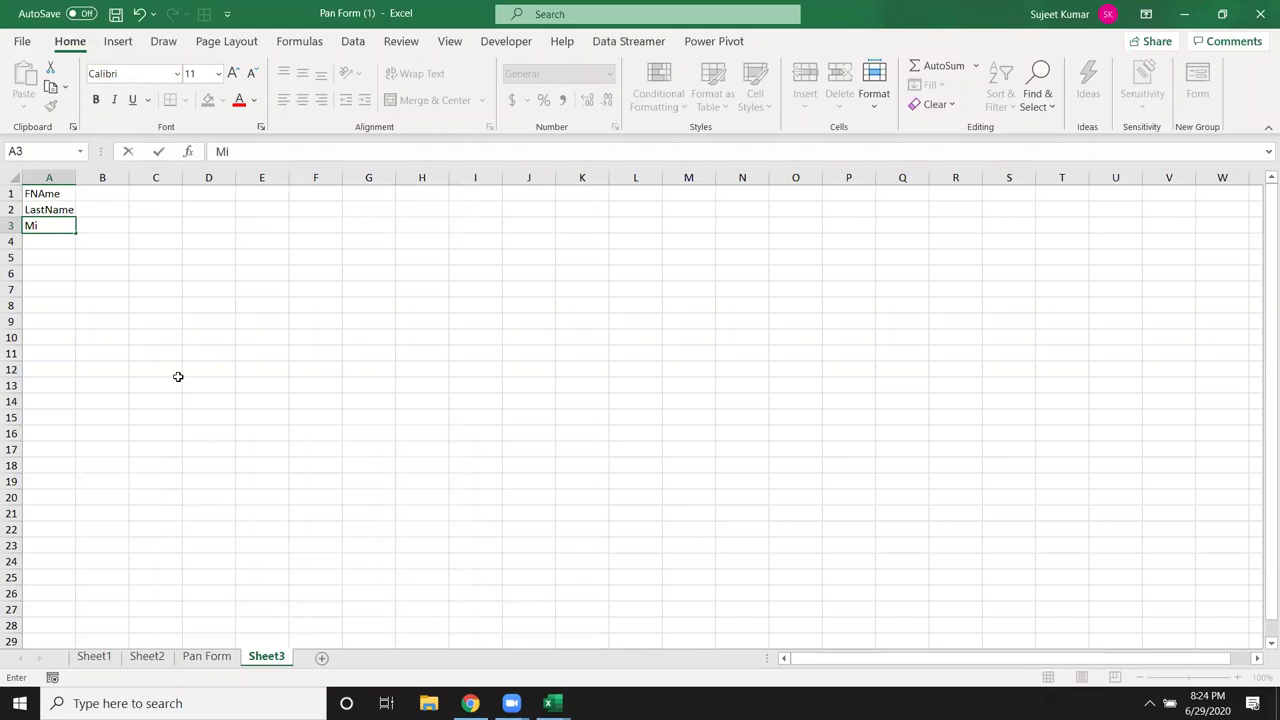
{"action": "key", "text": "BackSpace"}
{"action": "type", "text": "name"}
{"action": "key", "text": "Return"}
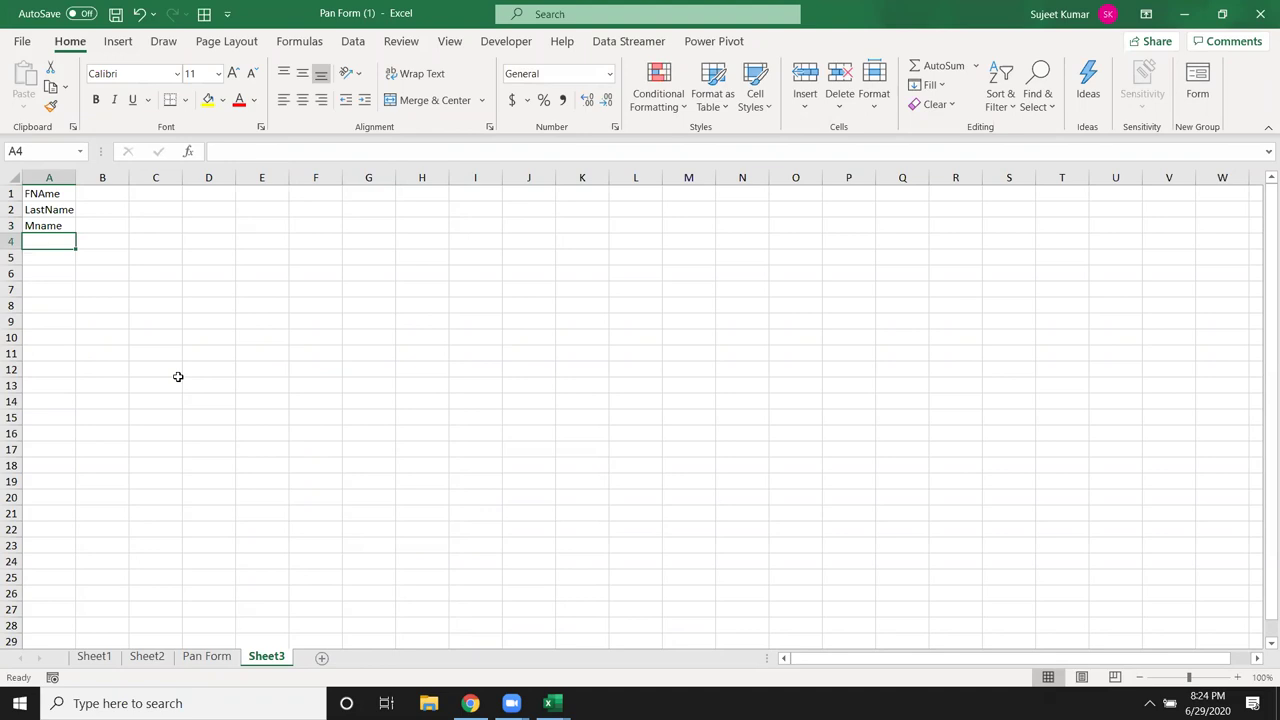
{"action": "type", "text": "FName"}
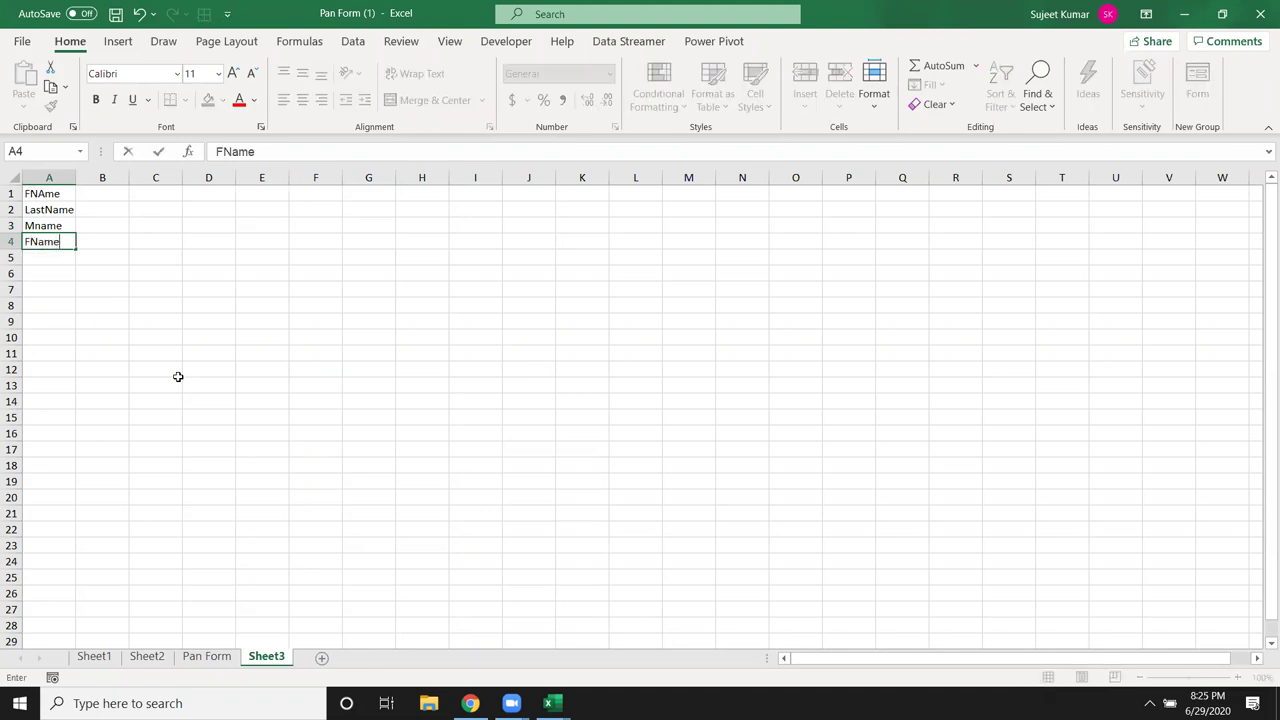
{"action": "key", "text": "Return"}
- Enter the matching first, last, middle and surname values in B1:B4
{"action": "left_click", "coordinate": [106, 199]}
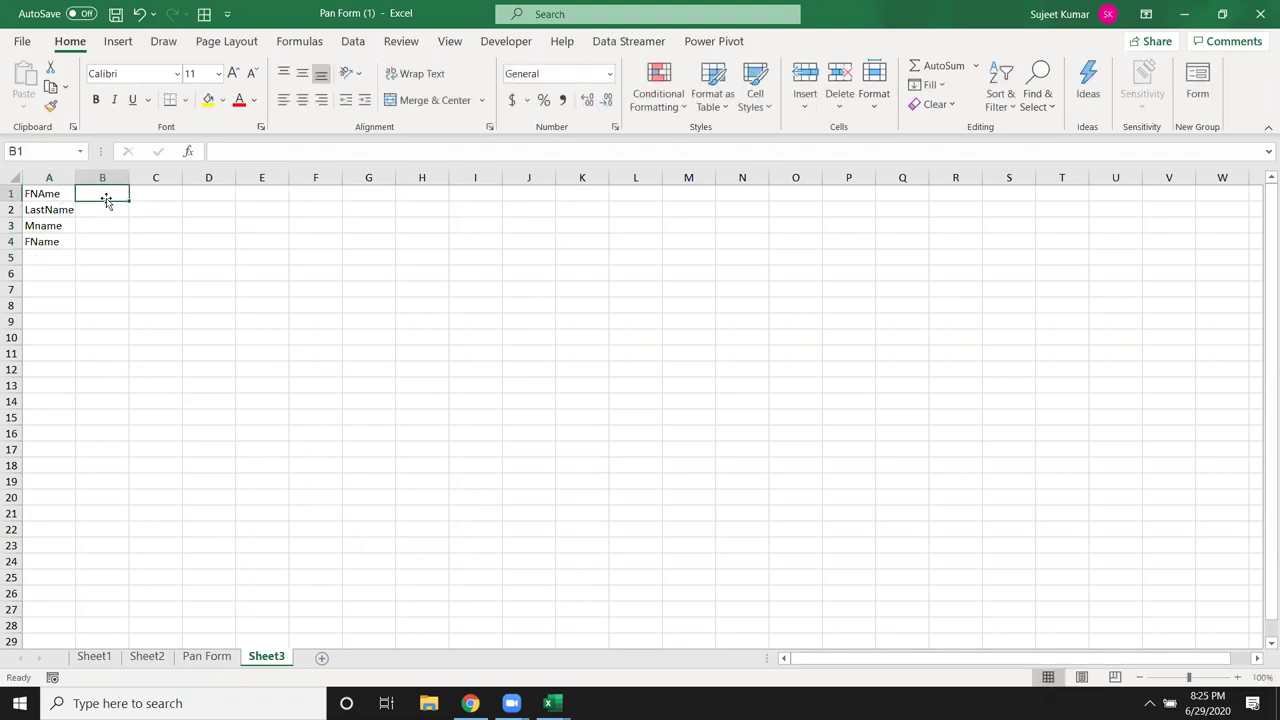
{"action": "type", "text": "Sujeet"}
{"action": "key", "text": "Return"}
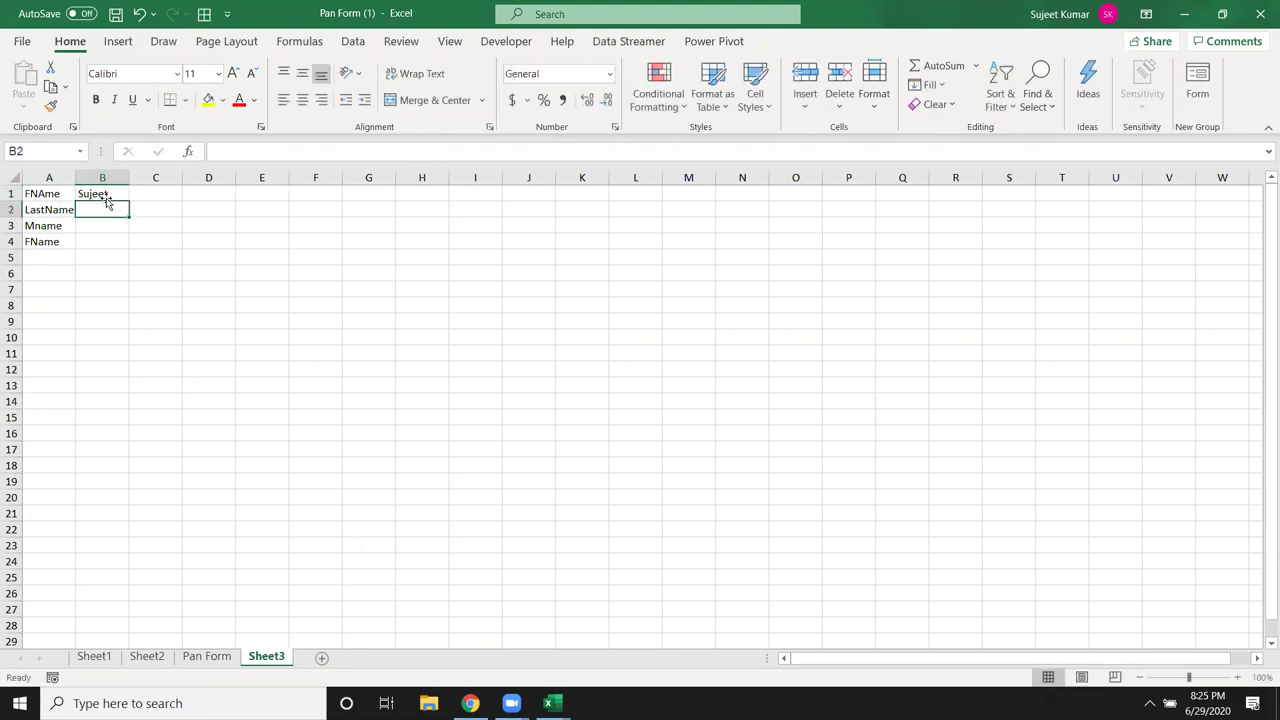
{"action": "type", "text": "Singh"}
{"action": "key", "text": "Return"}
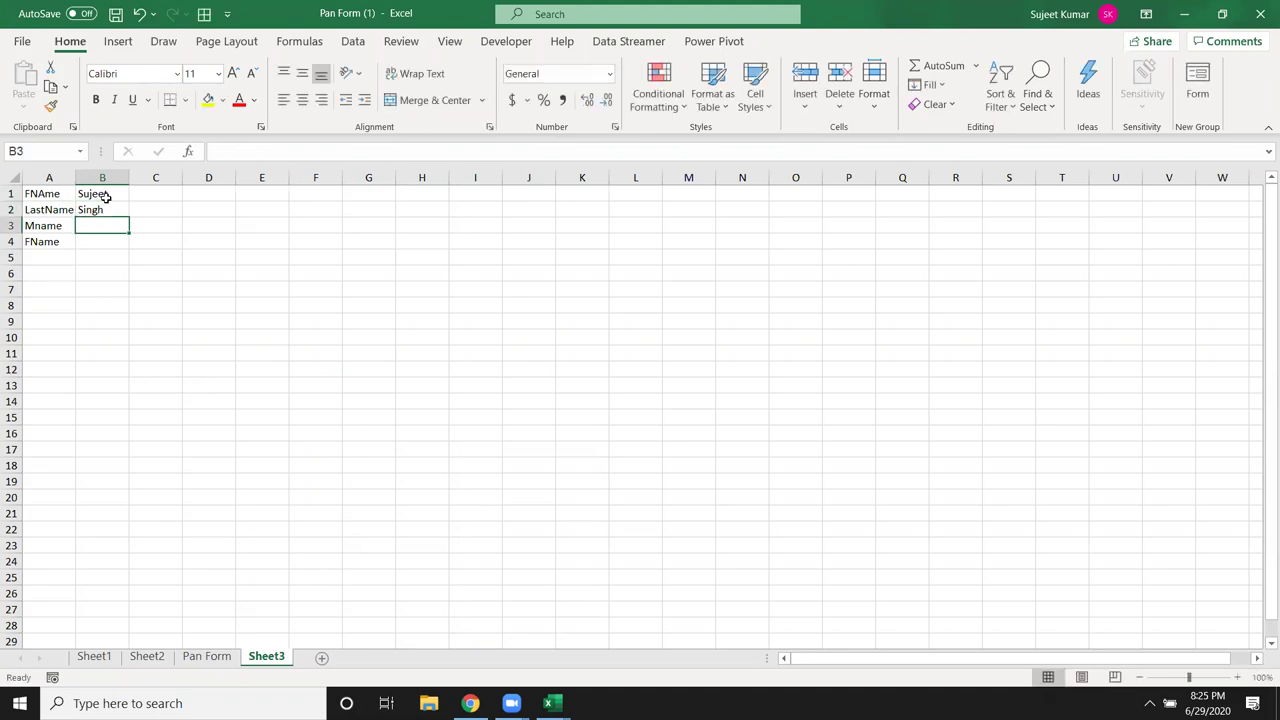
{"action": "type", "text": "Kumar"}
{"action": "key", "text": "Return"}
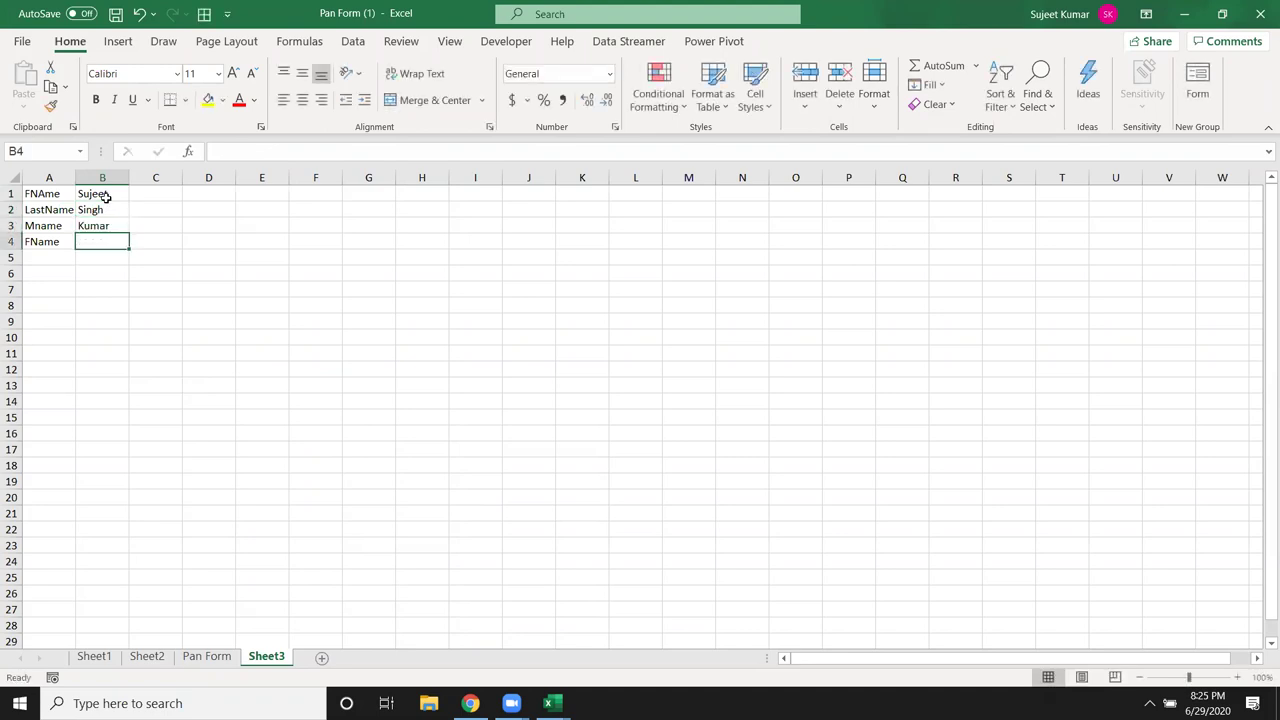
{"action": "type", "text": "S"}
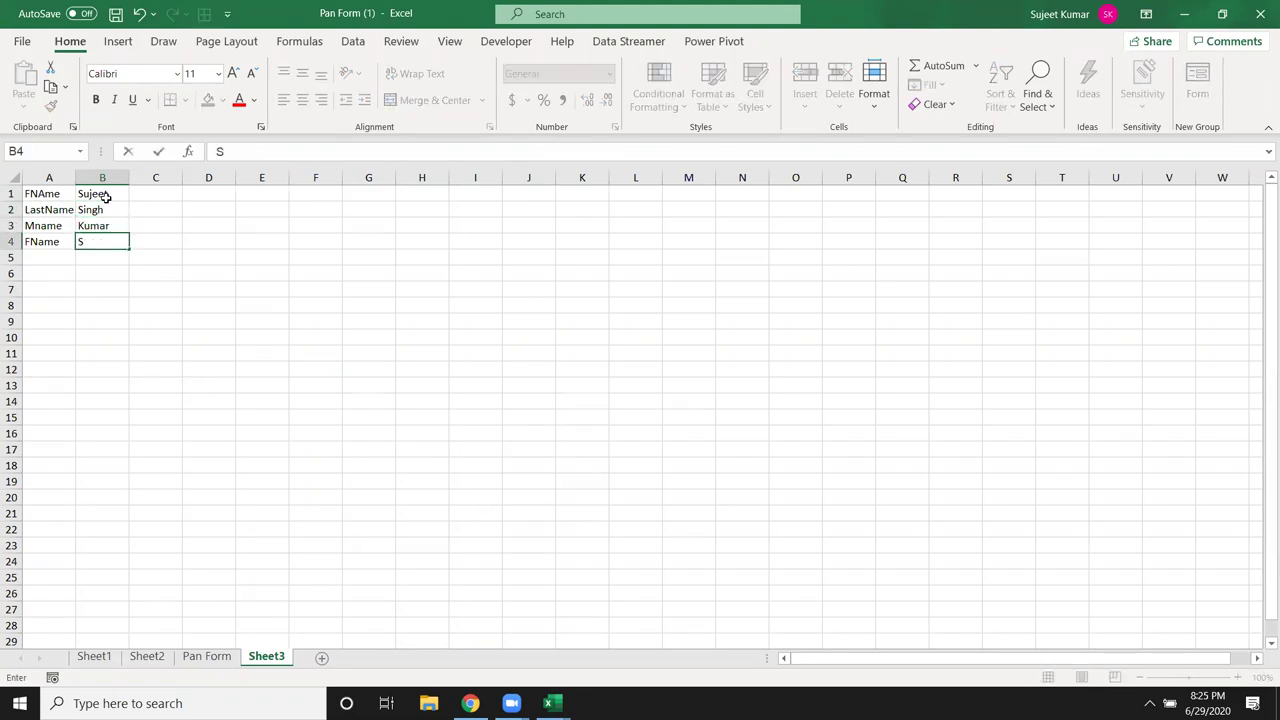
{"action": "type", "text": "ingh"}
{"action": "key", "text": "Return"}
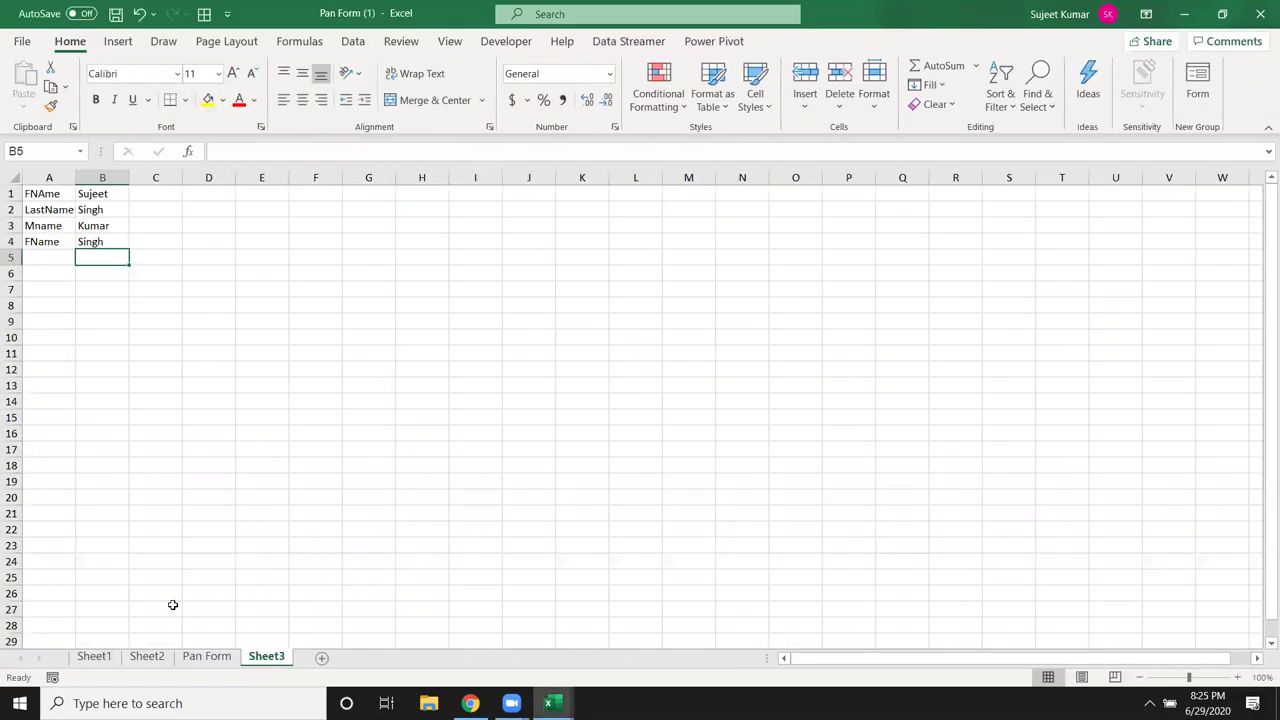
- On Pan Form, select the Last Name boxes E19:Y19 and enter a draft formula in E19
{"action": "left_click", "coordinate": [198, 657]}
{"action": "scroll", "coordinate": [290, 544], "scroll_direction": "down", "scroll_amount": 1}
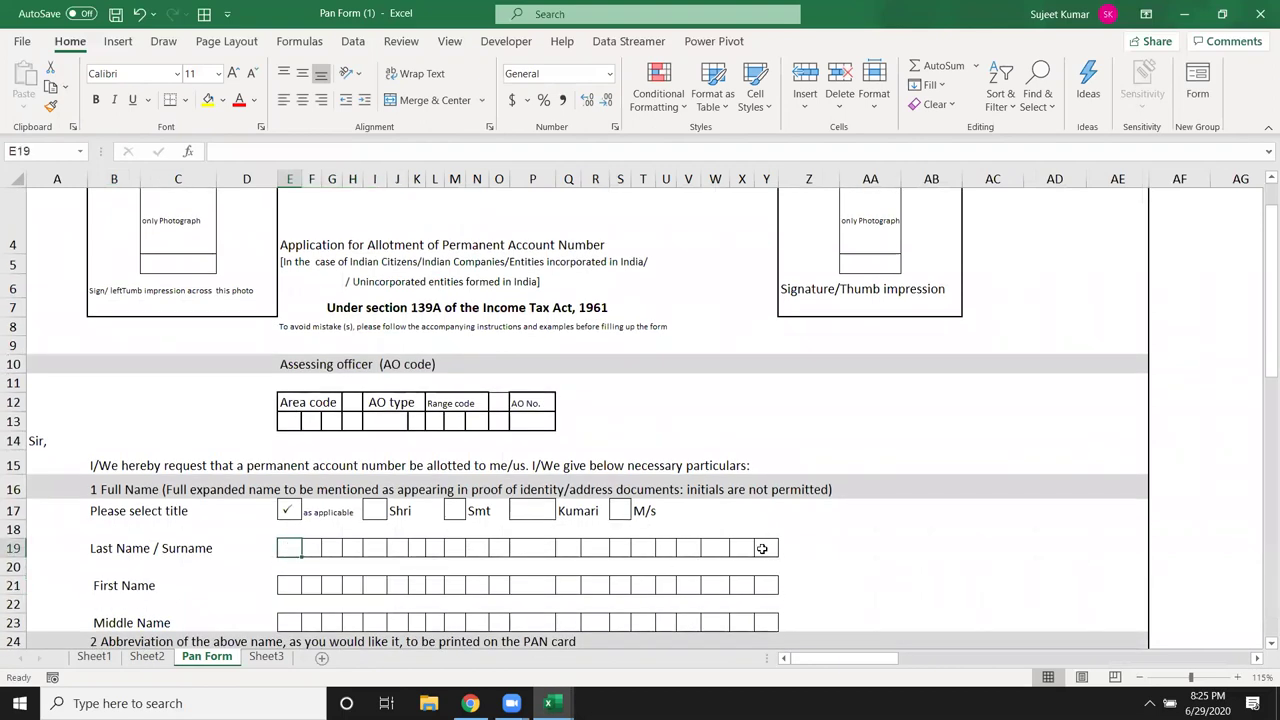
{"action": "left_click_drag", "start_coordinate": [290, 544], "coordinate": [768, 548]}
{"action": "scroll", "coordinate": [600, 544], "scroll_direction": "down", "scroll_amount": 2}
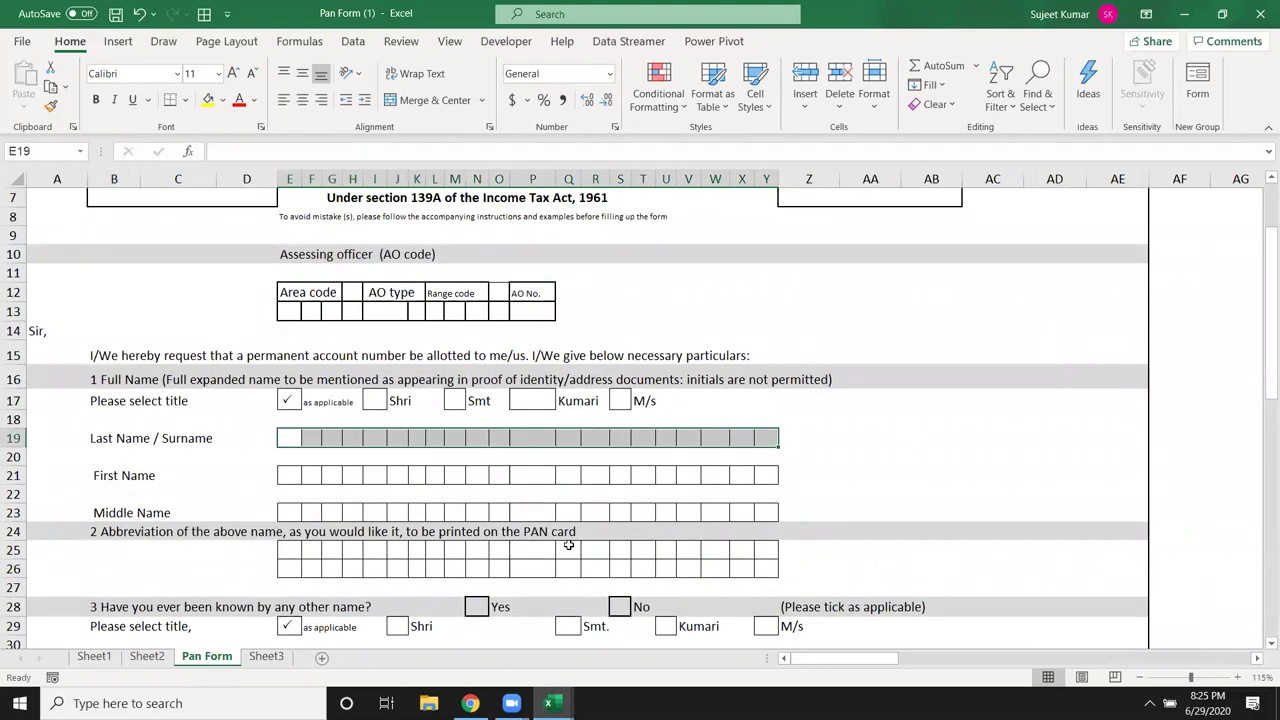
{"action": "type", "text": "=min"}
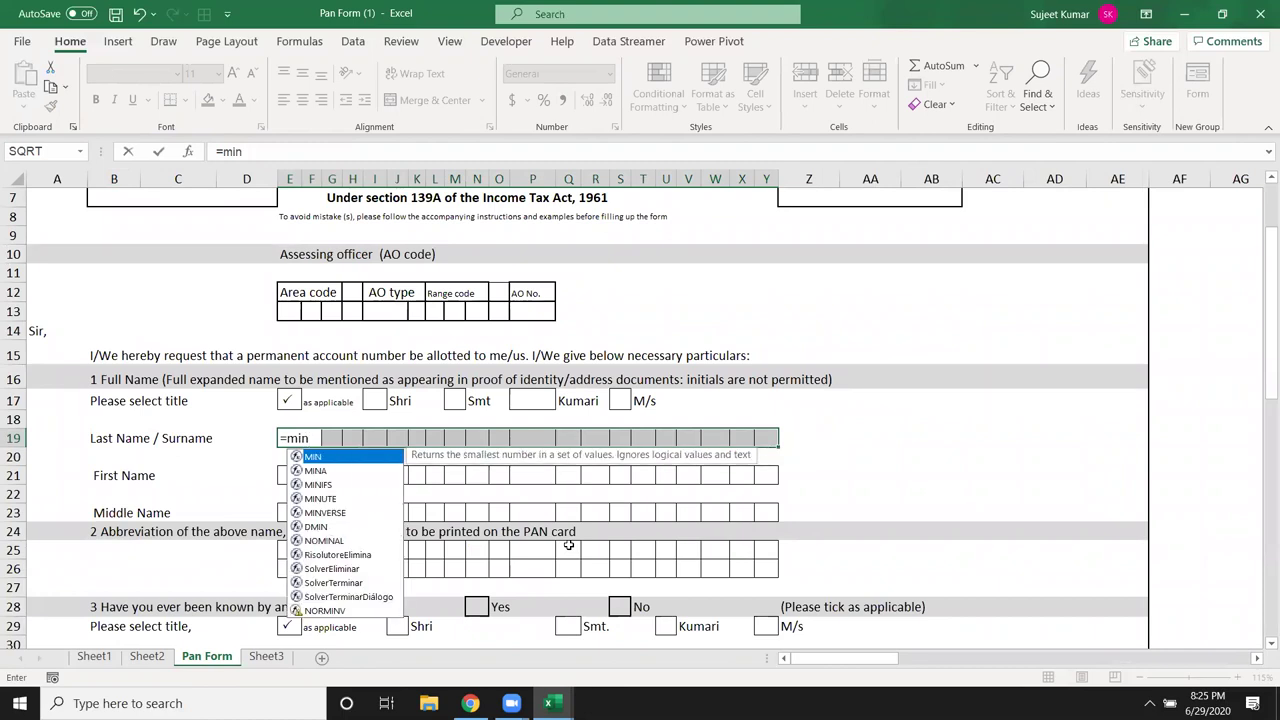
{"action": "type", "text": "d"}
{"action": "key", "text": "Return"}
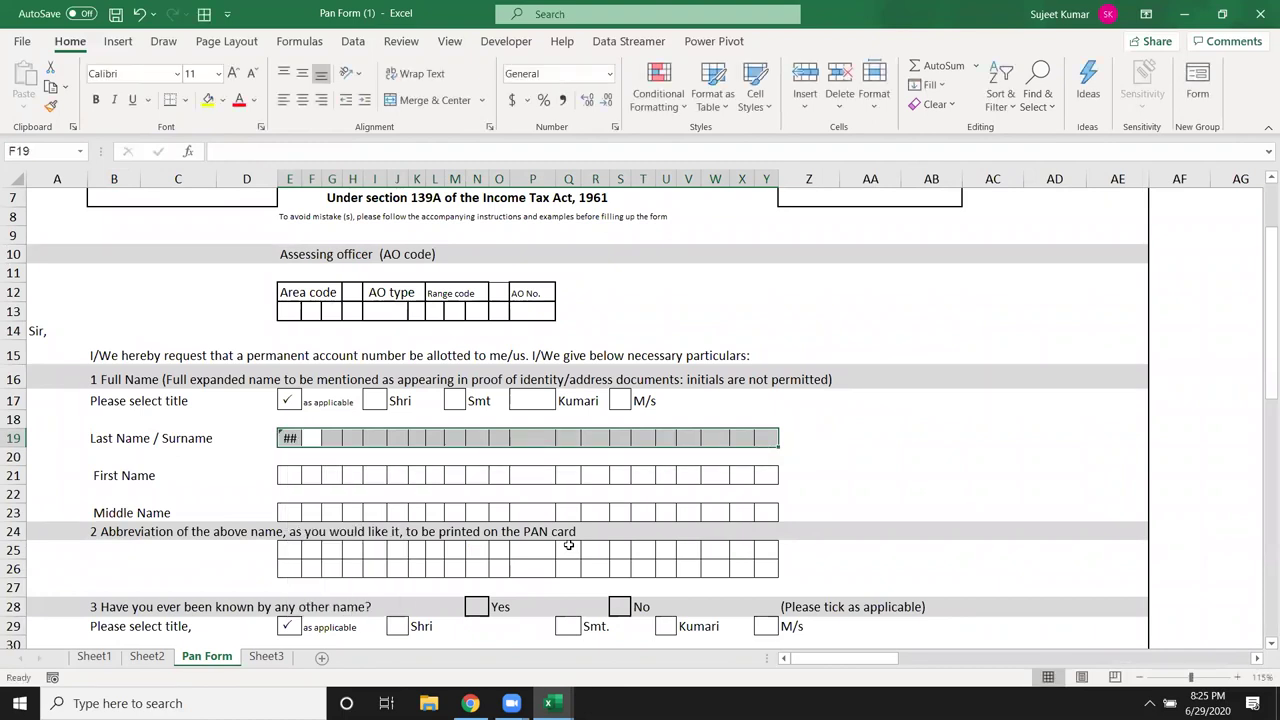
- Start a MID formula in E19 that references Sheet3!B1
{"action": "key", "text": "Left"}
{"action": "type", "text": "="}
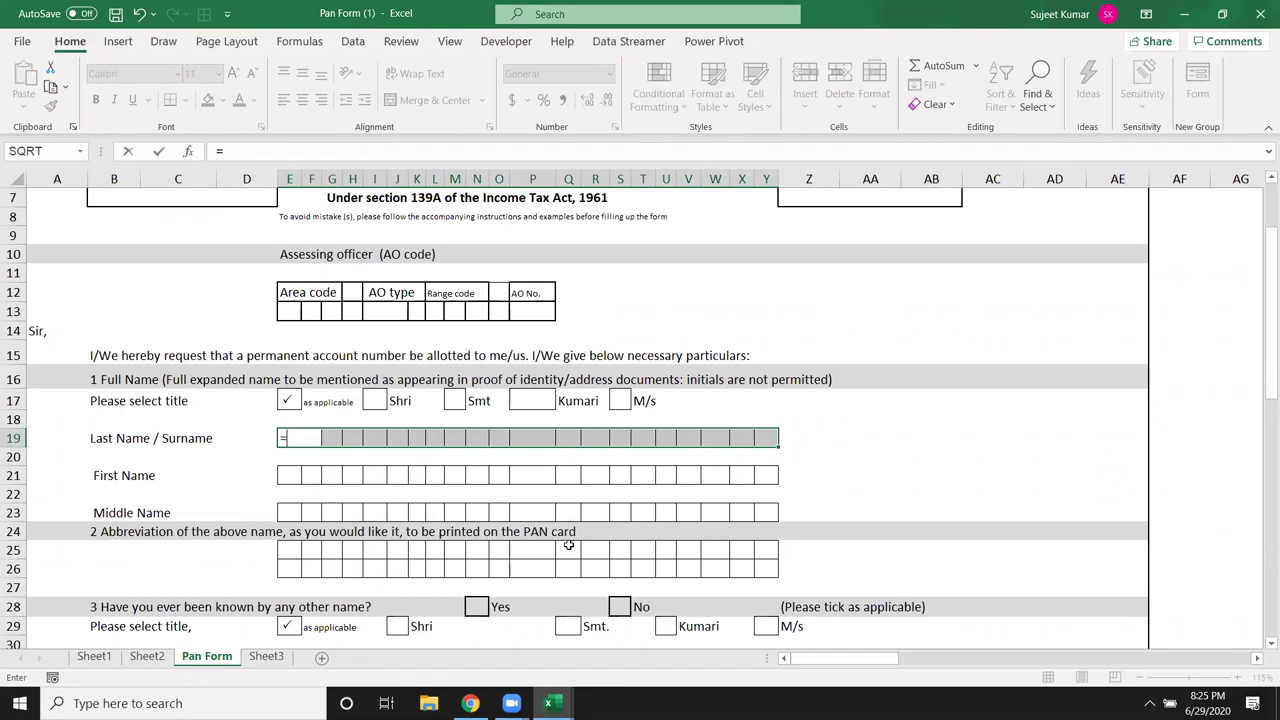
{"action": "type", "text": "mid"}
{"action": "key", "text": "Tab"}
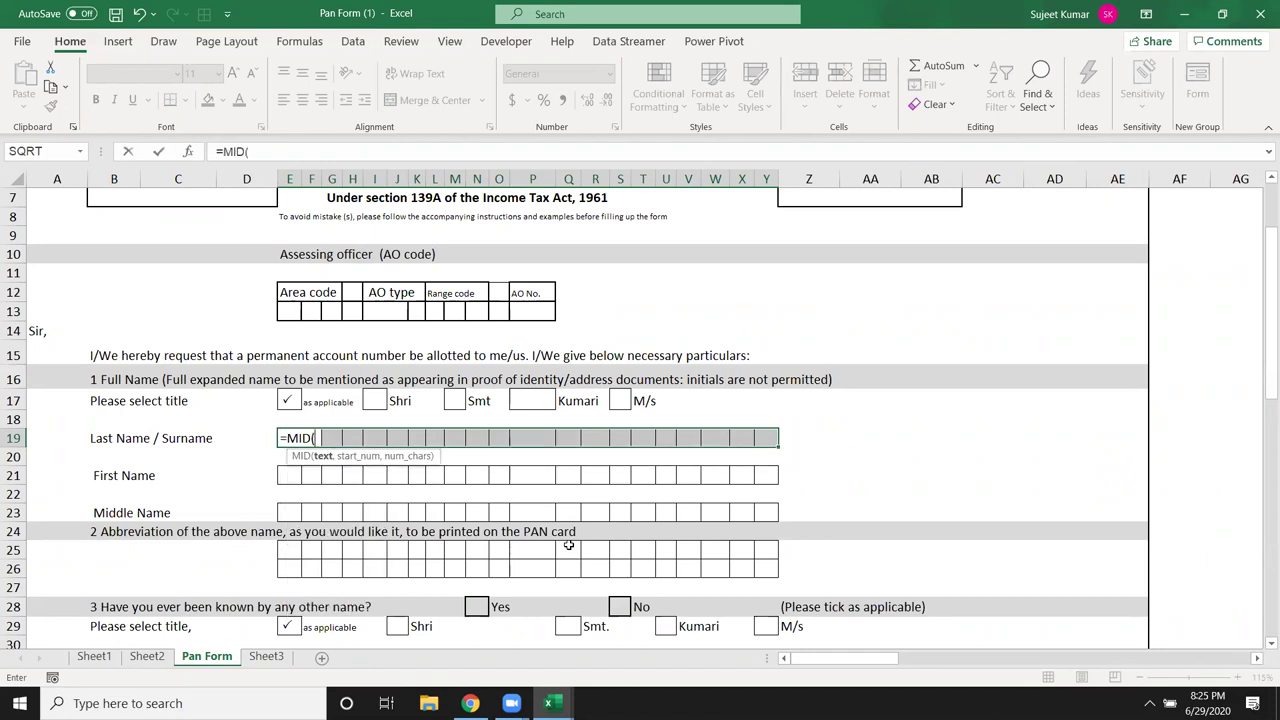
{"action": "left_click", "coordinate": [265, 656]}
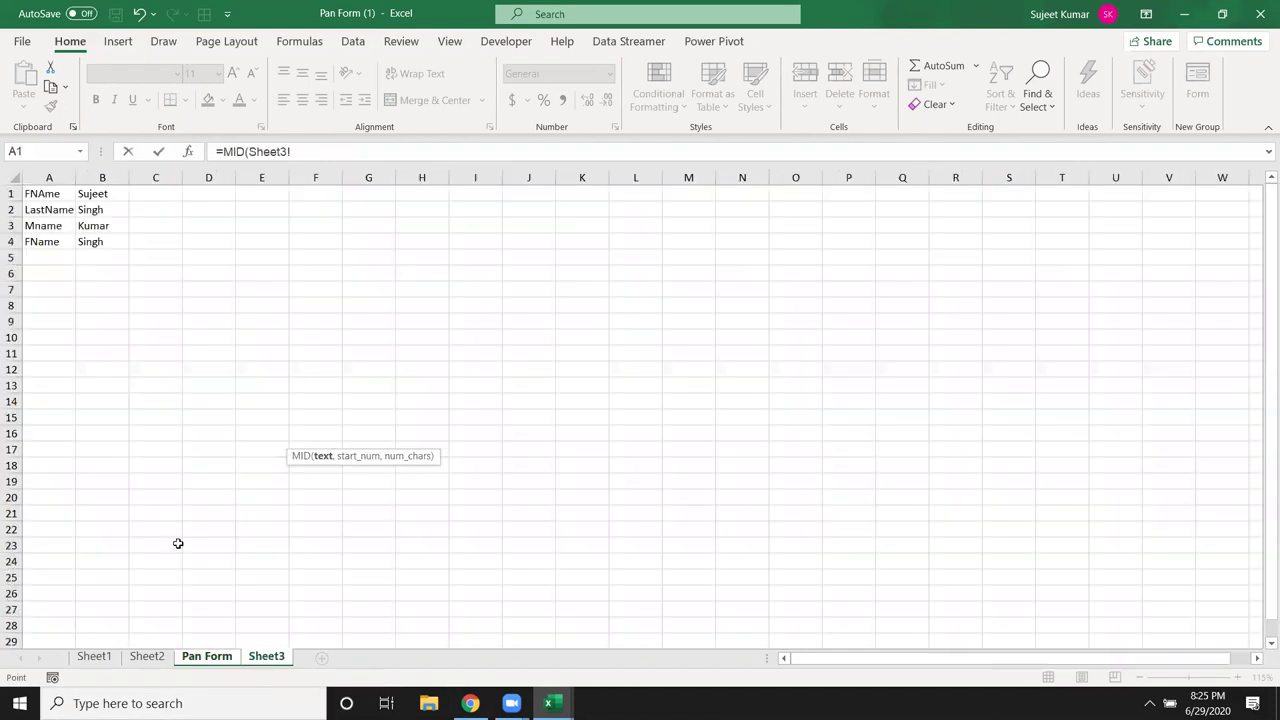
{"action": "left_click", "coordinate": [90, 193]}
{"action": "type", "text": ","}
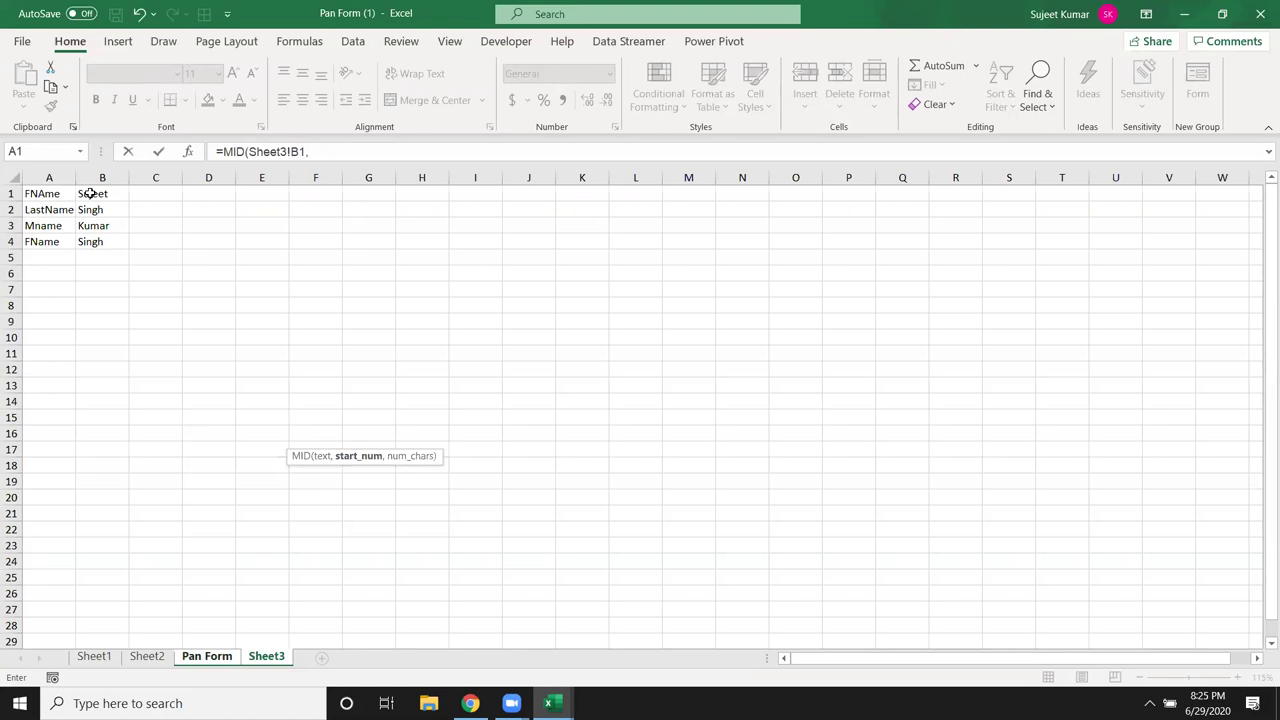
- Complete it as =MID(Sheet3!B1,COLUMN(A:A),1) and accept Excel's parenthesis correction
{"action": "type", "text": "col"}
{"action": "key", "text": "Tab"}
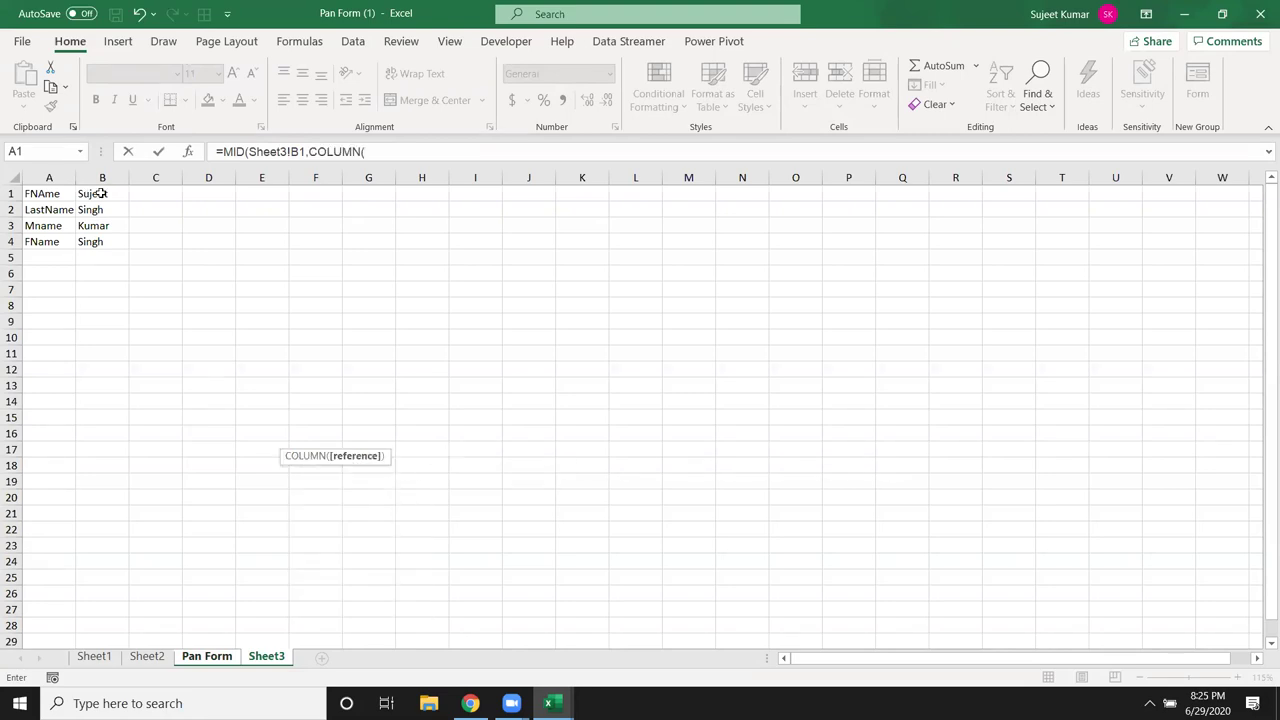
{"action": "type", "text": "1:"}
{"action": "type", "text": "1"}
{"action": "key", "text": "BackSpace"}
{"action": "key", "text": "BackSpace"}
{"action": "type", "text": ")"}
{"action": "key", "text": "BackSpace"}
{"action": "key", "text": "BackSpace"}
{"action": "type", "text": "A:A"}
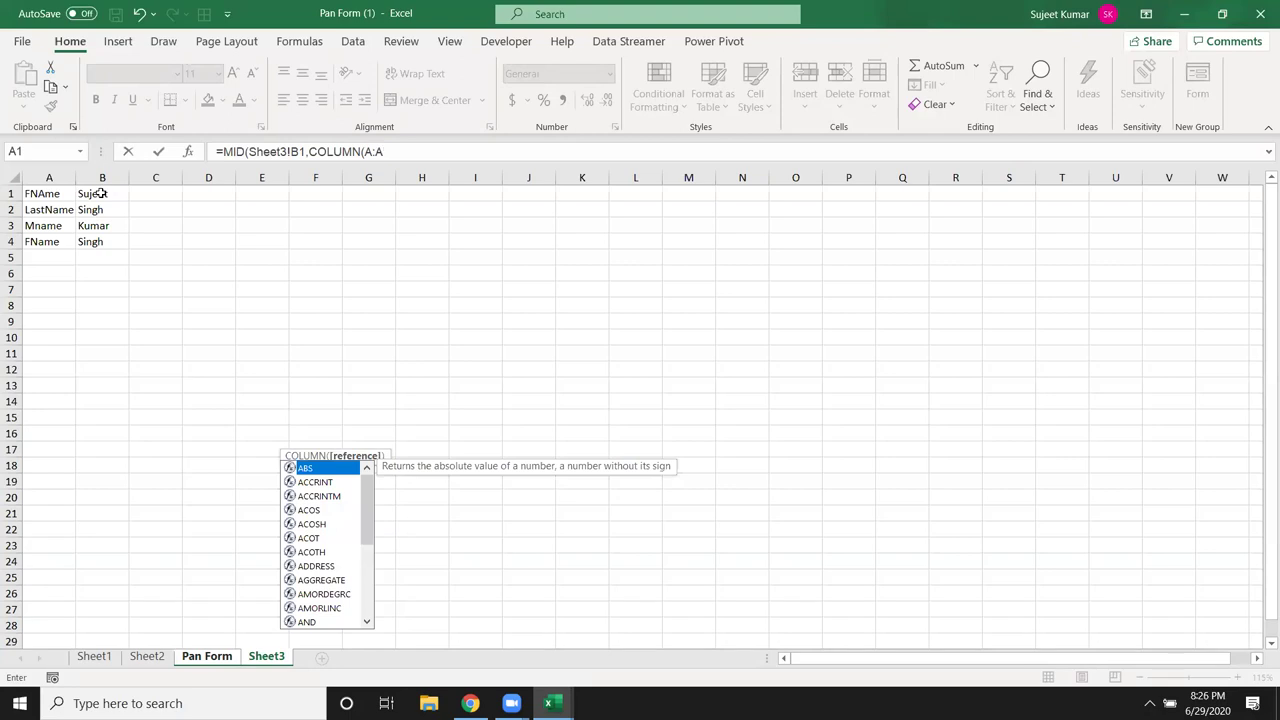
{"action": "type", "text": ")"}
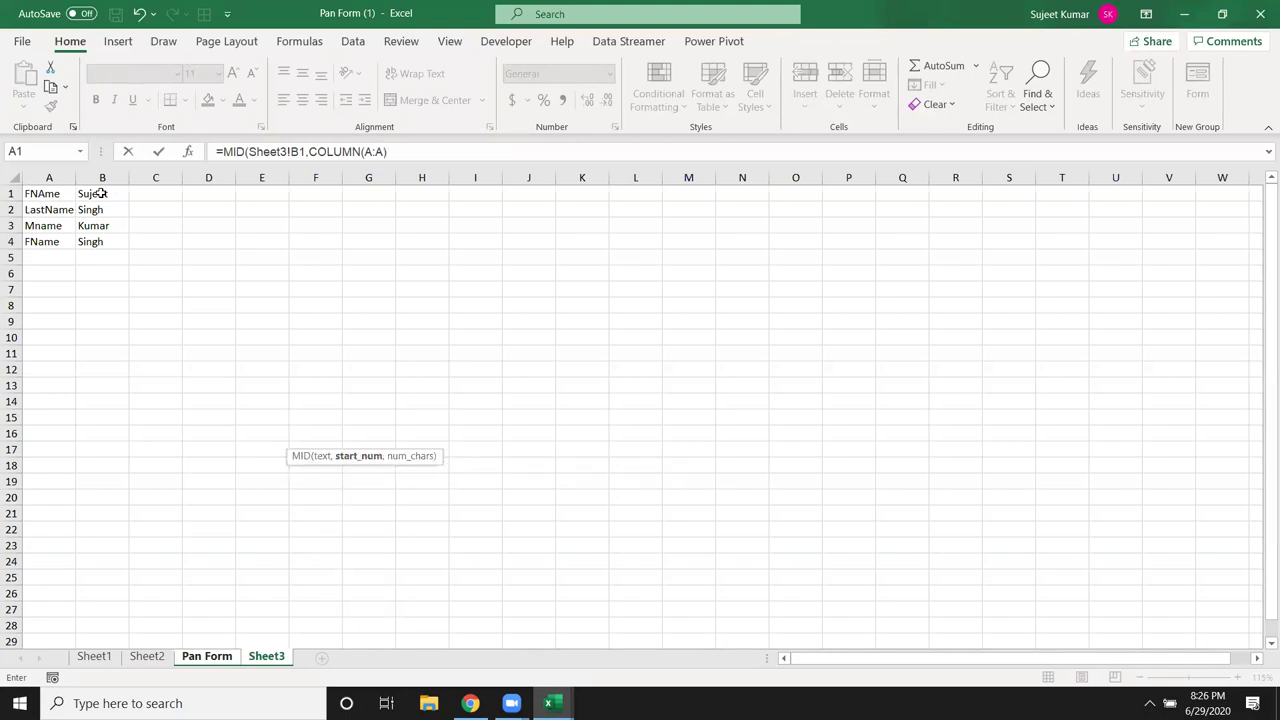
{"action": "type", "text": ","}
{"action": "key", "text": "Return"}
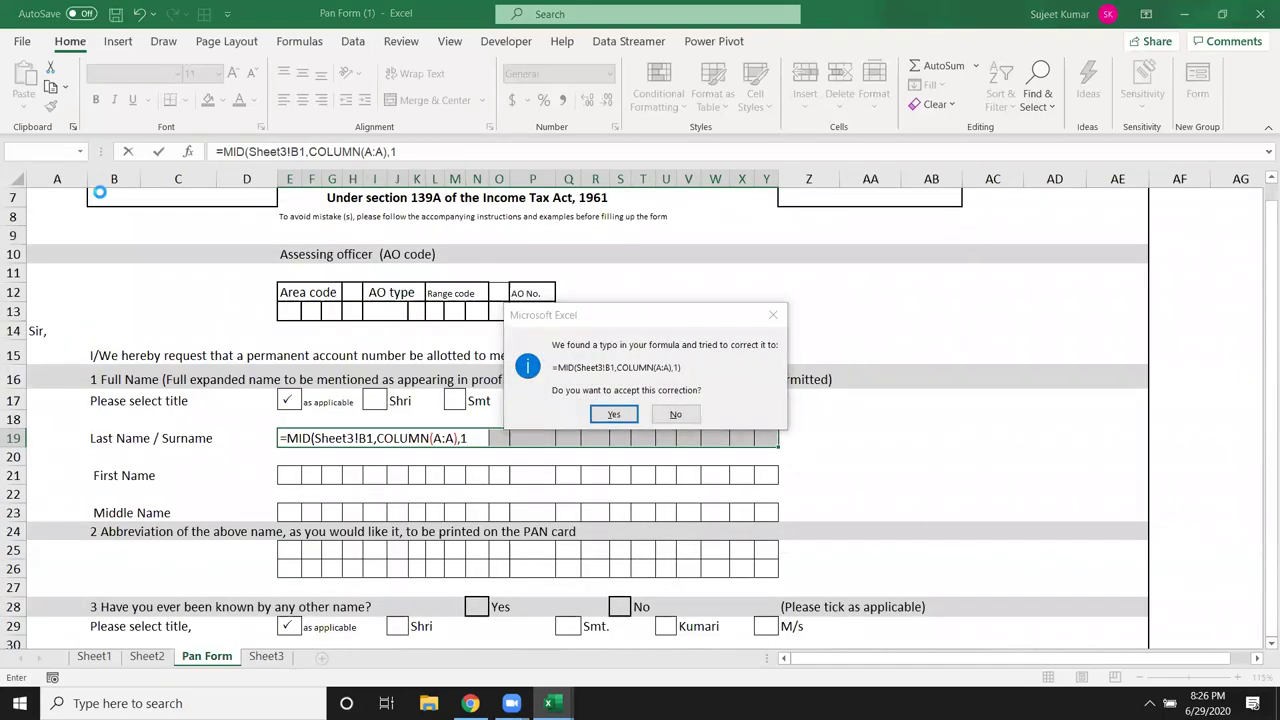
{"action": "key", "text": "Return"}
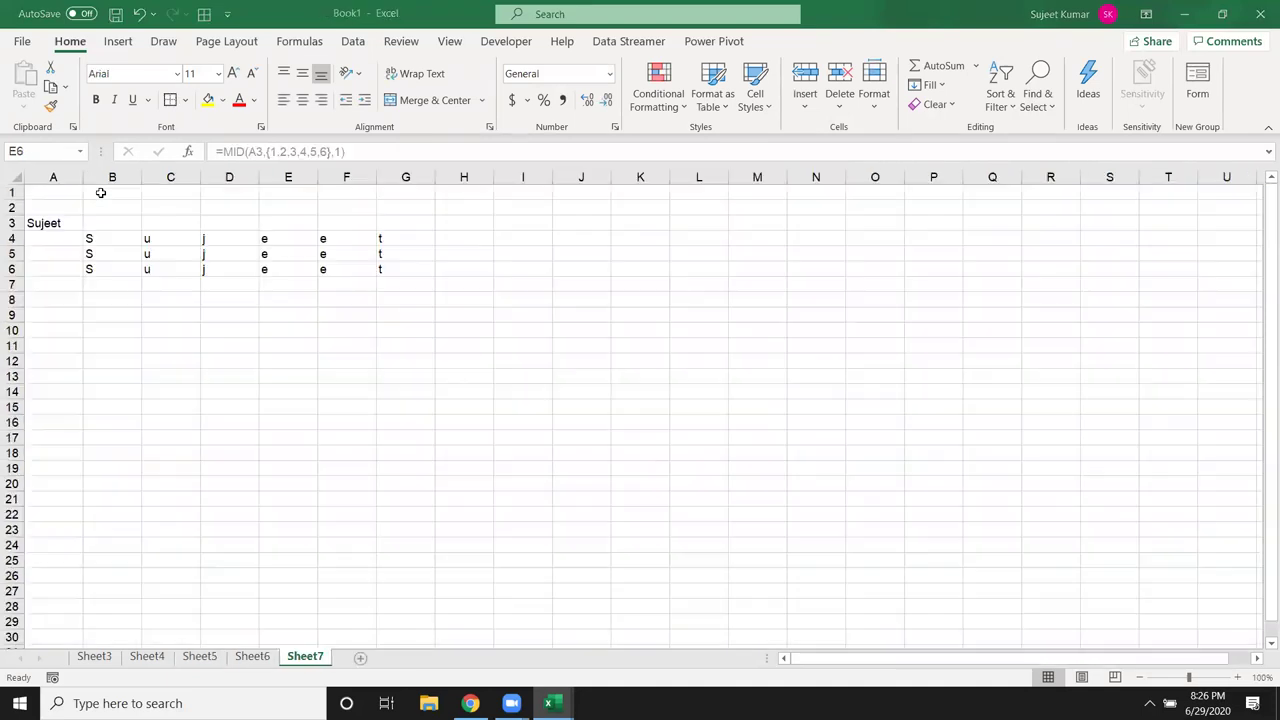
- Change E19's formula to =MID(Sheet3!B1,COLUMN(1:1),1)
{"action": "left_click", "coordinate": [252, 656]}
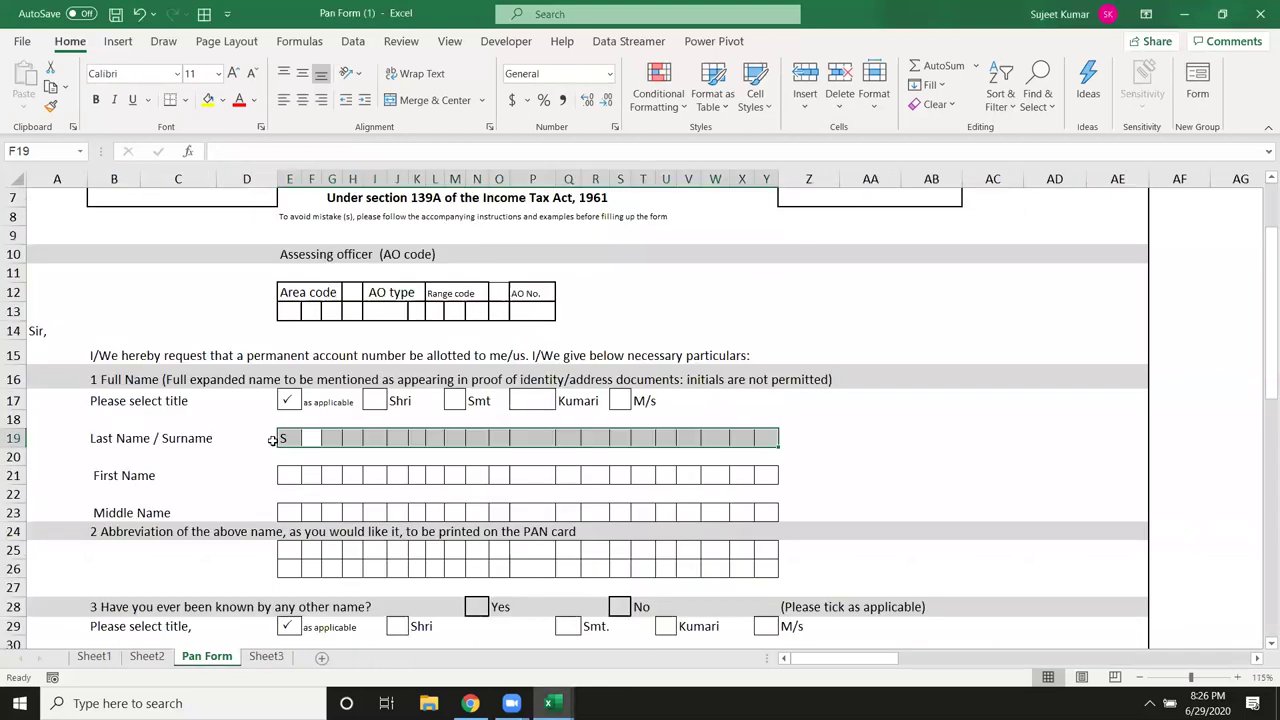
{"action": "left_click", "coordinate": [280, 439]}
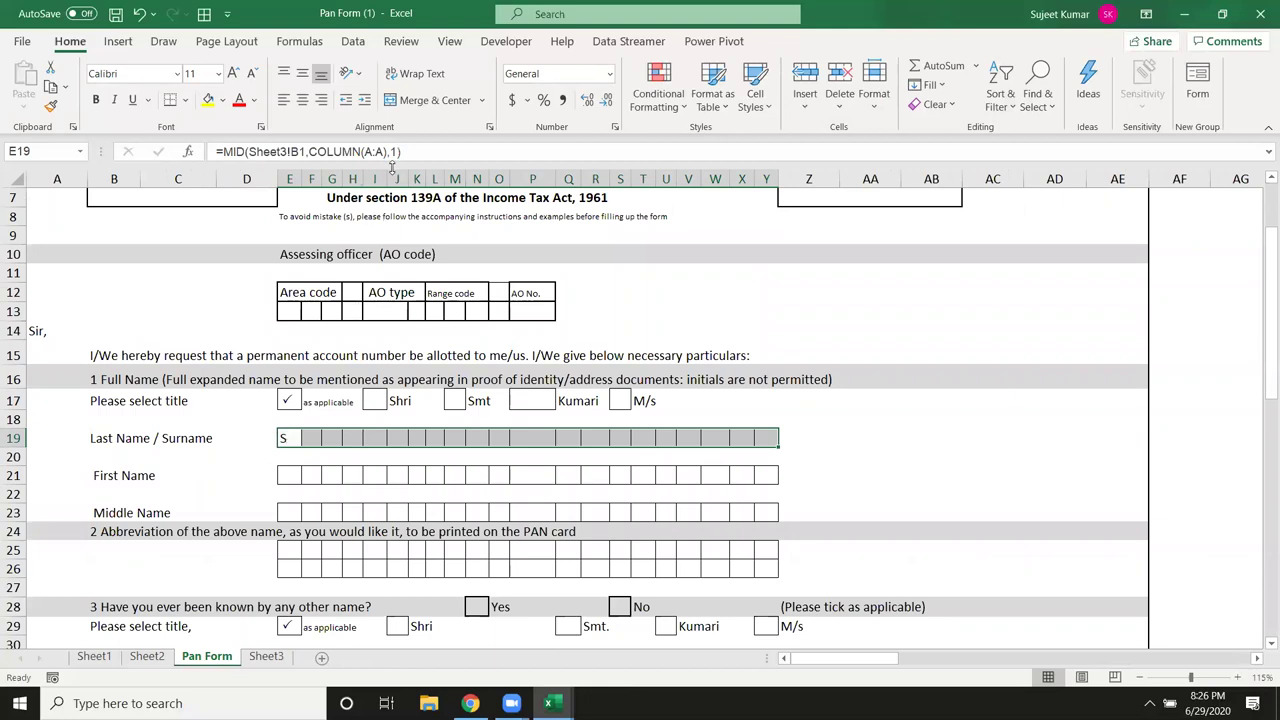
{"action": "left_click", "coordinate": [368, 151]}
{"action": "key", "text": "Delete"}
{"action": "type", "text": "1"}
{"action": "key", "text": "Right"}
{"action": "key", "text": "Delete"}
{"action": "type", "text": "1"}
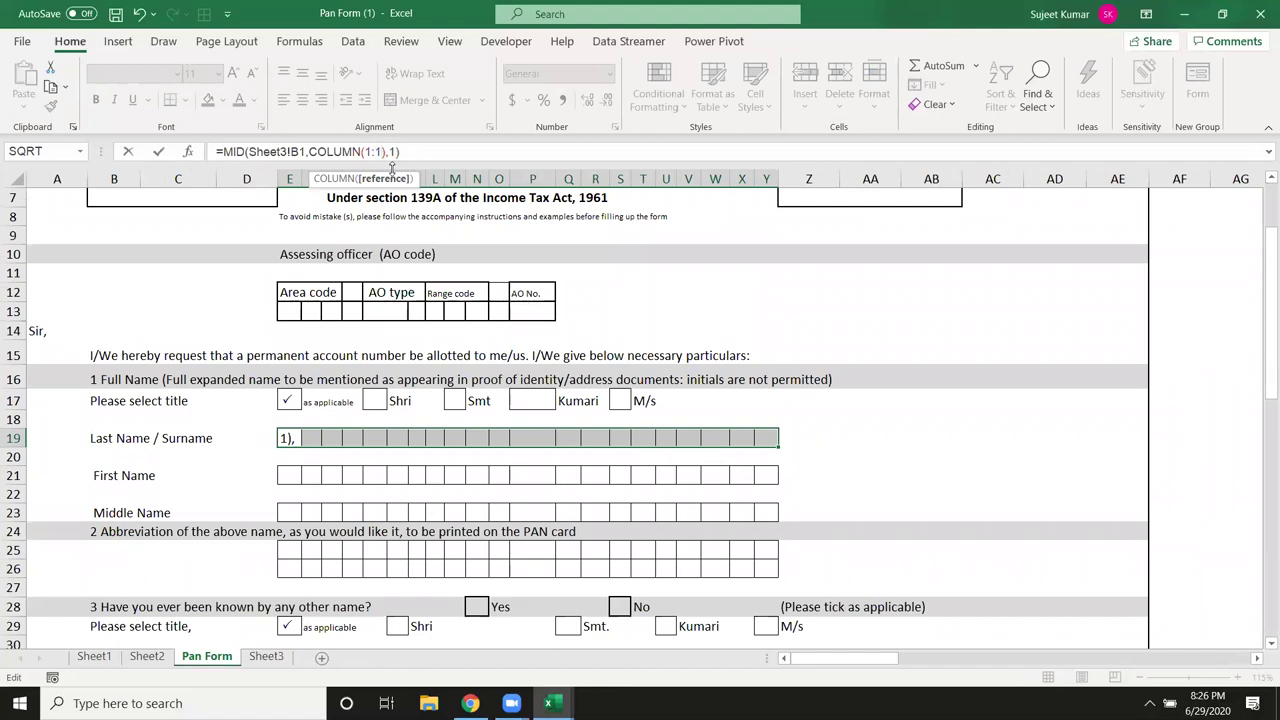
{"action": "key", "text": "Tab"}
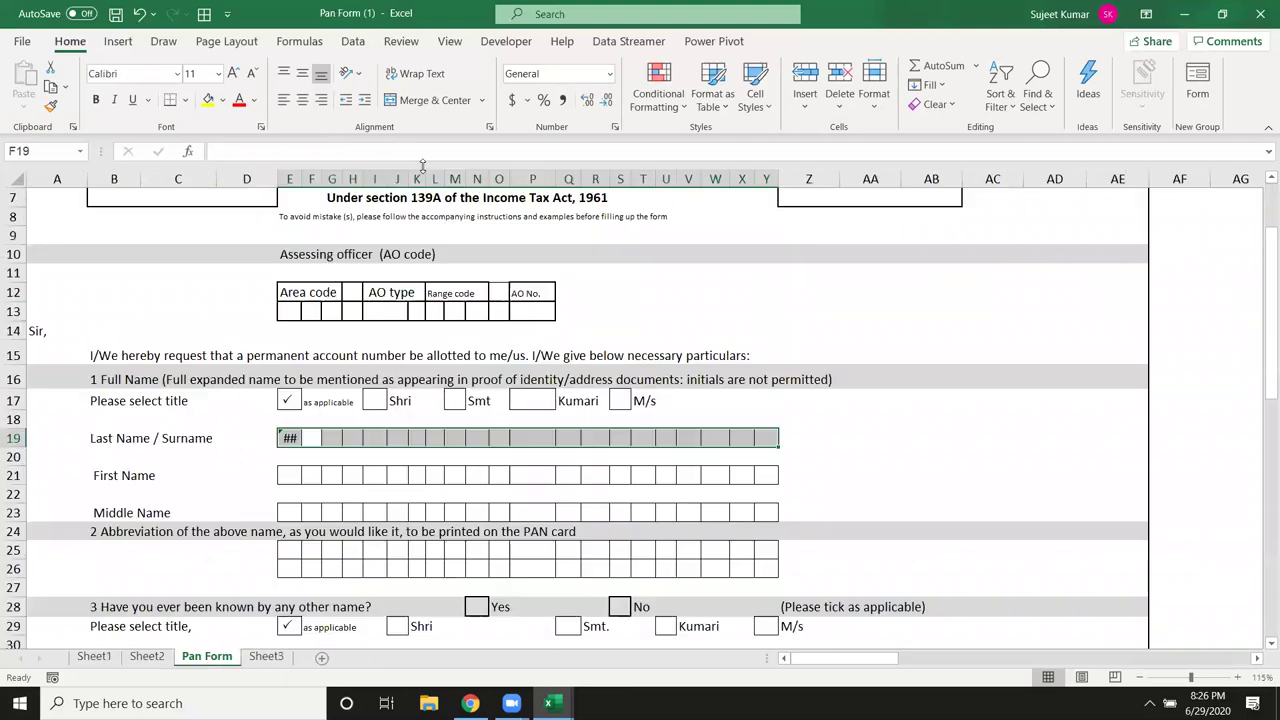
- Re-enter E19's formula as an array formula across row 19 with Ctrl+Shift+Enter
{"action": "key", "text": "Left"}
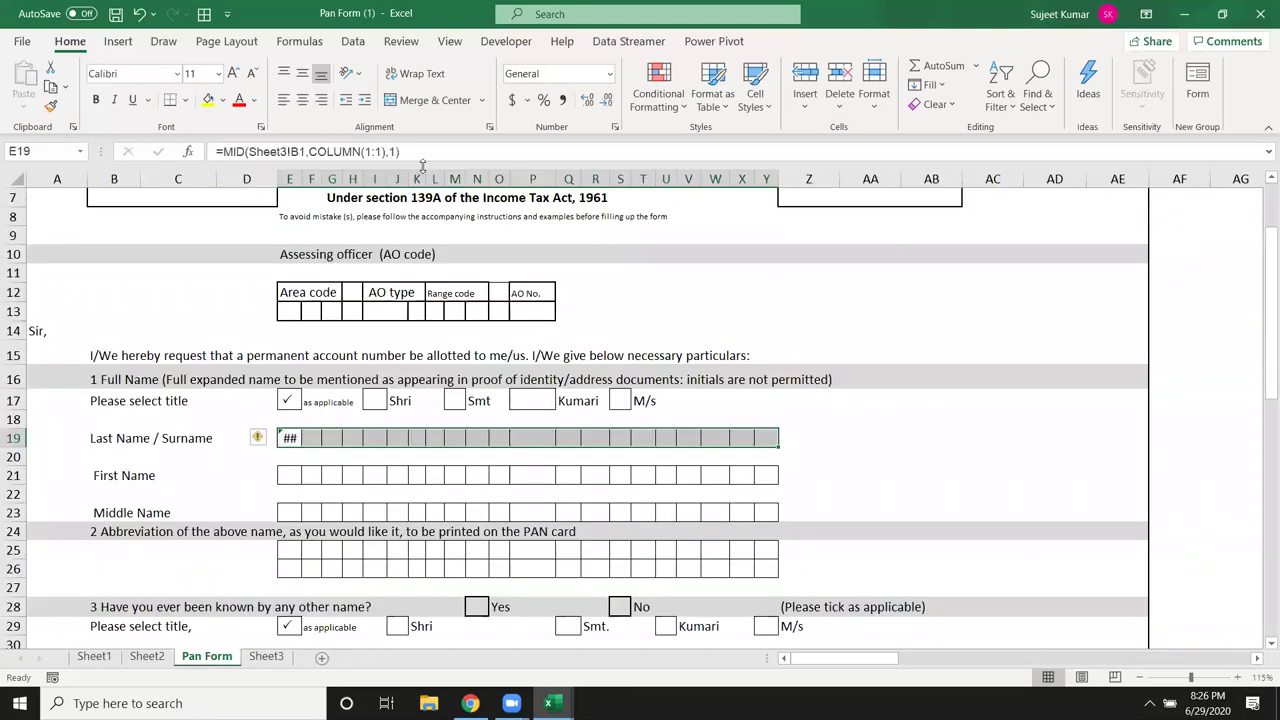
{"action": "key", "text": "F2"}
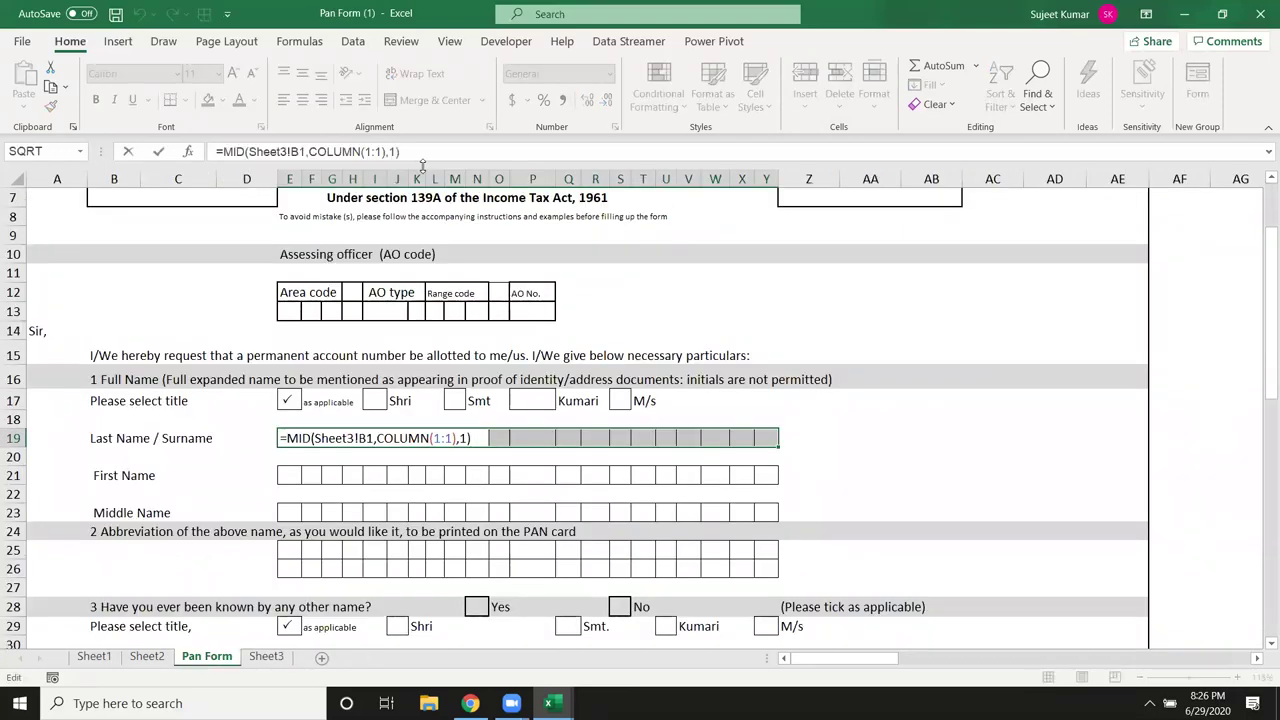
{"action": "key", "text": "ctrl+shift+Return"}
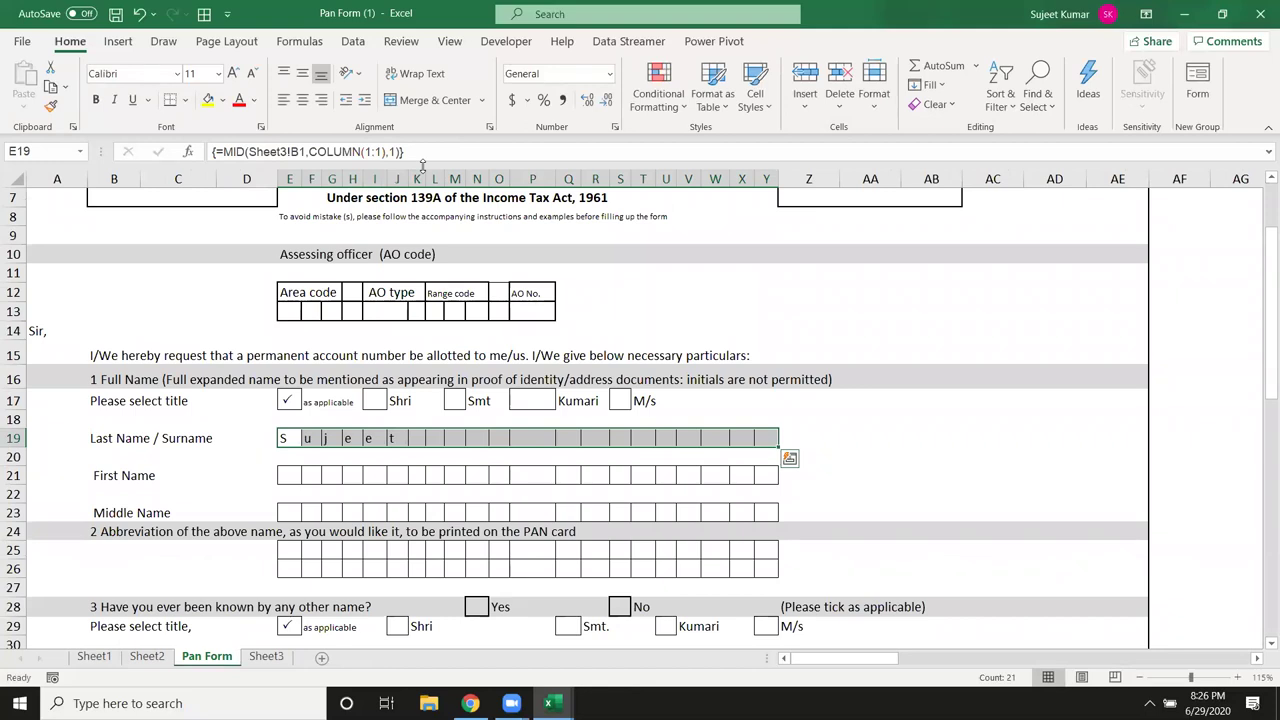
- Wrap the row-19 MID formula in UPPER and re-enter it as an array formula
{"action": "left_click", "coordinate": [230, 153]}
{"action": "type", "text": "up"}
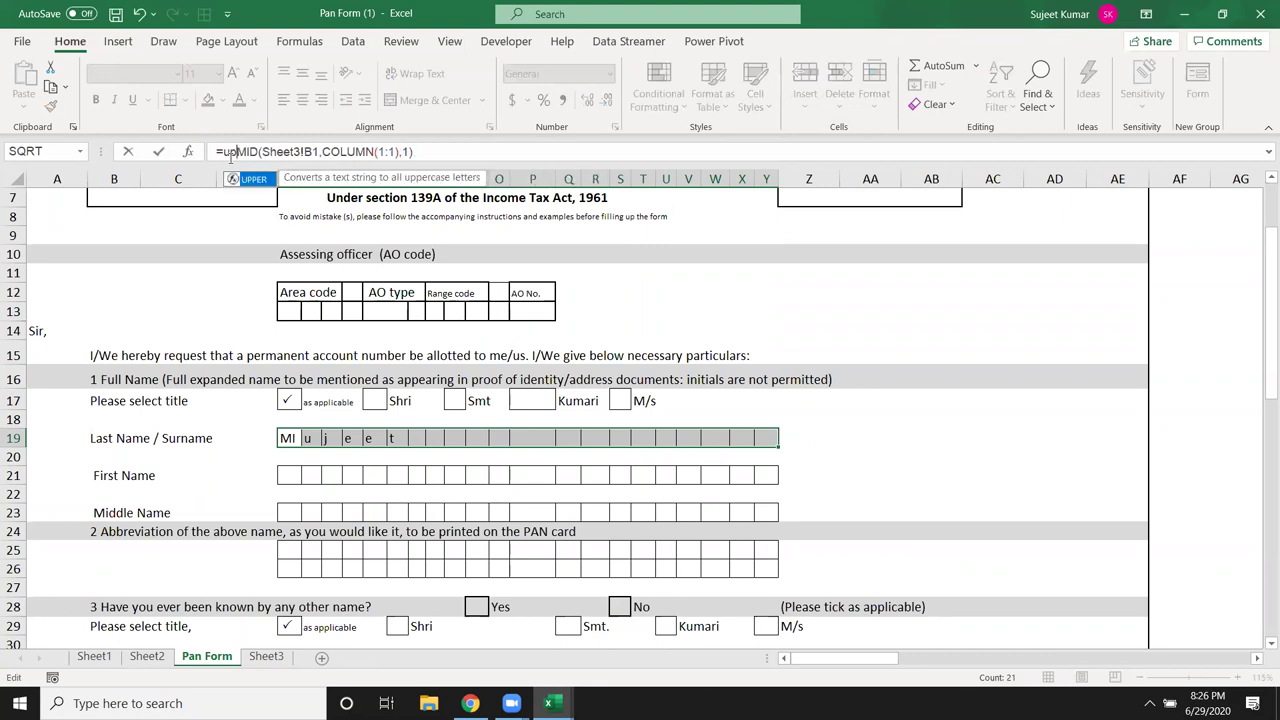
{"action": "key", "text": "Tab"}
{"action": "key", "text": "Return"}
{"action": "key", "text": "Return"}
{"action": "key", "text": "Return"}
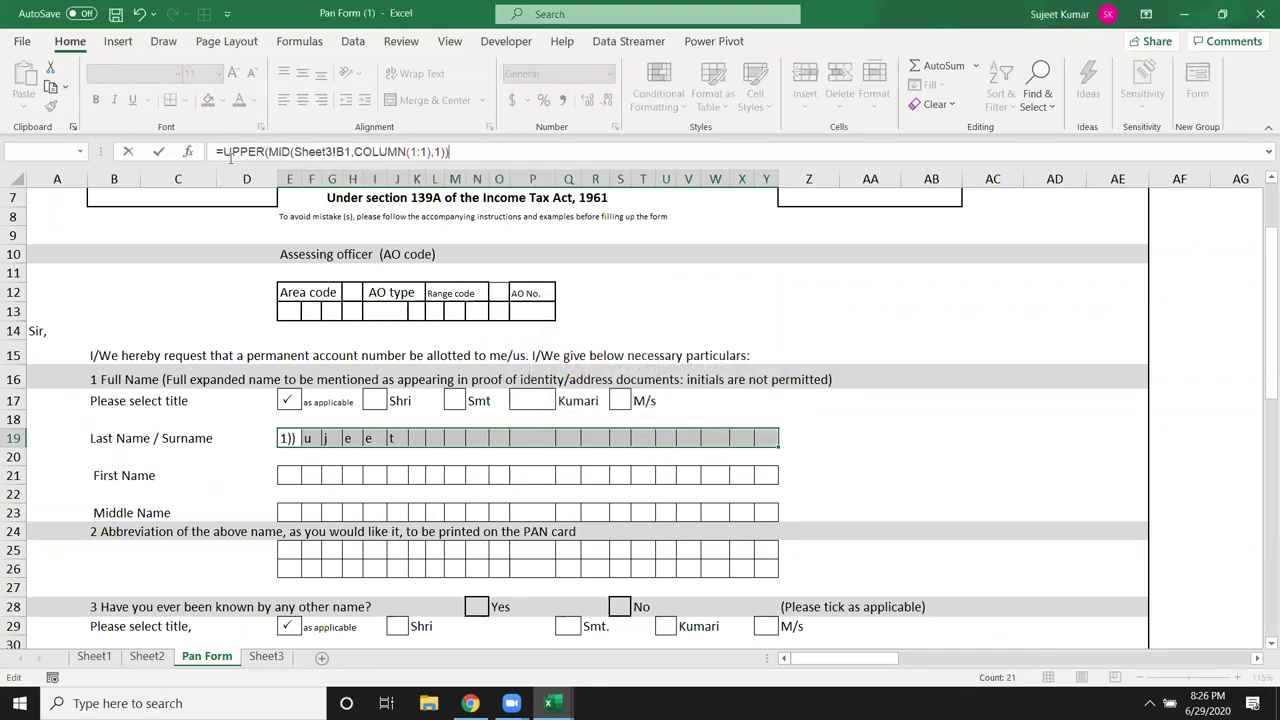
{"action": "key", "text": "ctrl+shift+Return"}
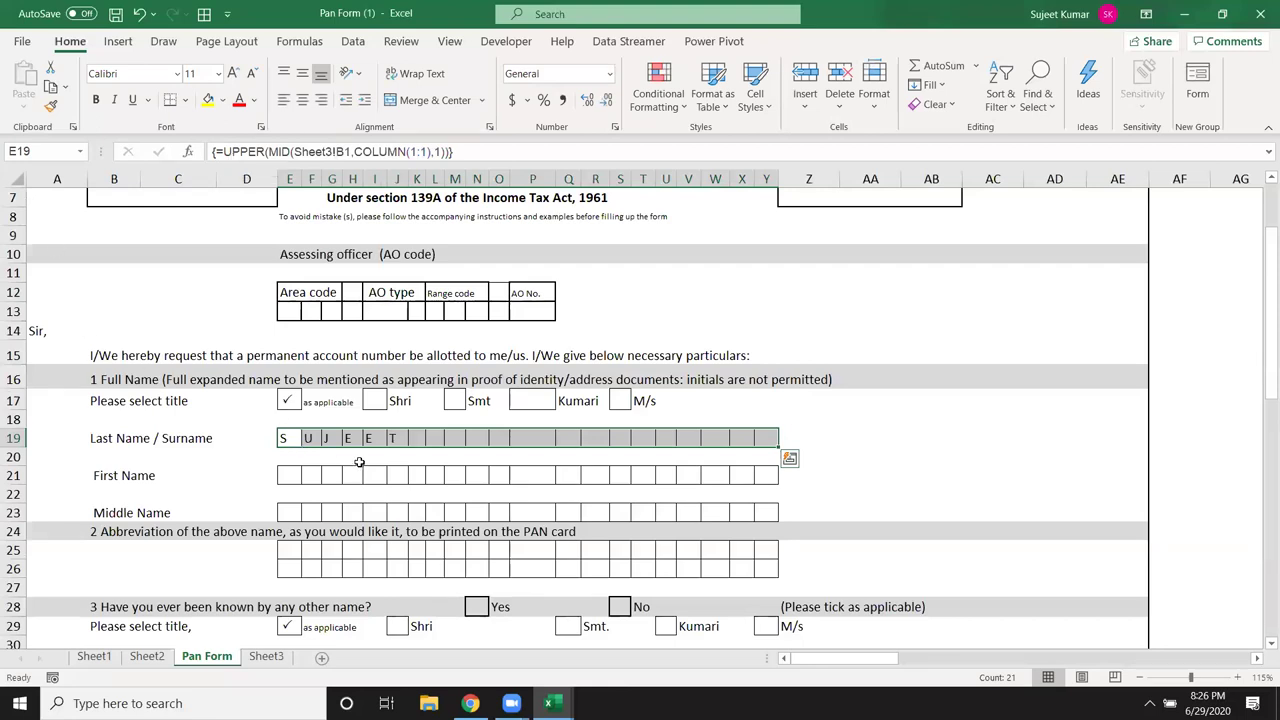
- Point the formula at Sheet3!B2 instead of B1, array-enter it, and copy the formula text
{"action": "left_click", "coordinate": [266, 656]}
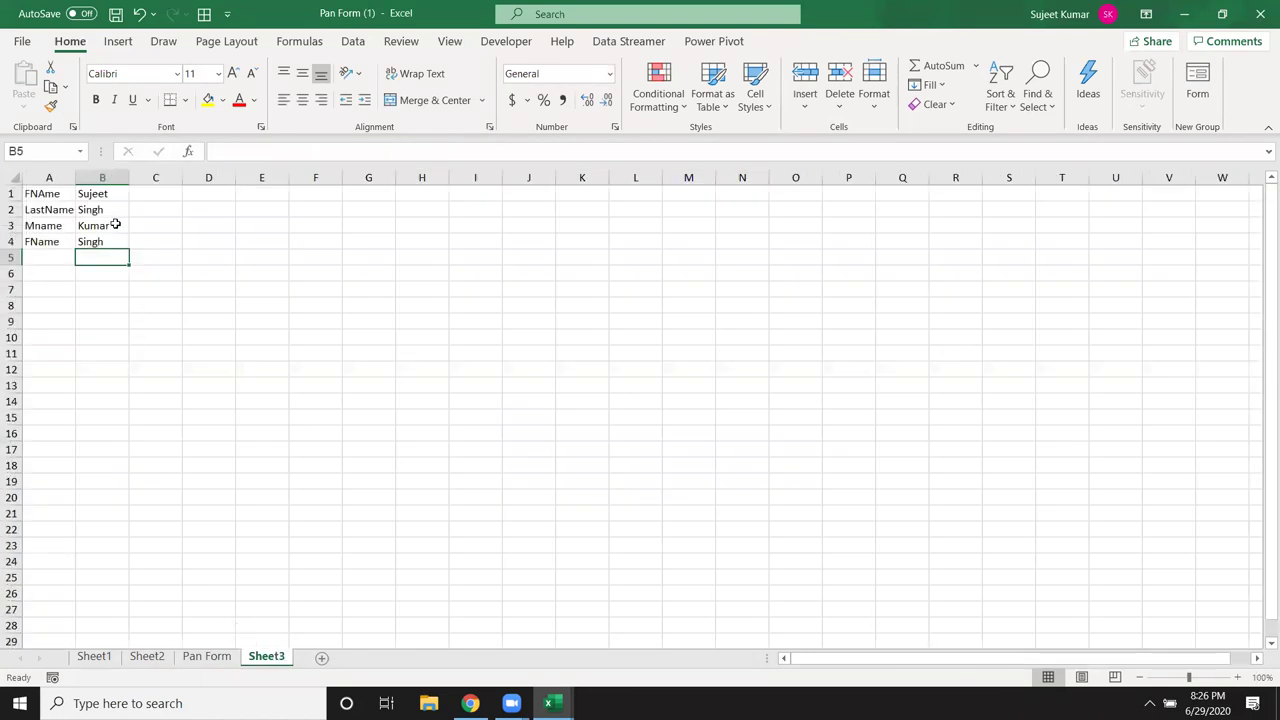
{"action": "left_click", "coordinate": [207, 659]}
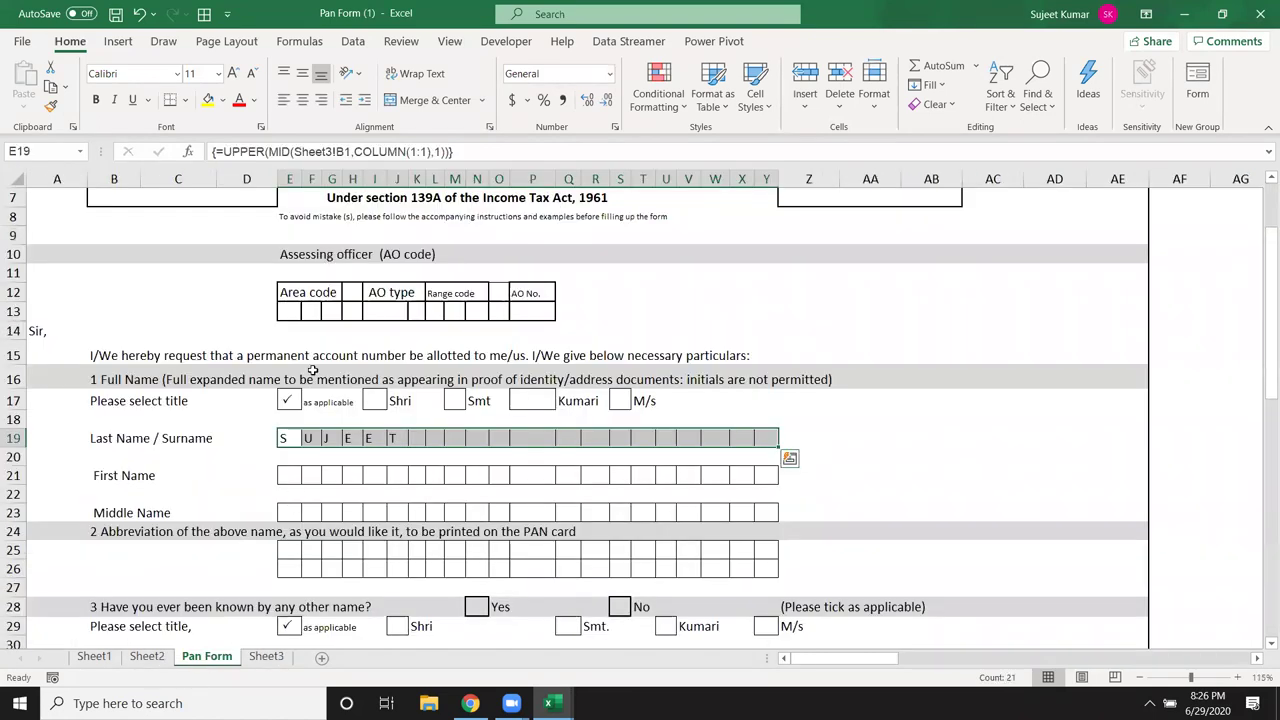
{"action": "left_click", "coordinate": [342, 151]}
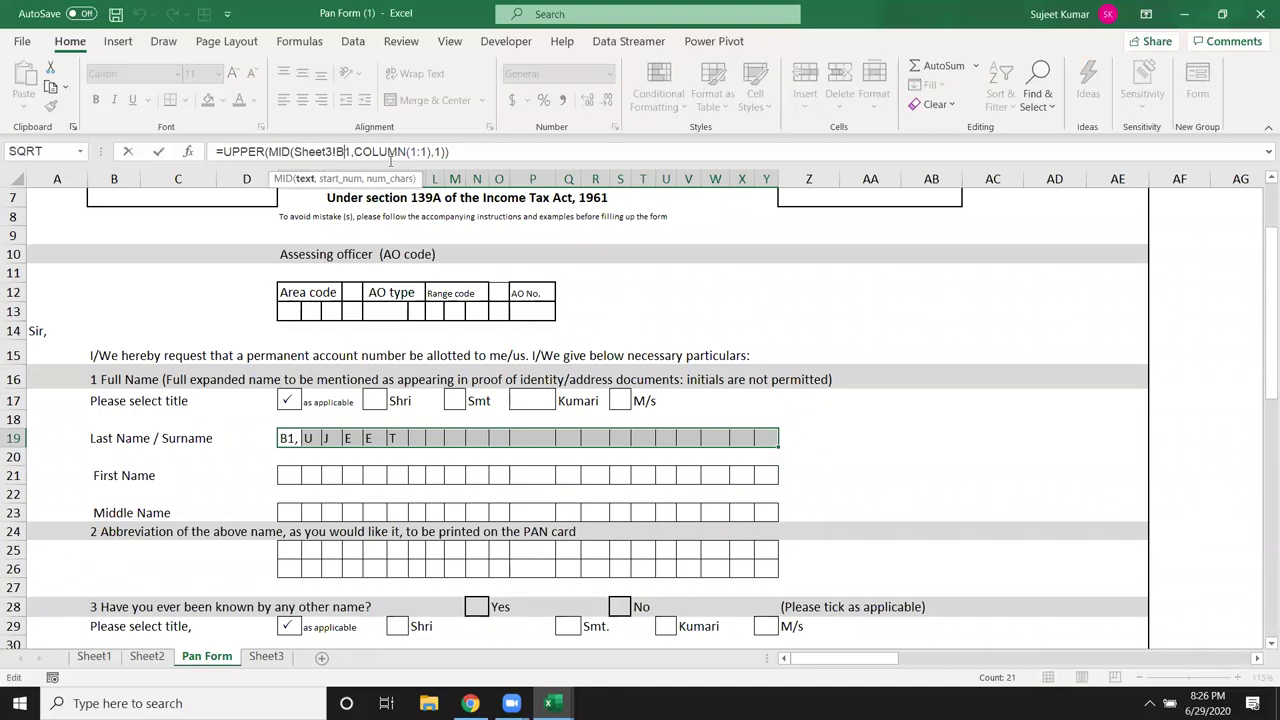
{"action": "key", "text": "Delete"}
{"action": "type", "text": "2"}
{"action": "key", "text": "ctrl+shift+Return"}
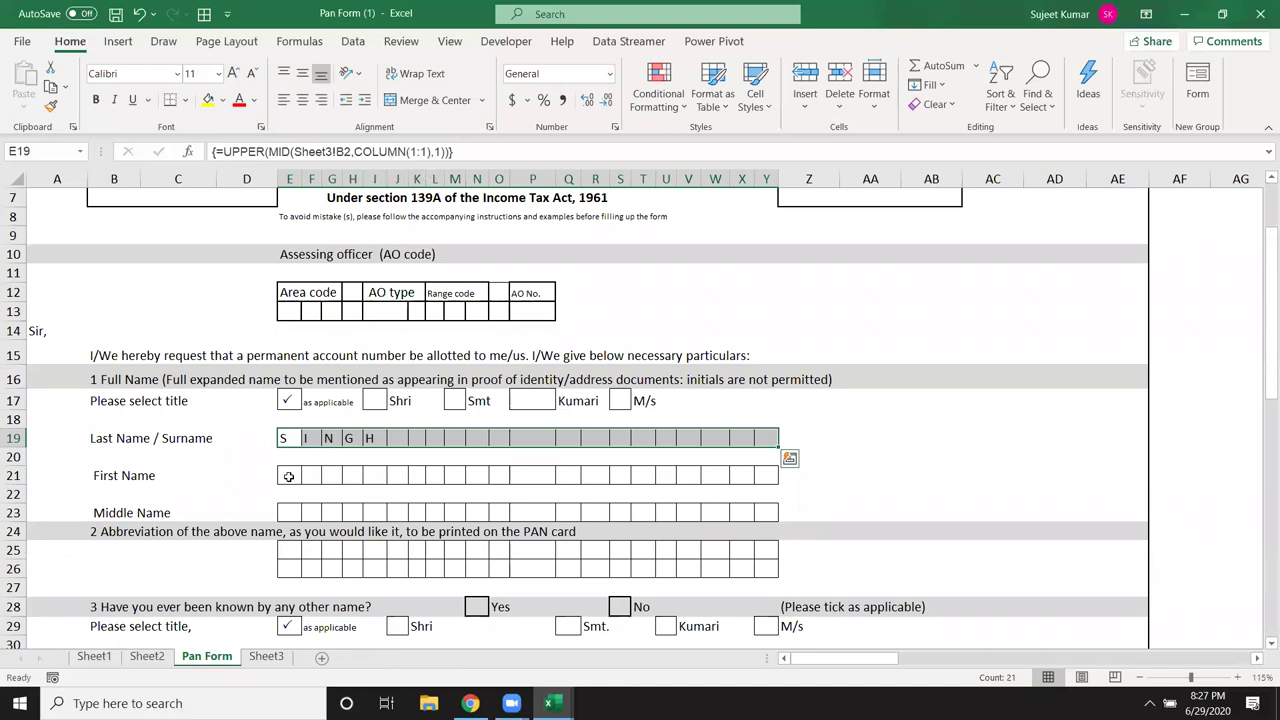
{"action": "left_click", "coordinate": [450, 156]}
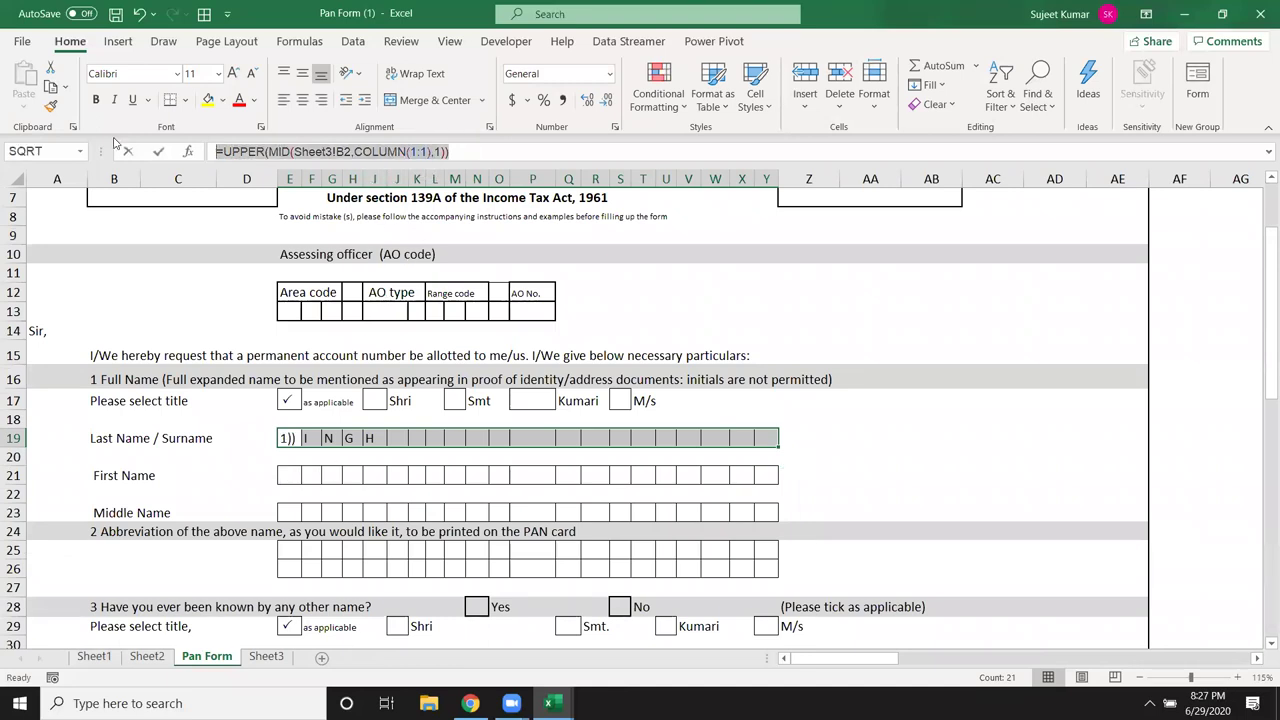
{"action": "key", "text": "Escape"}
{"action": "left_click", "coordinate": [292, 473]}
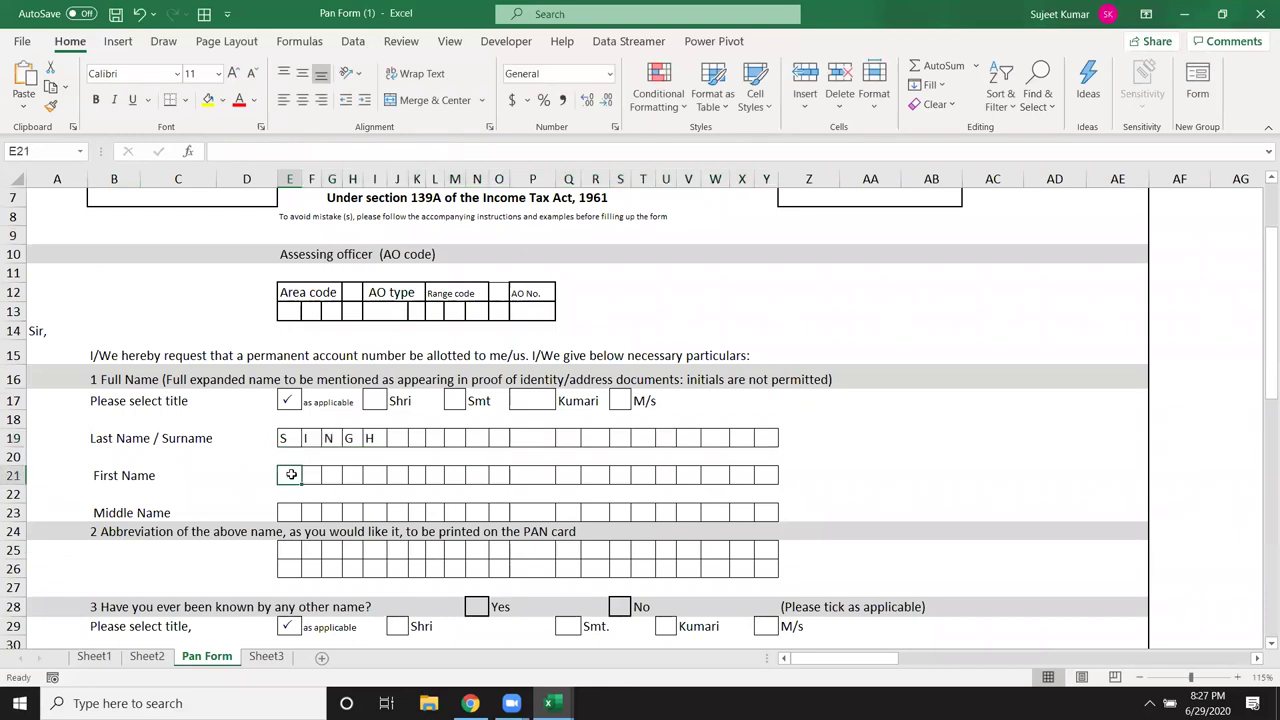
{"action": "type", "text": "=UPPER(MID(Sheet3!B2,COLUMN(1:1),1))"}
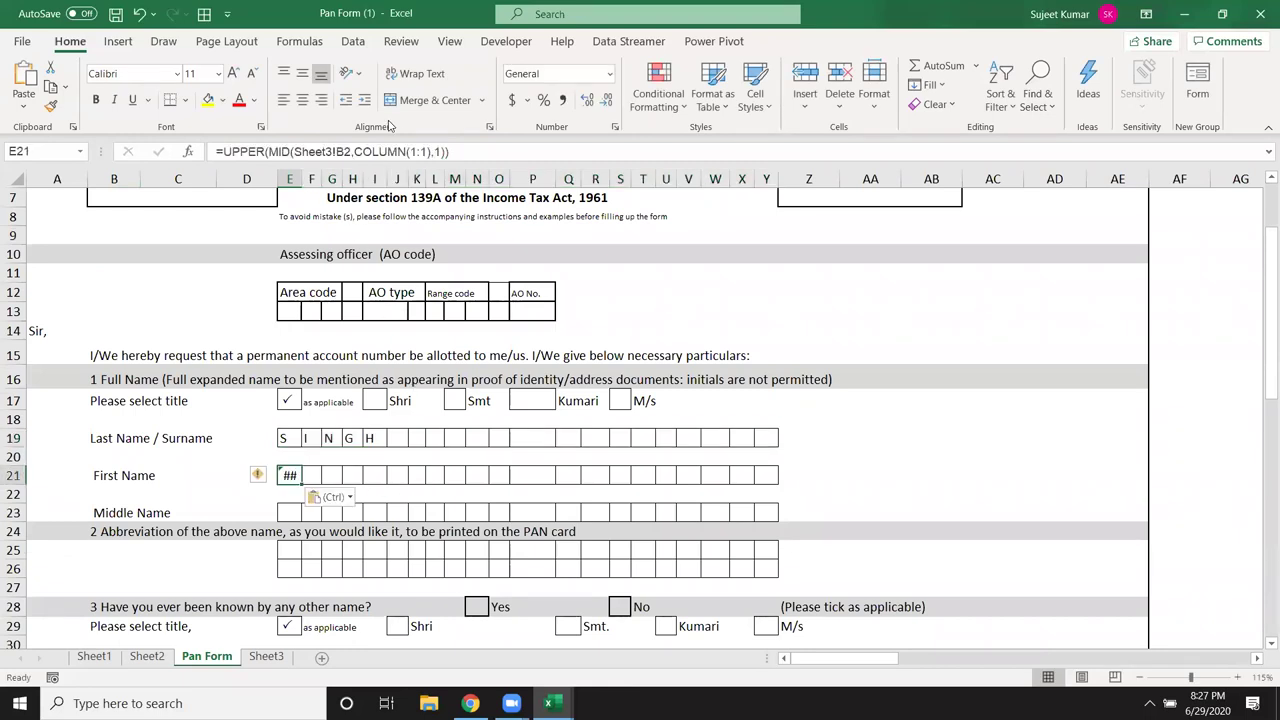
{"action": "left_click", "coordinate": [347, 151]}
{"action": "key", "text": "BackSpace"}
{"action": "type", "text": "1"}
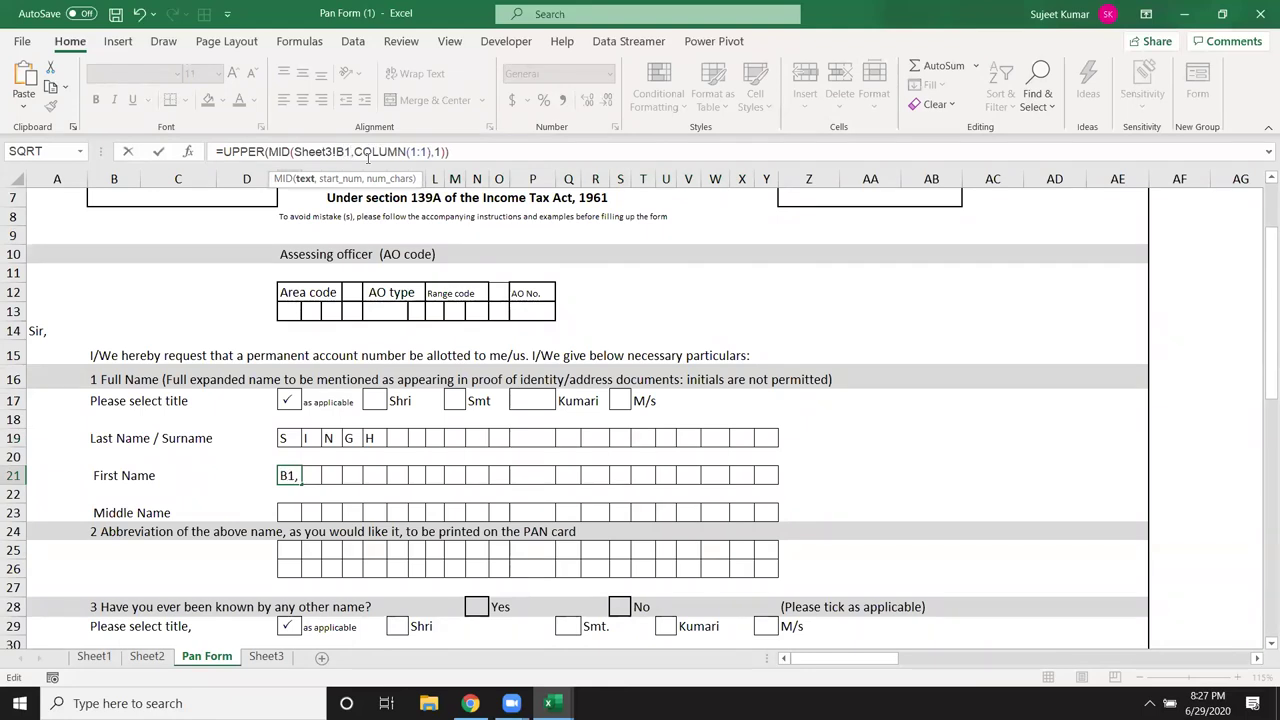
{"action": "key", "text": "ctrl+shift+Return"}
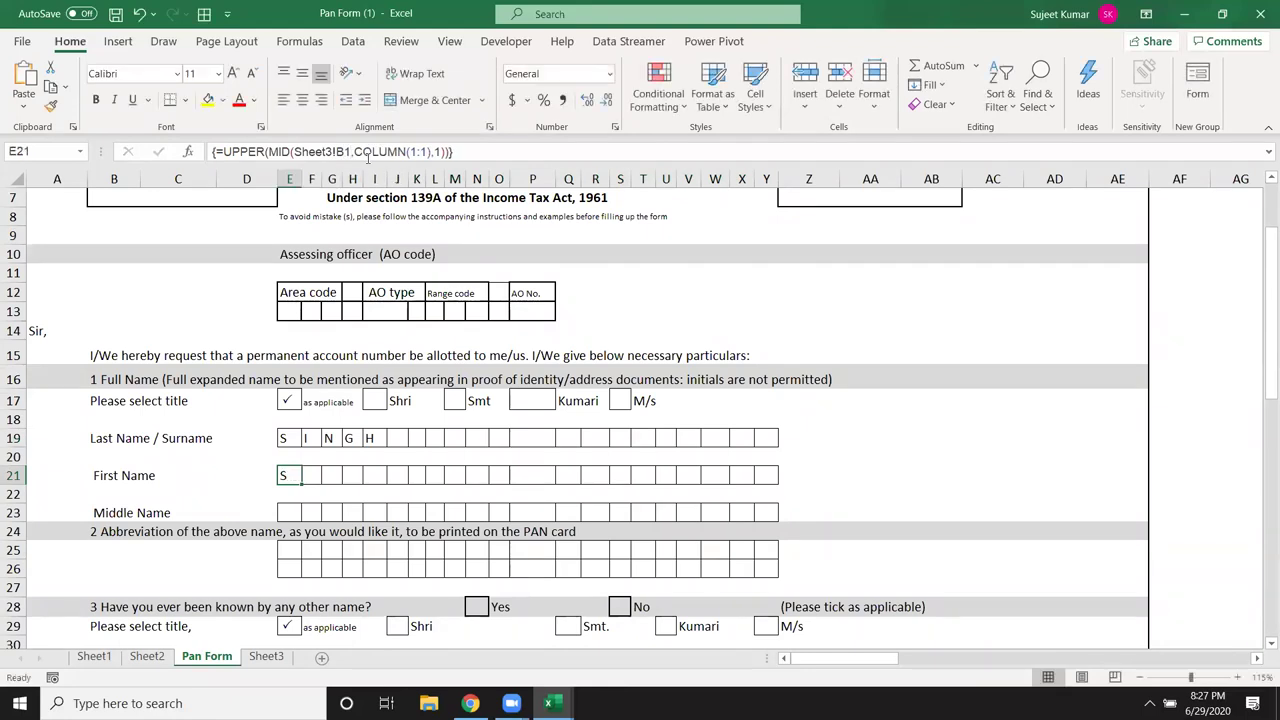
{"action": "left_click", "coordinate": [768, 476], "text": "shift"}
{"action": "key", "text": "F2"}
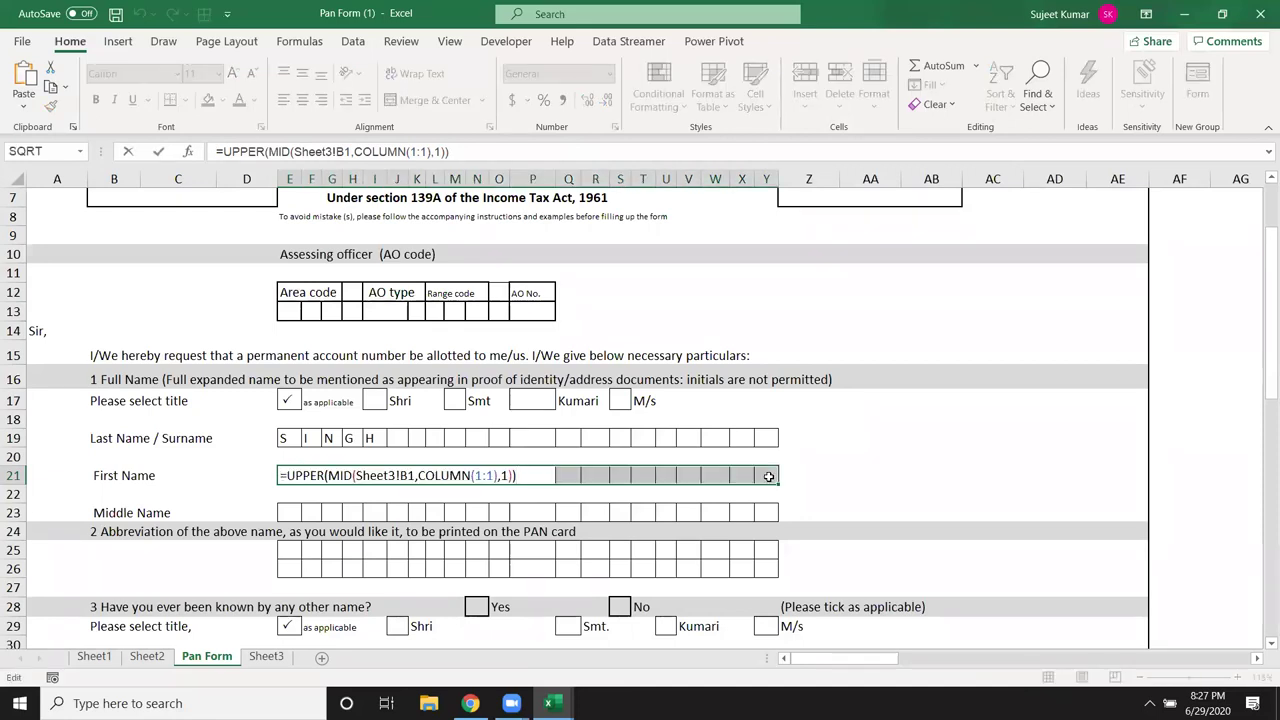
{"action": "key", "text": "ctrl+shift+Return"}
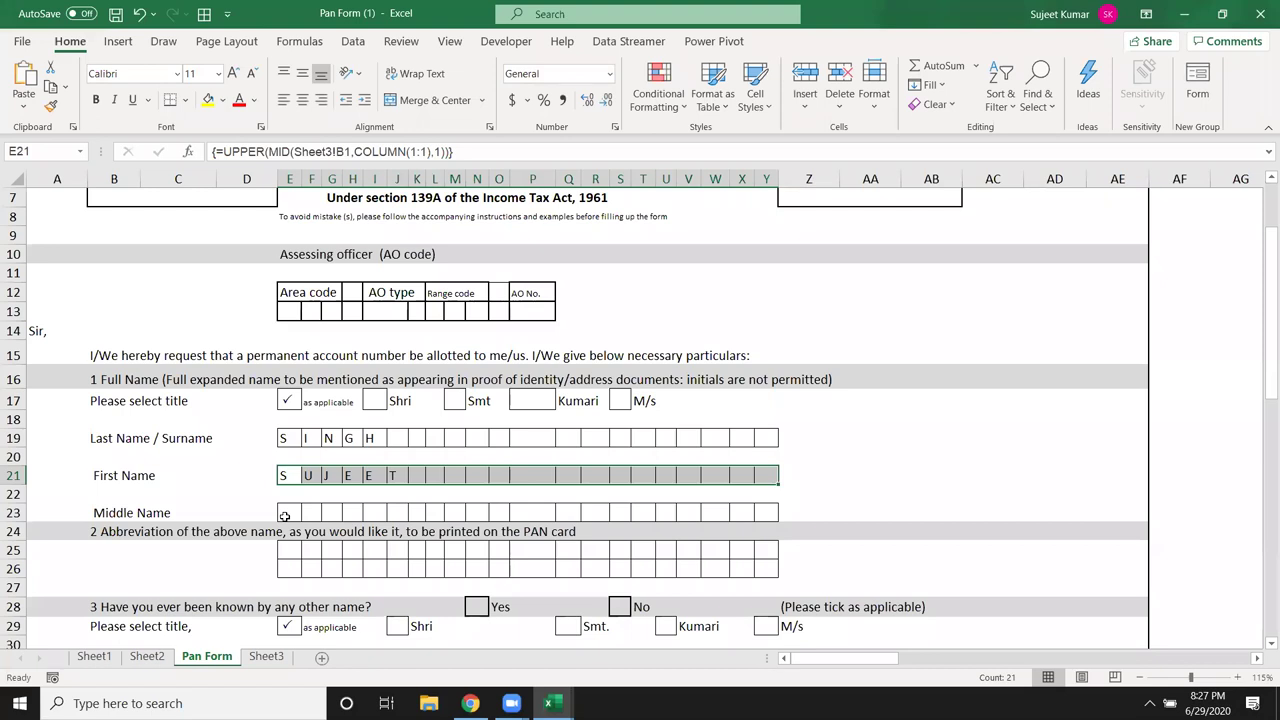
{"action": "left_click", "coordinate": [285, 516]}
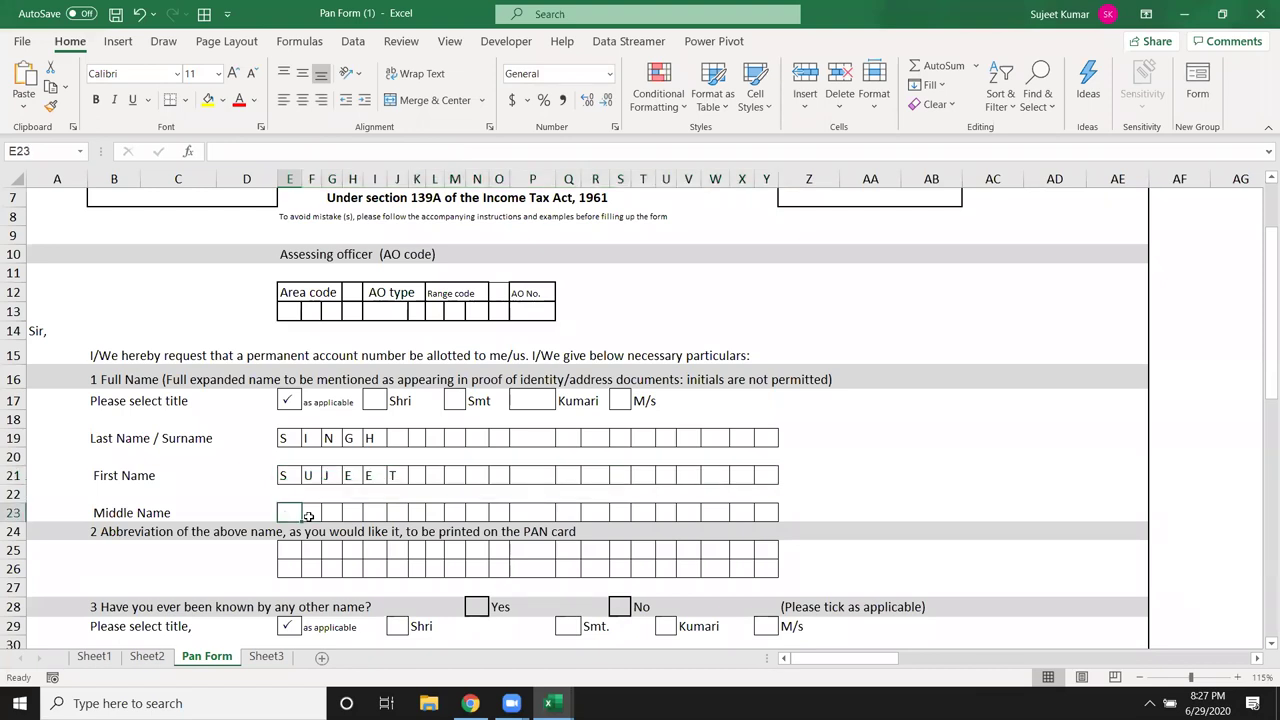
{"action": "left_click", "coordinate": [771, 516], "text": "shift"}
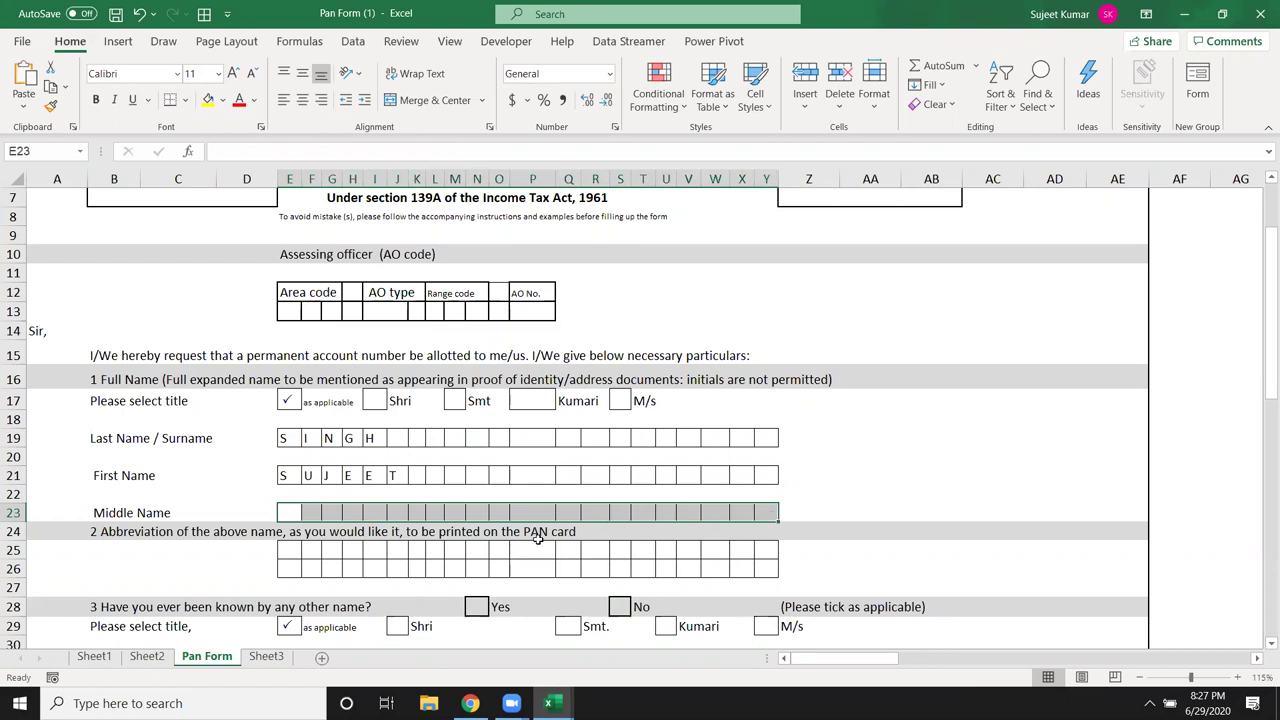
{"action": "key", "text": "ctrl+v"}
- Paste the UPPER(MID) formula into E23 and change its source to Sheet3!B3
{"action": "key", "text": "Escape"}
{"action": "double_click", "coordinate": [288, 511]}
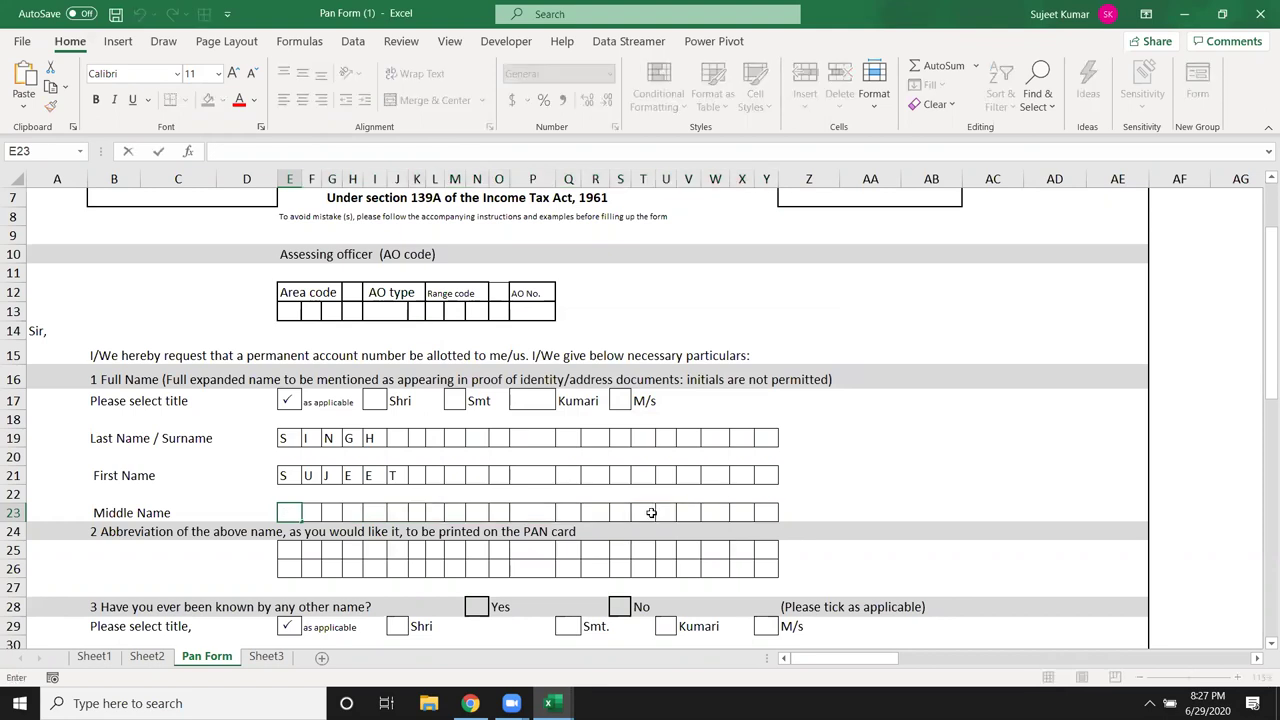
{"action": "type", "text": "=UPPER(MID(Sheet3!B2,COLUMN(1:1),1))"}
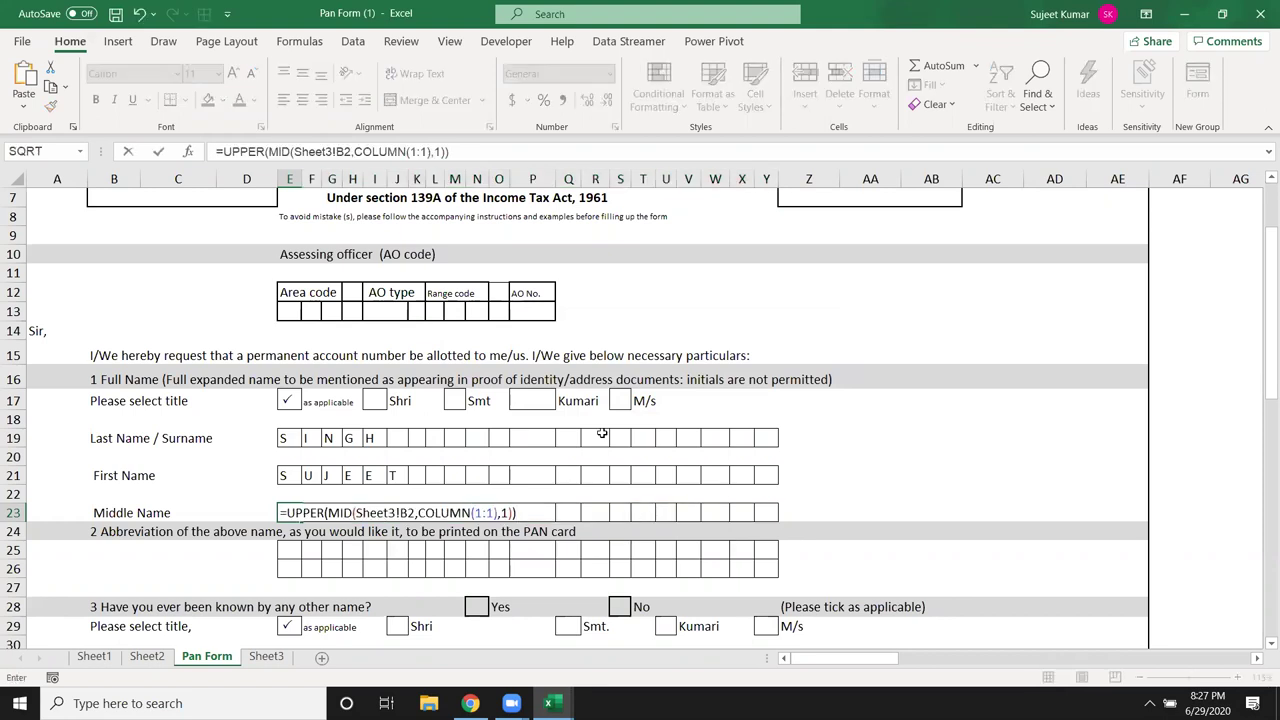
{"action": "left_click", "coordinate": [427, 151]}
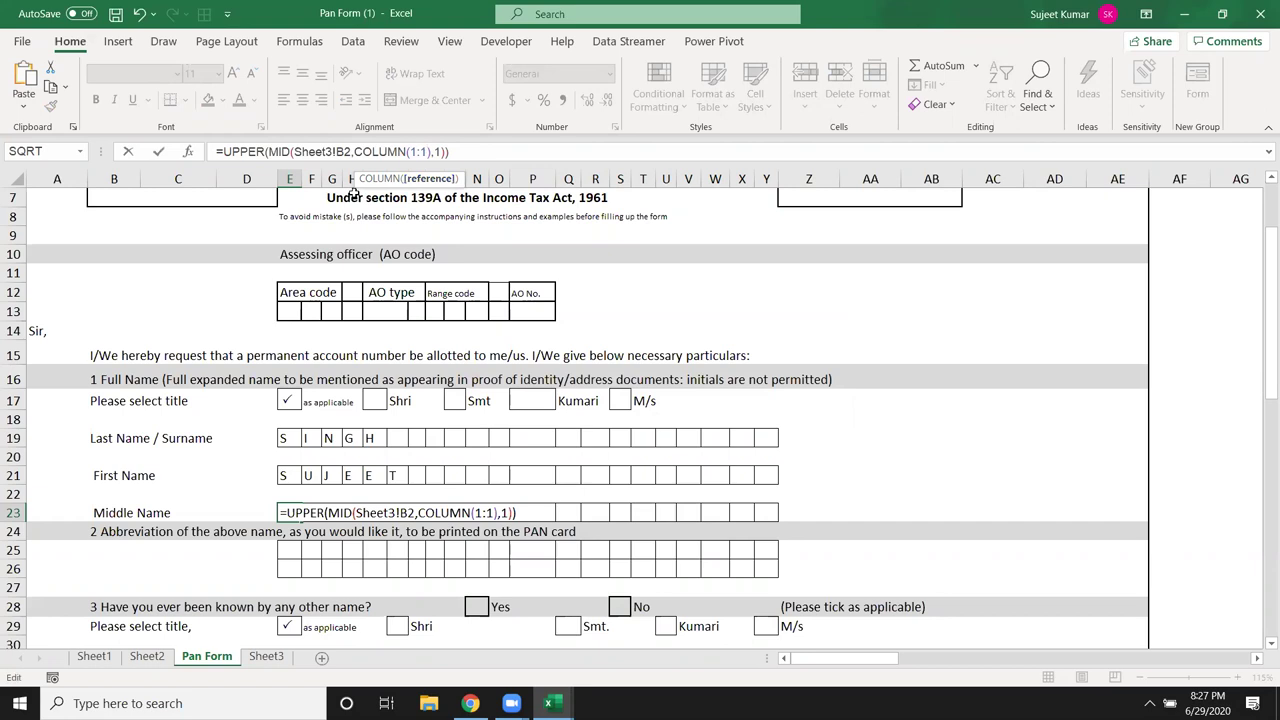
{"action": "left_click", "coordinate": [349, 151]}
{"action": "key", "text": "BackSpace"}
{"action": "type", "text": "3"}
{"action": "key", "text": "ctrl+shift+Return"}
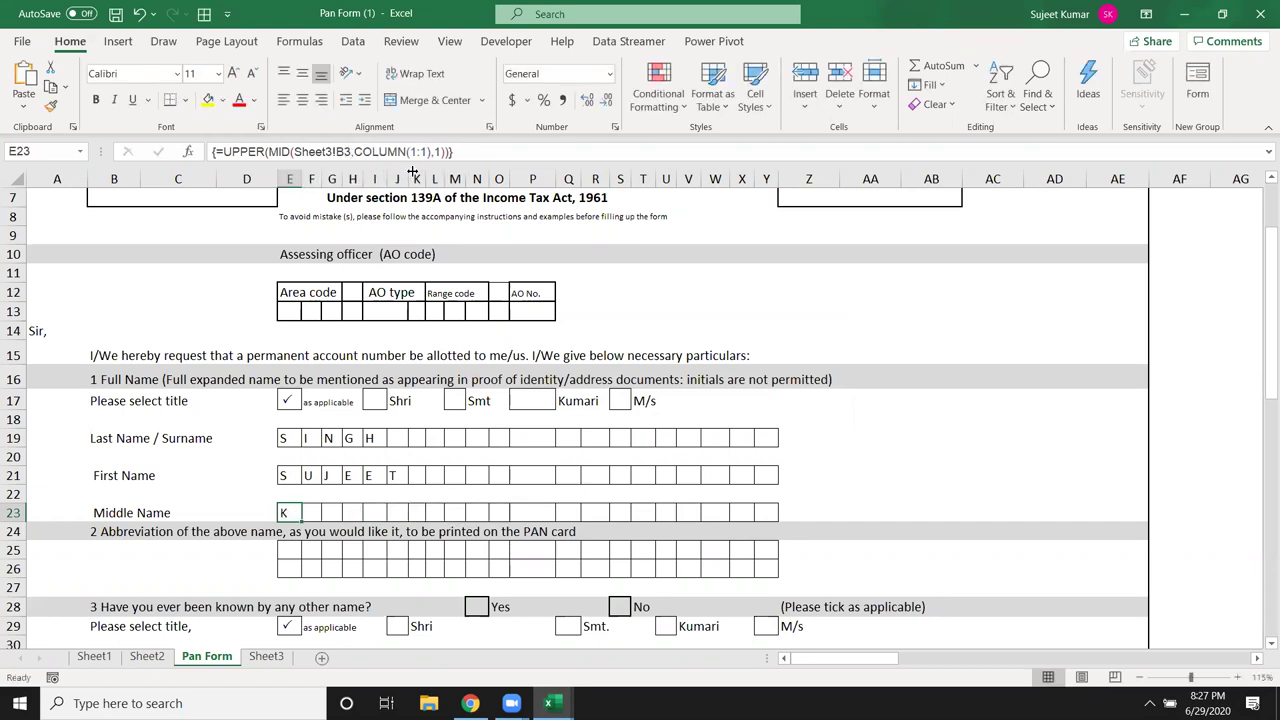
- Array-enter the formula across the Middle Name boxes E23:Y23
{"action": "left_click", "coordinate": [773, 511], "text": "shift"}
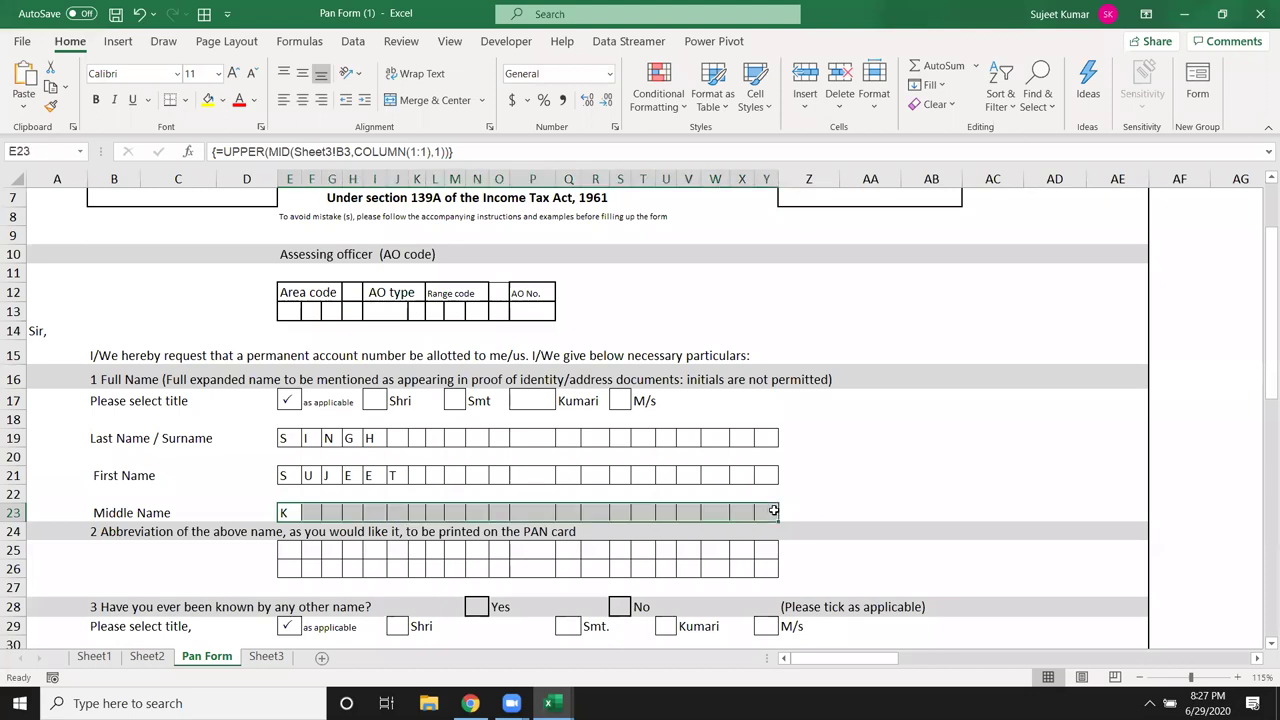
{"action": "key", "text": "F2"}
{"action": "key", "text": "ctrl+shift+Return"}
- Close Pan Form (1).xlsx, answer its save prompt, and switch to Book1's Sheet7
{"action": "left_click", "coordinate": [1260, 13]}
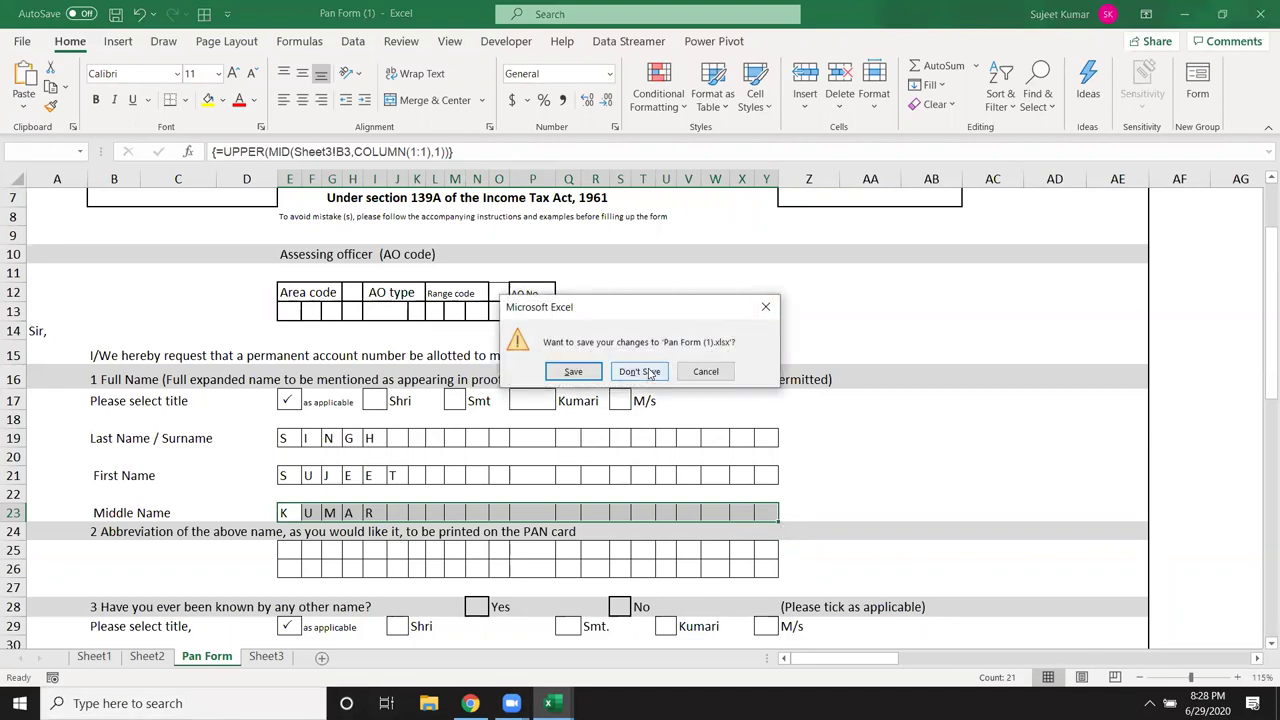
{"action": "left_click", "coordinate": [585, 373]}
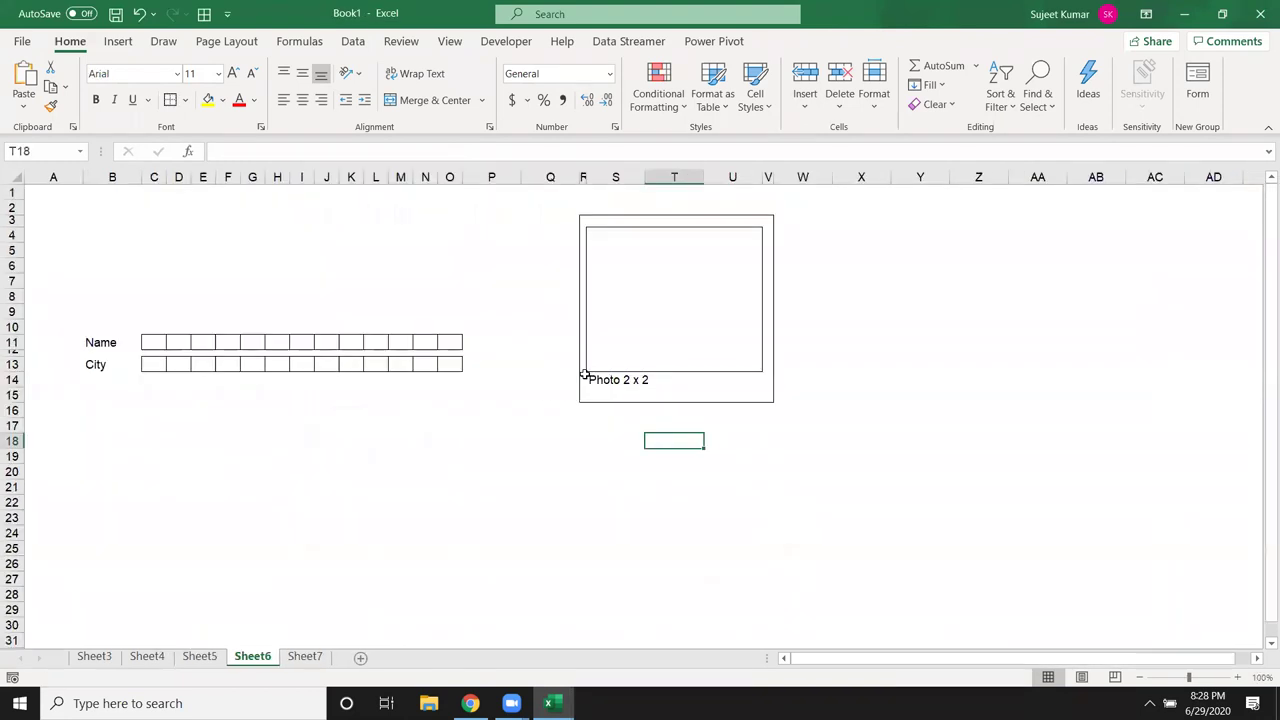
{"action": "left_click", "coordinate": [305, 656]}
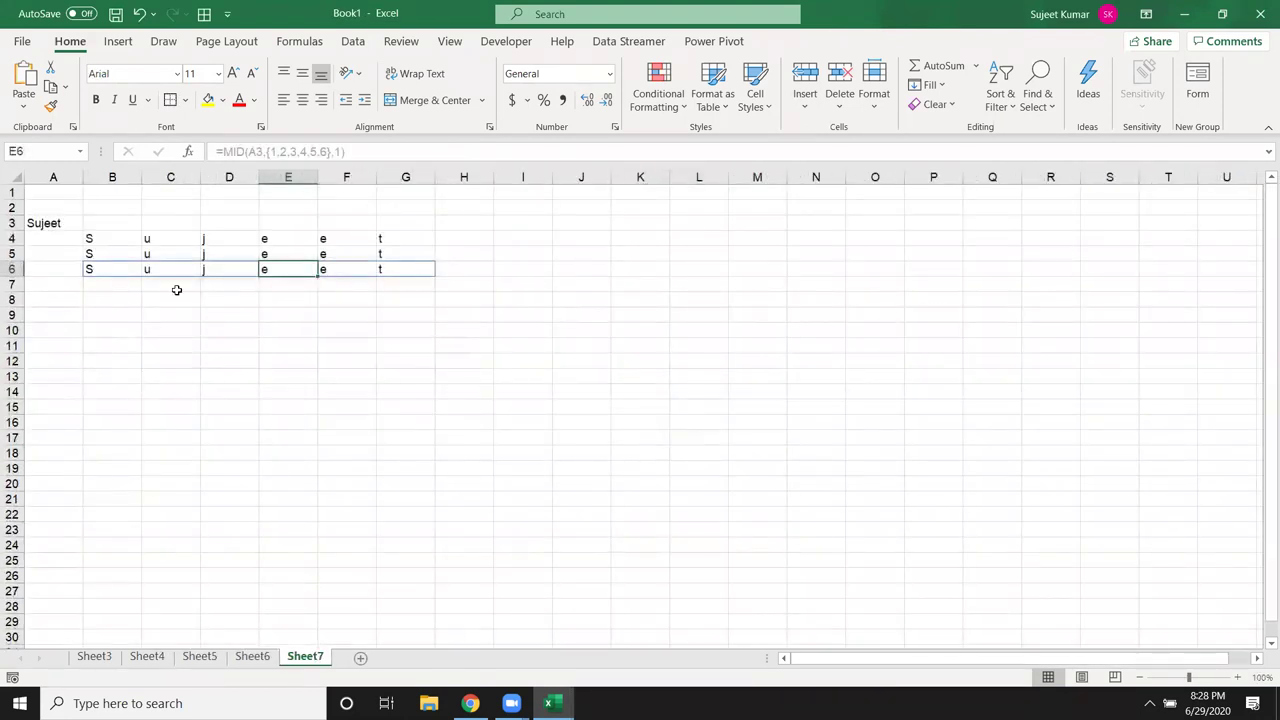
- Type and cancel a test entry in B8, then return to B6
{"action": "left_click", "coordinate": [116, 272]}
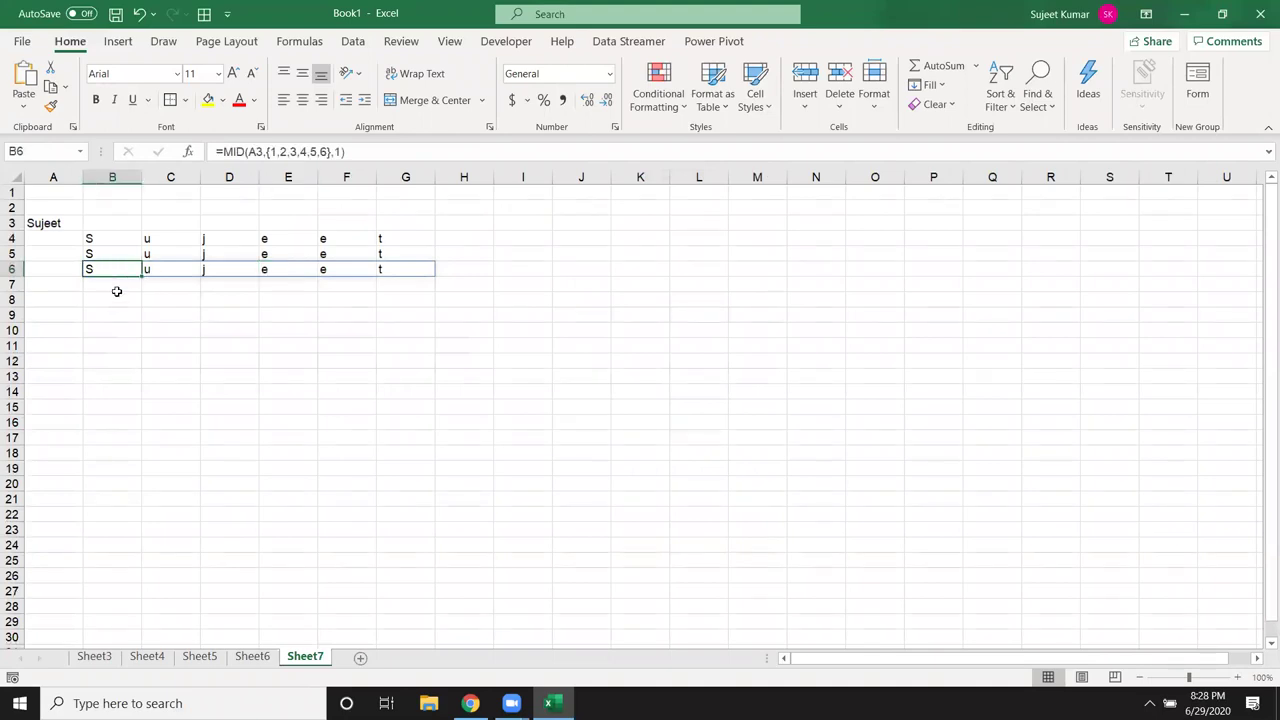
{"action": "left_click", "coordinate": [126, 300]}
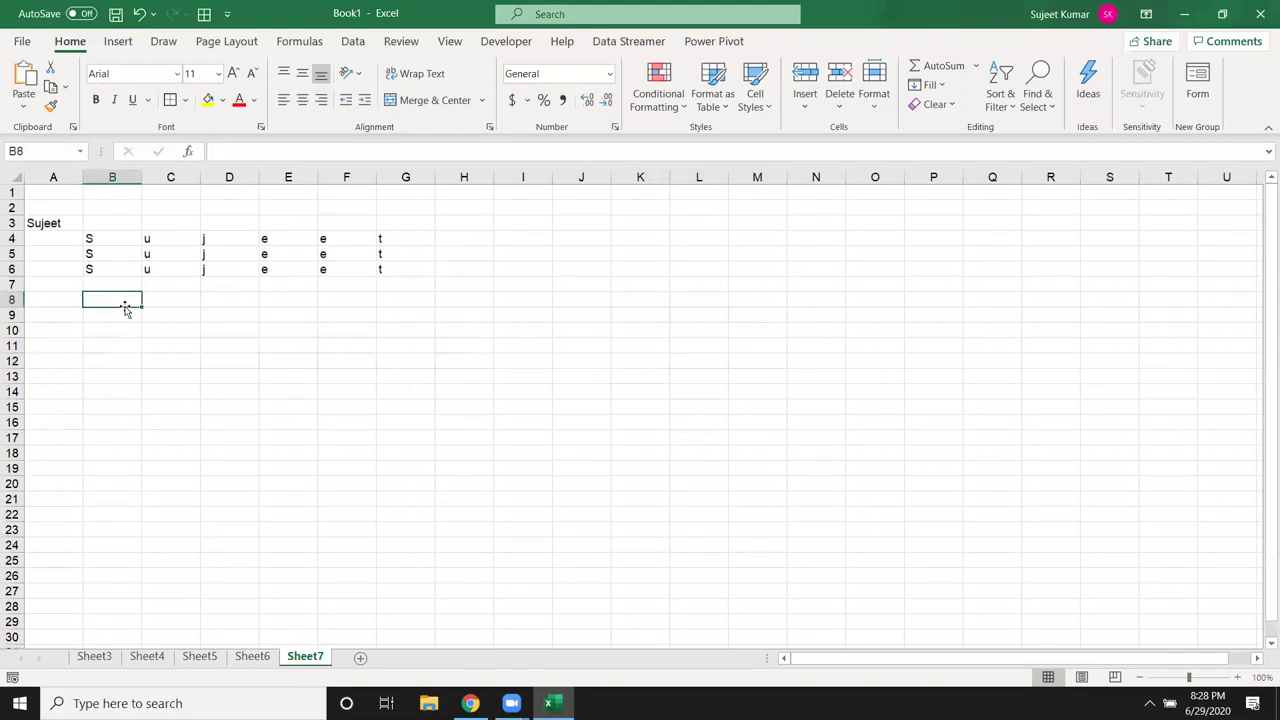
{"action": "type", "text": "Suje"}
{"action": "key", "text": "BackSpace"}
{"action": "key", "text": "BackSpace"}
{"action": "key", "text": "BackSpace"}
{"action": "key", "text": "BackSpace"}
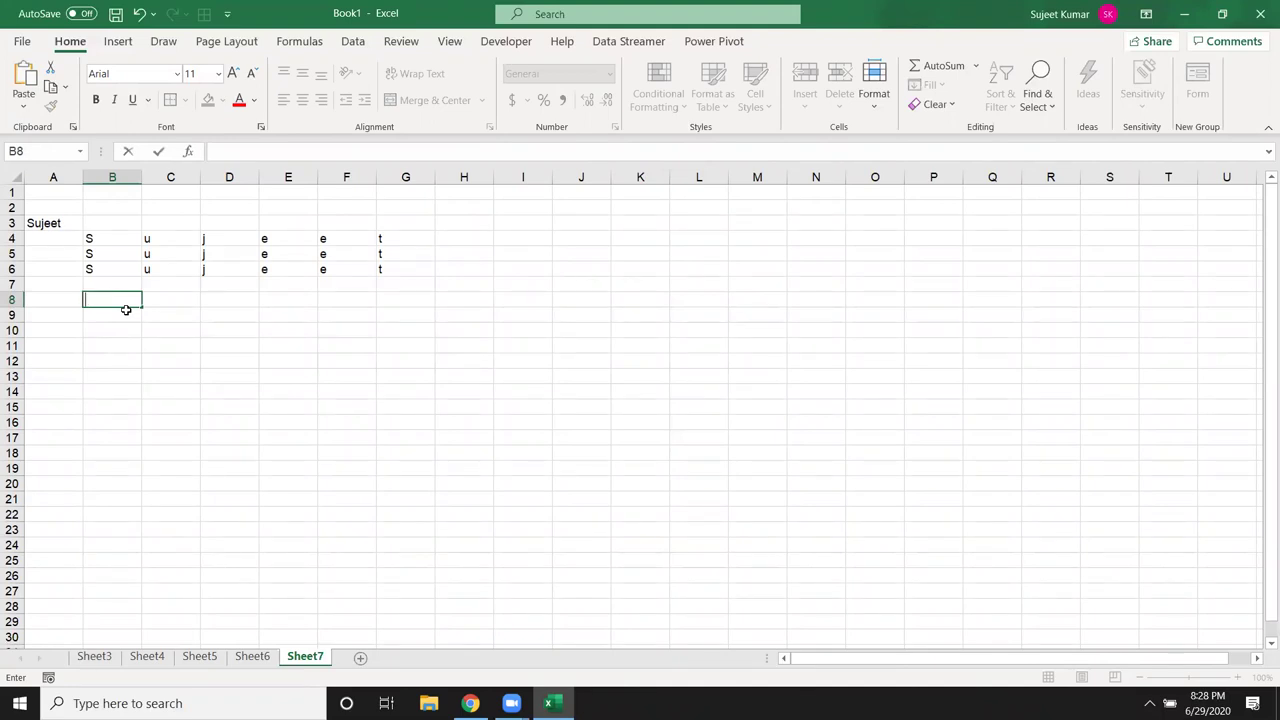
{"action": "key", "text": "Escape"}
{"action": "key", "text": "Up"}
{"action": "key", "text": "Up"}
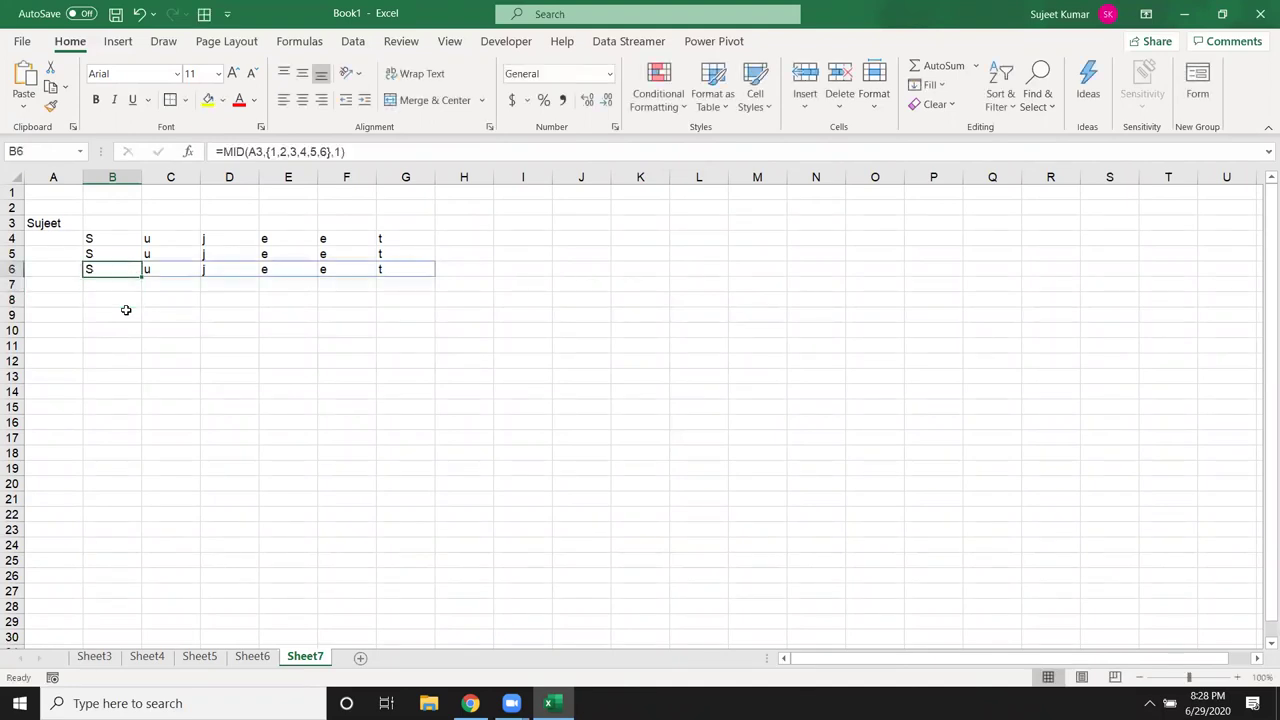
- Wrap B6's MID formula in SUM( ) so it returns 0
{"action": "left_click", "coordinate": [255, 153]}
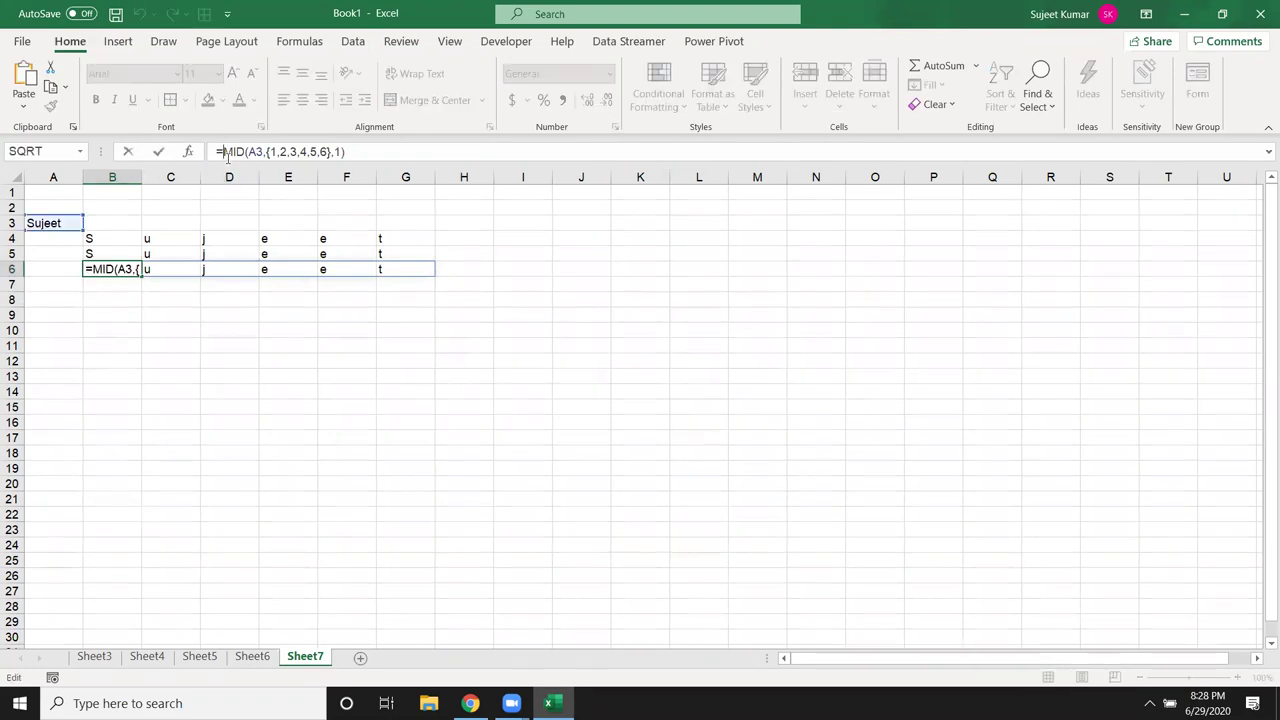
{"action": "type", "text": "SUM("}
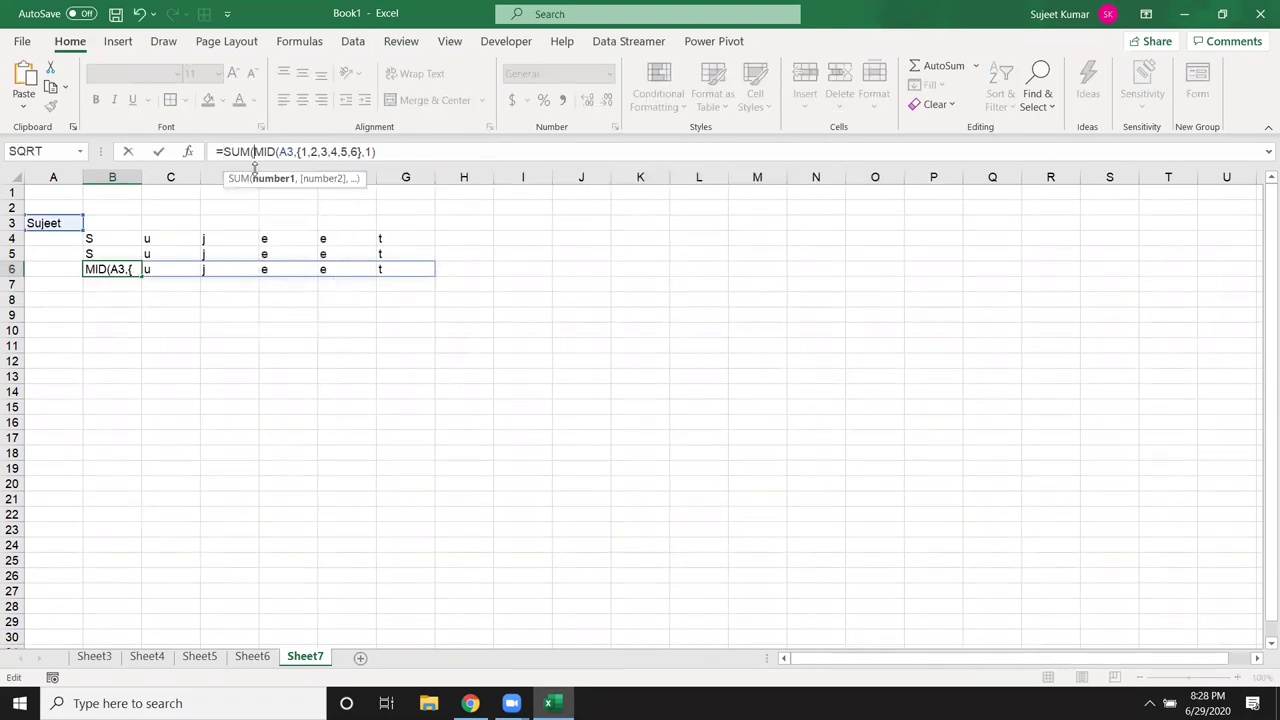
{"action": "left_click", "coordinate": [416, 148]}
{"action": "type", "text": ")"}
{"action": "key", "text": "Return"}
{"action": "key", "text": "Up"}
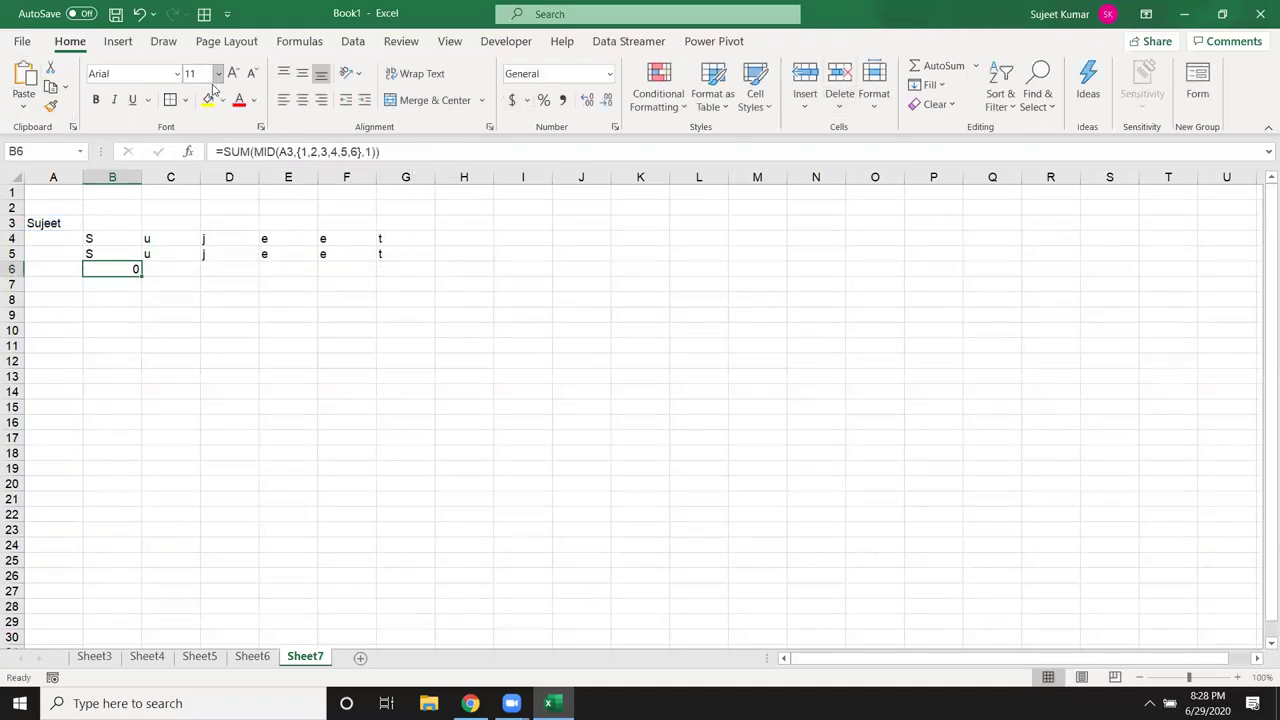
- Step through B6's =SUM(MID(A3,{1,2,3,4,5,6},1)) in Evaluate Formula, from A3 to six letters
{"action": "double_click", "coordinate": [132, 268]}
{"action": "key", "text": "Escape"}
{"action": "left_click", "coordinate": [300, 42]}
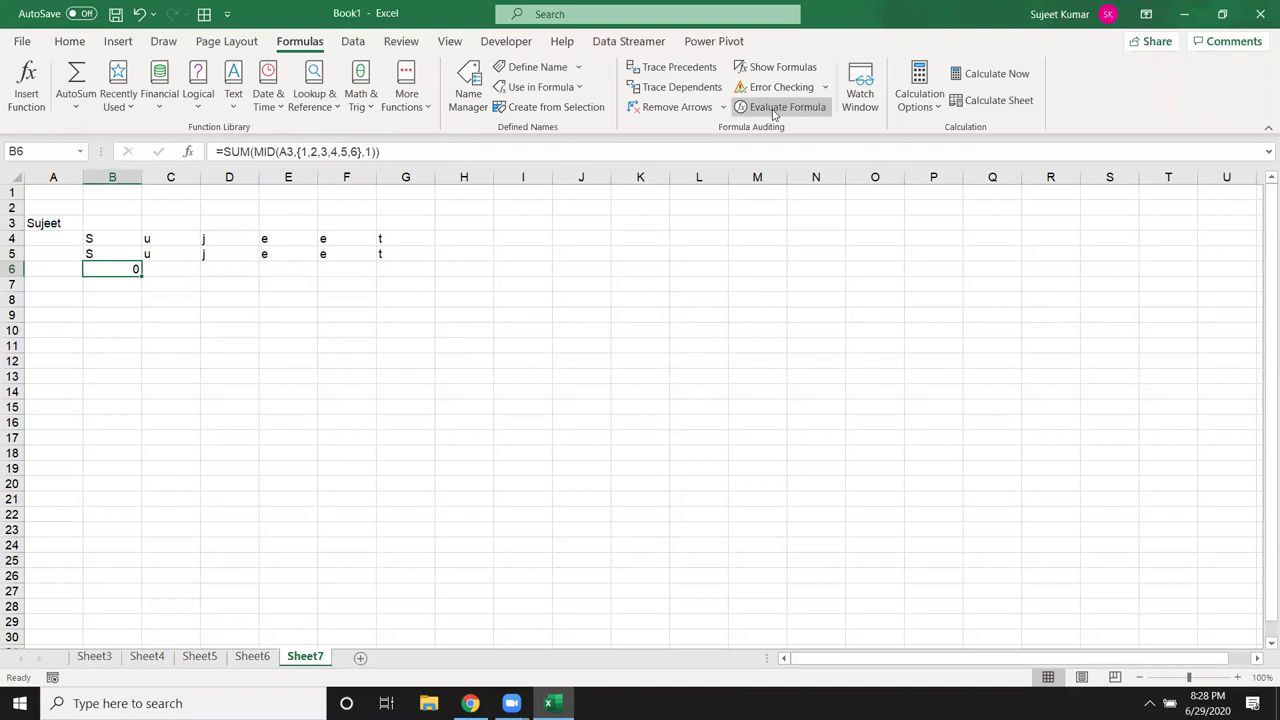
{"action": "left_click", "coordinate": [775, 107]}
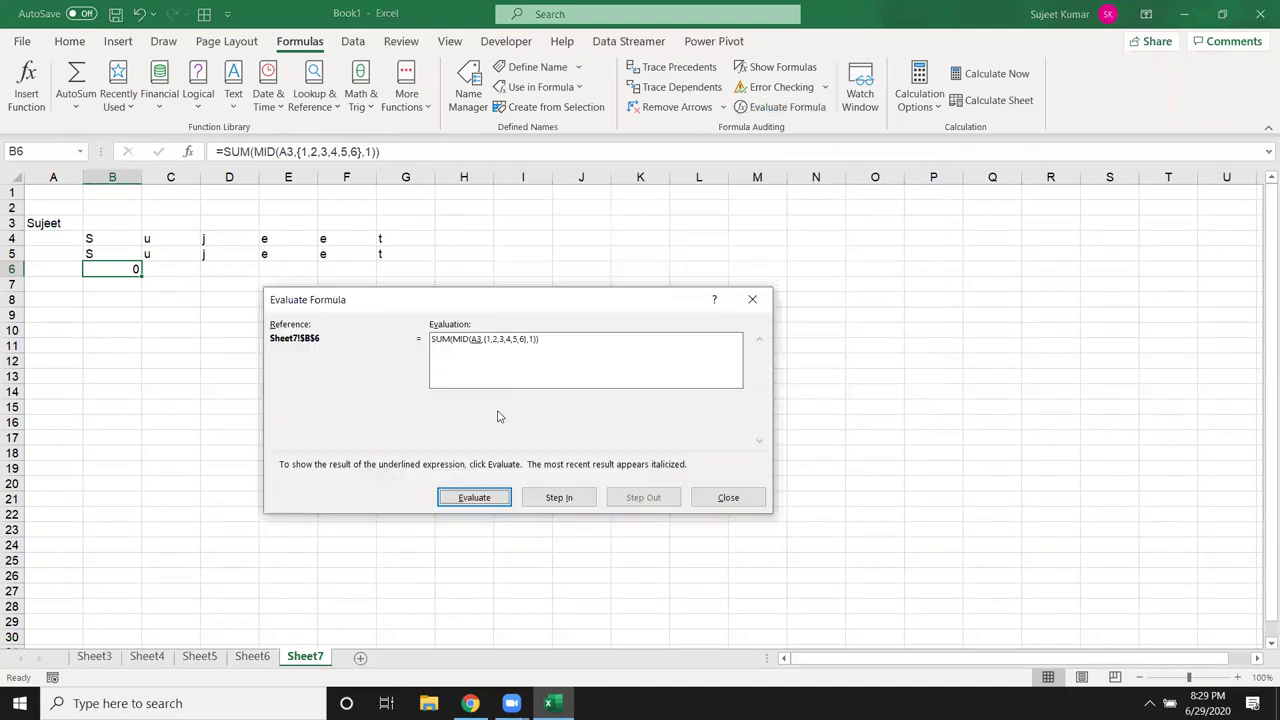
{"action": "left_click", "coordinate": [478, 498]}
{"action": "left_click", "coordinate": [496, 503]}
{"action": "key", "text": "Escape"}
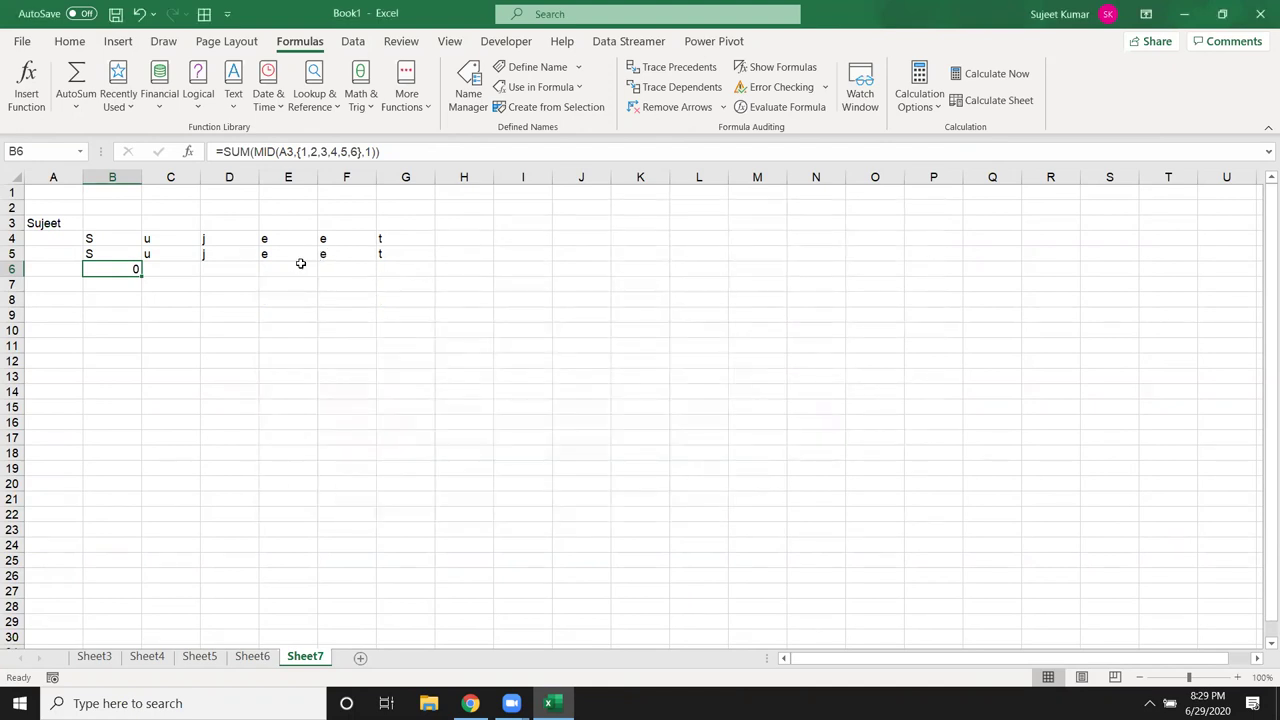
- Copy B6's formula into B7, replace its constant array with ROW(1:10), and commit as an array
{"action": "left_click", "coordinate": [411, 155]}
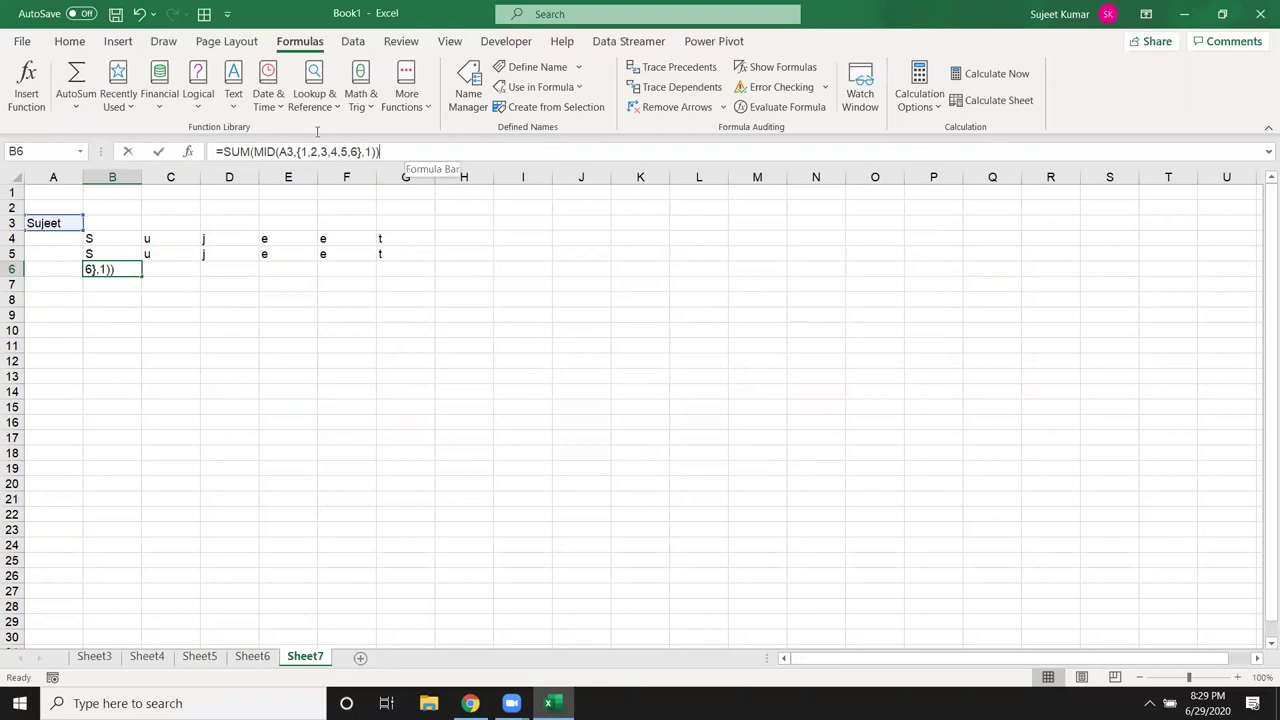
{"action": "key", "text": "ctrl+a"}
{"action": "key", "text": "ctrl+c"}
{"action": "key", "text": "Escape"}
{"action": "key", "text": "Down"}
{"action": "key", "text": "ctrl+v"}
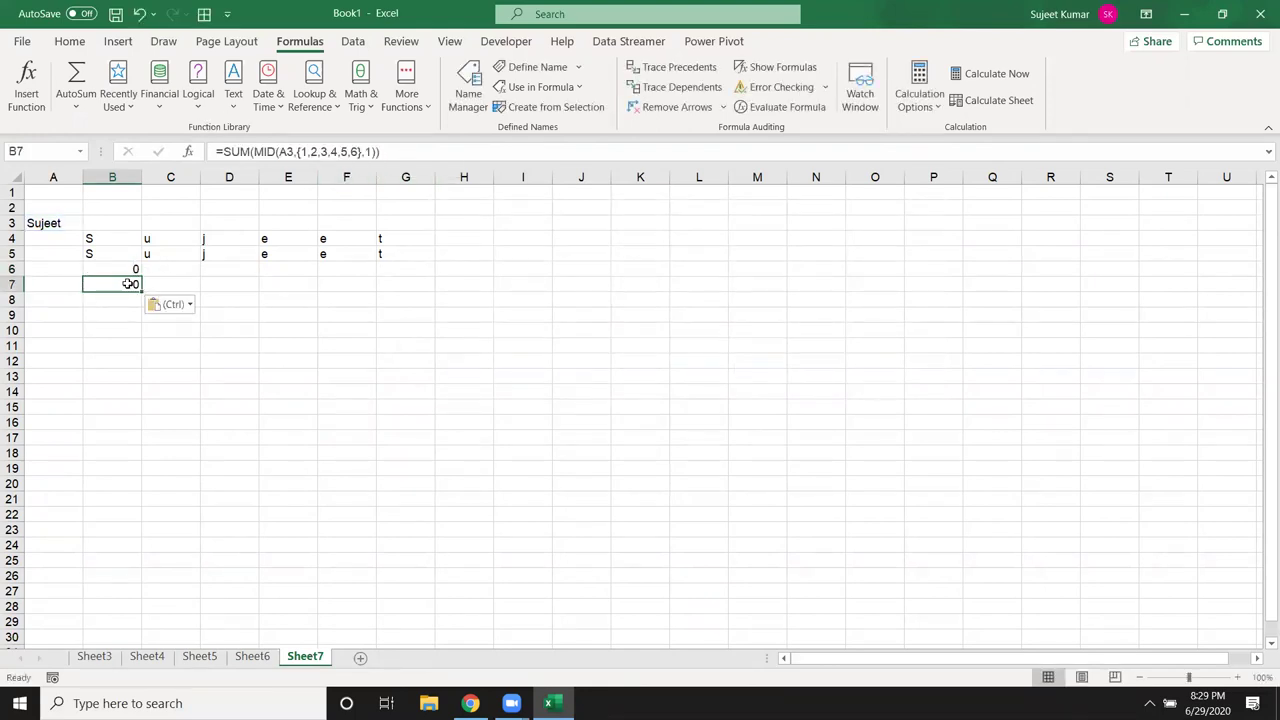
{"action": "double_click", "coordinate": [125, 284]}
{"action": "left_click", "coordinate": [171, 285]}
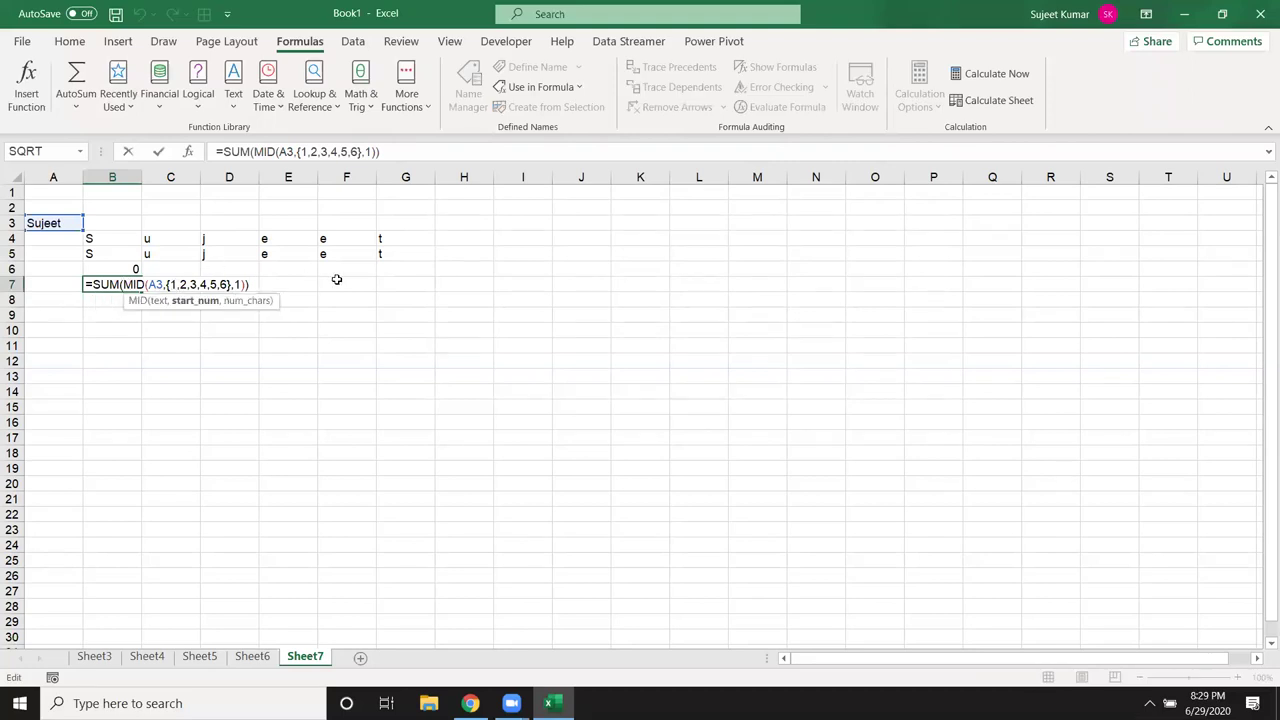
{"action": "key", "text": "Delete"}
{"action": "key", "text": "Delete"}
{"action": "key", "text": "Delete"}
{"action": "key", "text": "Delete"}
{"action": "key", "text": "Delete"}
{"action": "key", "text": "Delete"}
{"action": "key", "text": "Delete"}
{"action": "key", "text": "Delete"}
{"action": "key", "text": "Delete"}
{"action": "key", "text": "Delete"}
{"action": "key", "text": "Delete"}
{"action": "key", "text": "Delete"}
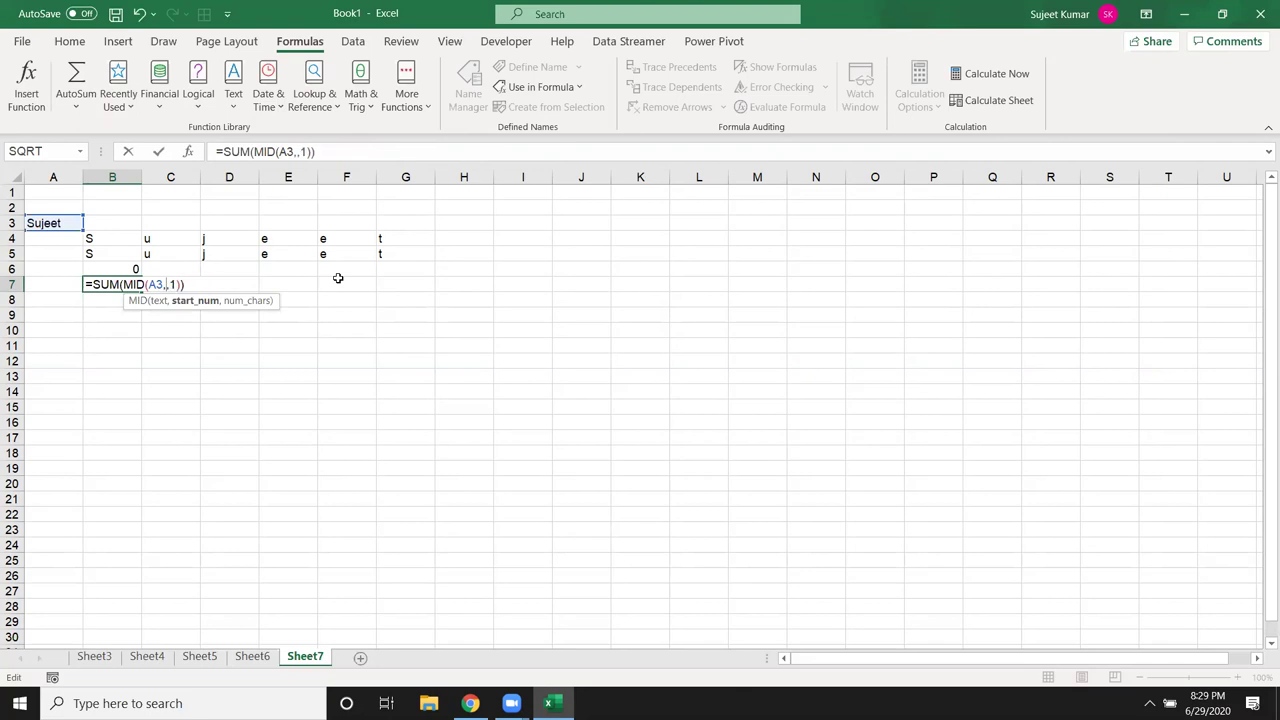
{"action": "type", "text": "ROW"}
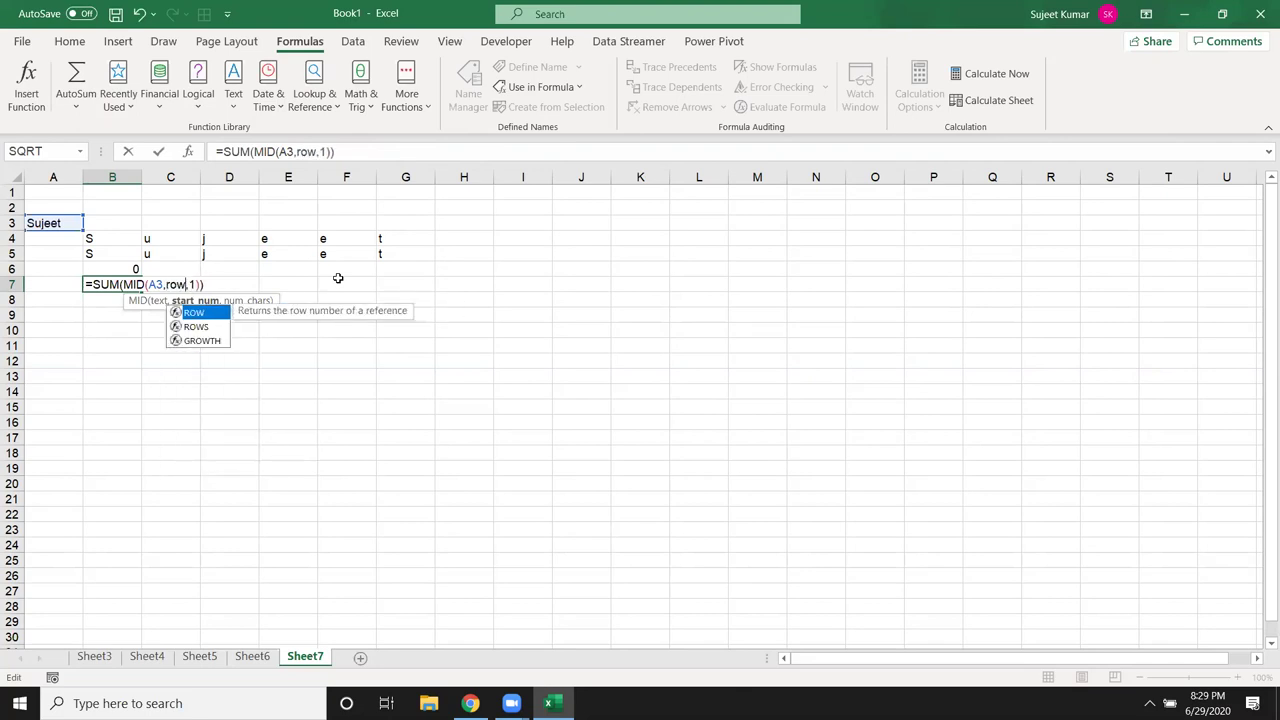
{"action": "type", "text": "(1:10"}
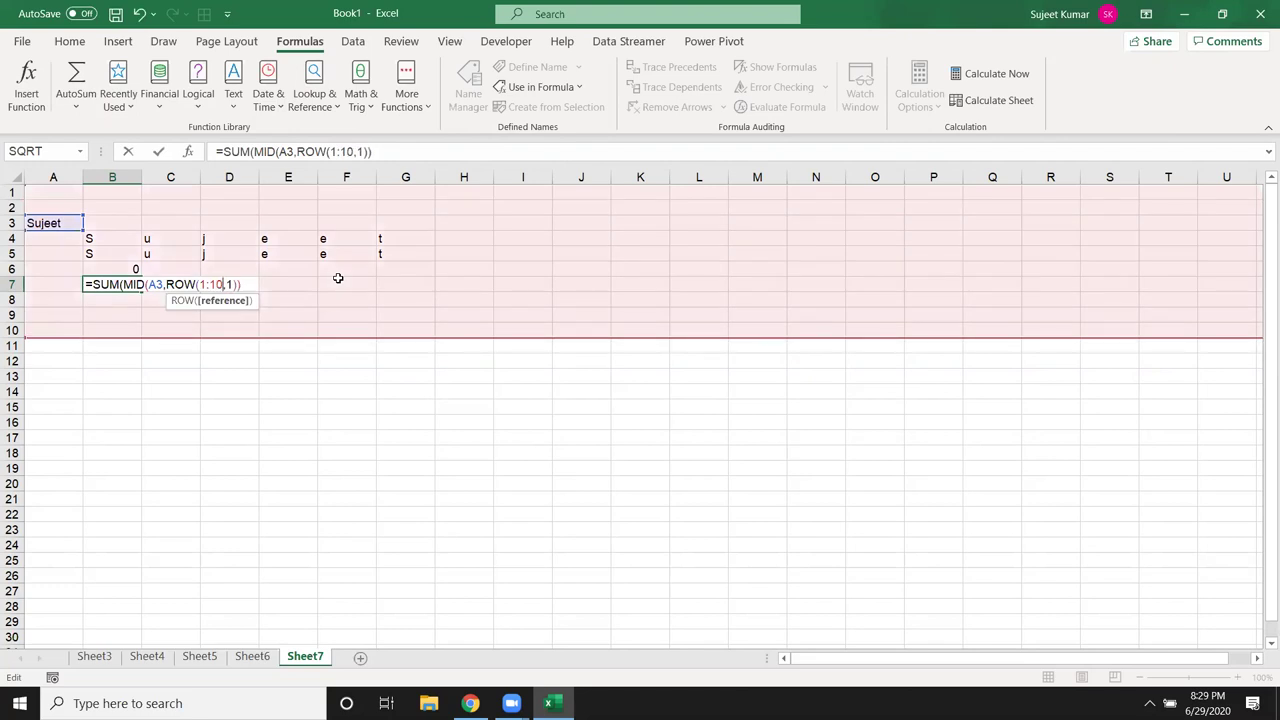
{"action": "type", "text": ")"}
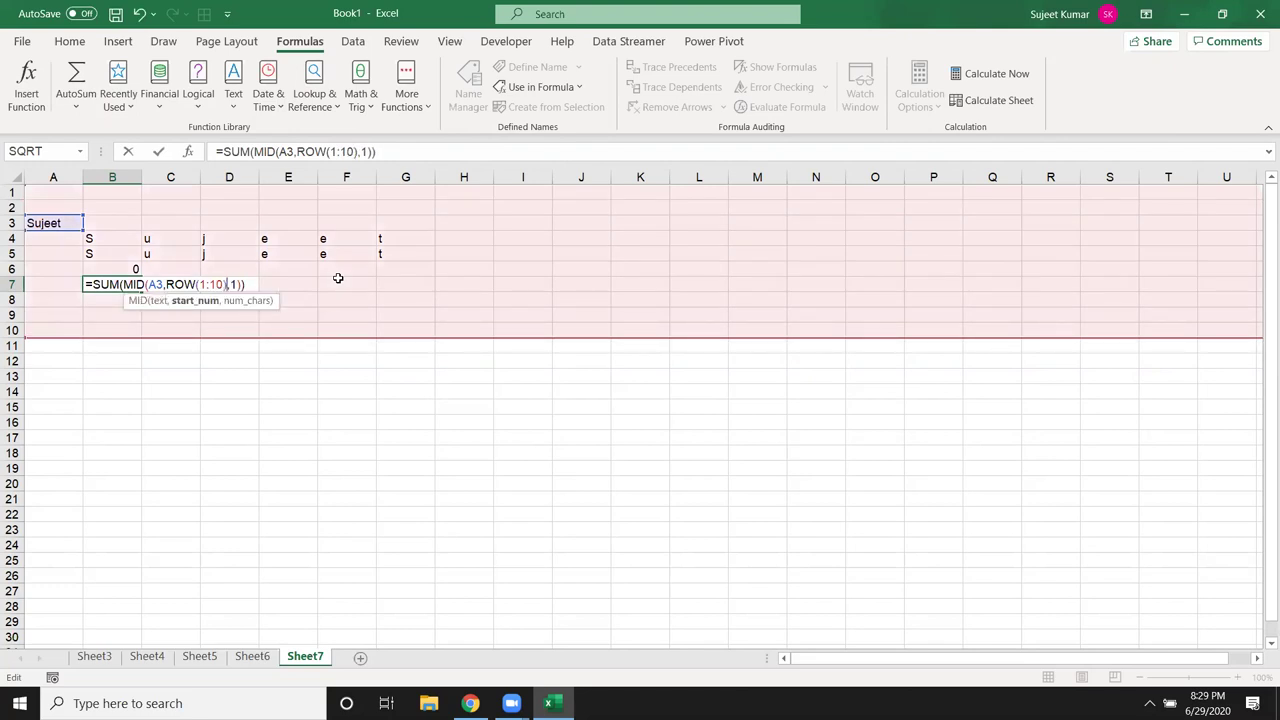
{"action": "key", "text": "ctrl+shift+Return"}
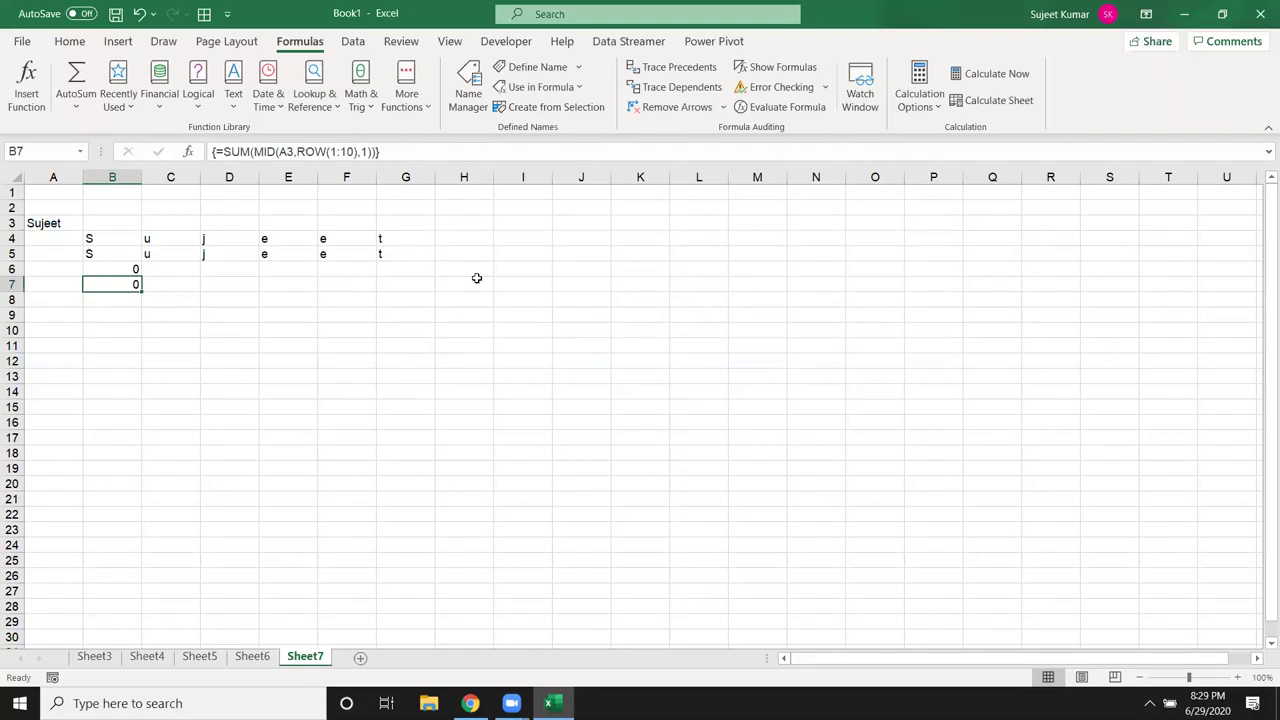
- Step through B7's evaluation: A3 resolves to its text and ROW(1:10) expands to 1–10
{"action": "left_click", "coordinate": [780, 107]}
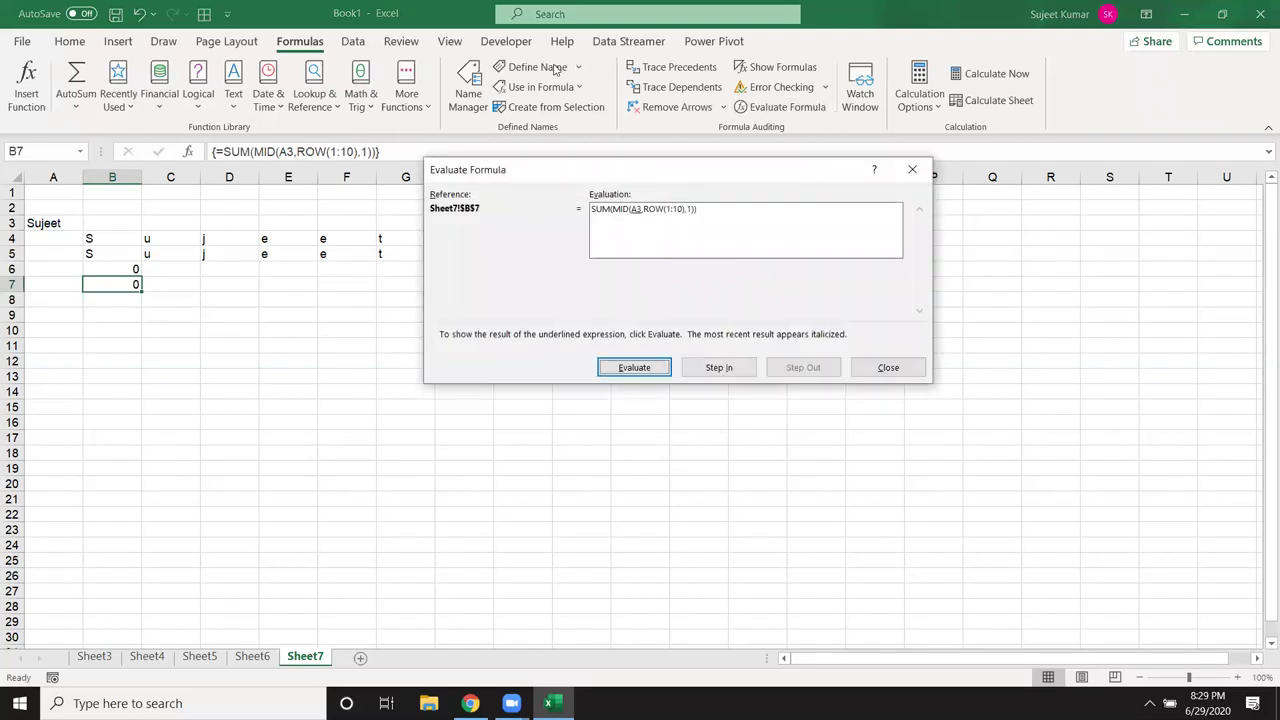
{"action": "left_click", "coordinate": [634, 367]}
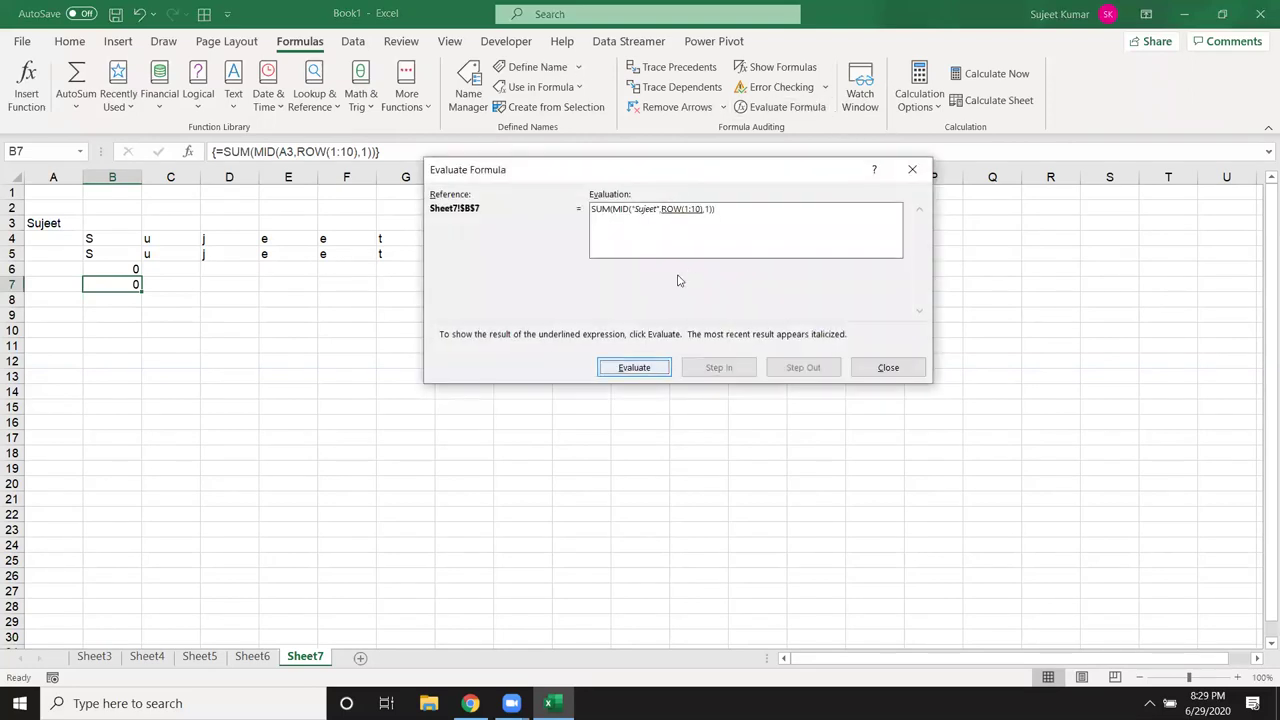
{"action": "left_click", "coordinate": [634, 368]}
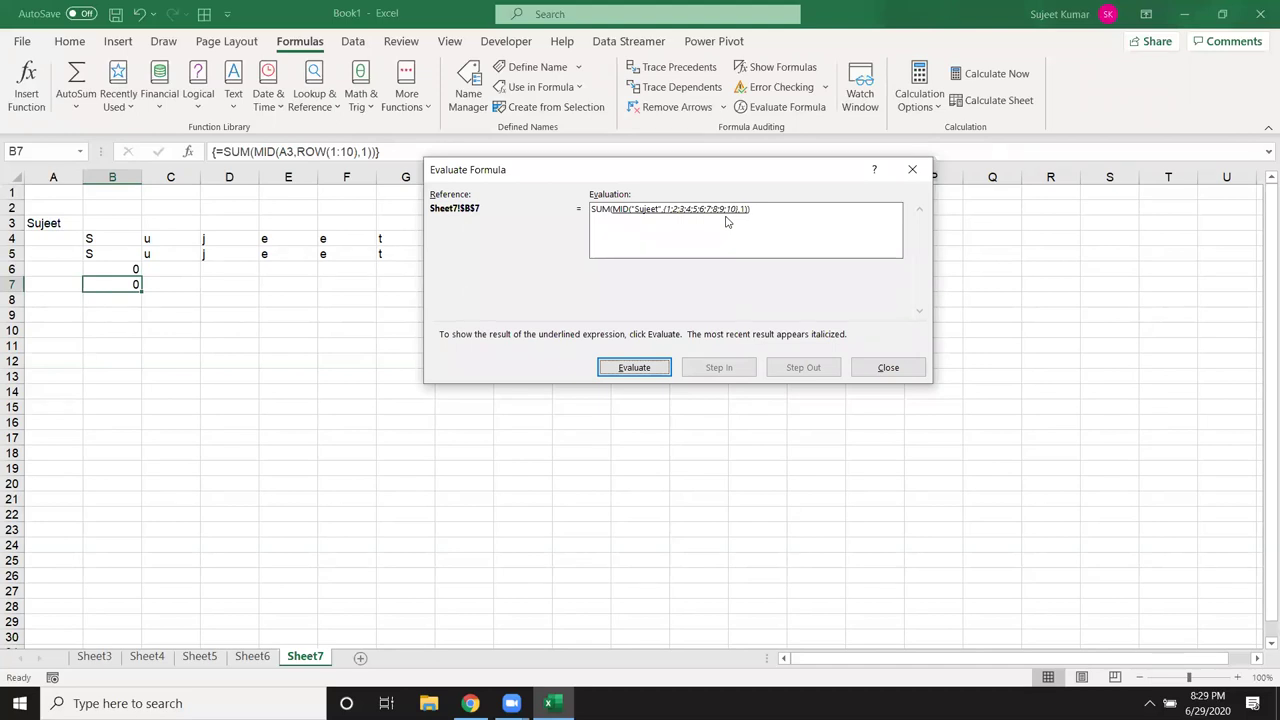
{"action": "key", "text": "Escape"}
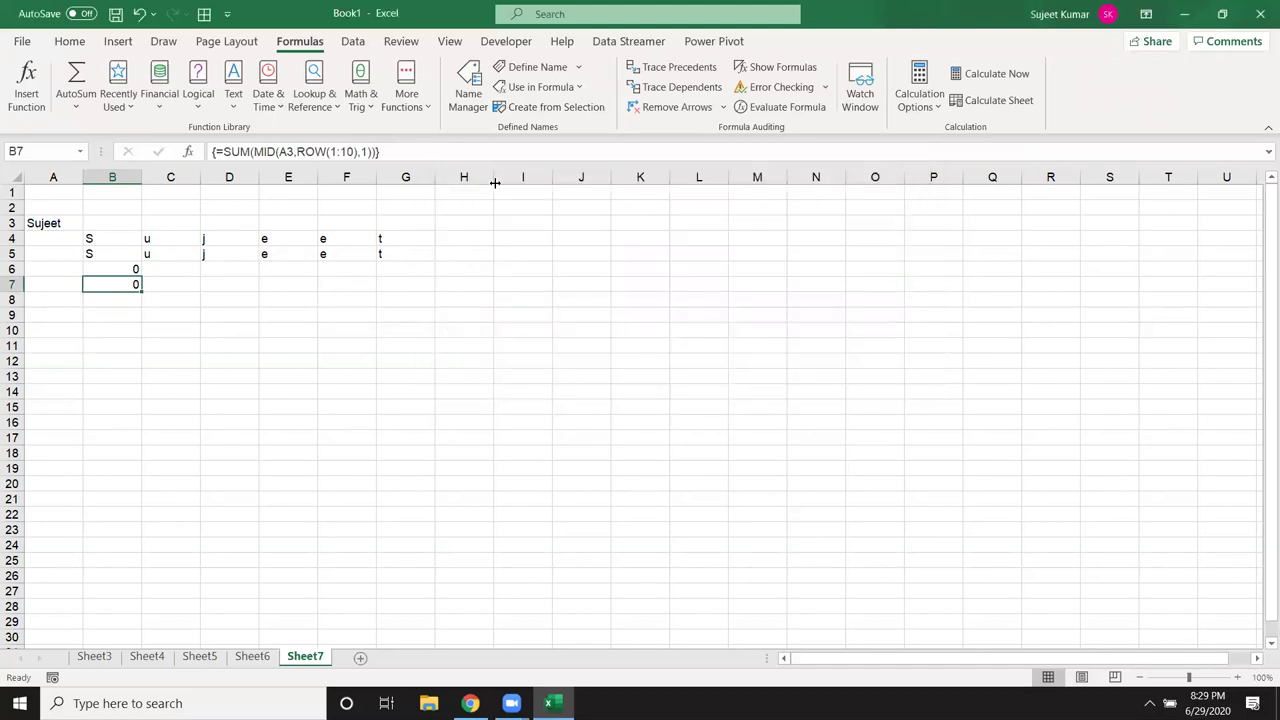
- Re-commit B7 as an array formula and select cell A10
{"action": "left_click", "coordinate": [362, 151]}
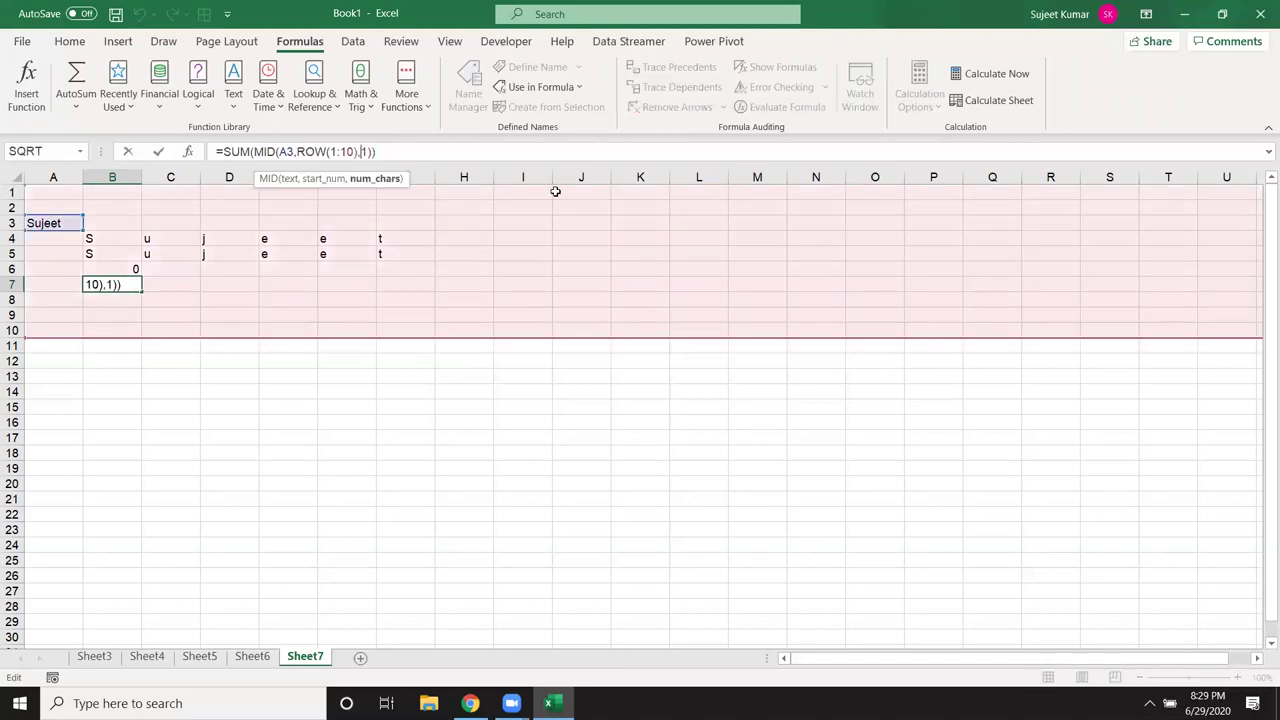
{"action": "key", "text": "Left"}
{"action": "key", "text": "ctrl+shift+Return"}
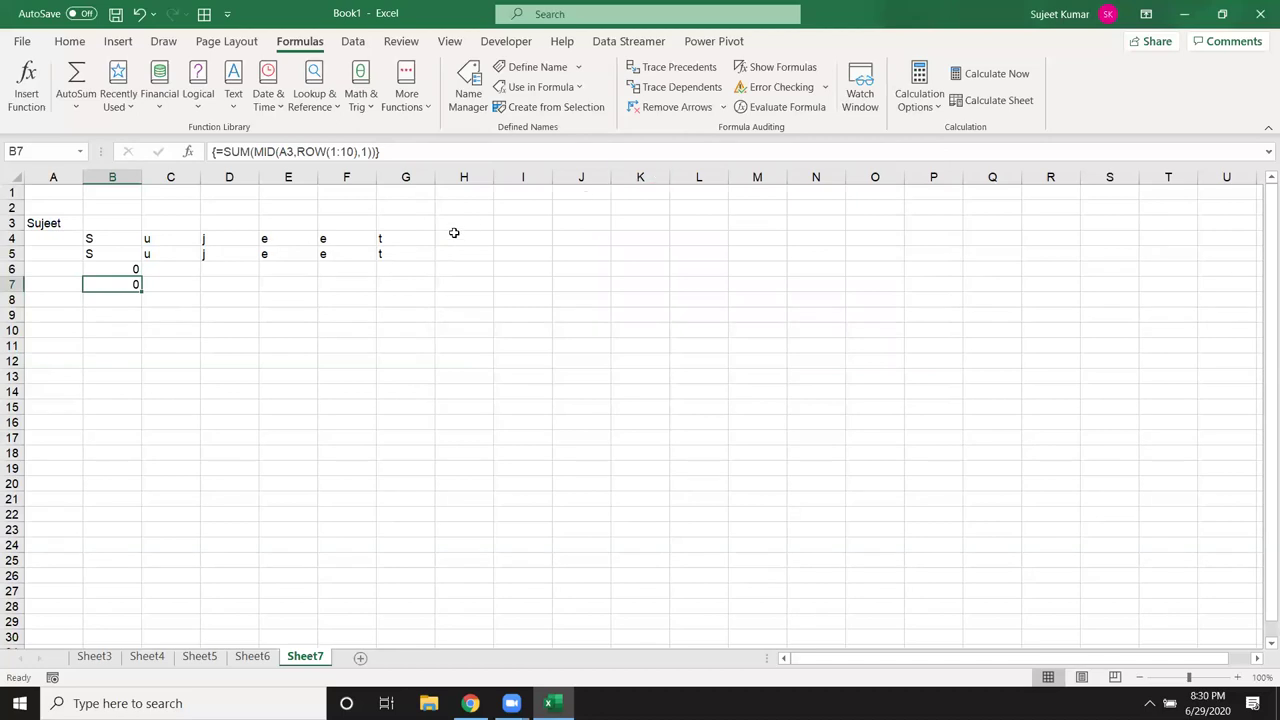
{"action": "left_click_drag", "start_coordinate": [117, 302], "coordinate": [95, 460]}
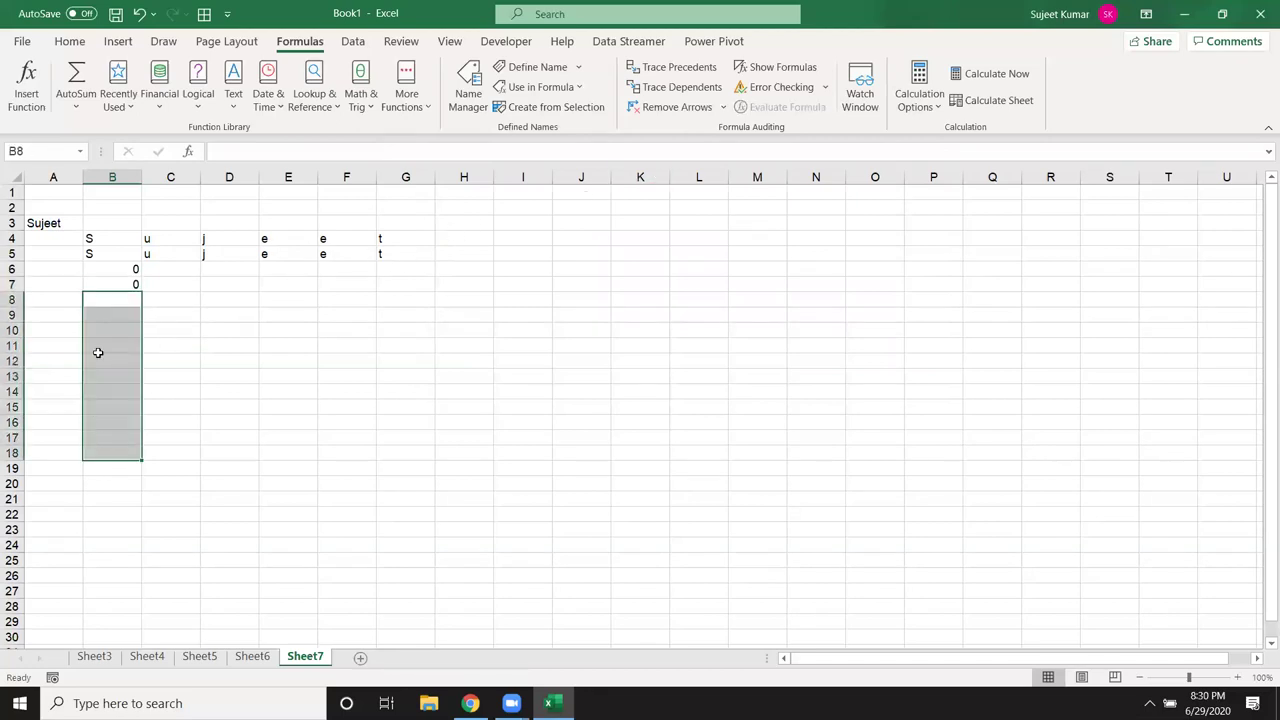
{"action": "left_click", "coordinate": [106, 303]}
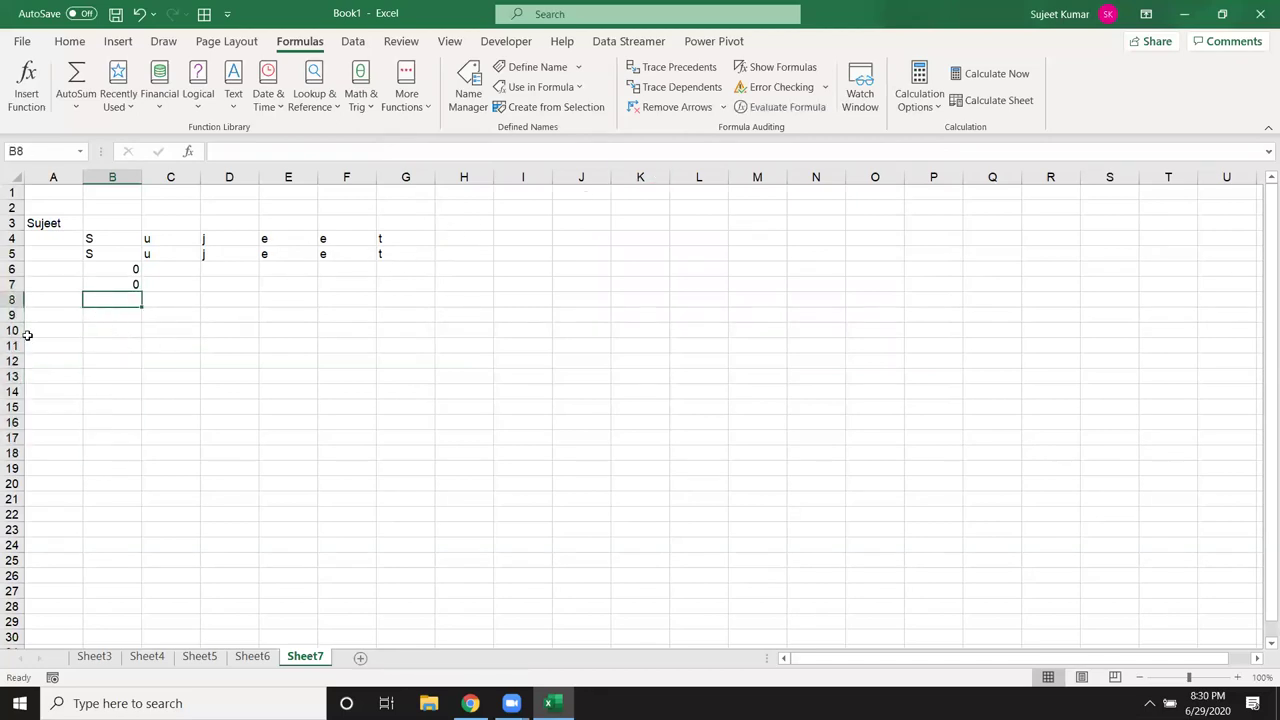
{"action": "left_click", "coordinate": [30, 336]}
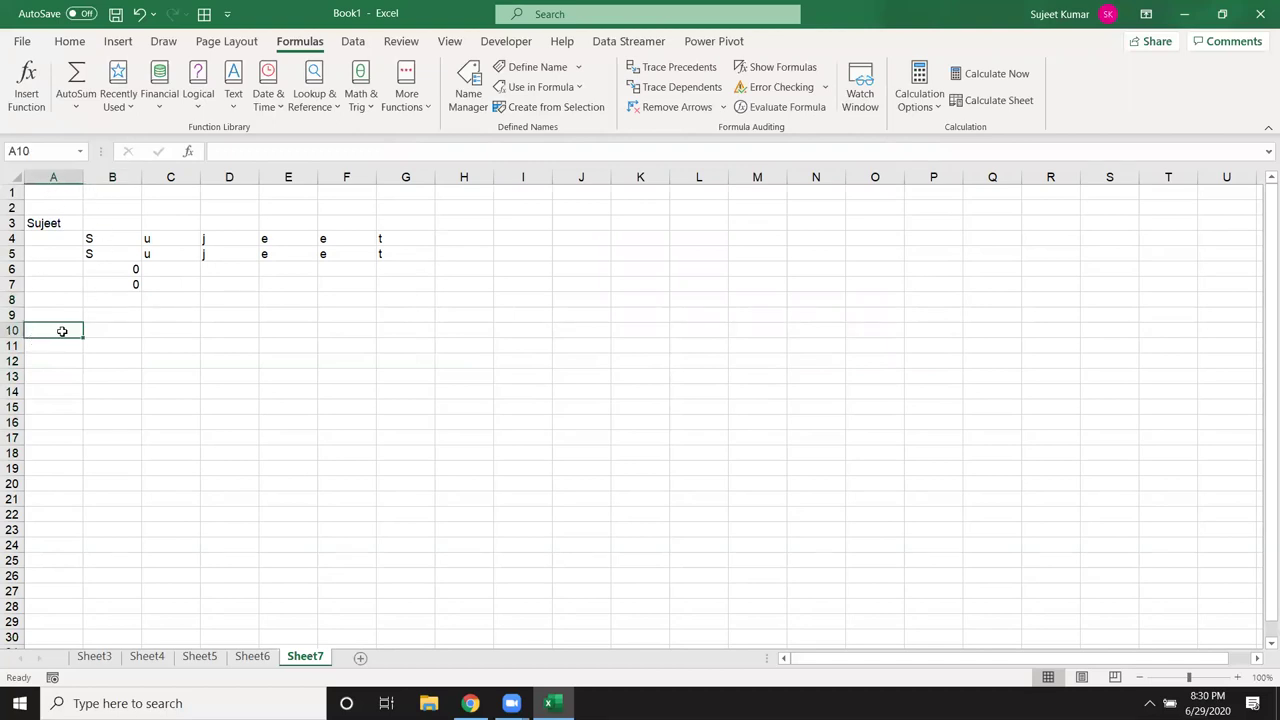
- Enter an array constant of 1 to 10 starting at A10 and check row 10's values
{"action": "mouse_move", "coordinate": [61, 331]}
{"action": "left_mouse_down"}
{"action": "mouse_move", "coordinate": [92, 331]}
{"action": "mouse_move", "coordinate": [61, 331]}
{"action": "left_mouse_up"}
{"action": "type", "text": "="}
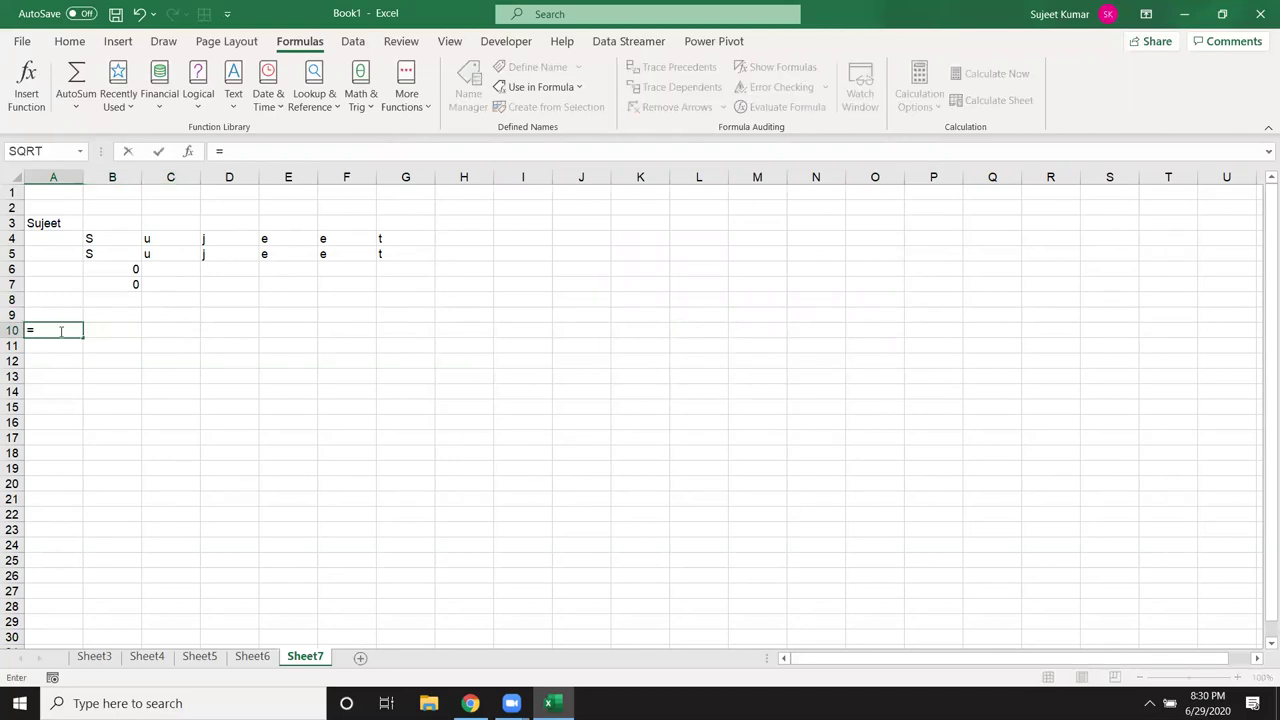
{"action": "type", "text": "("}
{"action": "type", "text": "1,2,3,4,5"}
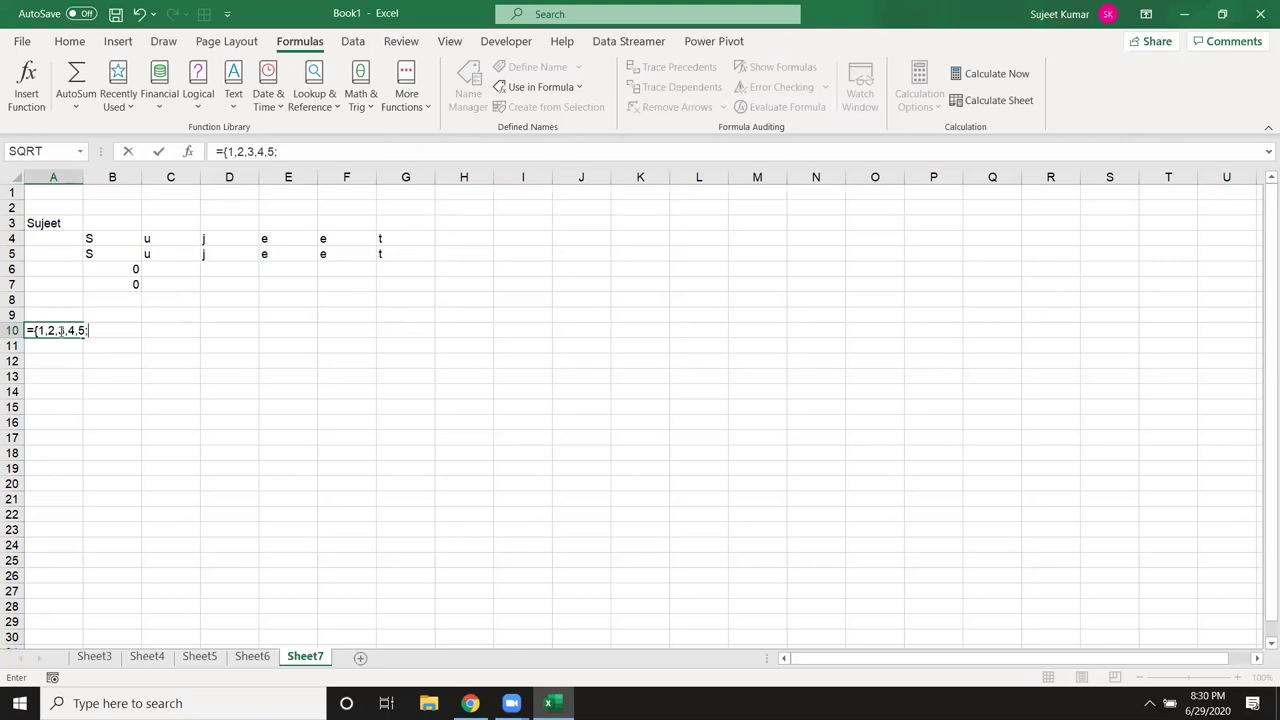
{"action": "type", "text": "67"}
{"action": "key", "text": "BackSpace"}
{"action": "type", "text": ",7,8,9,10"}
{"action": "type", "text": "}"}
{"action": "key", "text": "Return"}
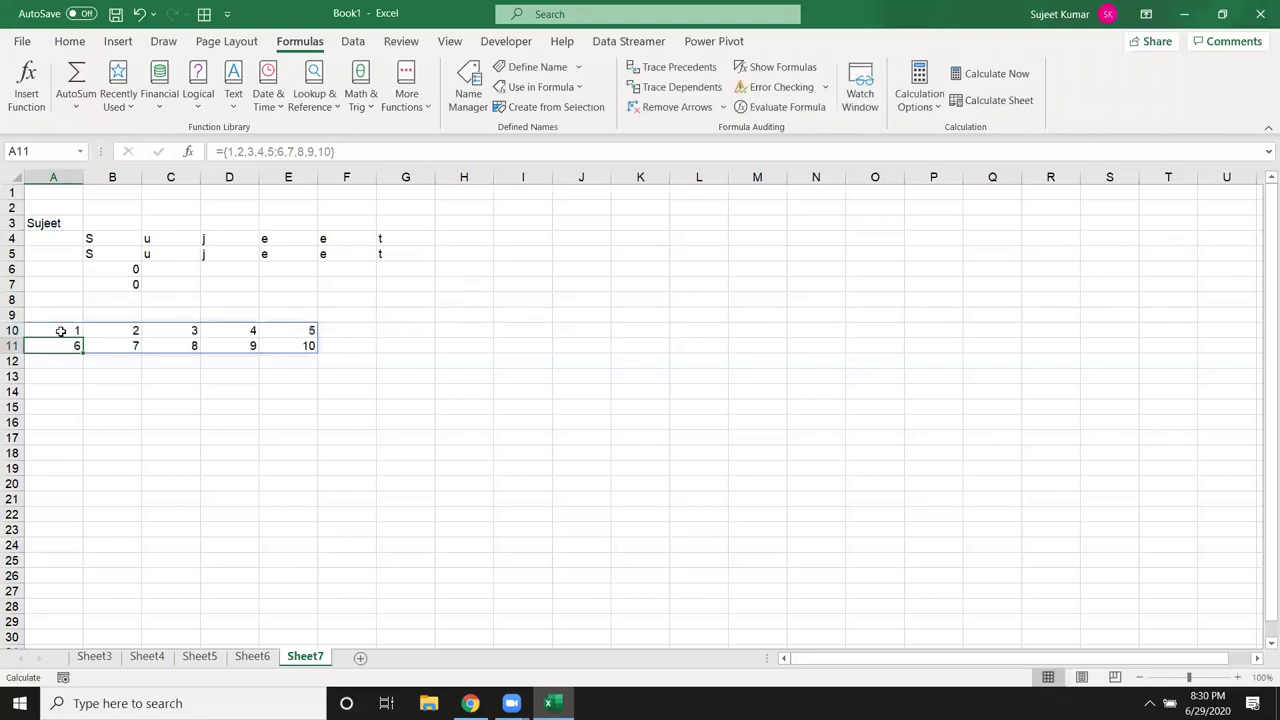
{"action": "key", "text": "Up"}
{"action": "key", "text": "Right"}
{"action": "key", "text": "Right"}
{"action": "key", "text": "Right"}
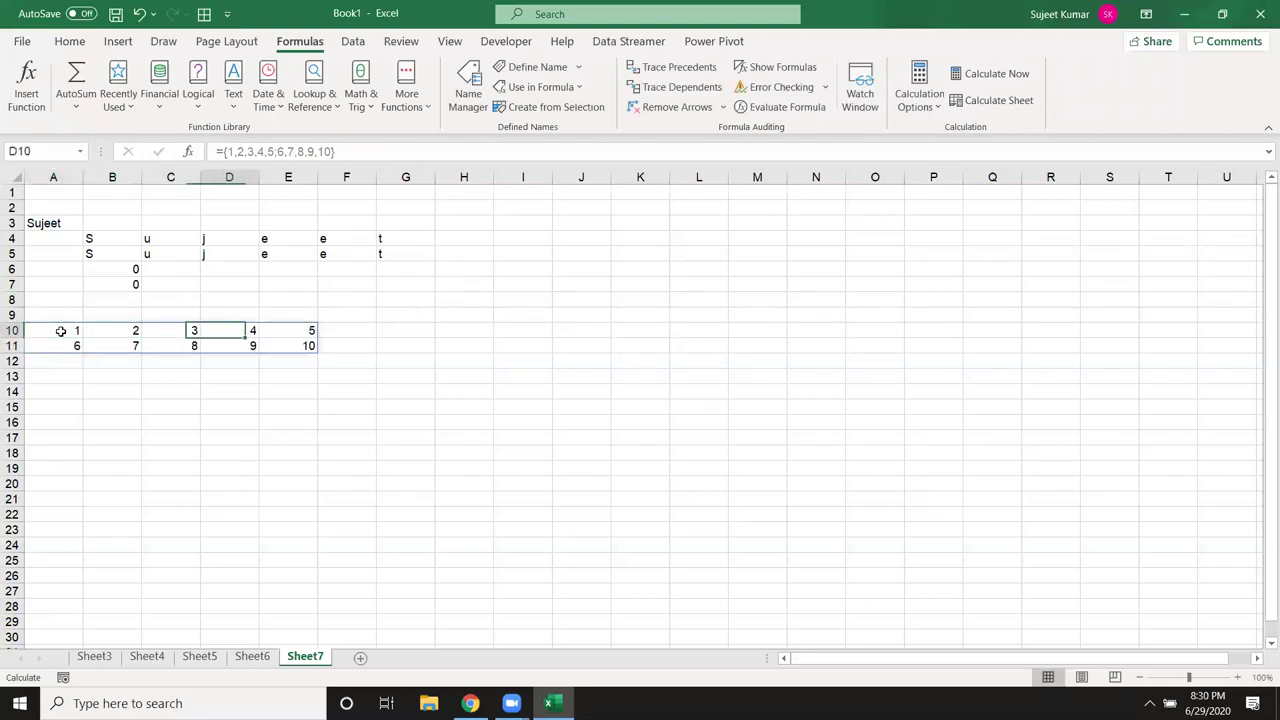
{"action": "key", "text": "Right"}
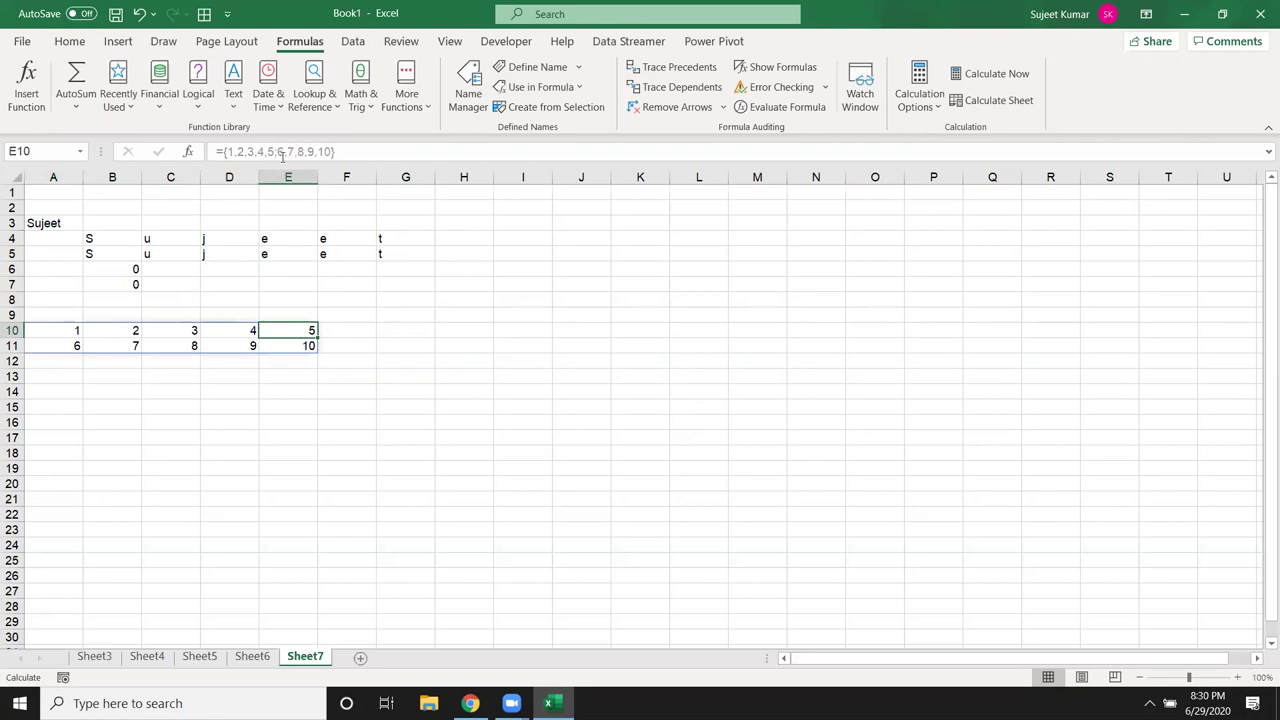
- Change the separator after 5 to a semicolon so 6–10 fall into row 11, recommitting as an array
{"action": "left_click", "coordinate": [273, 148]}
{"action": "key", "text": "Escape"}
{"action": "left_click", "coordinate": [61, 332]}
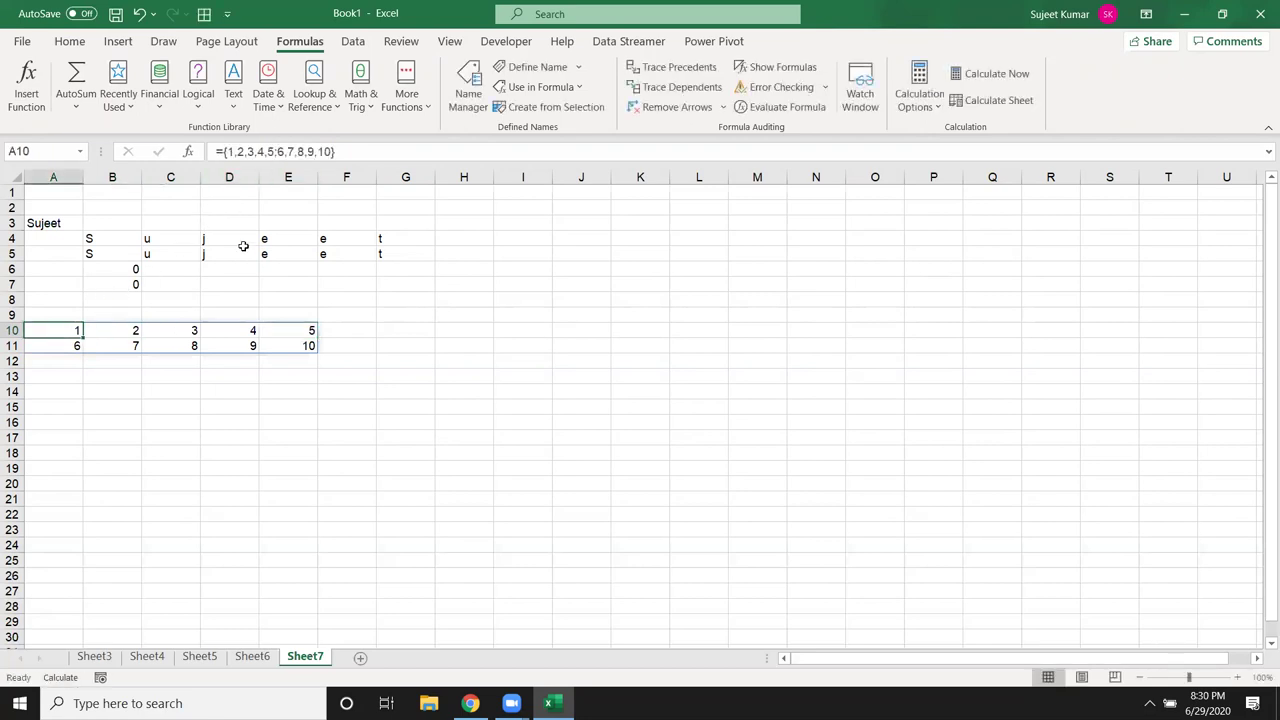
{"action": "left_click", "coordinate": [277, 152]}
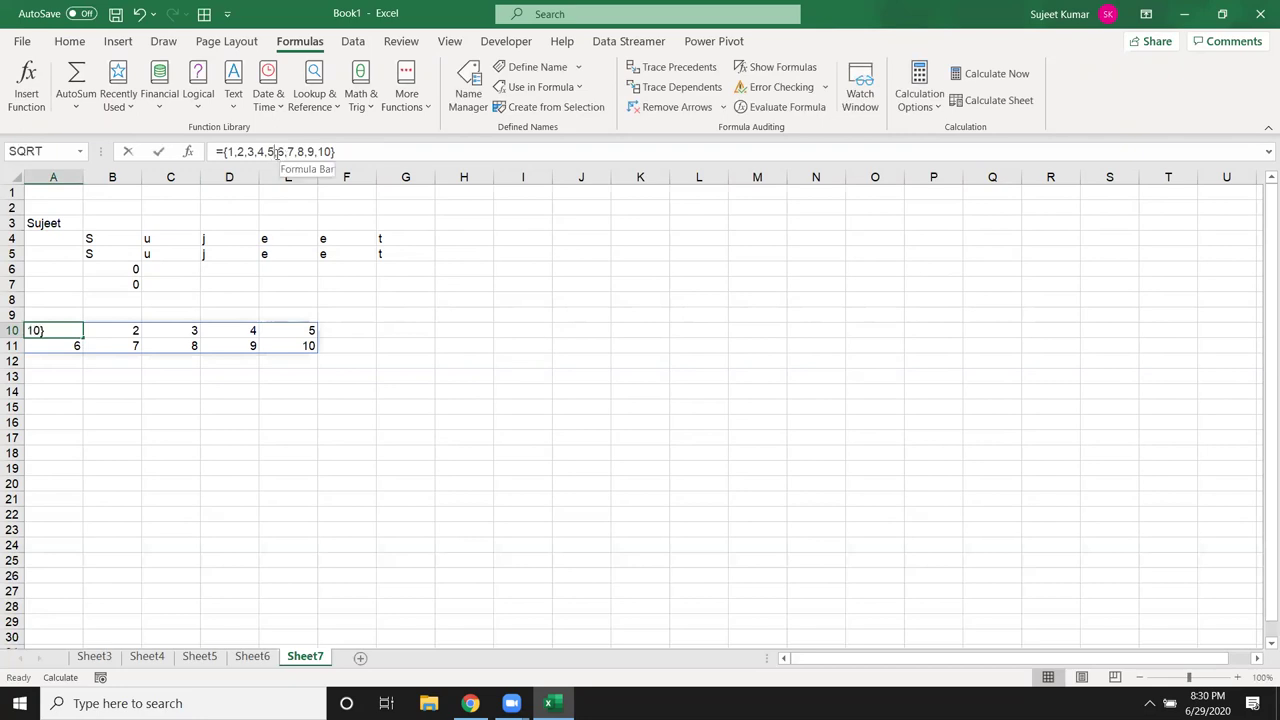
{"action": "key", "text": "BackSpace"}
{"action": "type", "text": ";"}
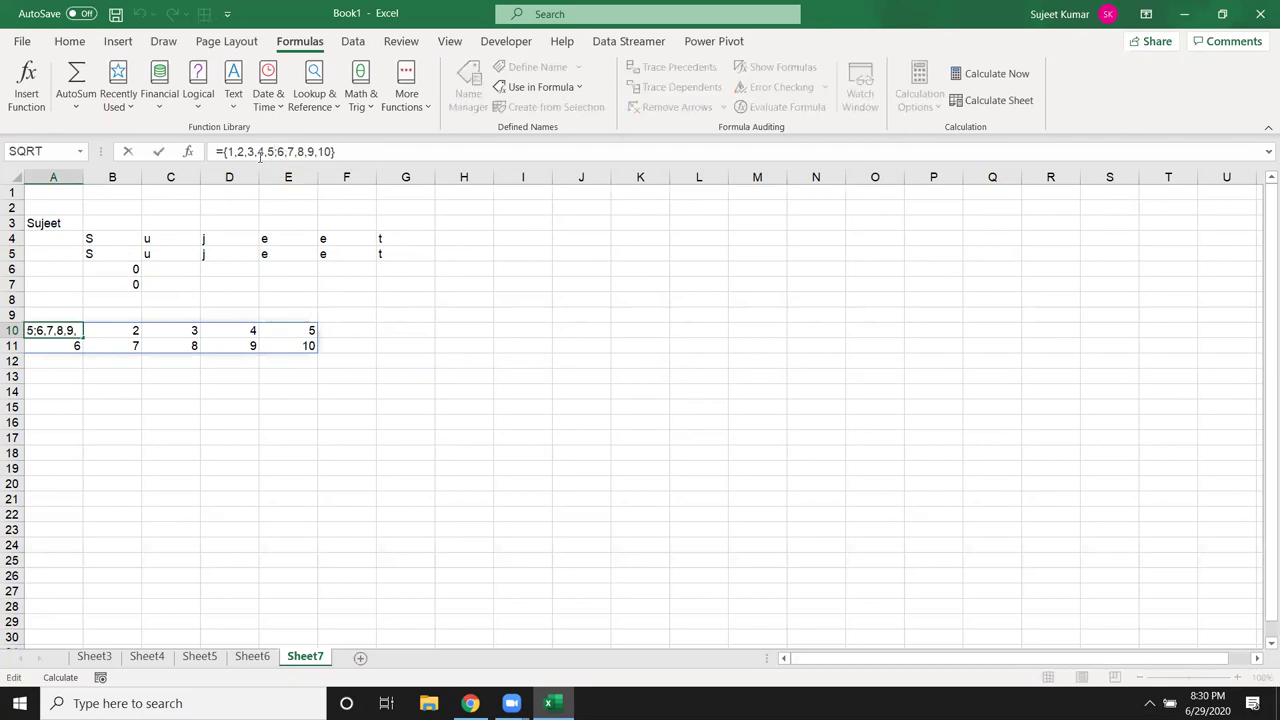
{"action": "left_click", "coordinate": [253, 152]}
{"action": "left_click", "coordinate": [275, 152]}
{"action": "key", "text": "ctrl+shift+Return"}
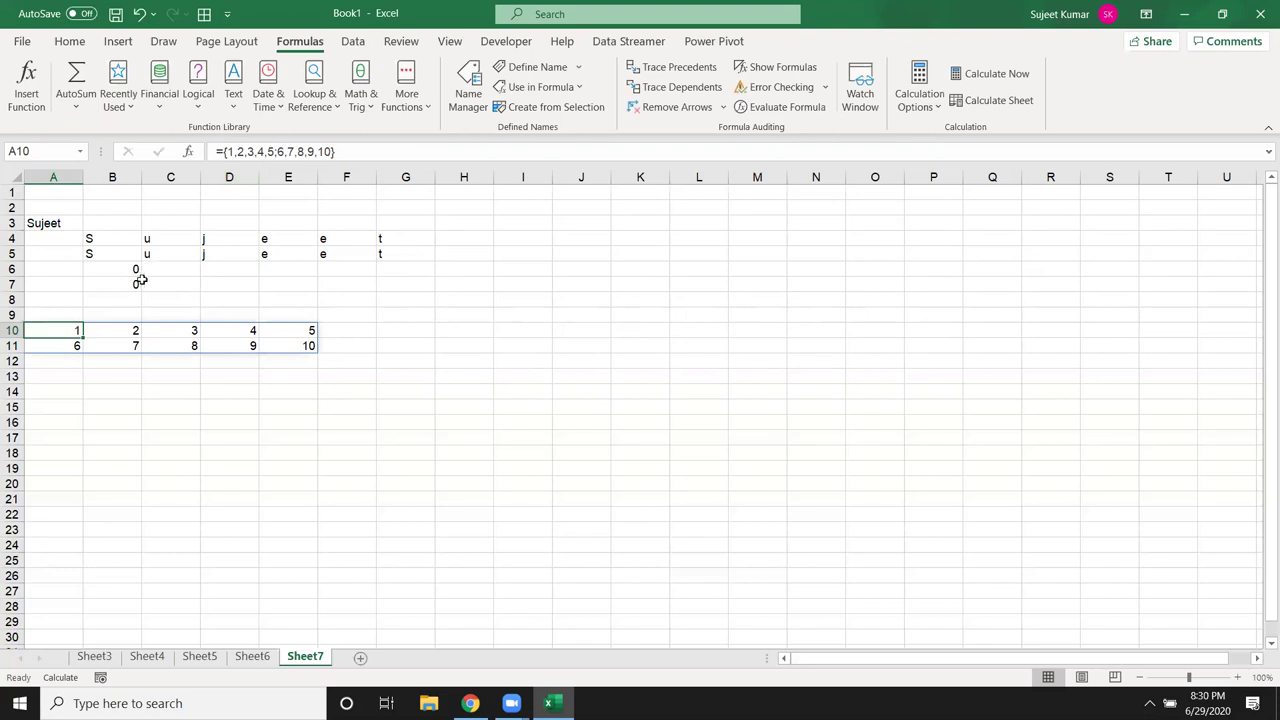
{"action": "left_click", "coordinate": [131, 284]}
{"action": "double_click", "coordinate": [131, 284]}
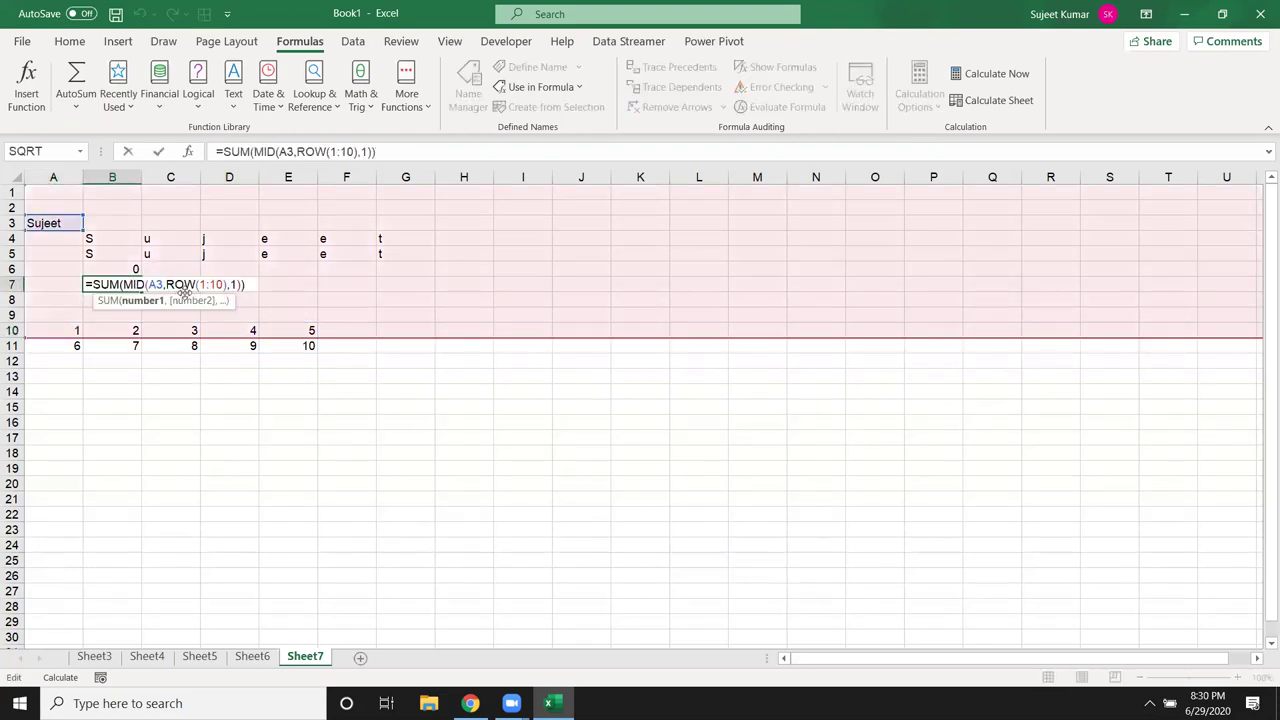
{"action": "key", "text": "ctrl+shift+Return"}
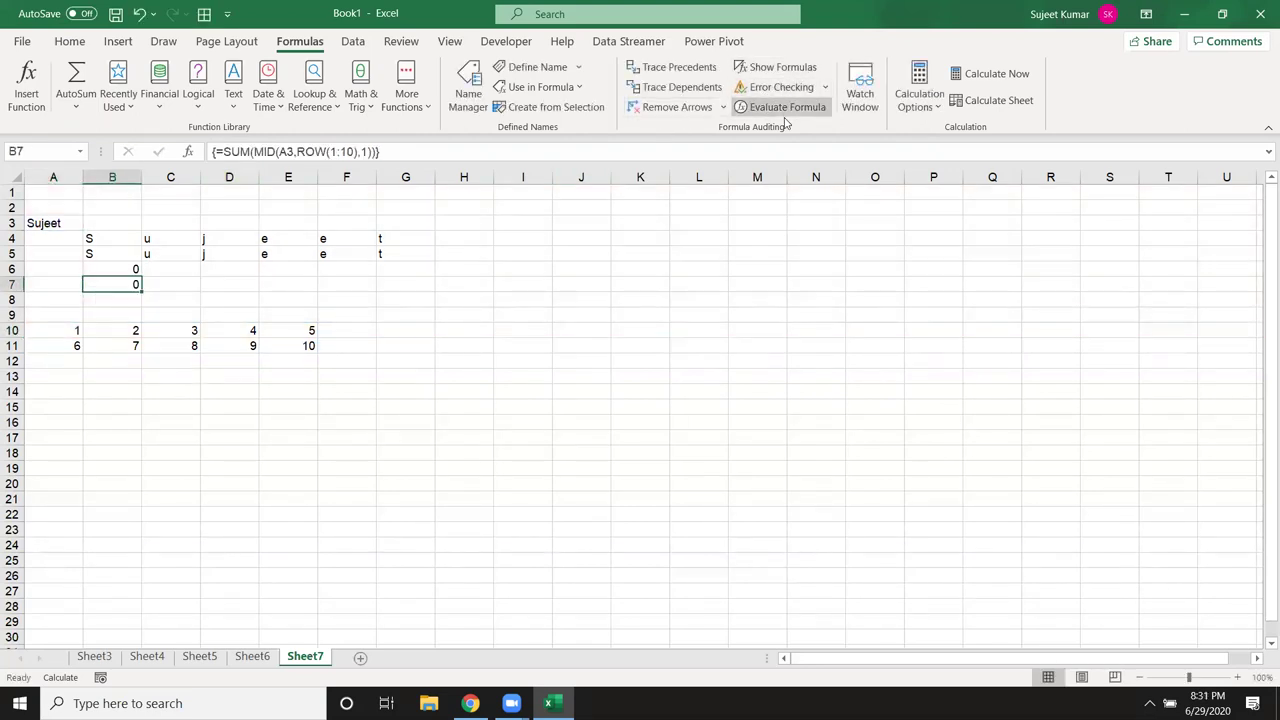
{"action": "left_click", "coordinate": [784, 107]}
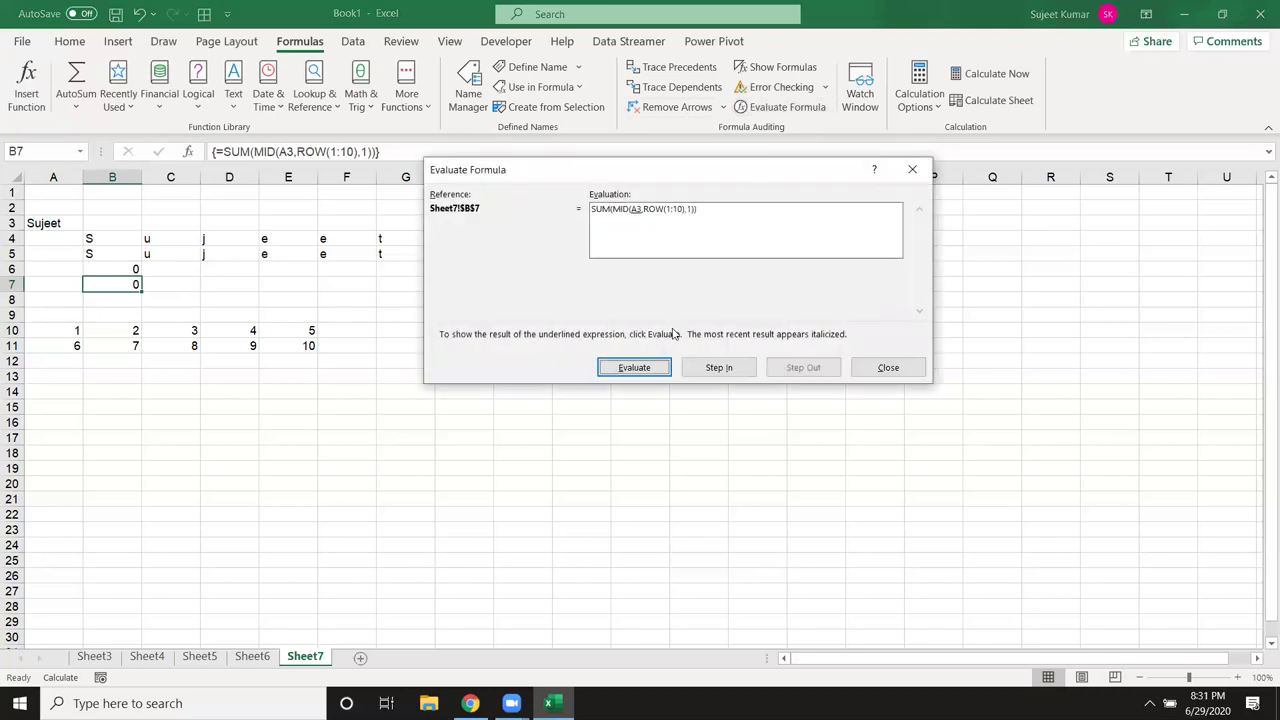
{"action": "left_click", "coordinate": [648, 366]}
{"action": "left_click", "coordinate": [640, 367]}
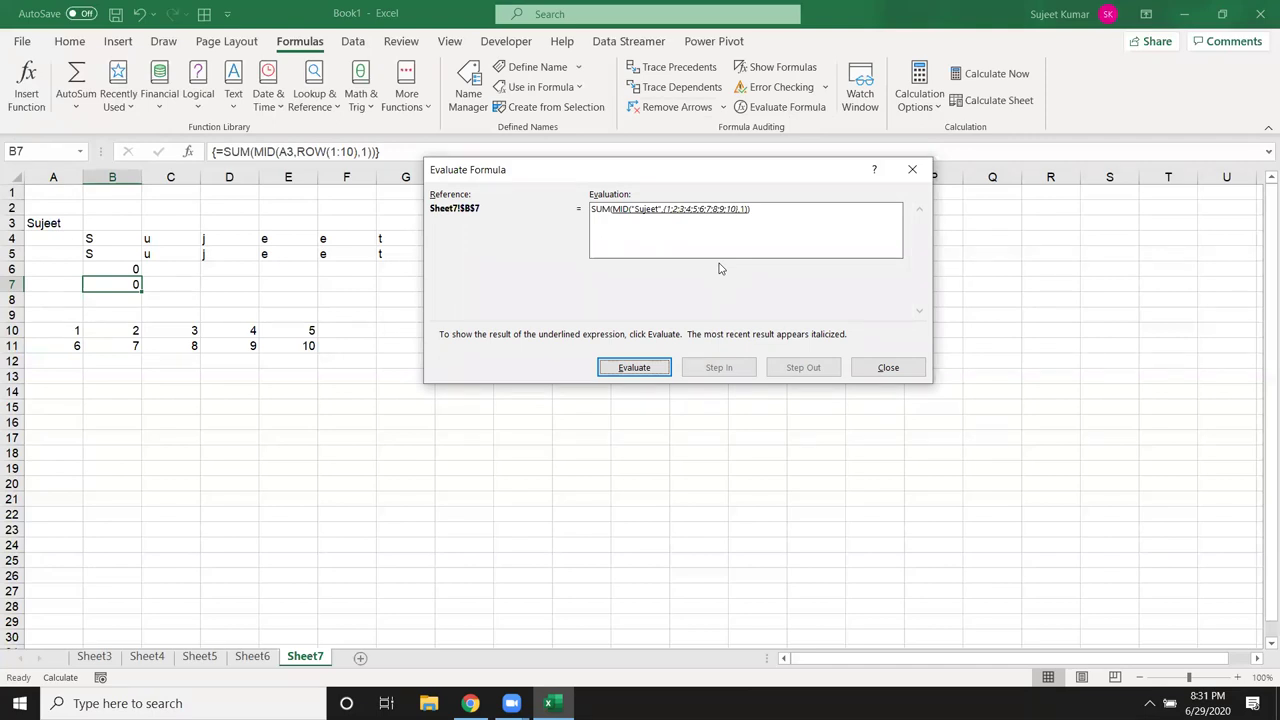
{"action": "key", "text": "Escape"}
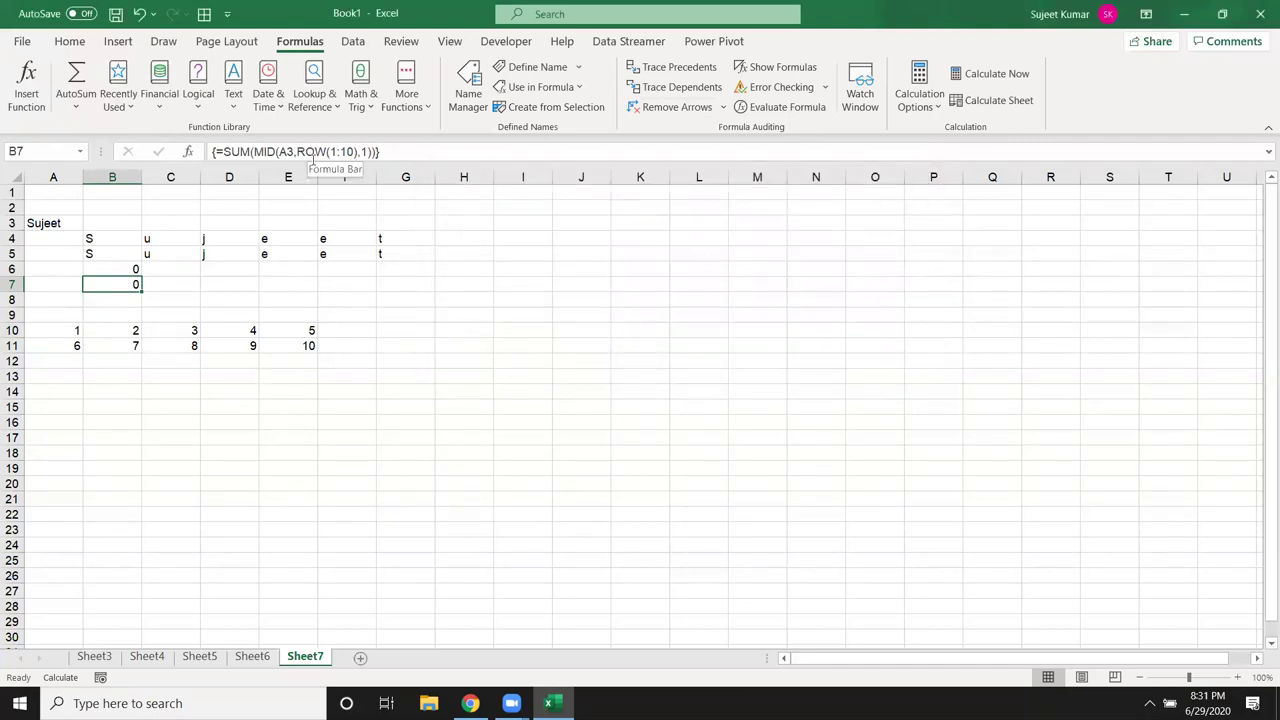
- Replace ROW(1:10) with COLUMN(1:1) in B7's formula and recommit it as an array formula
{"action": "left_click_drag", "start_coordinate": [296, 152], "coordinate": [359, 152]}
{"action": "key", "text": "BackSpace"}
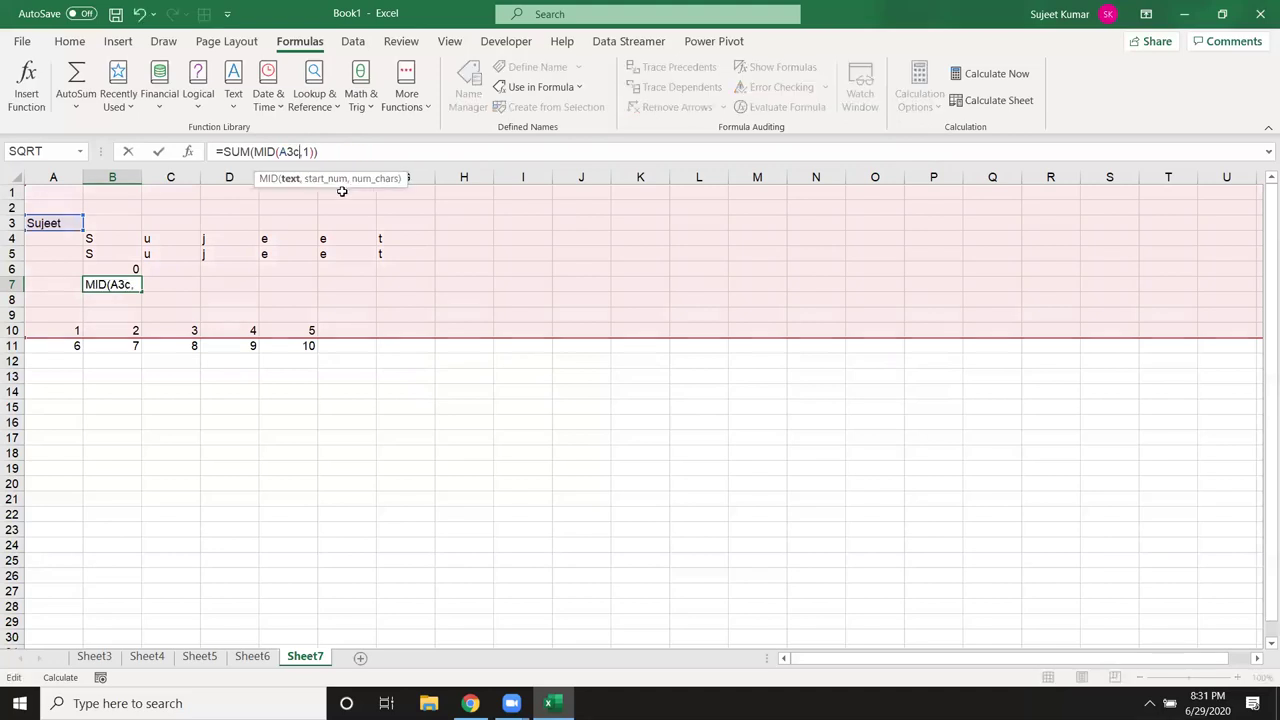
{"action": "type", "text": "col"}
{"action": "key", "text": "BackSpace"}
{"action": "key", "text": "BackSpace"}
{"action": "key", "text": "BackSpace"}
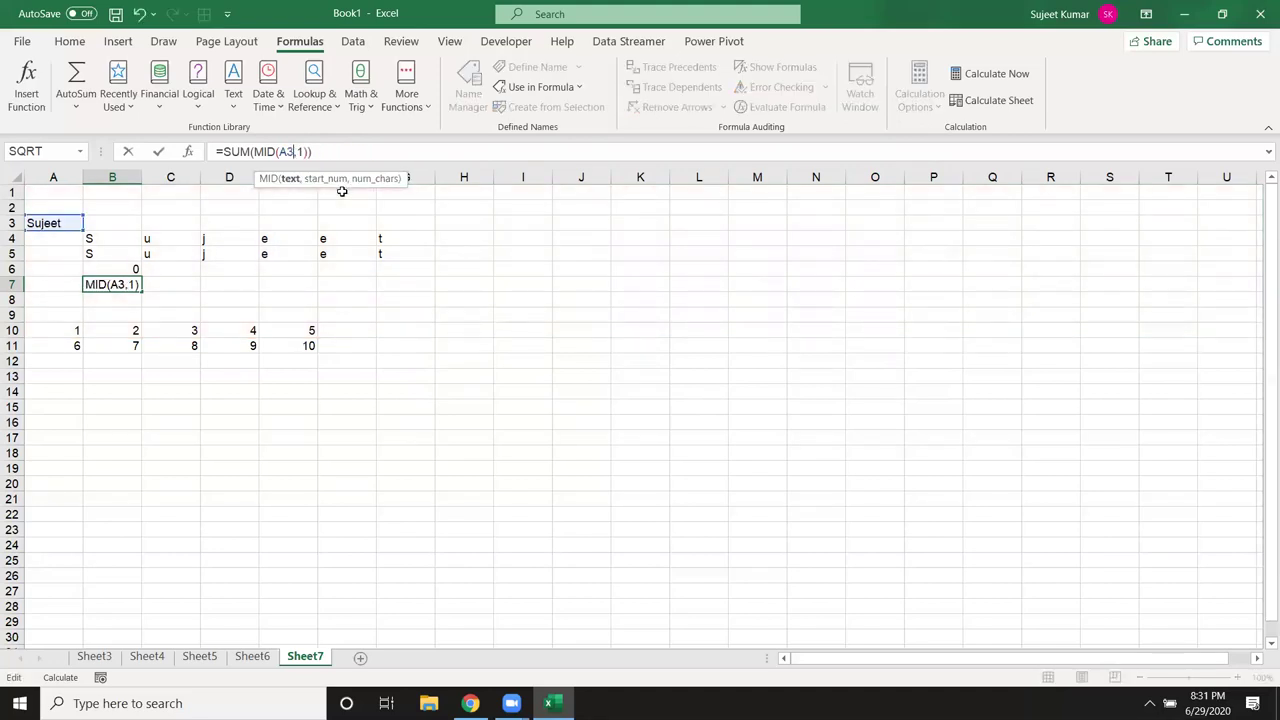
{"action": "type", "text": ","}
{"action": "type", "text": "ol"}
{"action": "key", "text": "Tab"}
{"action": "type", "text": "1:1)"}
{"action": "key", "text": "ctrl+shift+Return"}
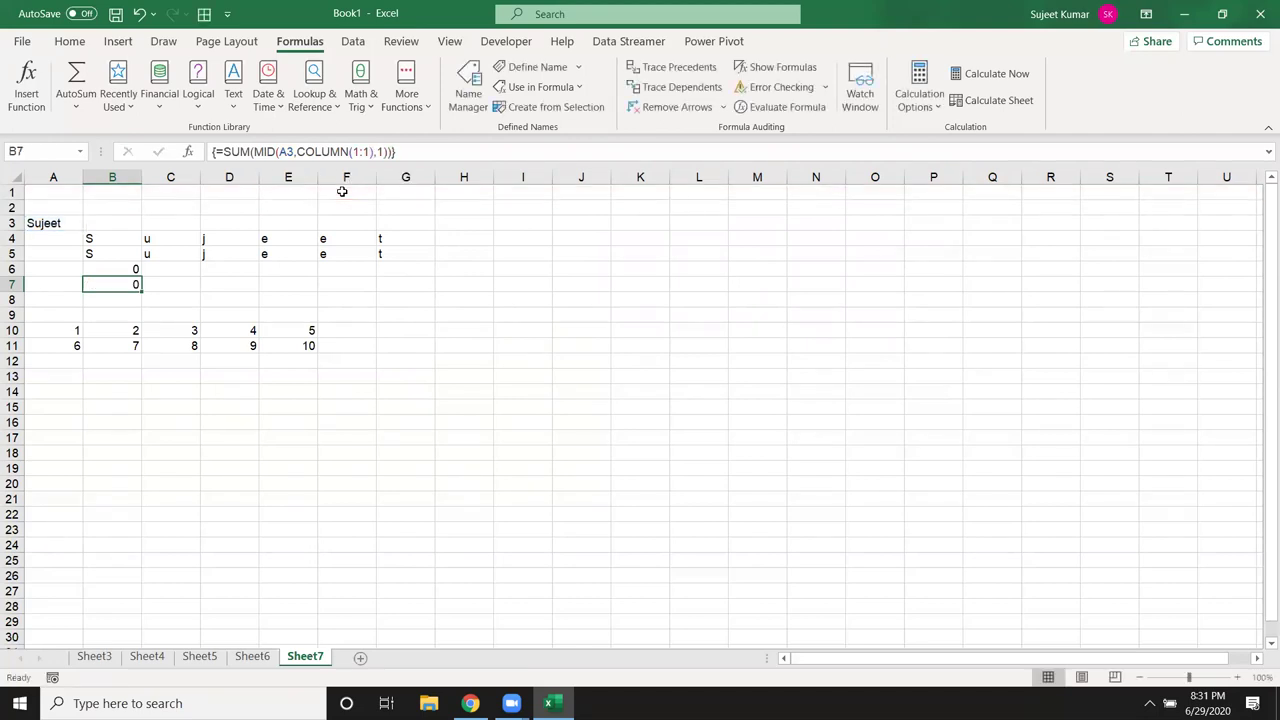
- Evaluate B7 step by step: A3's text, COLUMN(1:1)'s number array, then MID's individual letters
{"action": "left_click", "coordinate": [780, 107]}
{"action": "left_click", "coordinate": [655, 369]}
{"action": "left_click", "coordinate": [653, 370]}
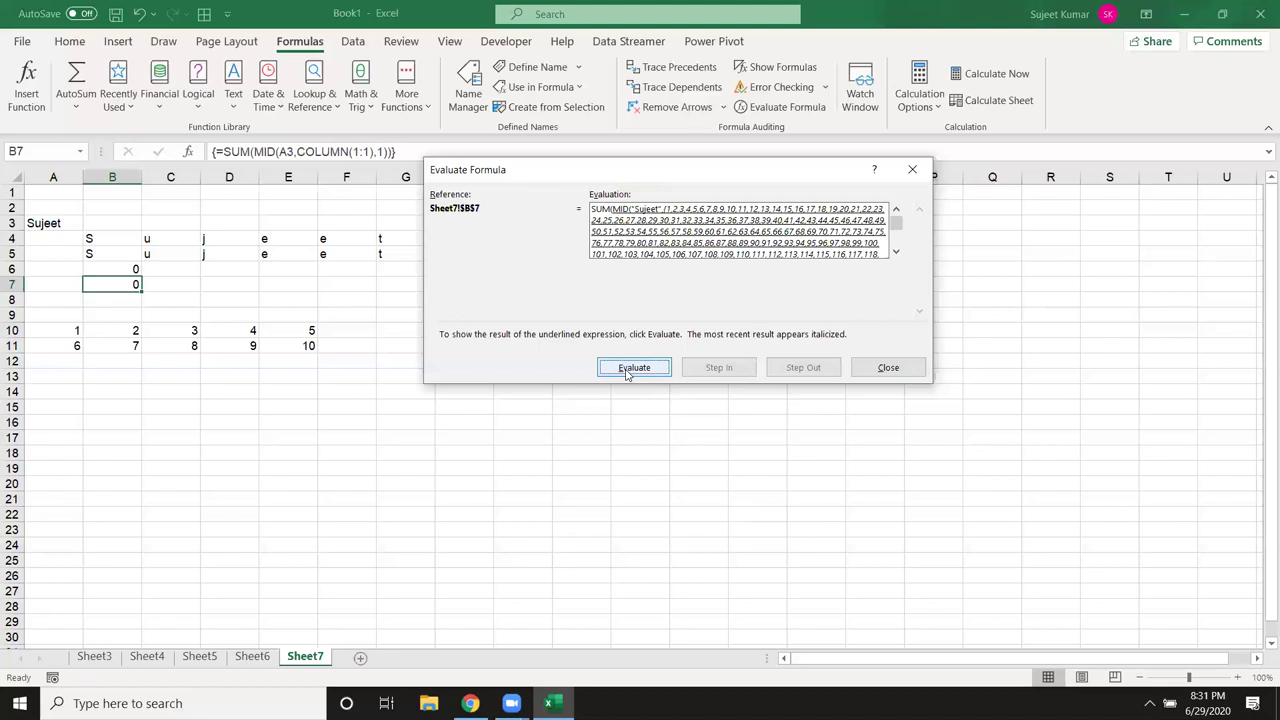
{"action": "left_click_drag", "start_coordinate": [898, 228], "coordinate": [894, 252]}
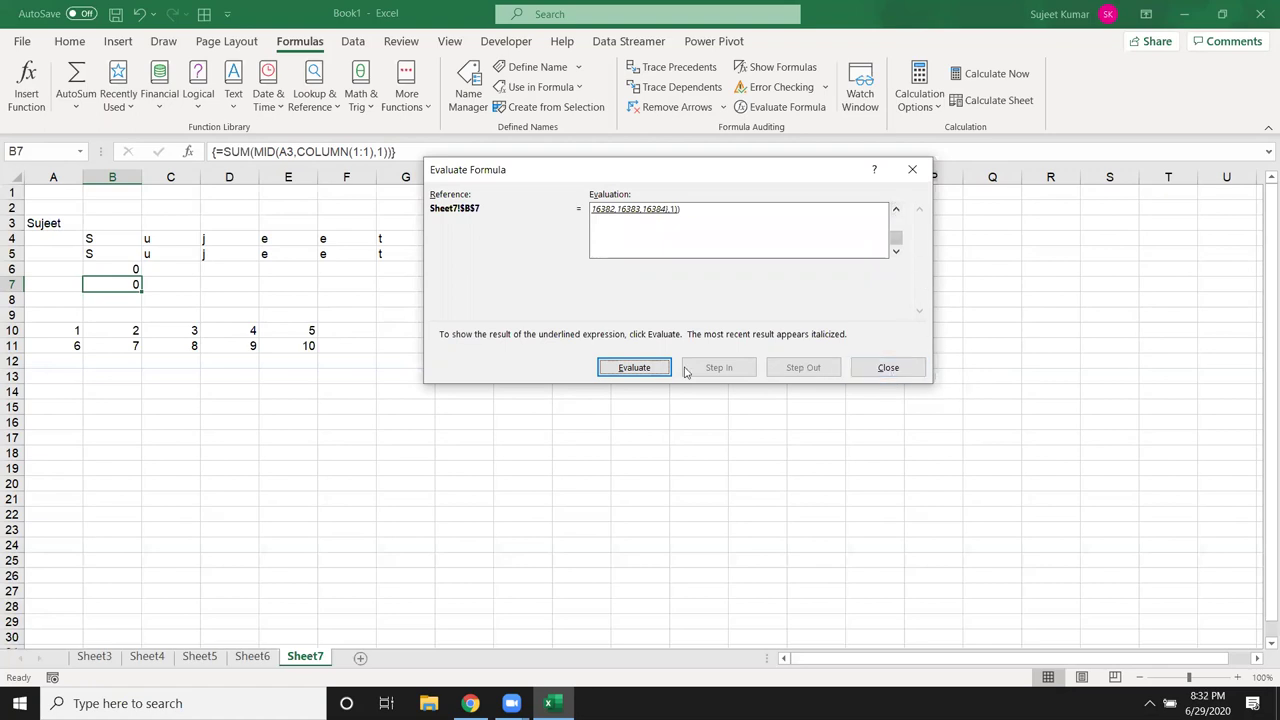
{"action": "left_click", "coordinate": [642, 368]}
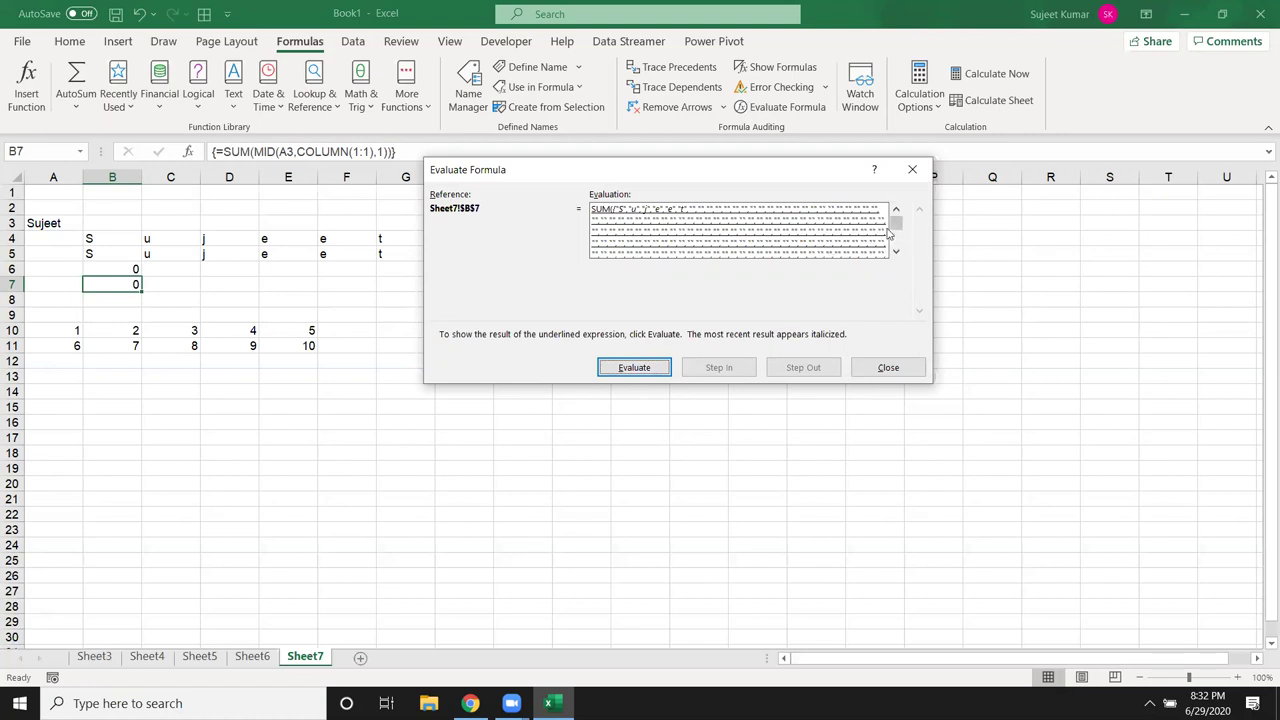
{"action": "mouse_move", "coordinate": [896, 222]}
{"action": "left_mouse_down"}
{"action": "mouse_move", "coordinate": [895, 252]}
{"action": "mouse_move", "coordinate": [893, 208]}
{"action": "left_mouse_up"}
{"action": "left_click", "coordinate": [883, 368]}
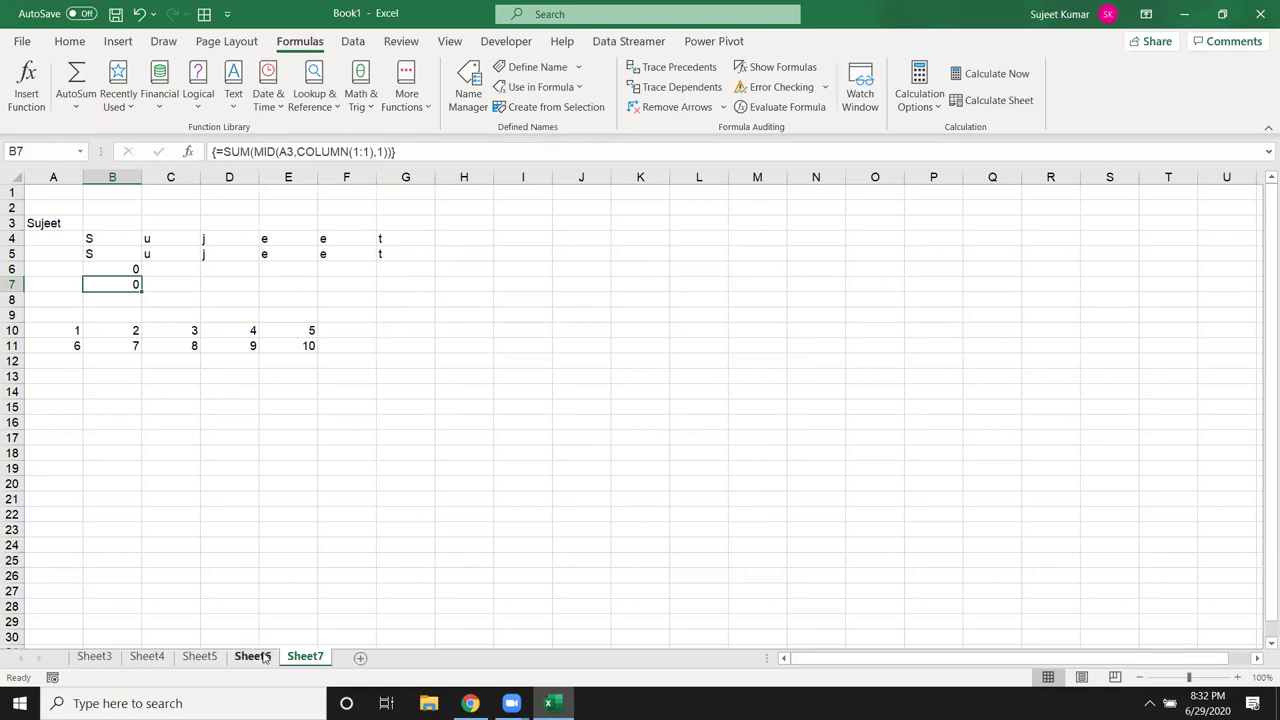
- Glance at Sheet6, then return to Sheet7
{"action": "left_click", "coordinate": [264, 656]}
{"action": "left_click", "coordinate": [300, 658]}
{"action": "left_click", "coordinate": [177, 254]}
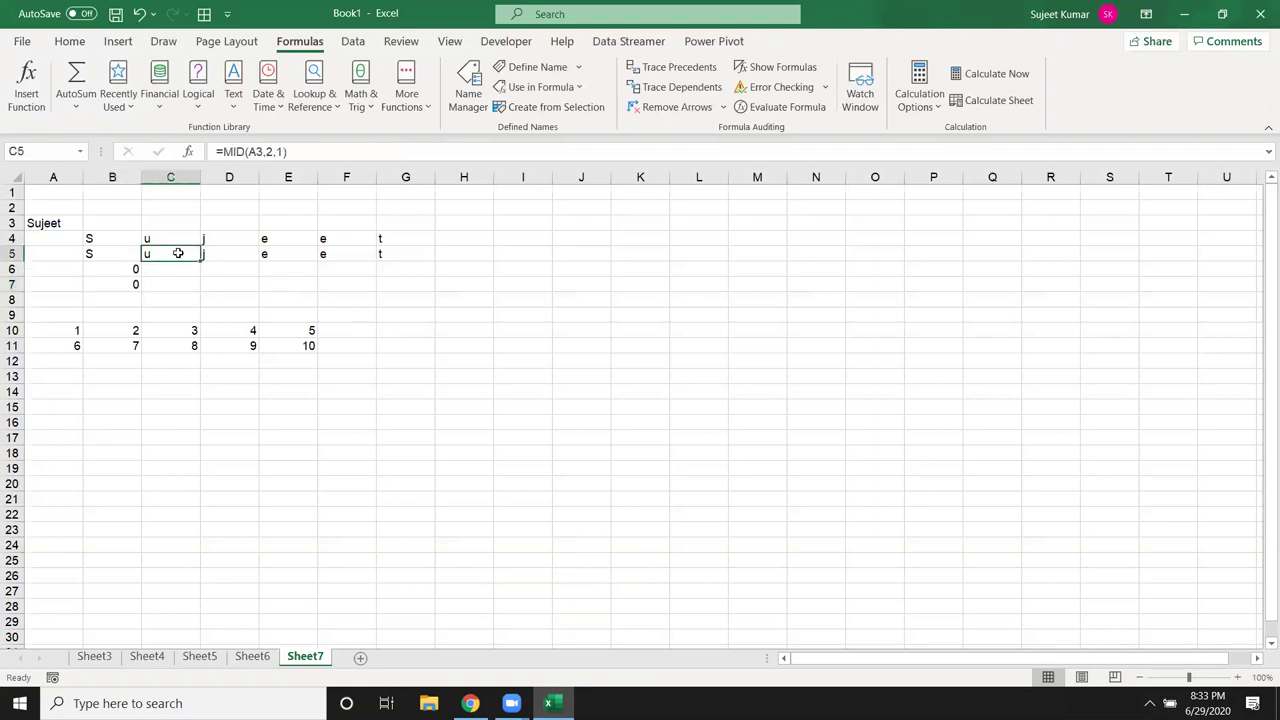
{"action": "left_click", "coordinate": [132, 267]}
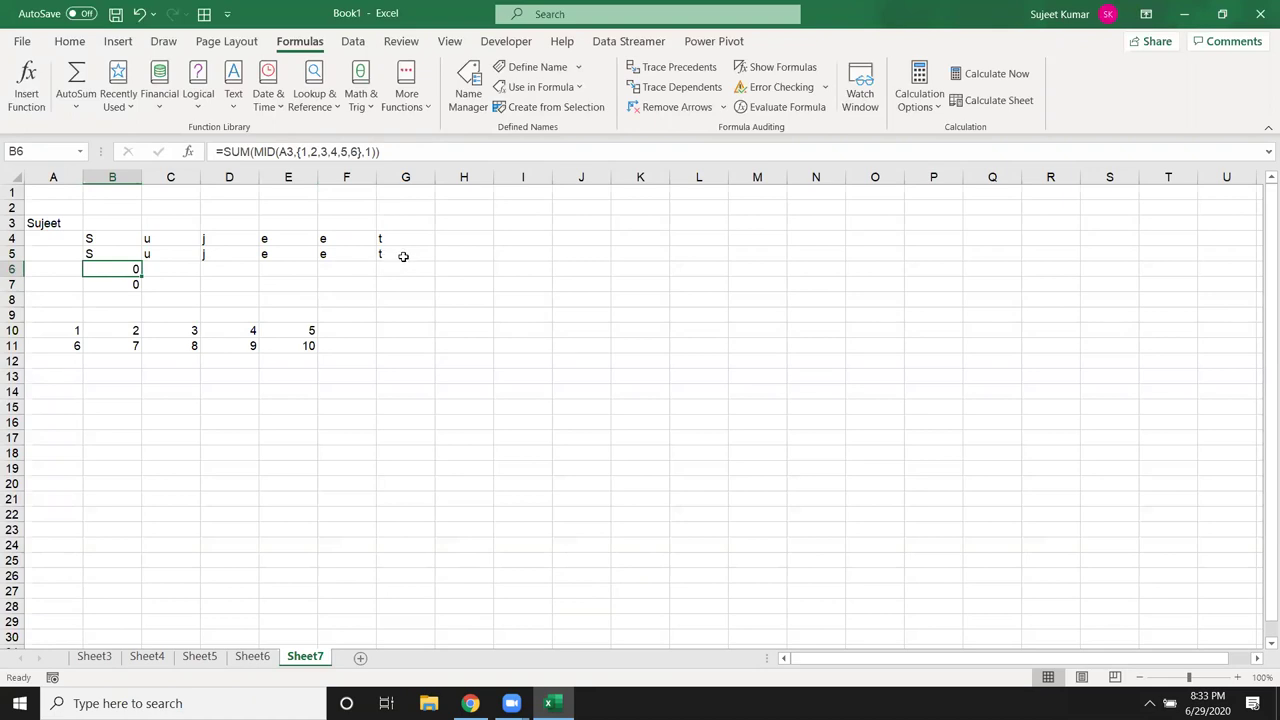
{"action": "left_click", "coordinate": [132, 284]}
{"action": "left_click", "coordinate": [783, 112]}
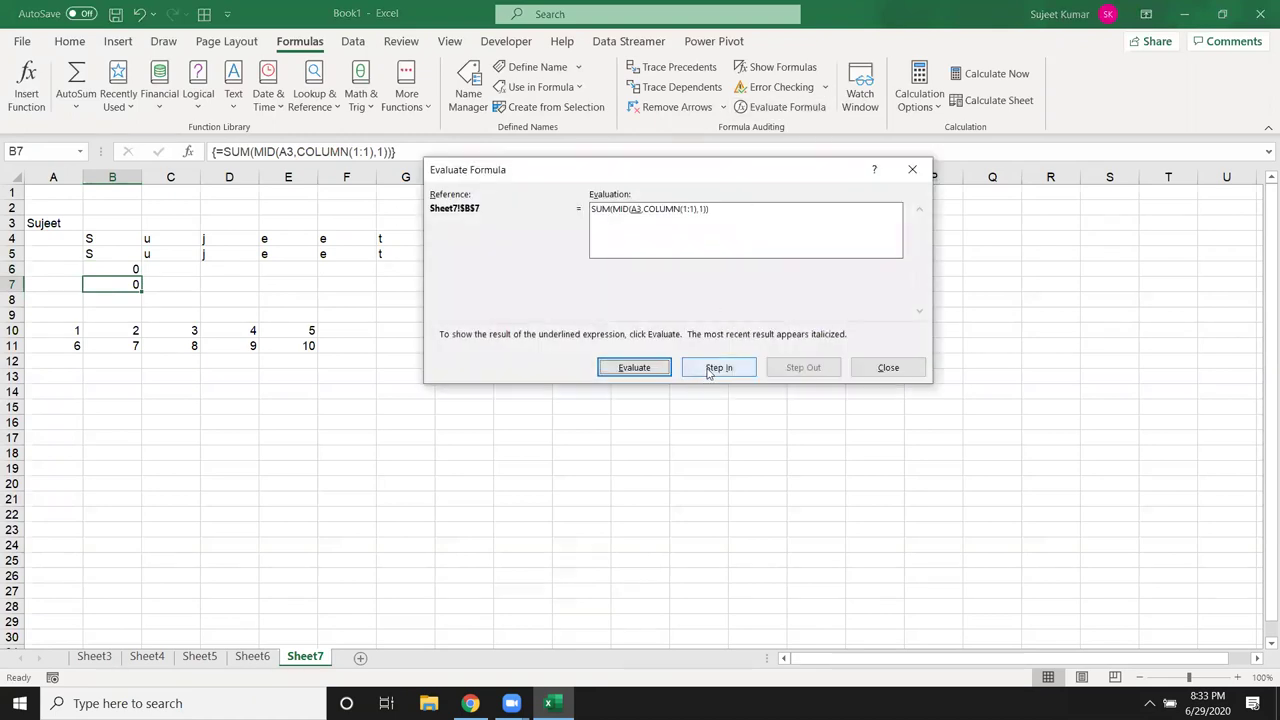
{"action": "left_click", "coordinate": [656, 372]}
{"action": "left_click", "coordinate": [656, 372]}
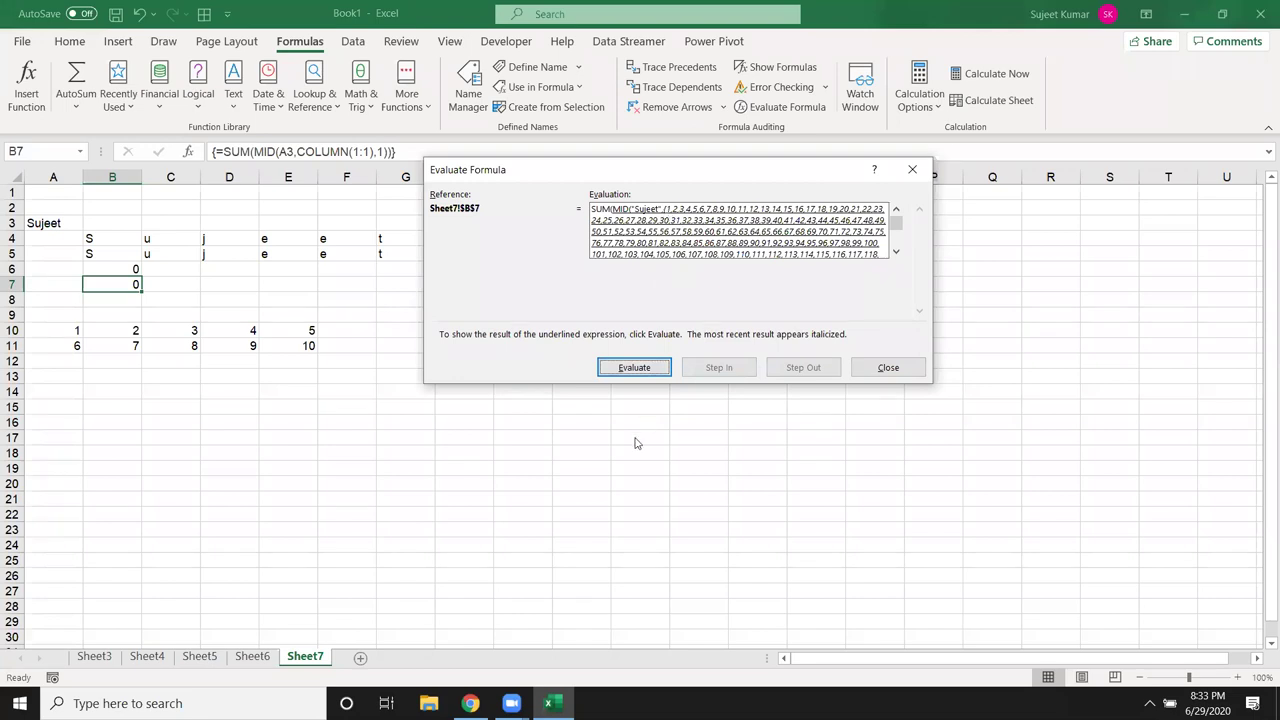
{"action": "left_click", "coordinate": [905, 369]}
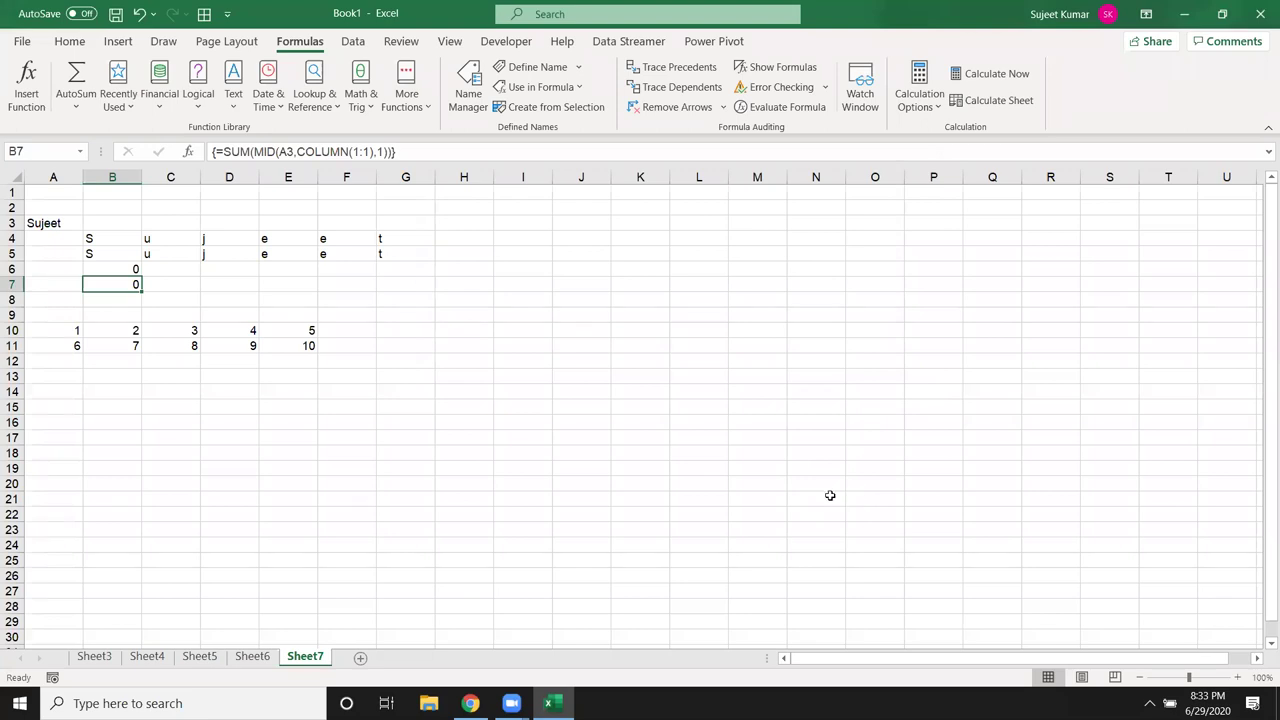
{"action": "left_click", "coordinate": [125, 268]}
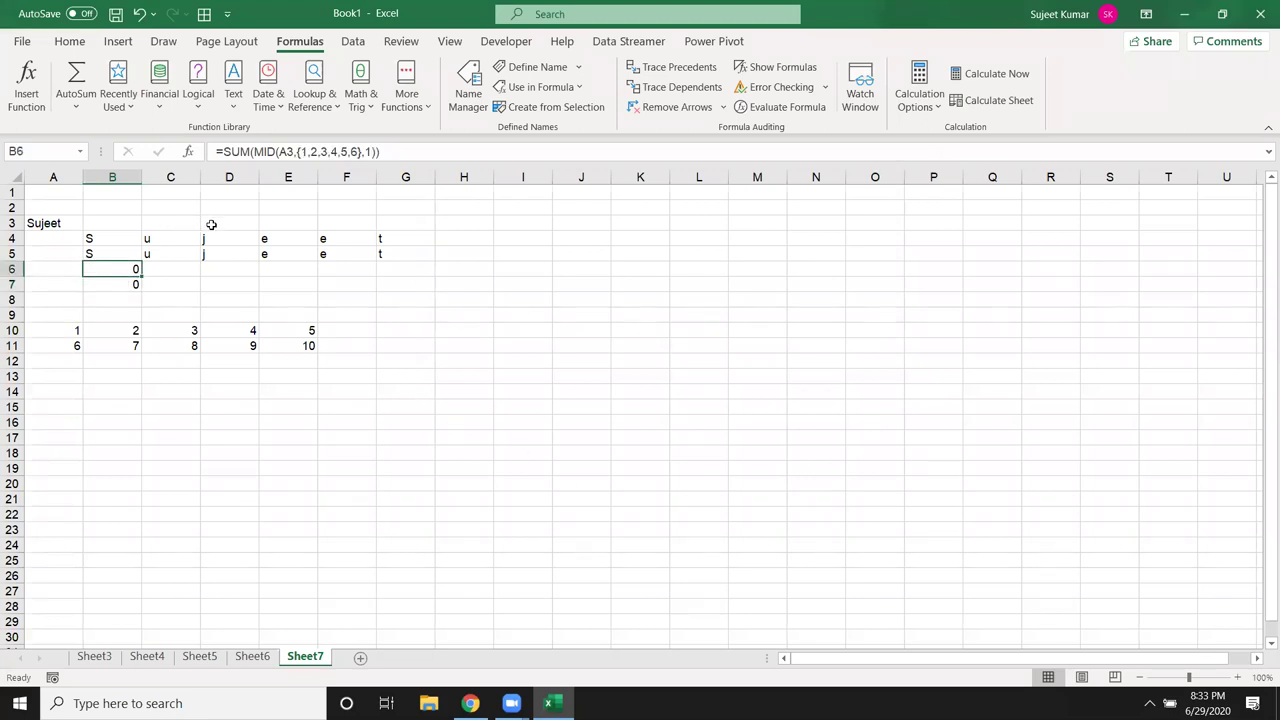
{"action": "left_click", "coordinate": [132, 283]}
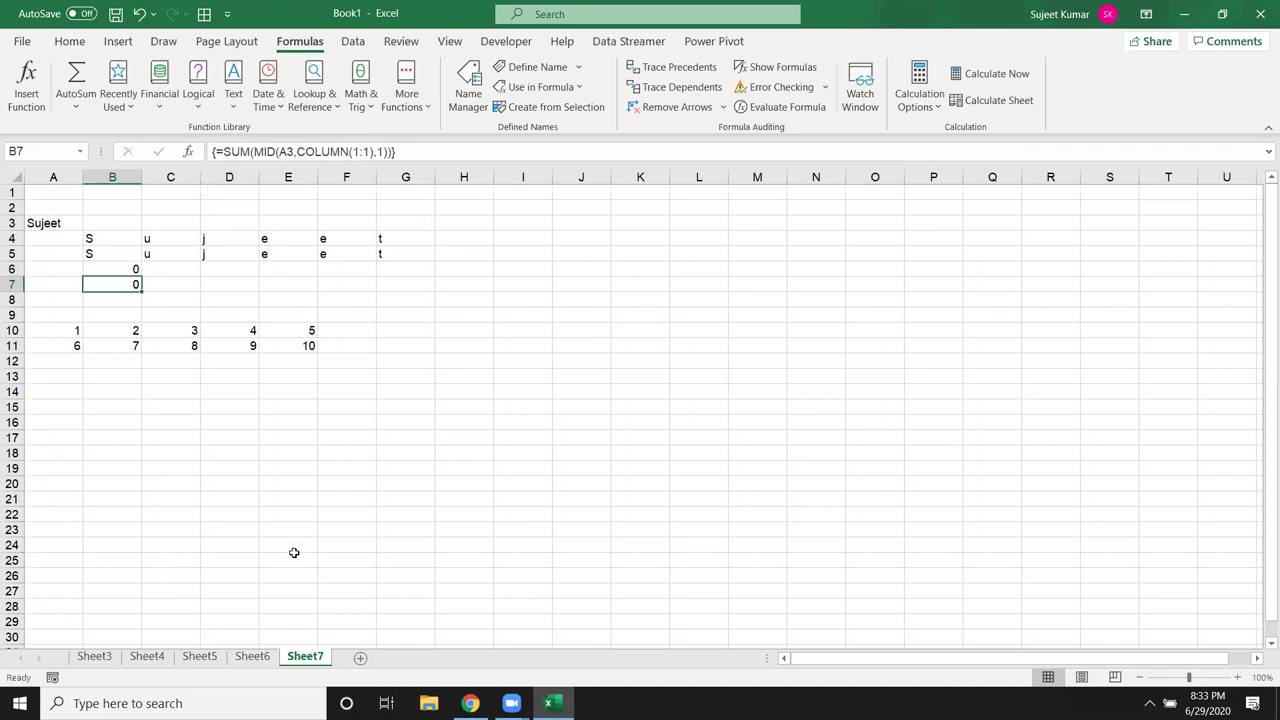
- Type 10, 30, 41, 52 and 36 into cells A15 through E15
{"action": "left_click_drag", "start_coordinate": [305, 346], "coordinate": [5, 202]}
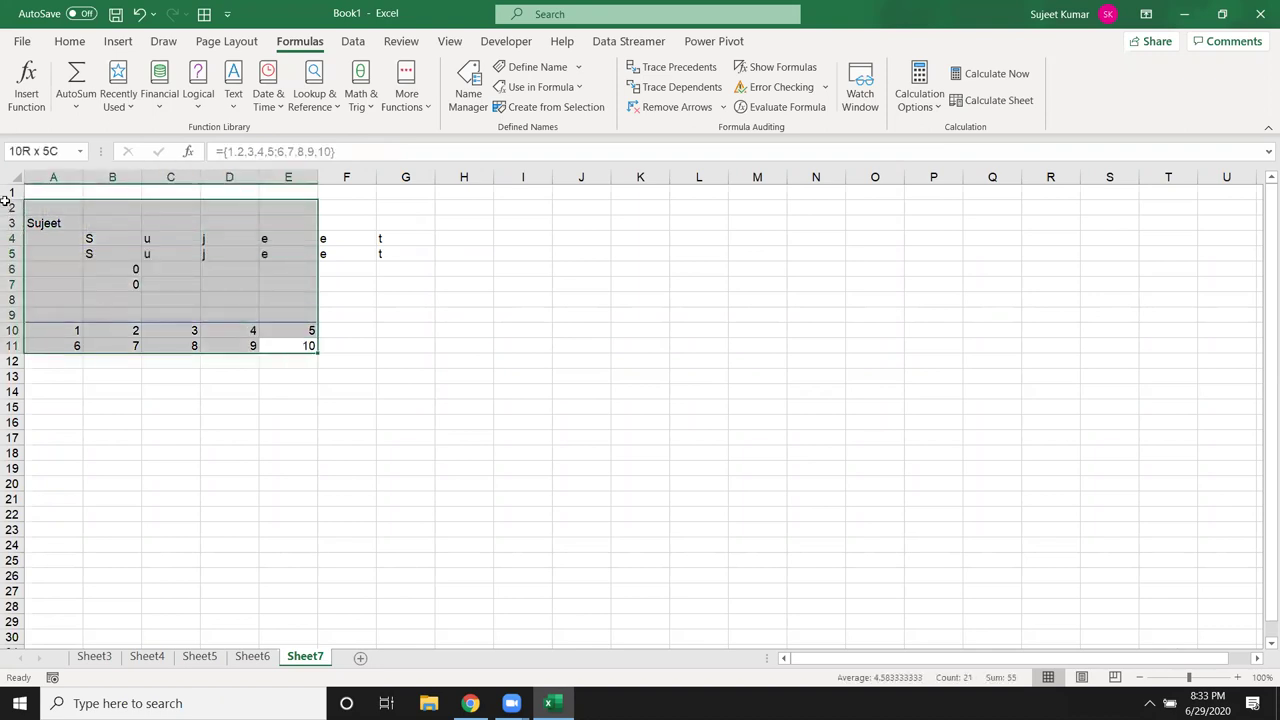
{"action": "left_click", "coordinate": [336, 332]}
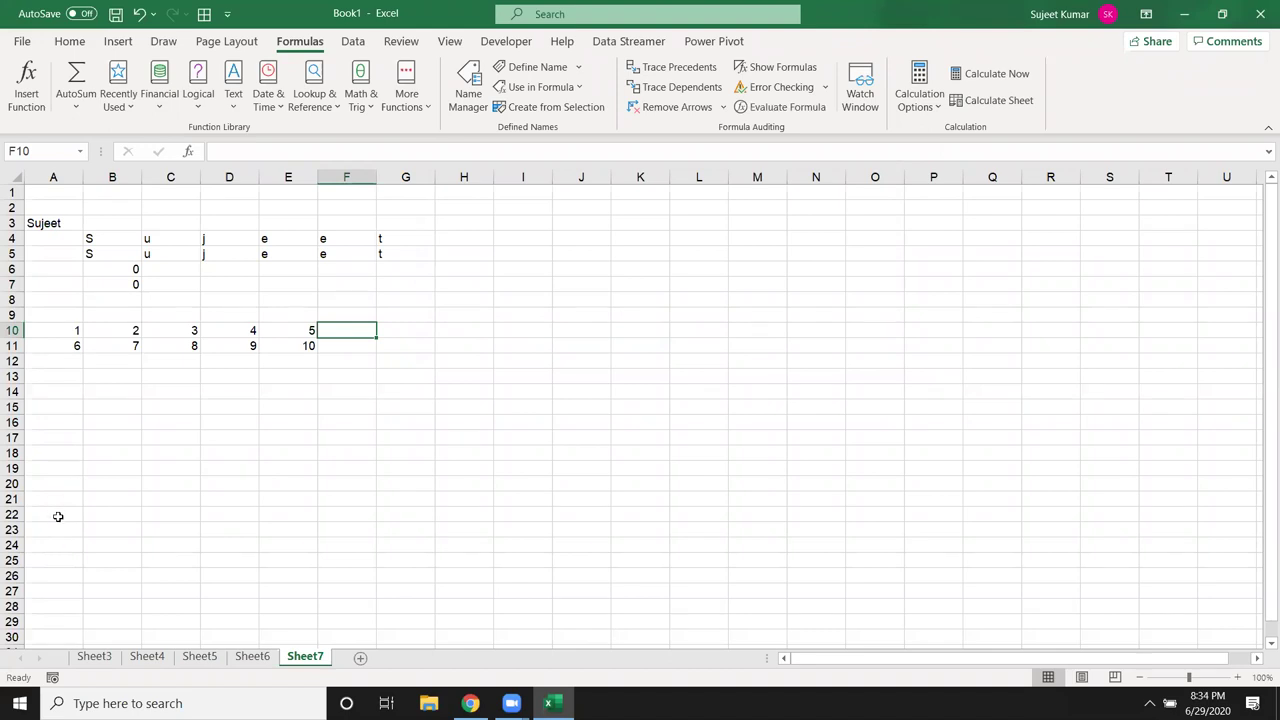
{"action": "left_click", "coordinate": [82, 405]}
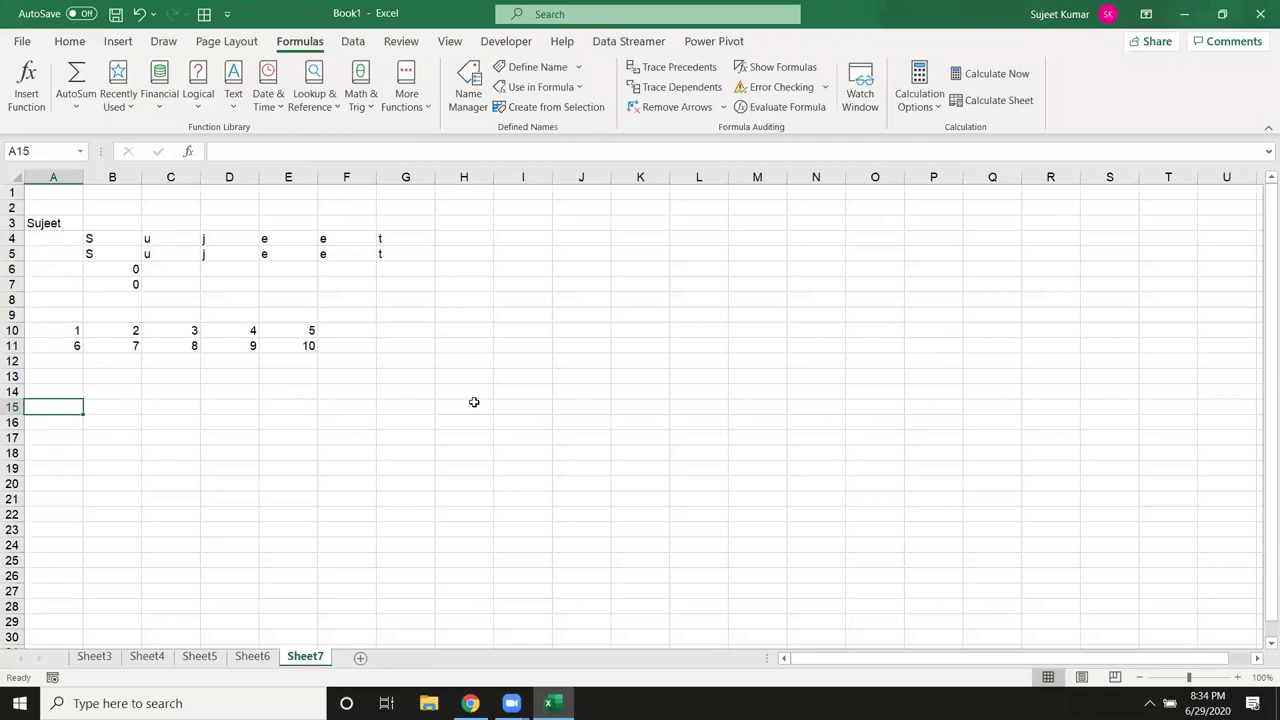
{"action": "type", "text": "10"}
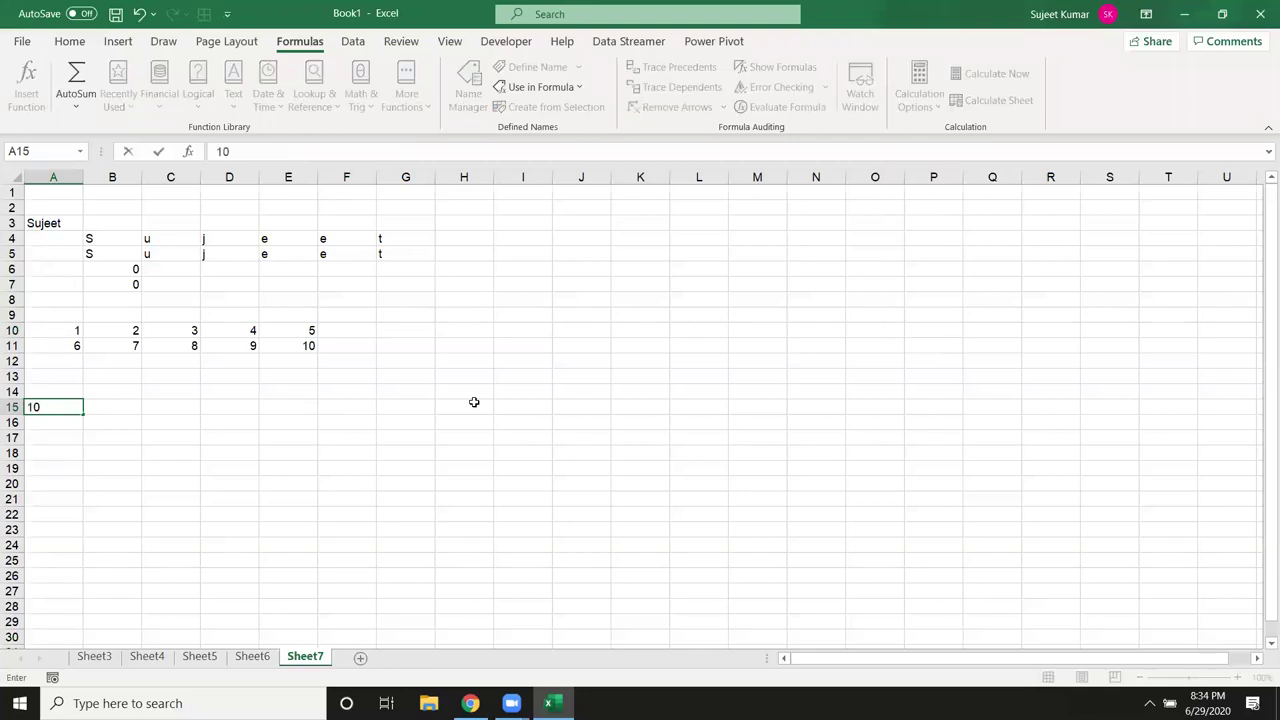
{"action": "key", "text": "Tab"}
{"action": "type", "text": "30"}
{"action": "key", "text": "Tab"}
{"action": "type", "text": "41"}
{"action": "key", "text": "Tab"}
{"action": "type", "text": "52"}
{"action": "key", "text": "Tab"}
{"action": "type", "text": "36"}
{"action": "key", "text": "Tab"}
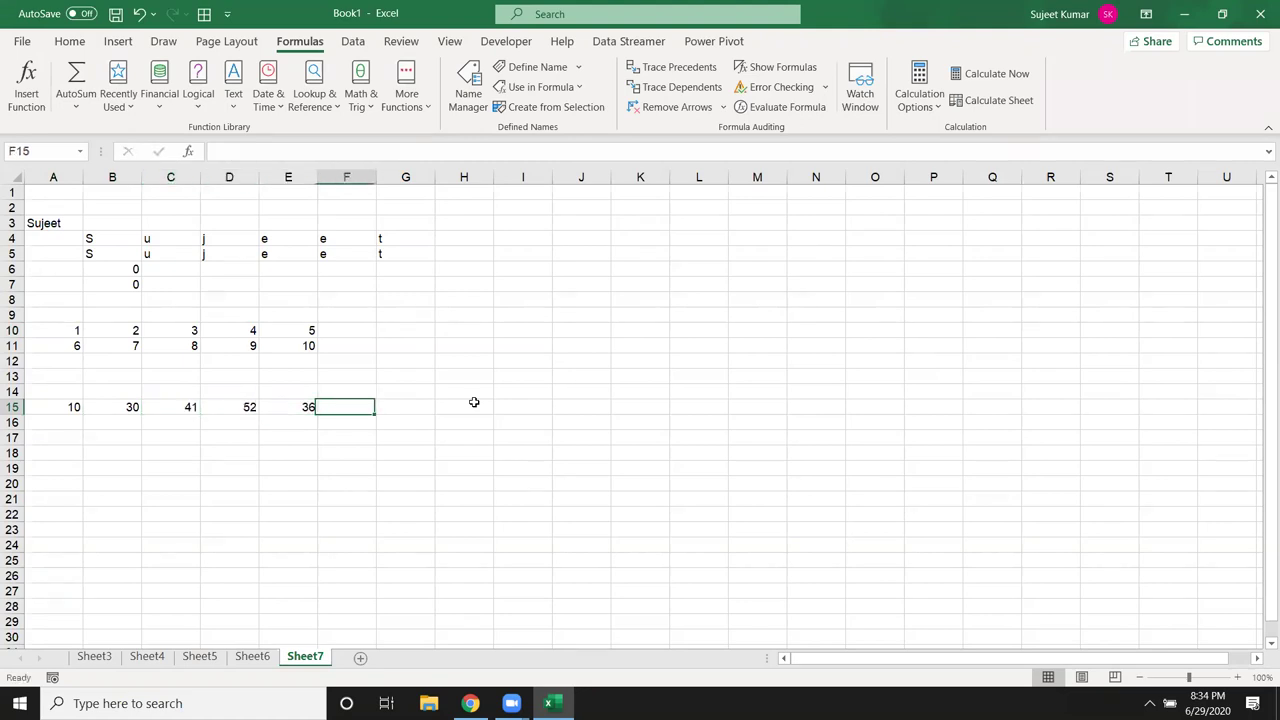
{"action": "key", "text": "Return"}
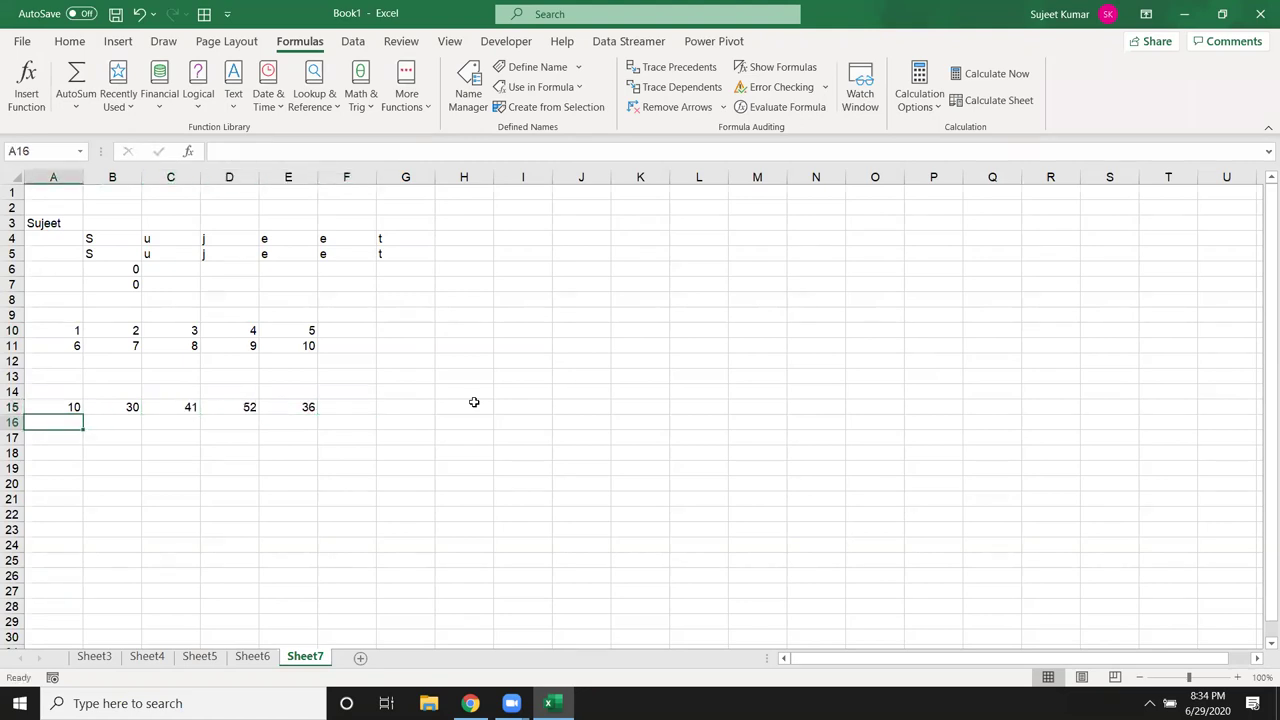
- Enter =A15+100 in A16 and fill it across to E16
{"action": "left_click", "coordinate": [287, 418]}
{"action": "left_click", "coordinate": [66, 422]}
{"action": "type", "text": "="}
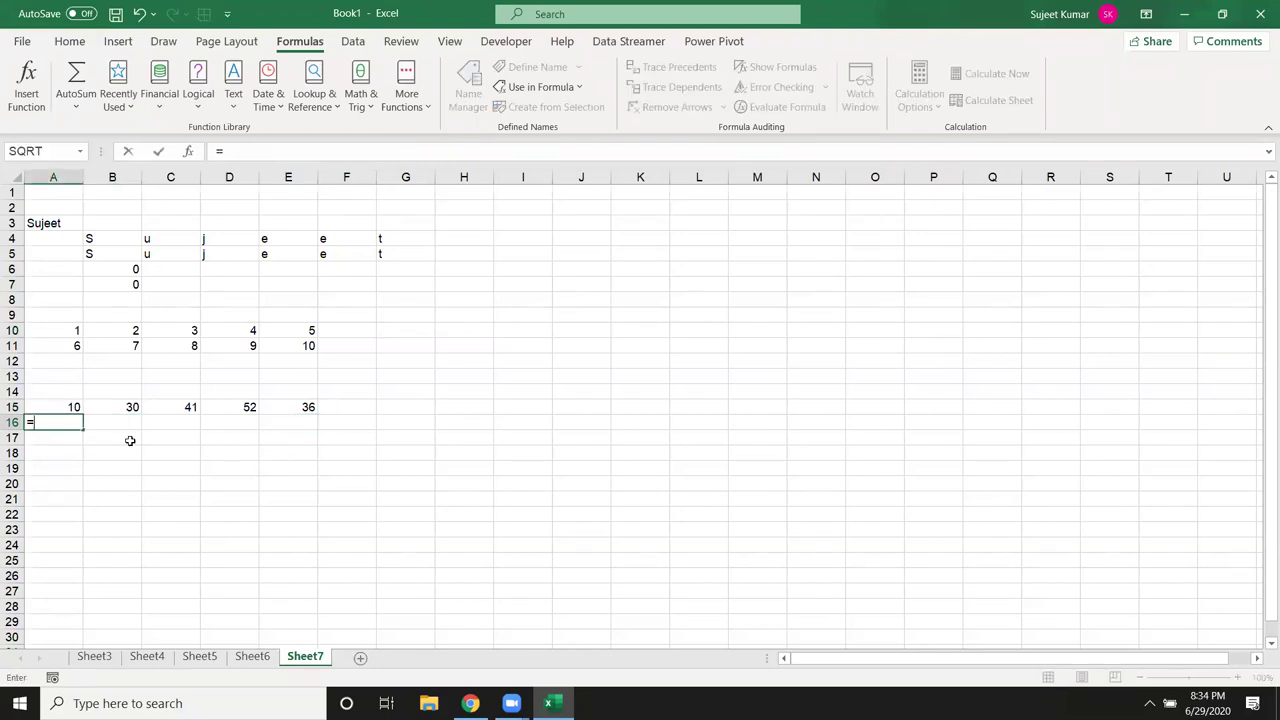
{"action": "key", "text": "Up"}
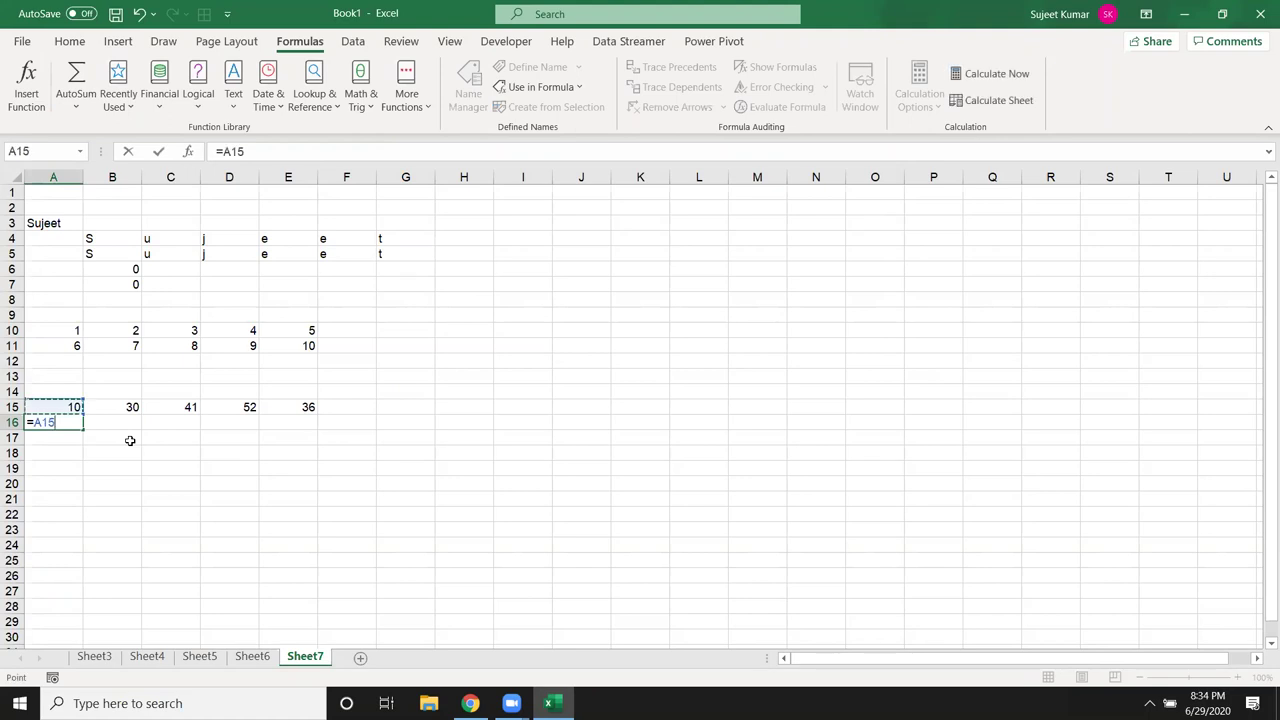
{"action": "type", "text": "+100"}
{"action": "key", "text": "Return"}
{"action": "key", "text": "Up"}
{"action": "key", "text": "shift+Right"}
{"action": "key", "text": "shift+Right"}
{"action": "key", "text": "shift+Right"}
{"action": "key", "text": "shift+Right"}
{"action": "key", "text": "ctrl+r"}
- Enter the 25% formula based on A16 in A17 and fill it across to E17
{"action": "key", "text": "Down"}
{"action": "type", "text": "="}
{"action": "key", "text": "Up"}
{"action": "type", "text": "*25"}
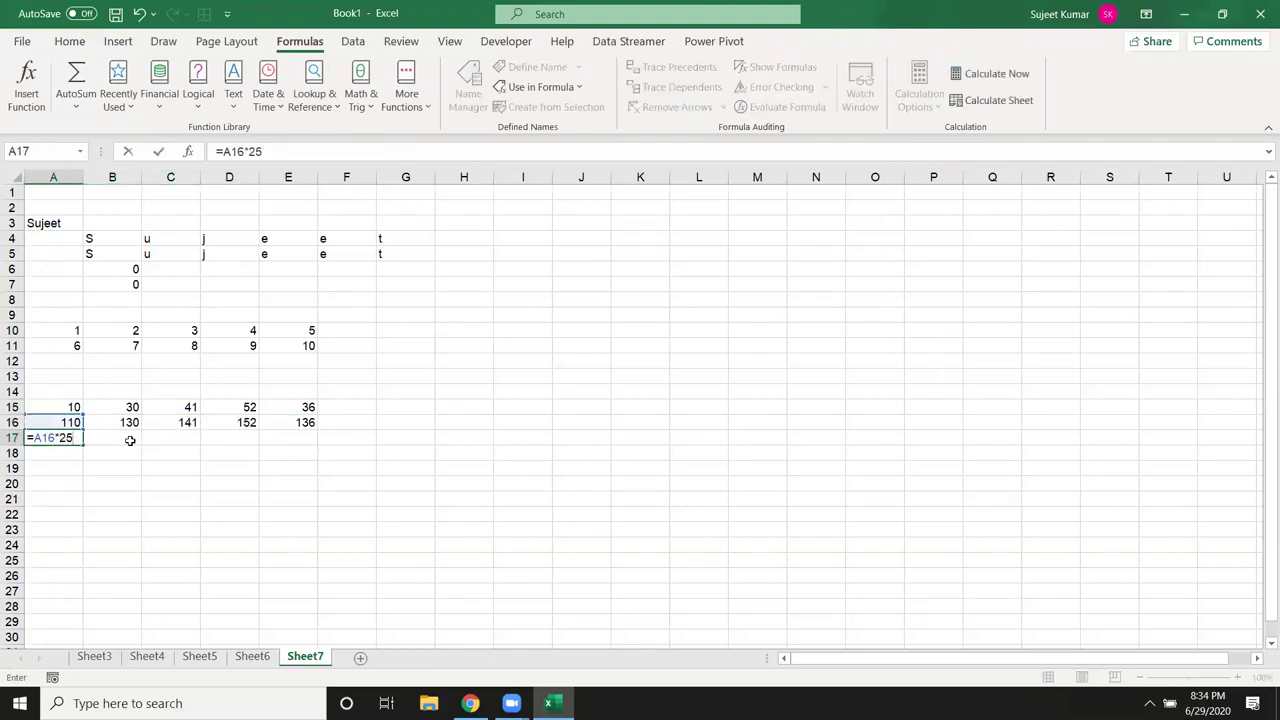
{"action": "key", "text": "Return"}
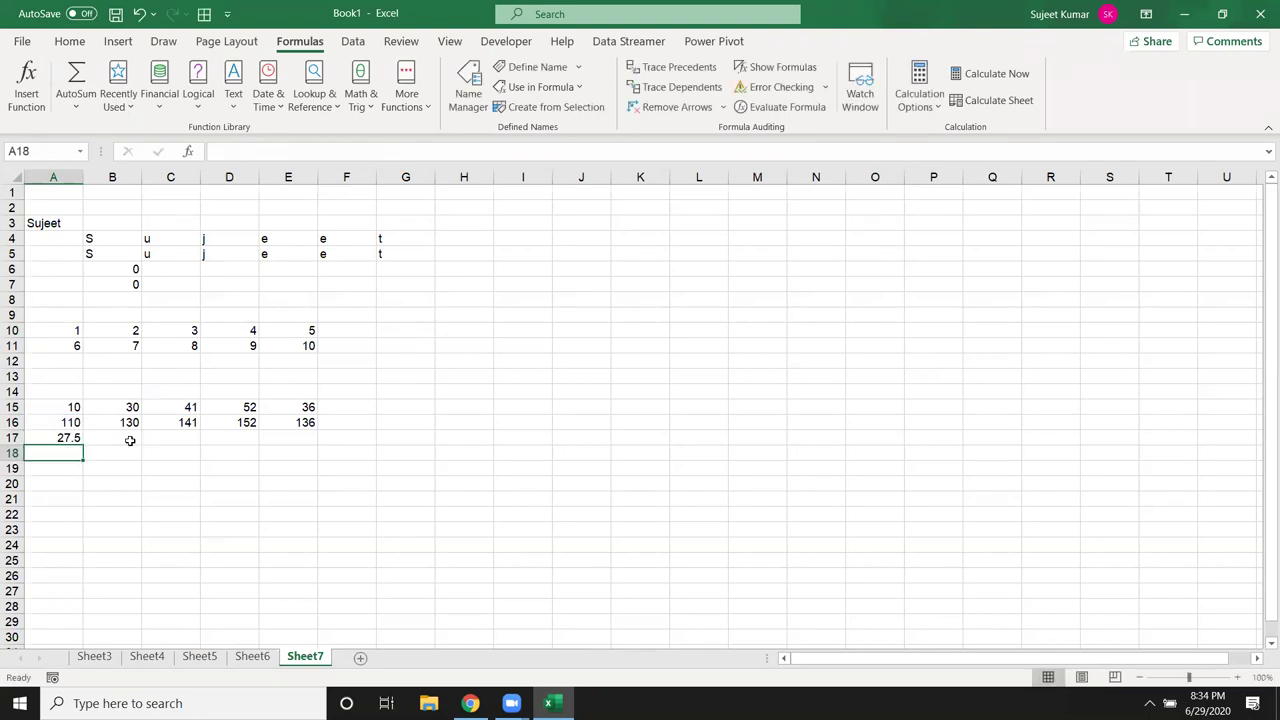
{"action": "key", "text": "Up"}
{"action": "key", "text": "shift+Right"}
{"action": "key", "text": "shift+Right"}
{"action": "key", "text": "shift+Right"}
{"action": "key", "text": "shift+Right"}
{"action": "key", "text": "shift+Right"}
{"action": "key", "text": "shift+Left"}
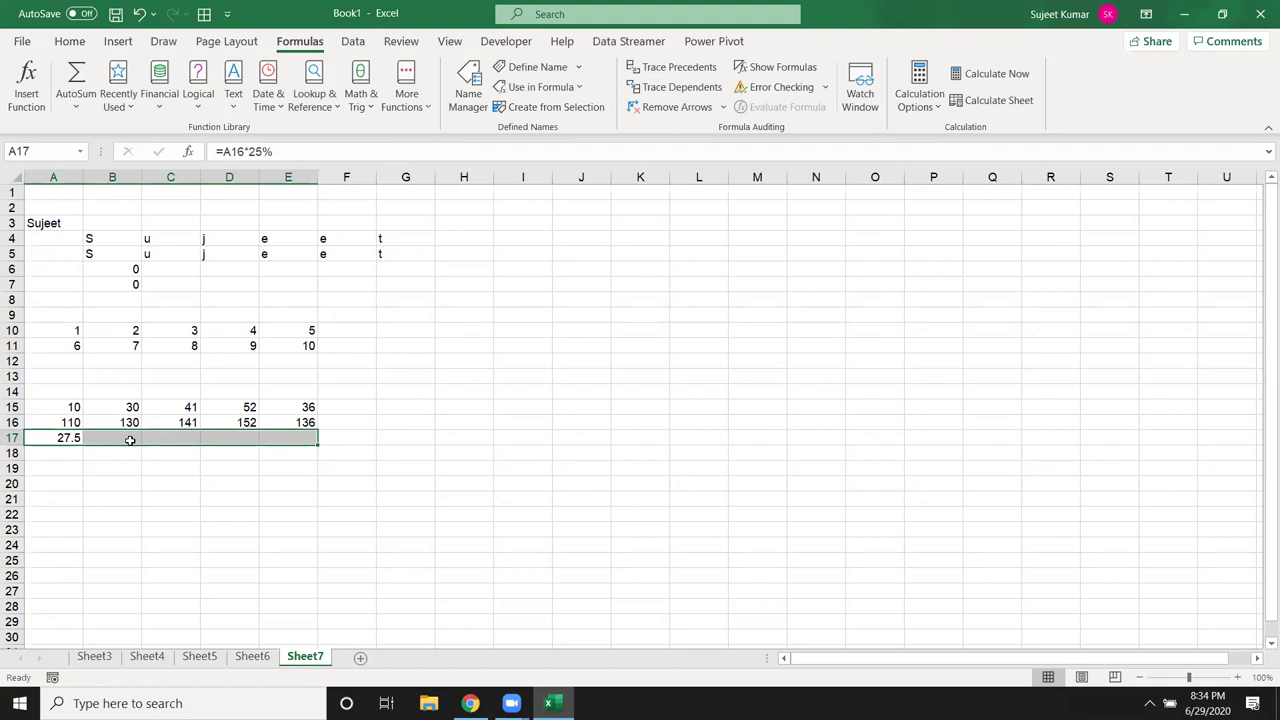
{"action": "key", "text": "ctrl+r"}
- Enter =A17*3 in A18 and fill it across to E18
{"action": "key", "text": "Down"}
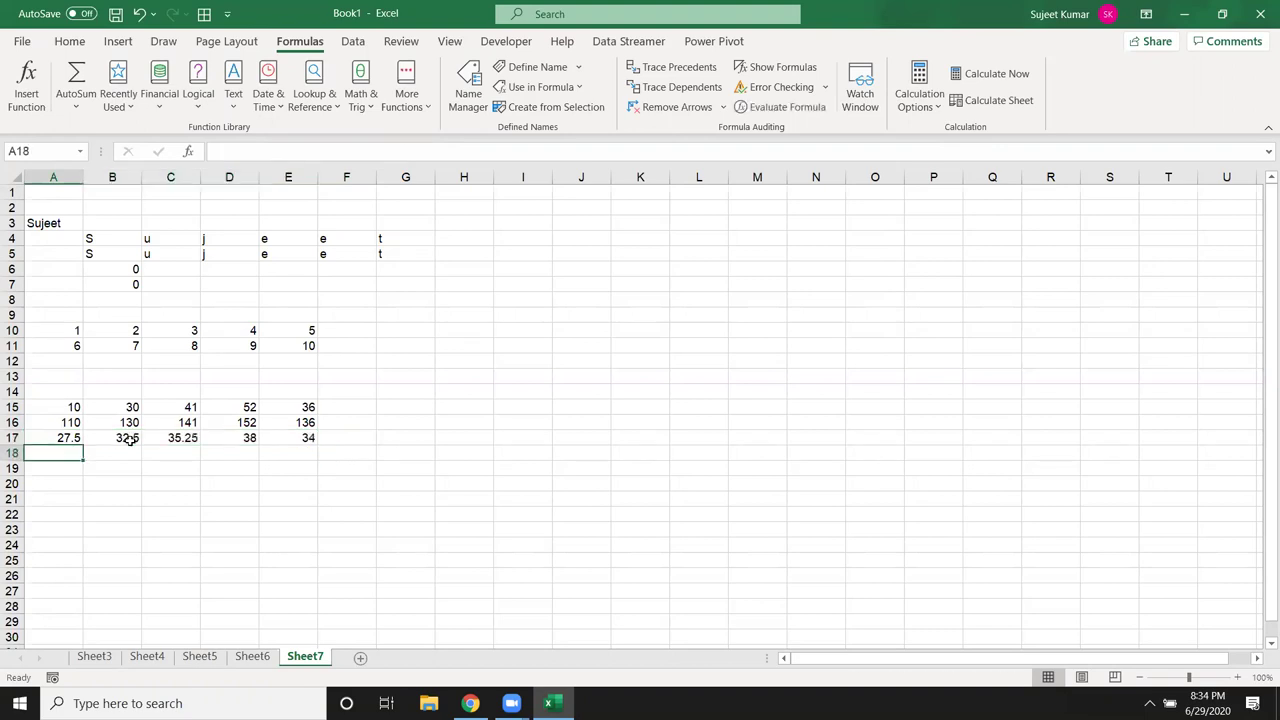
{"action": "type", "text": "="}
{"action": "key", "text": "Up"}
{"action": "type", "text": "*3"}
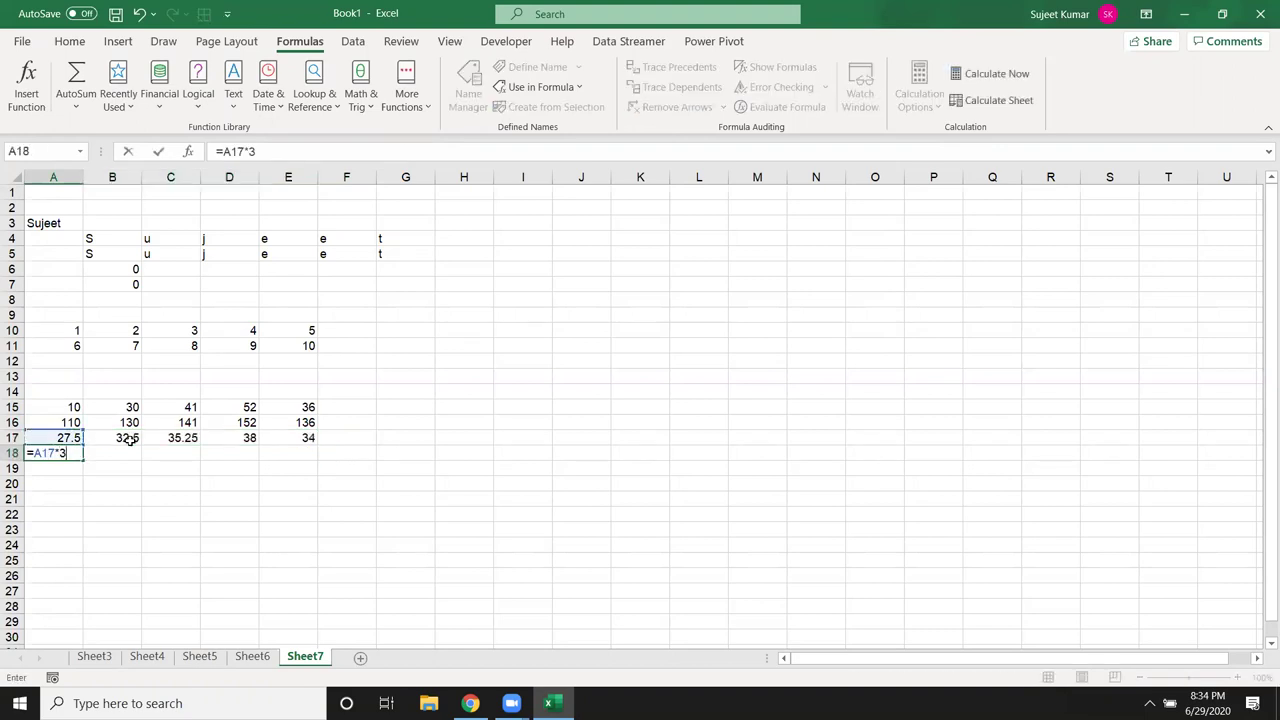
{"action": "key", "text": "Return"}
{"action": "key", "text": "Up"}
{"action": "key", "text": "shift+Right"}
{"action": "key", "text": "shift+Right"}
{"action": "key", "text": "shift+Right"}
{"action": "key", "text": "shift+Right"}
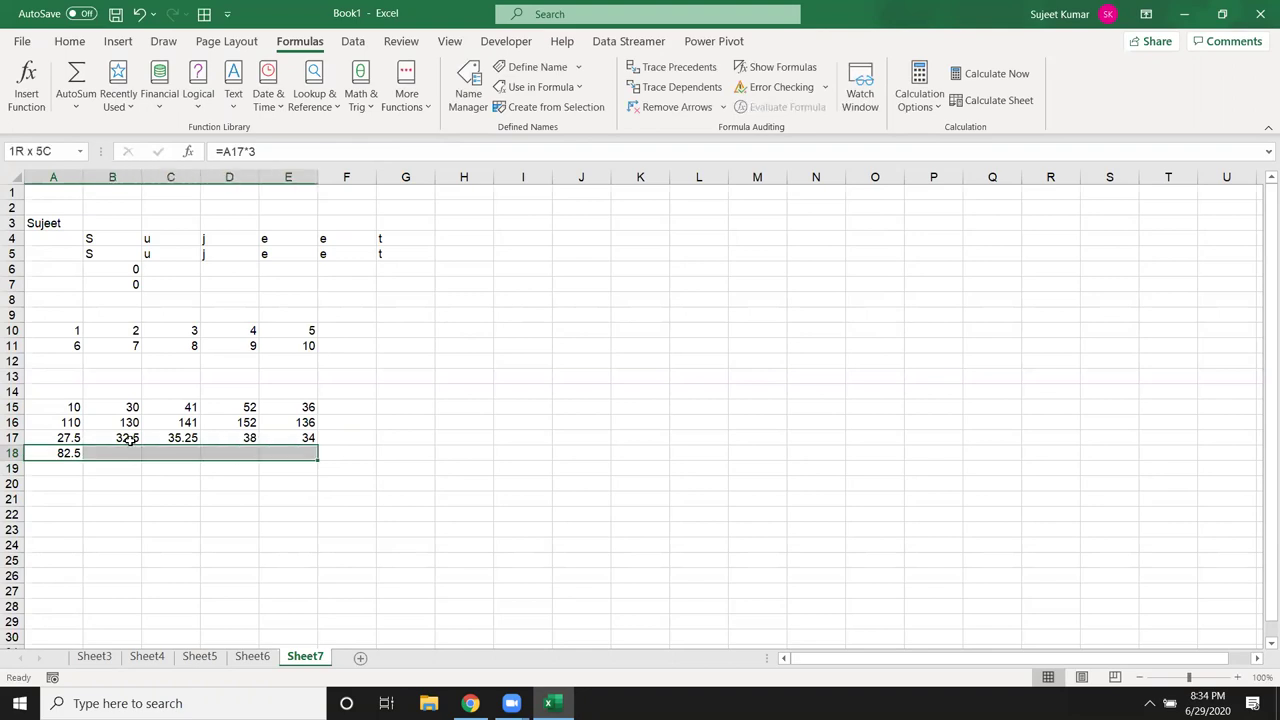
{"action": "key", "text": "ctrl+r"}
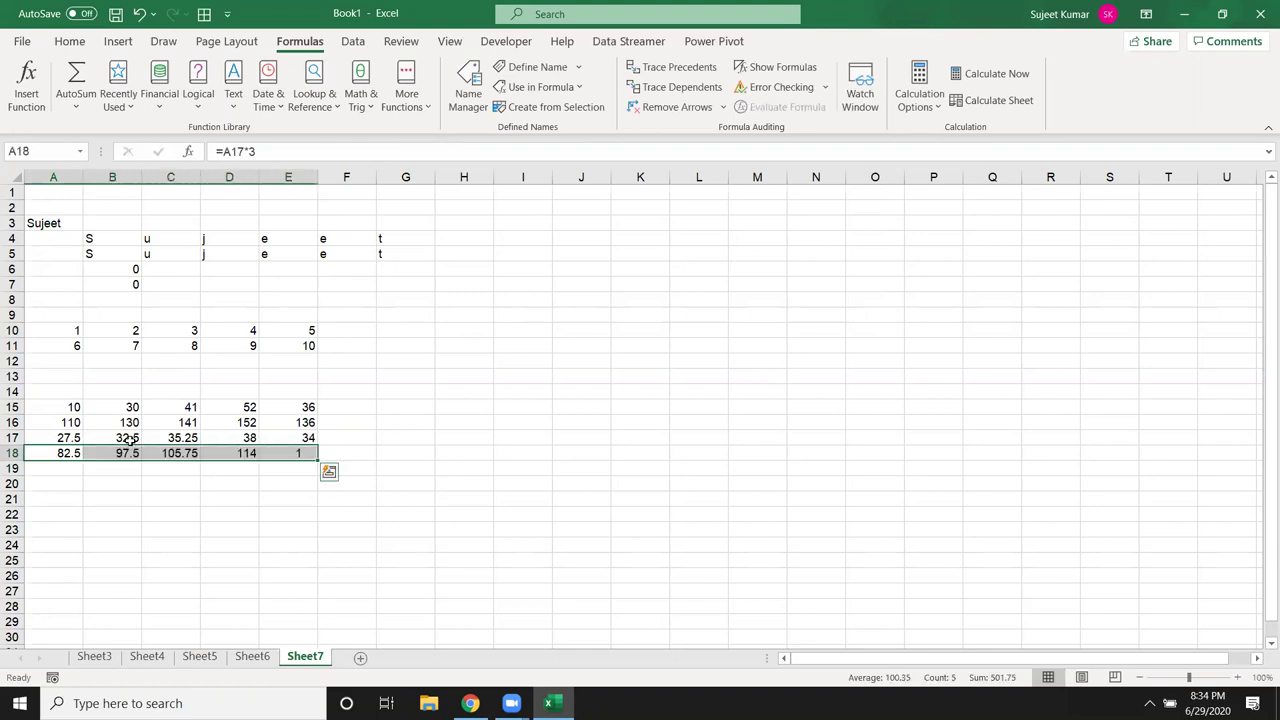
- Enter =A18*90% in A19 and fill it across to E19
{"action": "key", "text": "Down"}
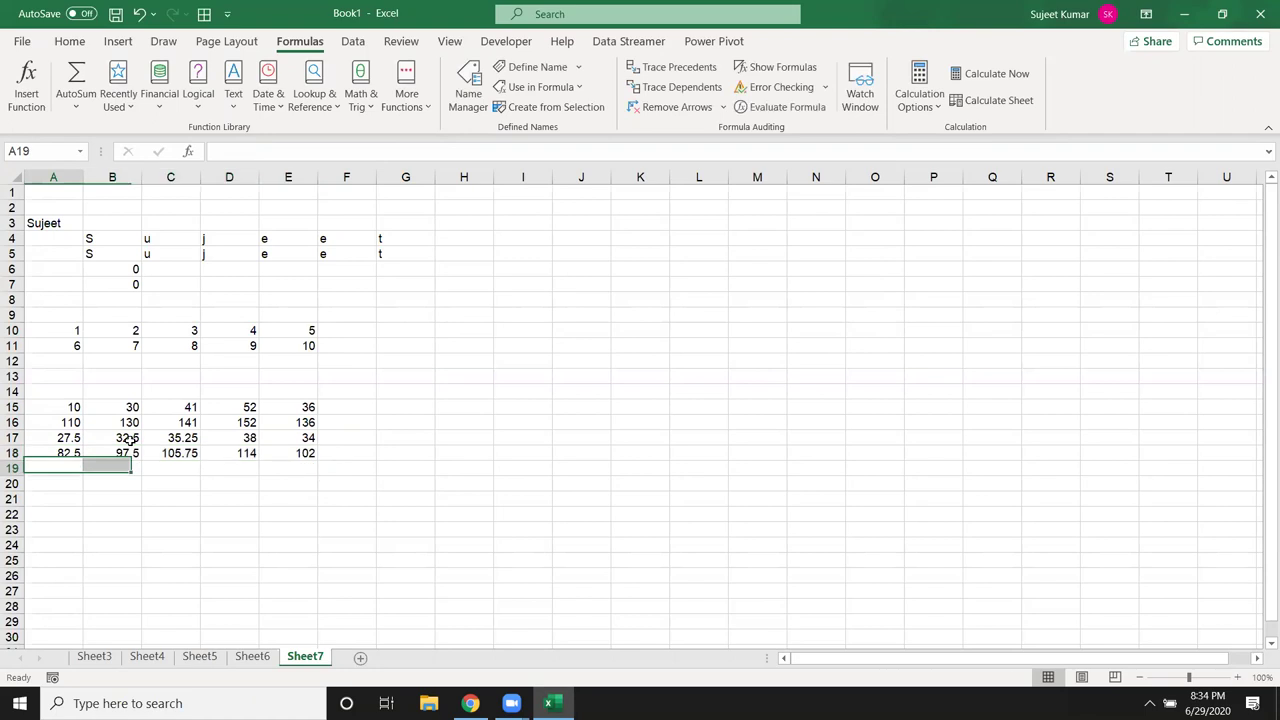
{"action": "type", "text": "="}
{"action": "type", "text": "*90%"}
{"action": "key", "text": "Return"}
{"action": "key", "text": "Up"}
{"action": "key", "text": "shift+Right"}
{"action": "key", "text": "shift+Right"}
{"action": "key", "text": "shift+Right"}
{"action": "key", "text": "shift+Right"}
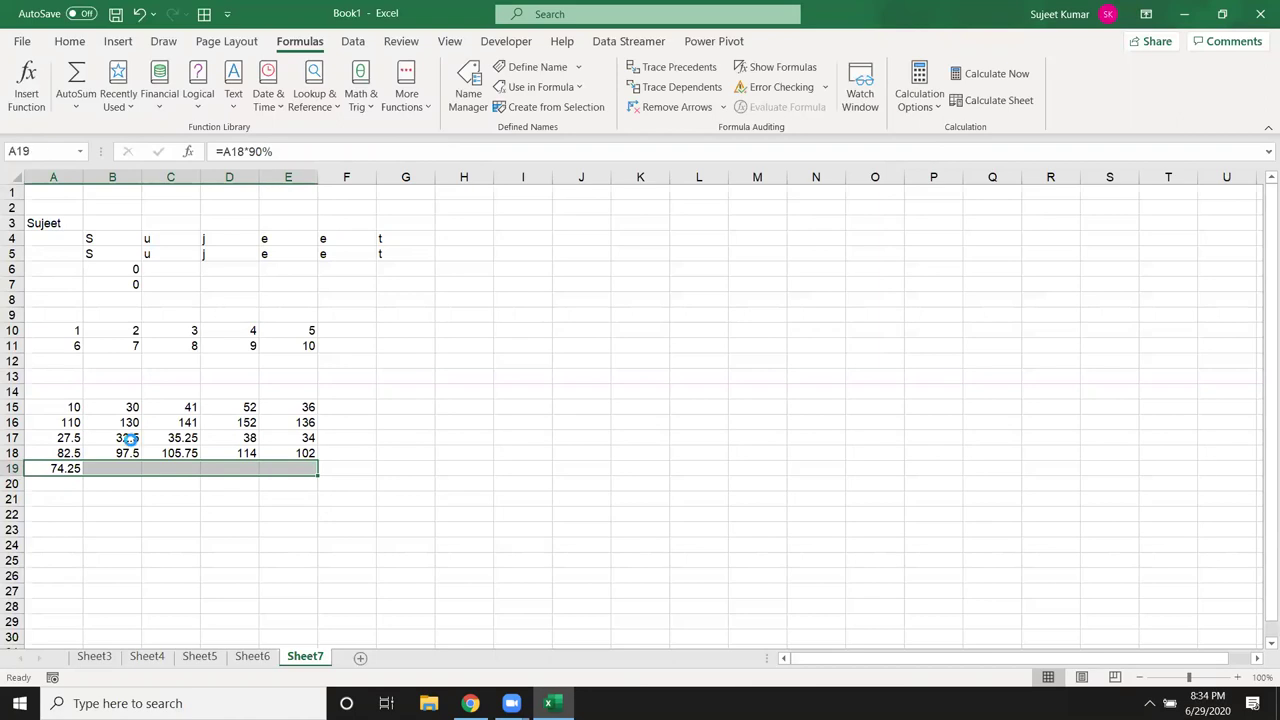
{"action": "key", "text": "ctrl+r"}
- AutoSum row 19 in F19 for a total of 451.575, then review the table
{"action": "key", "text": "Right"}
{"action": "key", "text": "Right"}
{"action": "key", "text": "Right"}
{"action": "key", "text": "Right"}
{"action": "key", "text": "Right"}
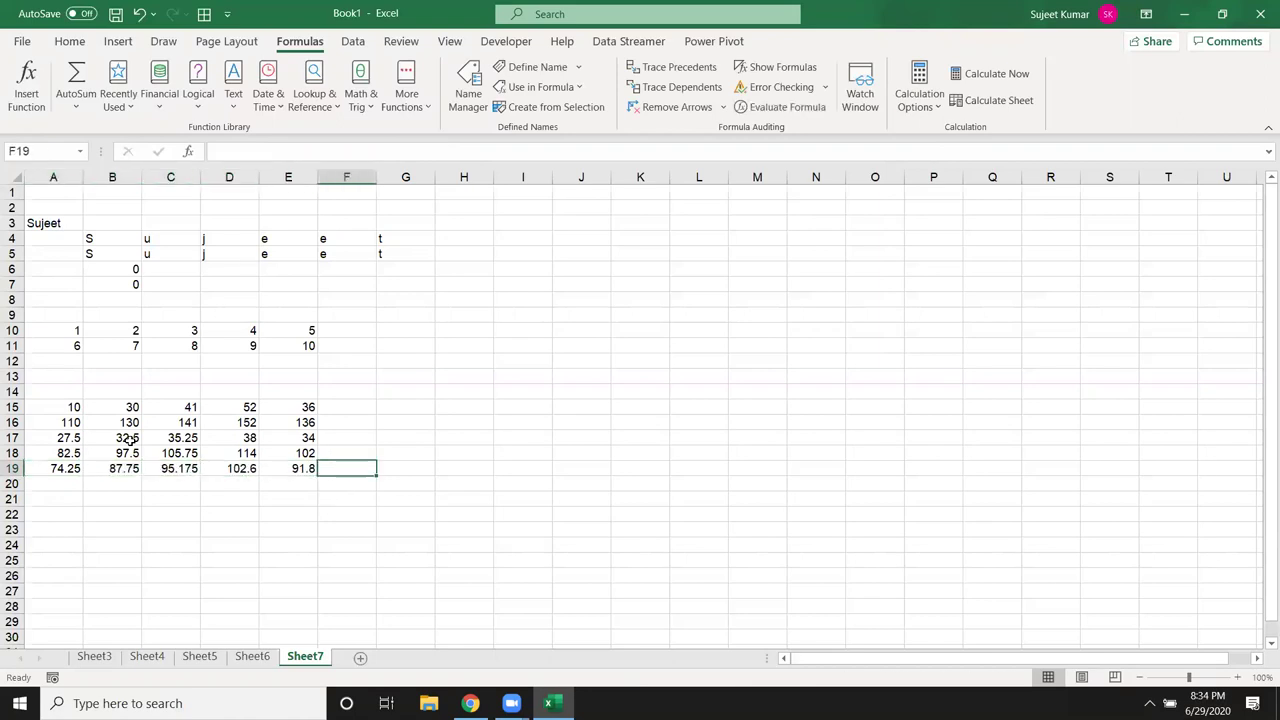
{"action": "key", "text": "alt+equal"}
{"action": "key", "text": "Return"}
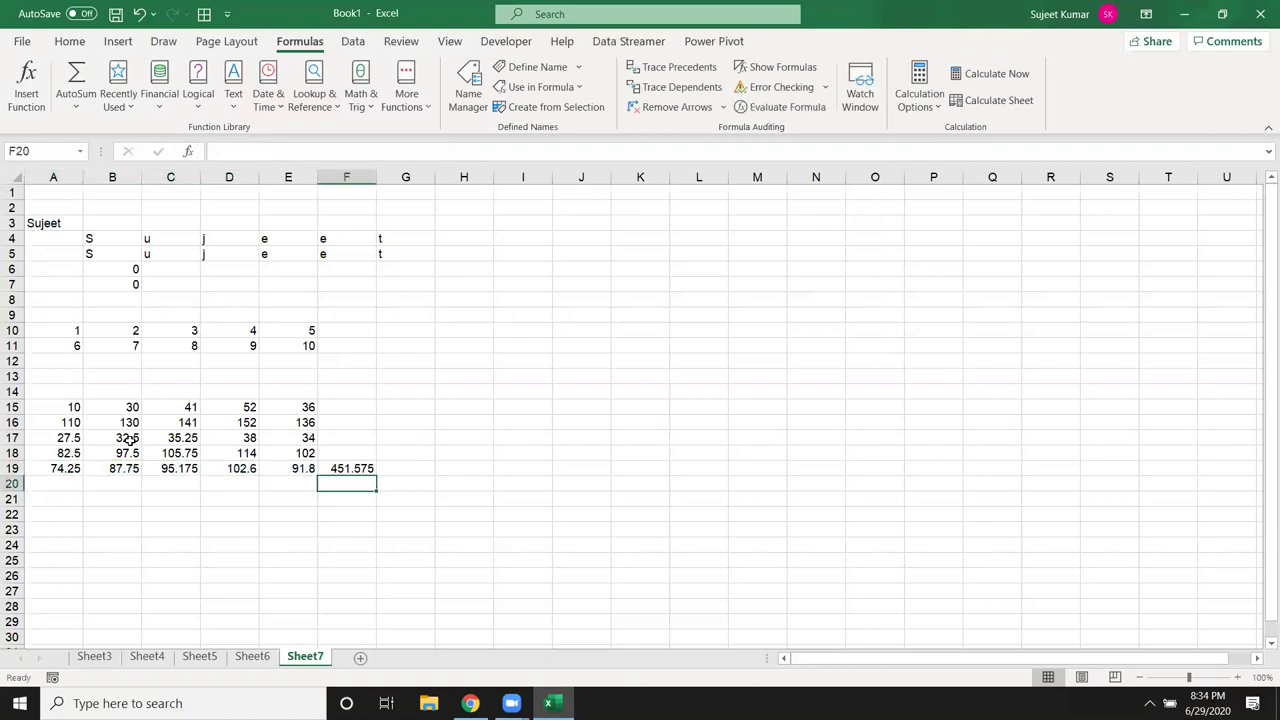
{"action": "key", "text": "Up"}
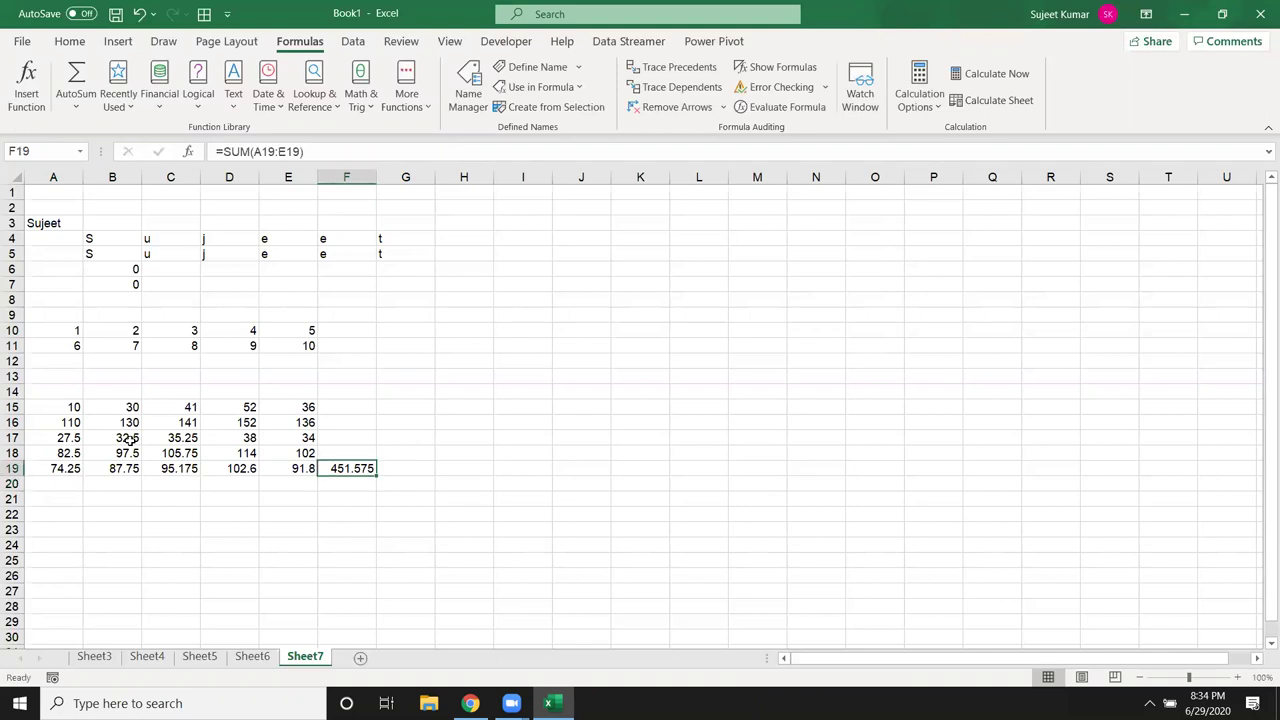
{"action": "key", "text": "Left"}
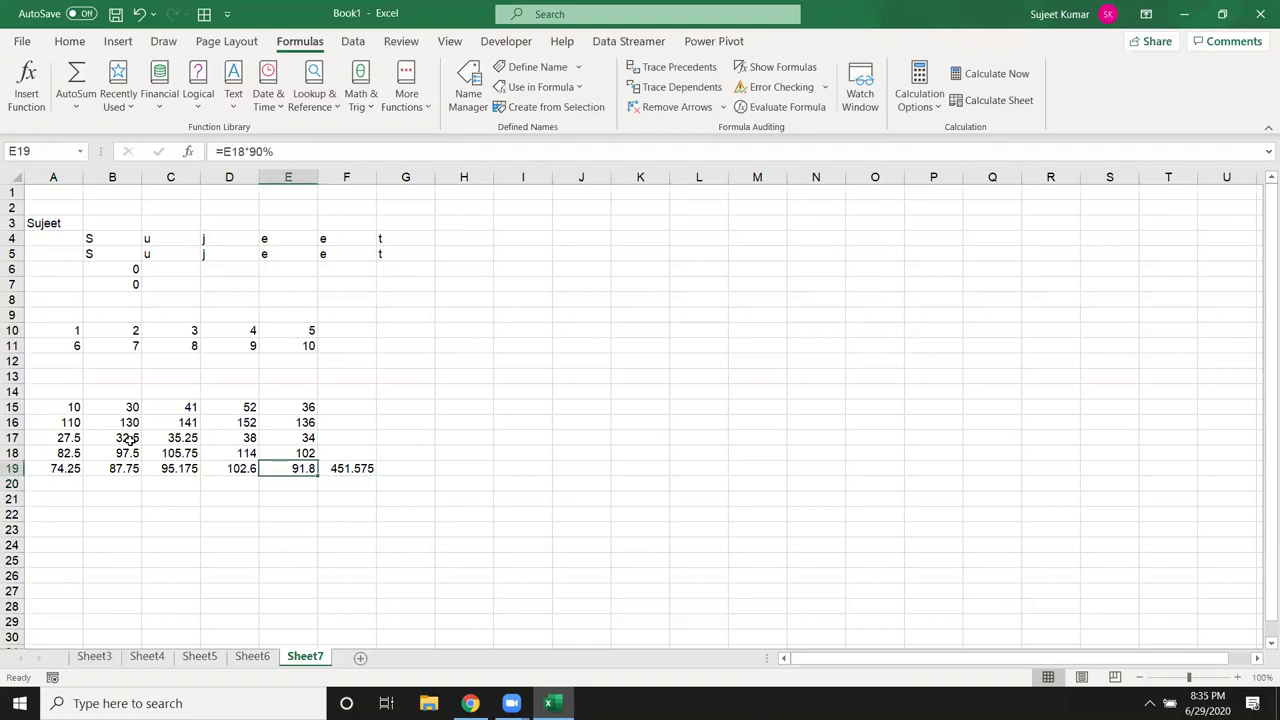
{"action": "key", "text": "ctrl+shift+Left"}
{"action": "key", "text": "ctrl+shift+Up"}
{"action": "key", "text": "Down"}
{"action": "key", "text": "Up"}
{"action": "key", "text": "Up"}
{"action": "key", "text": "Up"}
{"action": "key", "text": "Up"}
{"action": "key", "text": "Up"}
{"action": "key", "text": "Right"}
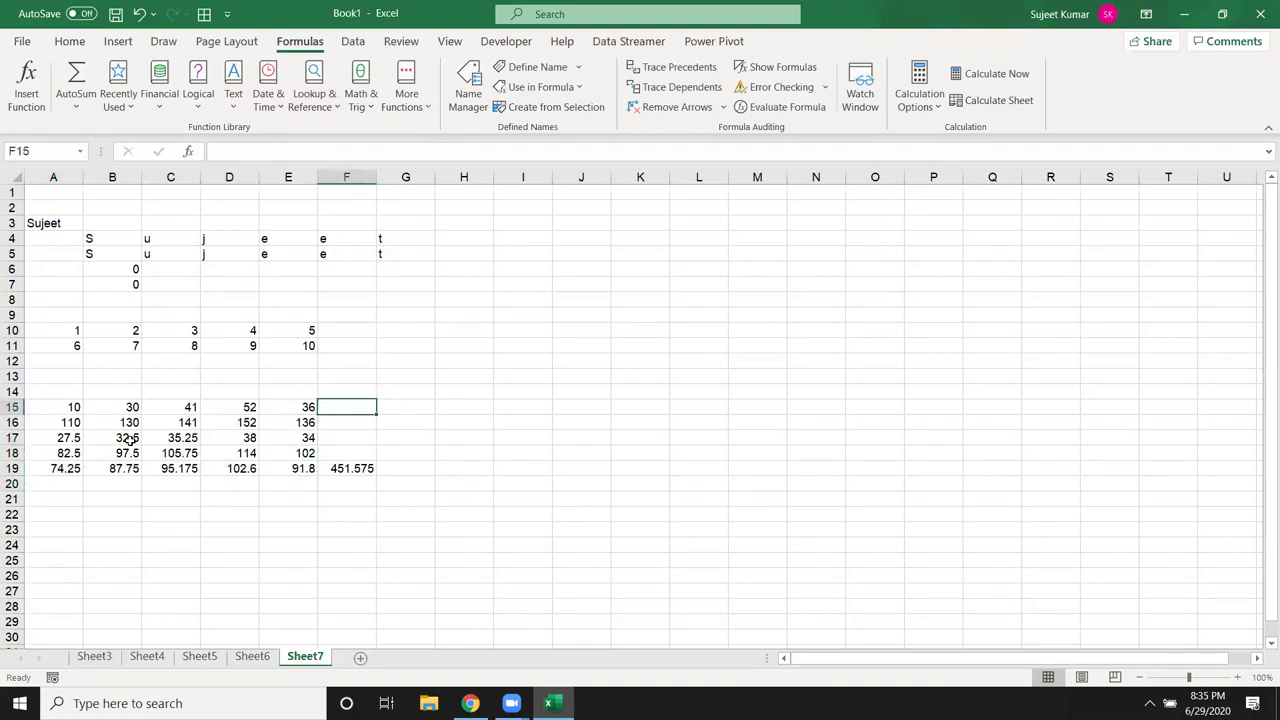
{"action": "key", "text": "alt+equal"}
{"action": "key", "text": "Return"}
{"action": "key", "text": "Up"}
{"action": "key", "text": "Right"}
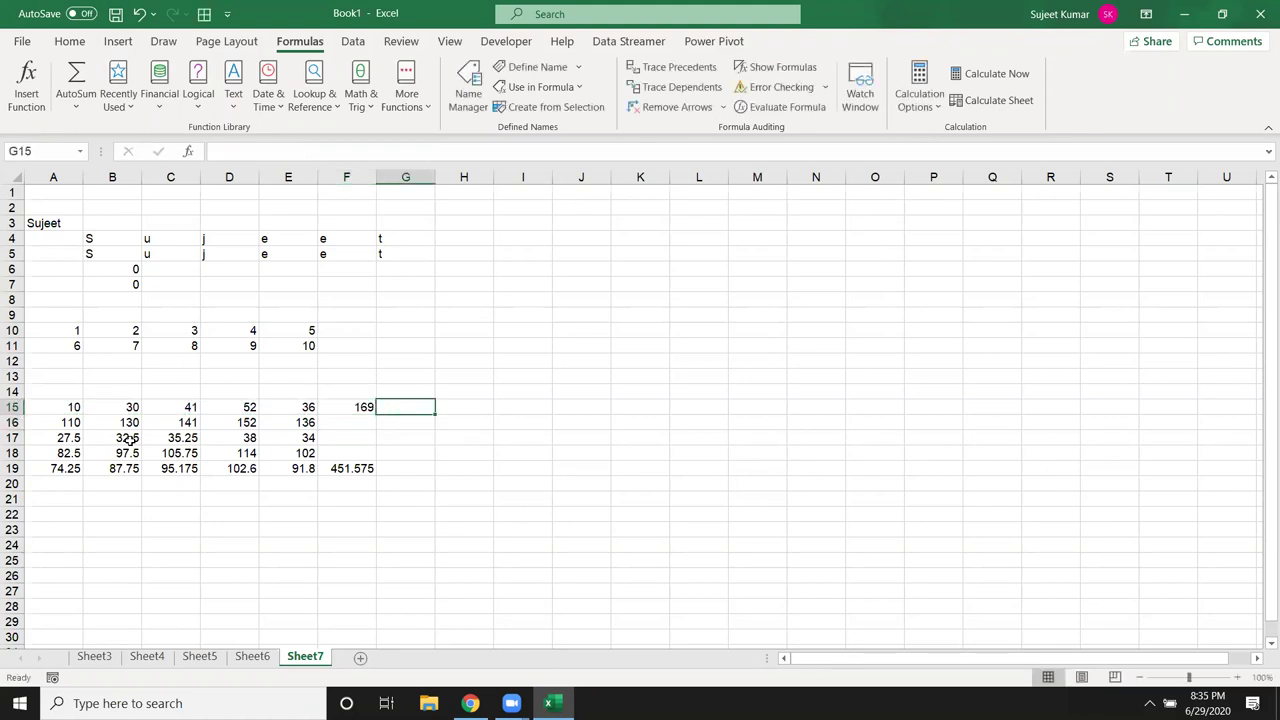
{"action": "type", "text": "="}
{"action": "key", "text": "Left"}
{"action": "type", "text": "+100"}
{"action": "key", "text": "Escape"}
{"action": "key", "text": "Left"}
{"action": "key", "text": "Delete"}
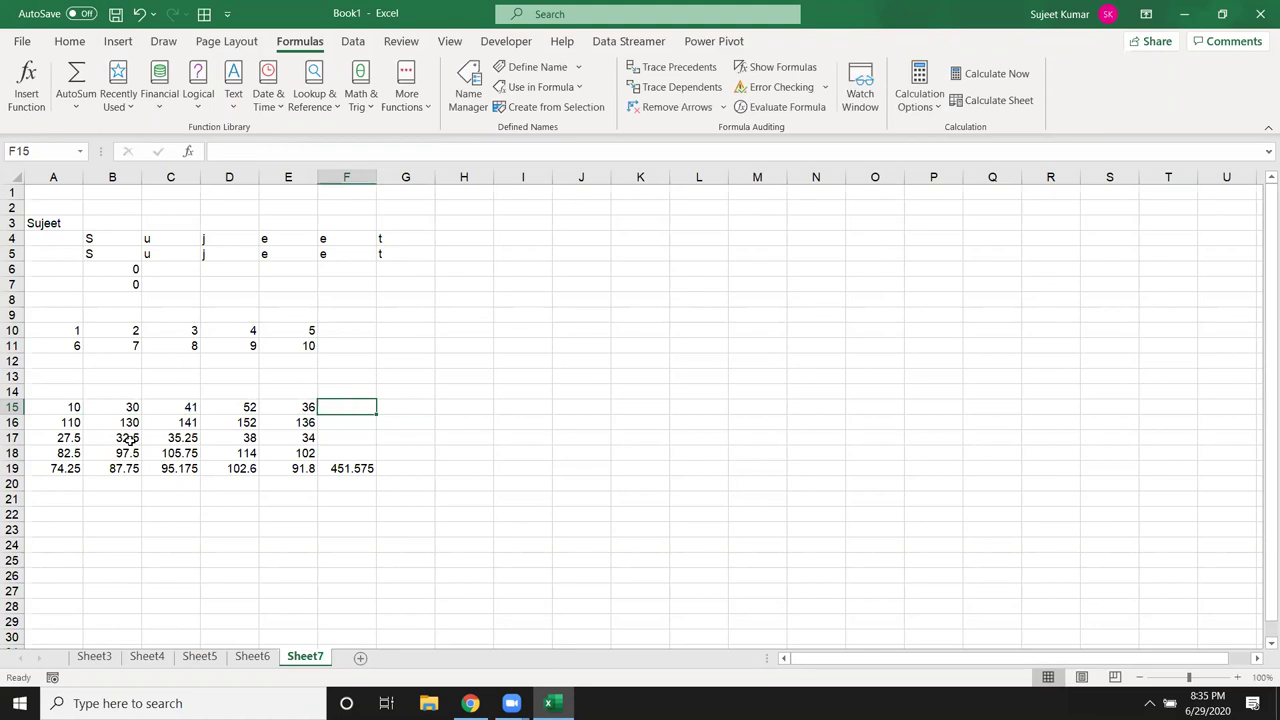
{"action": "key", "text": "Left"}
{"action": "key", "text": "shift+Left"}
{"action": "key", "text": "shift+Left"}
{"action": "key", "text": "shift+Left"}
{"action": "key", "text": "shift+Left"}
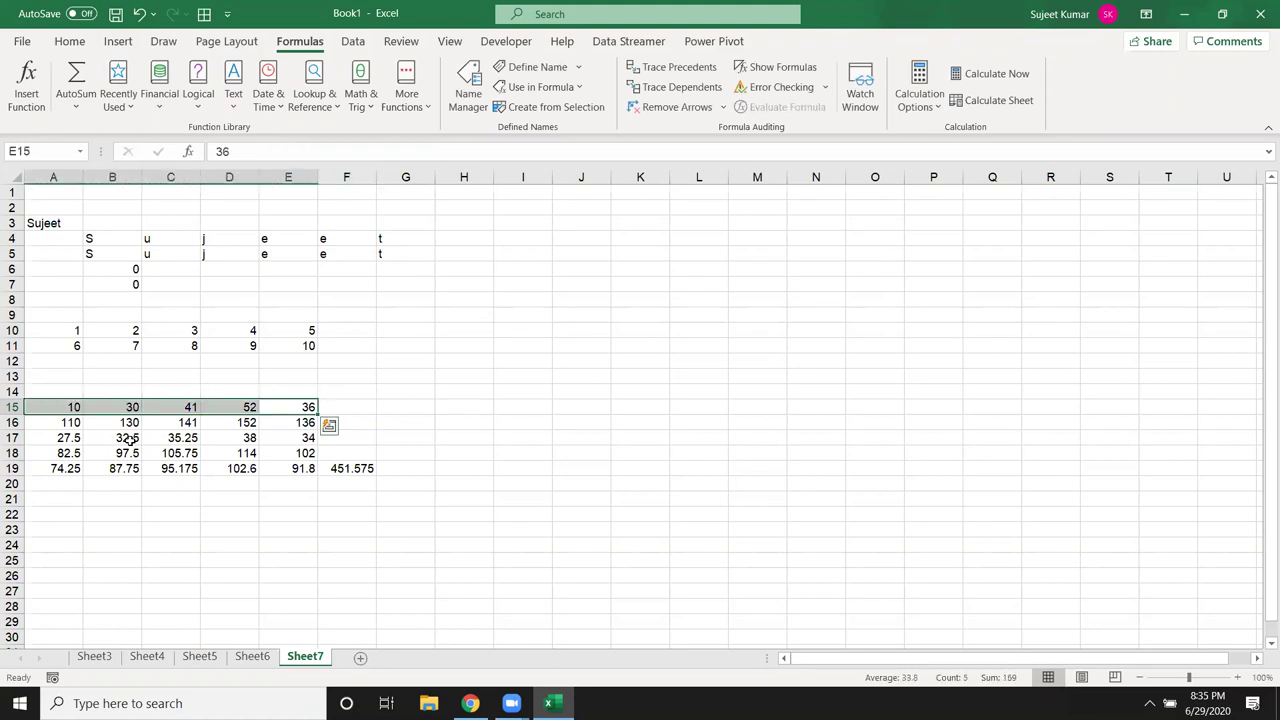
{"action": "key", "text": "Down"}
{"action": "key", "text": "Down"}
{"action": "key", "text": "shift+Left"}
{"action": "key", "text": "shift+Left"}
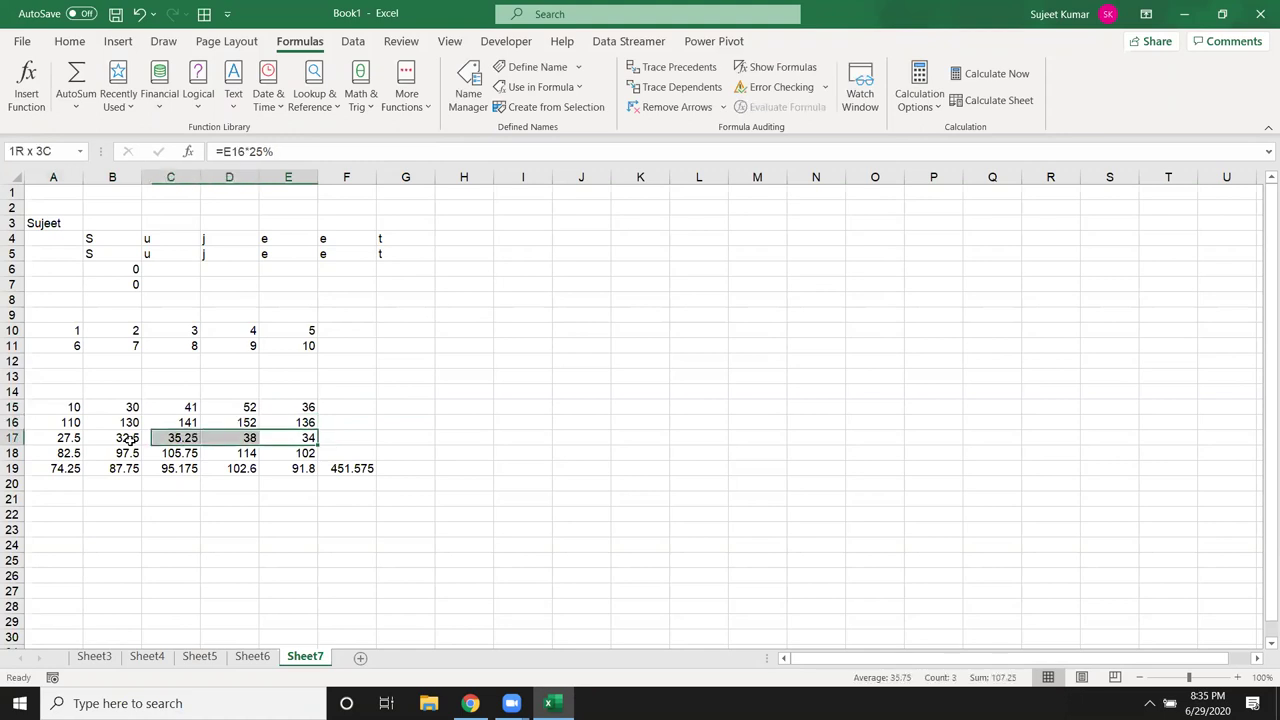
{"action": "key", "text": "shift+Left"}
{"action": "key", "text": "shift+Left"}
{"action": "key", "text": "Down"}
{"action": "key", "text": "shift+Left"}
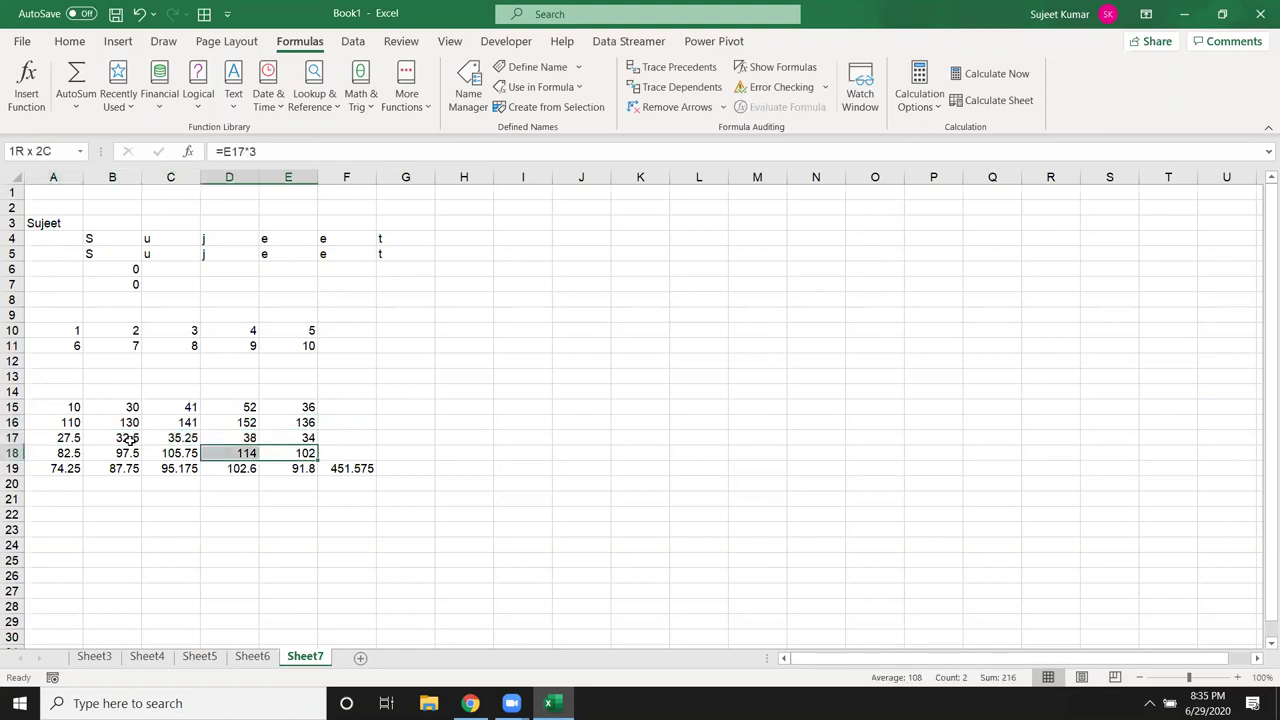
{"action": "key", "text": "shift+Left"}
{"action": "key", "text": "shift+Left"}
{"action": "key", "text": "shift+Left"}
{"action": "key", "text": "Down"}
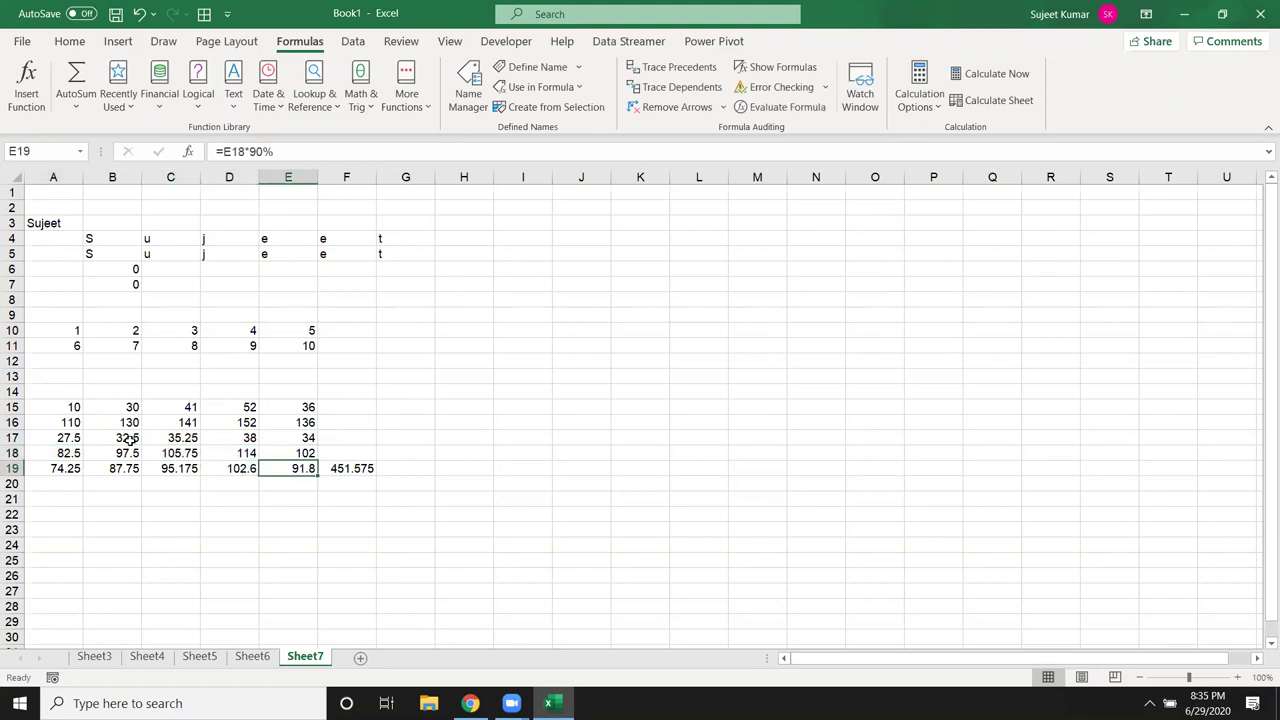
{"action": "key", "text": "shift+Left"}
{"action": "key", "text": "shift+Left"}
{"action": "key", "text": "shift+Left"}
{"action": "key", "text": "shift+Left"}
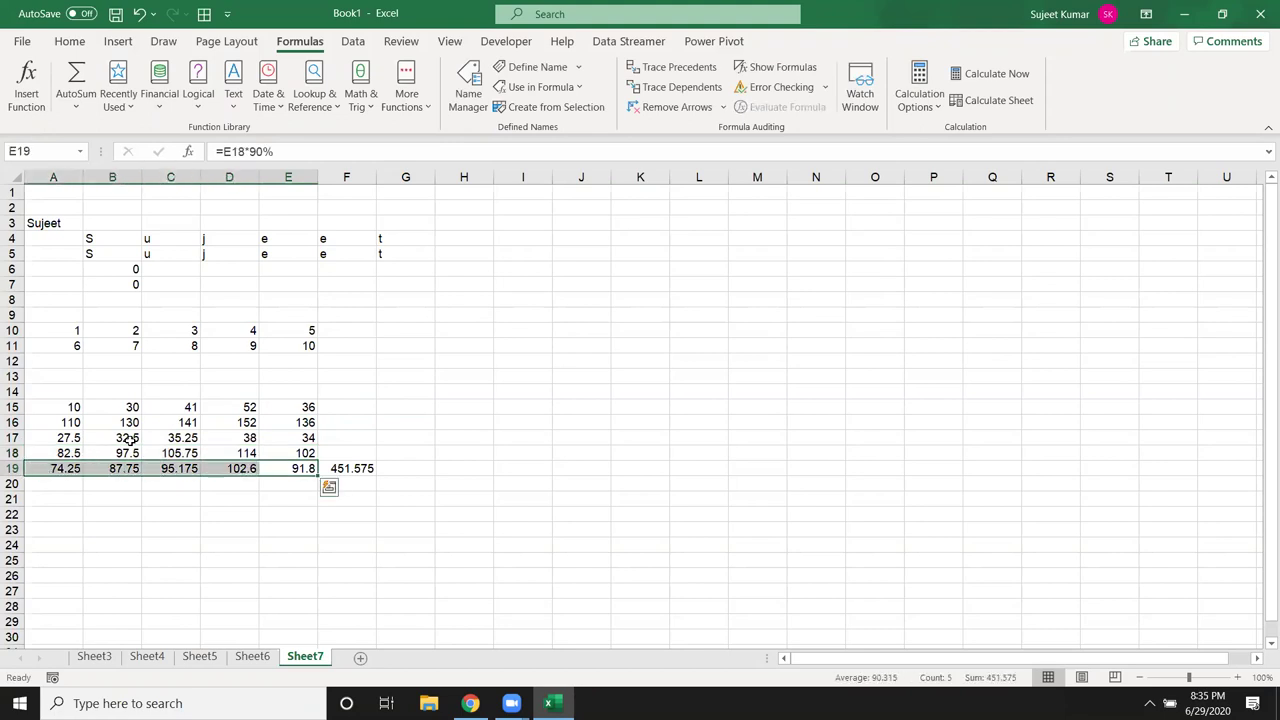
{"action": "key", "text": "Right"}
{"action": "key", "text": "Right"}
{"action": "key", "text": "Left"}
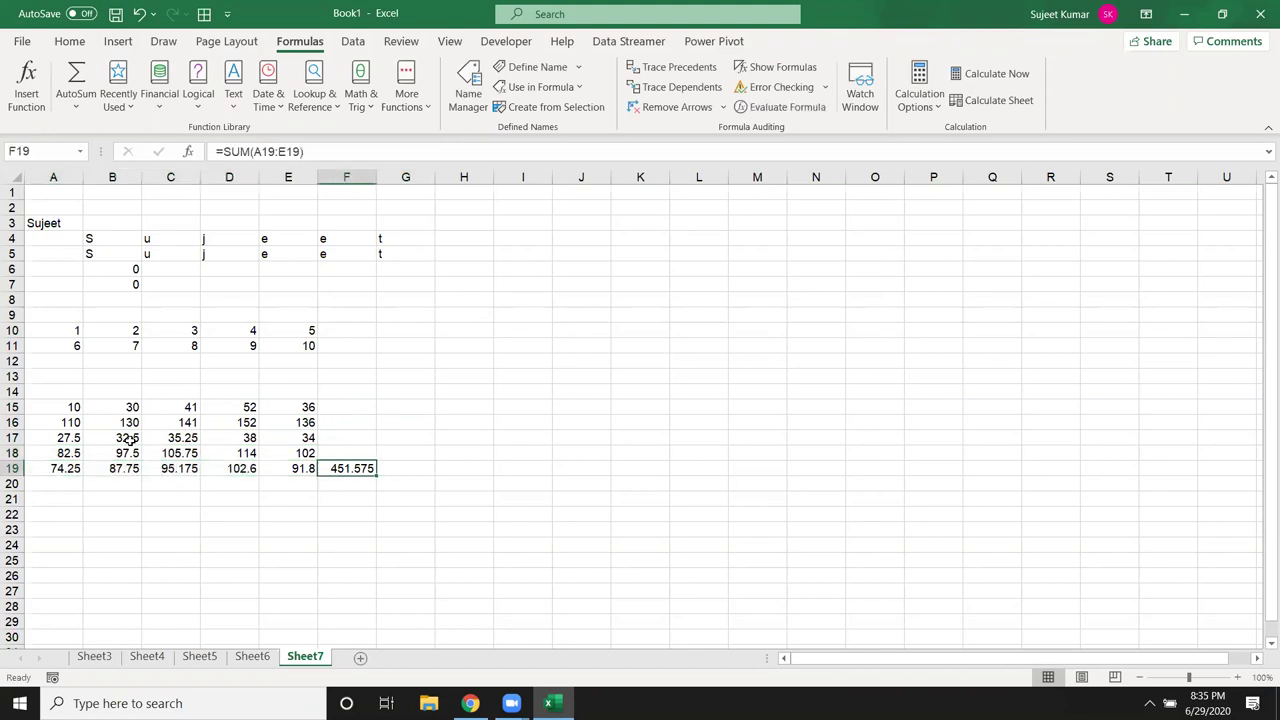
{"action": "key", "text": "Left"}
{"action": "key", "text": "shift+Left"}
{"action": "key", "text": "shift+Left"}
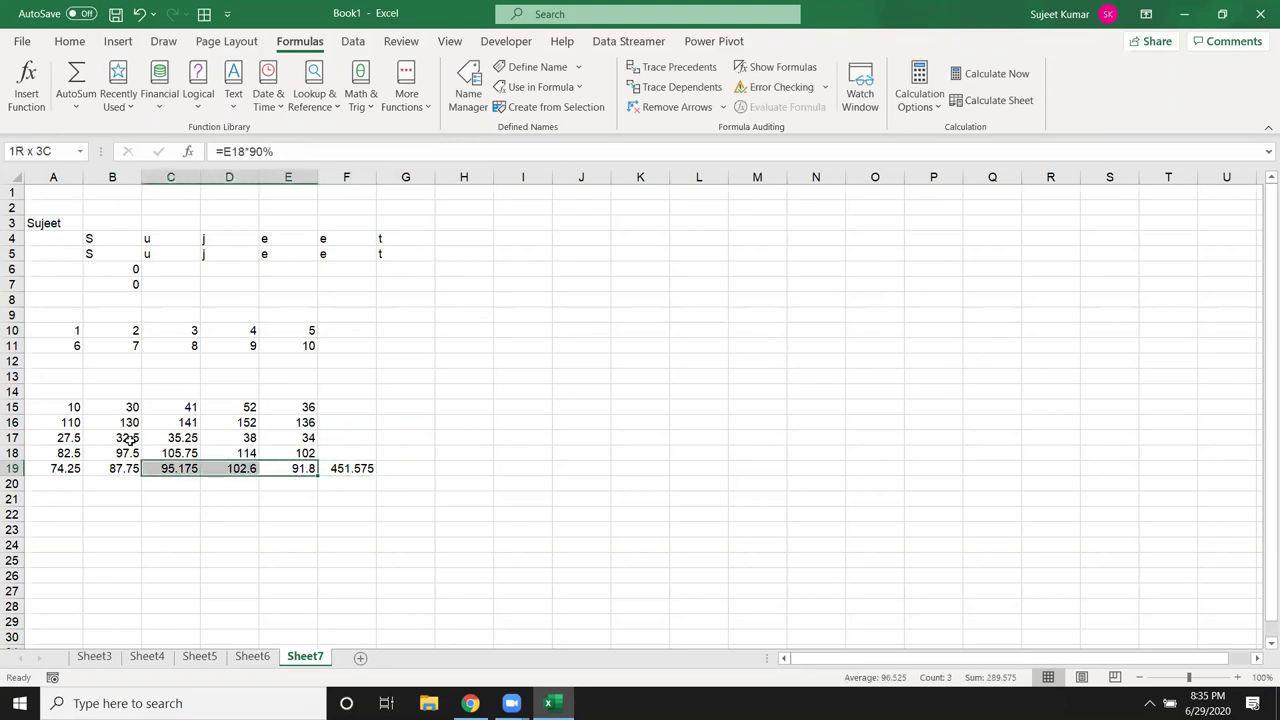
{"action": "key", "text": "shift+Left"}
{"action": "key", "text": "shift+Left"}
{"action": "key", "text": "shift+Up"}
{"action": "key", "text": "shift+Up"}
{"action": "key", "text": "shift+Up"}
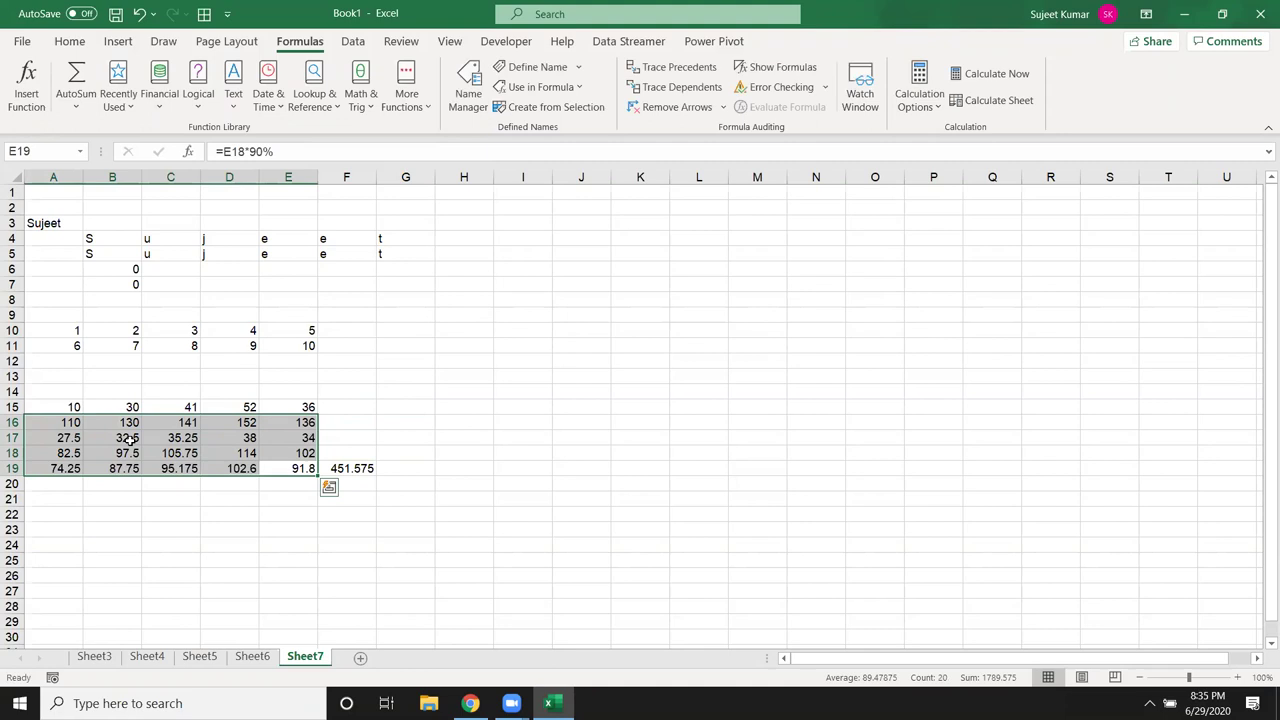
{"action": "key", "text": "Up"}
{"action": "key", "text": "Up"}
{"action": "key", "text": "Up"}
{"action": "key", "text": "Up"}
- Enter =SUM(A15:E15+100*25%*3*90%) in F15
{"action": "key", "text": "Right"}
{"action": "type", "text": "="}
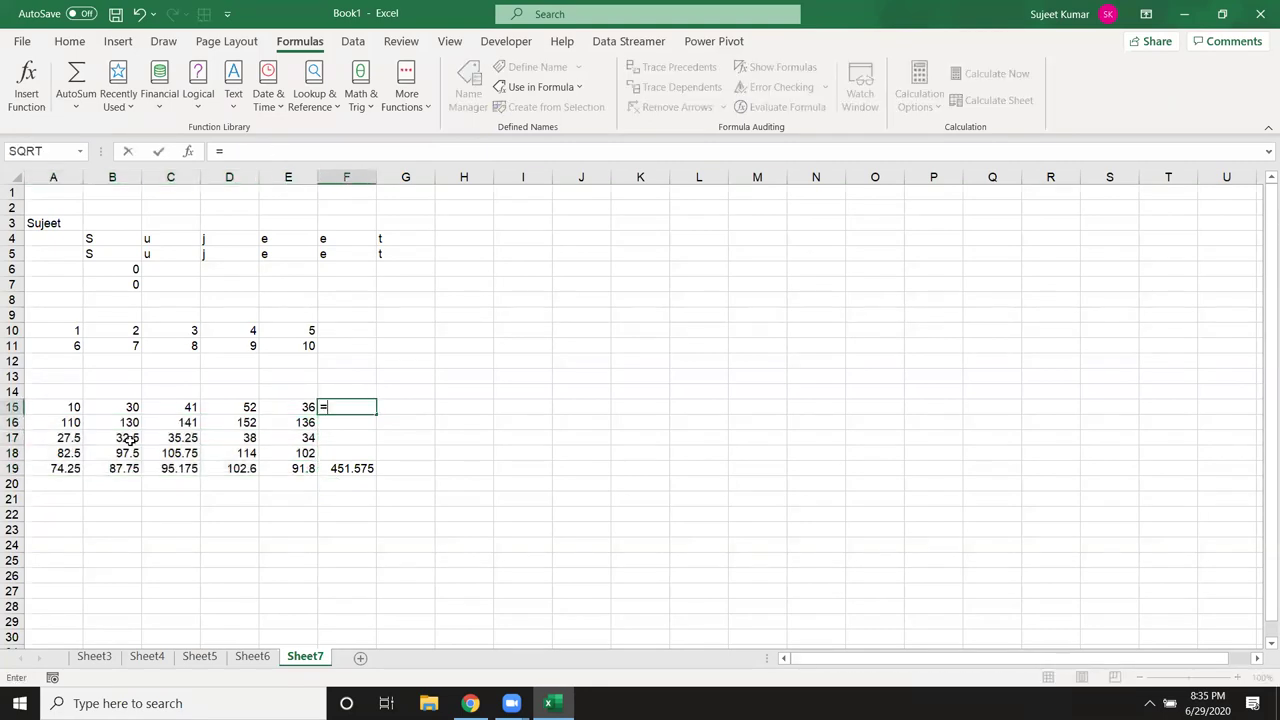
{"action": "type", "text": "SUM("}
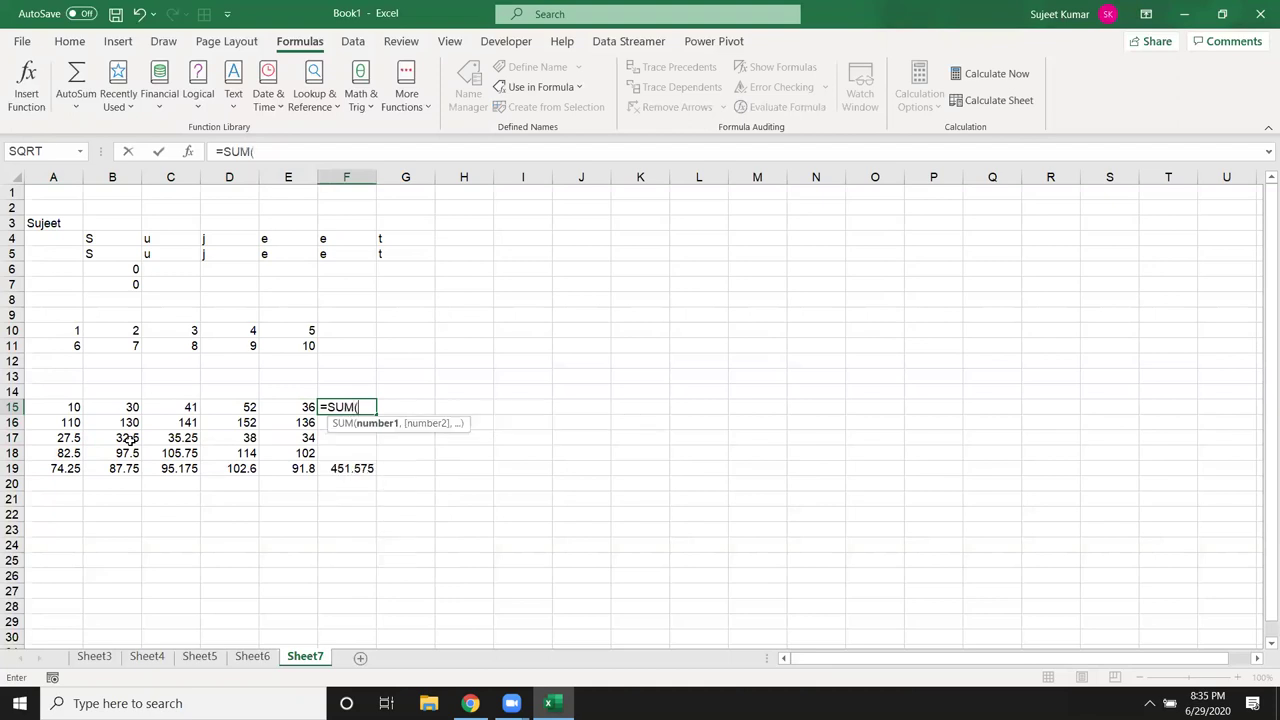
{"action": "key", "text": "Left"}
{"action": "key", "text": "shift+Left"}
{"action": "key", "text": "shift+Left"}
{"action": "key", "text": "shift+Left"}
{"action": "key", "text": "shift+Left"}
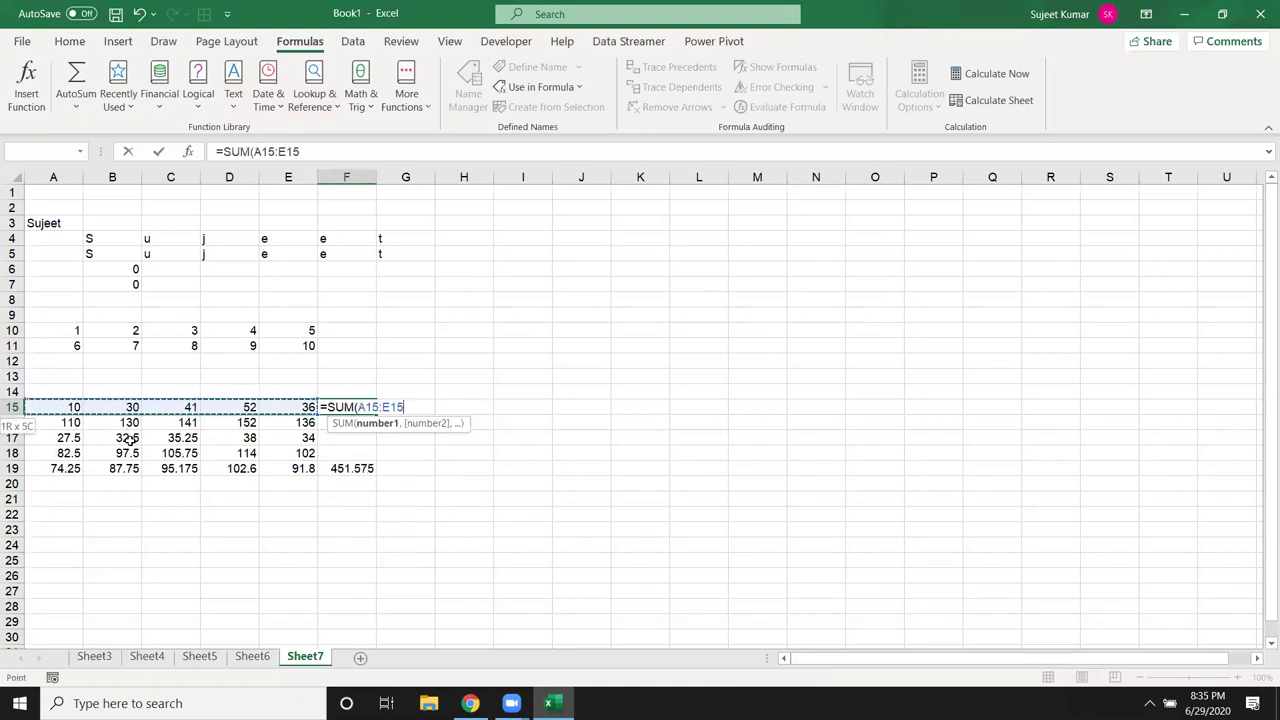
{"action": "type", "text": "+100*25%*"}
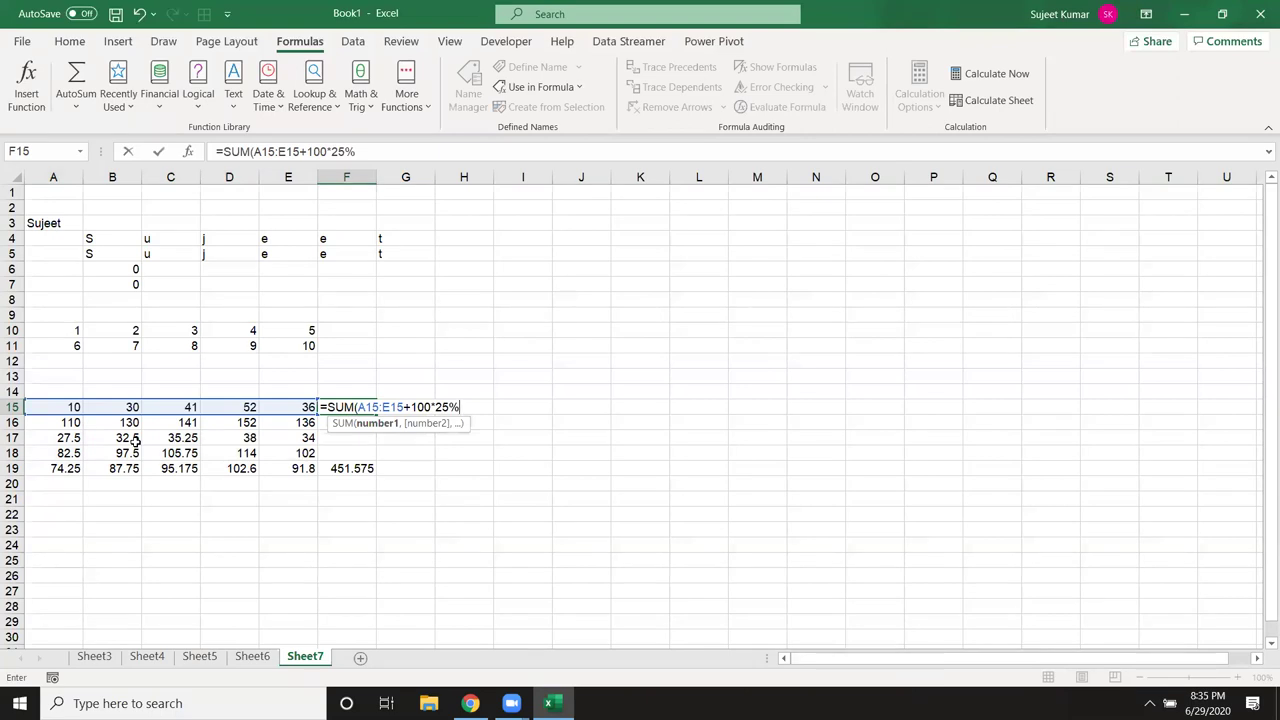
{"action": "type", "text": "3"}
{"action": "type", "text": "*90"}
{"action": "type", "text": "%"}
{"action": "key", "text": "Return"}
{"action": "key", "text": "Up"}
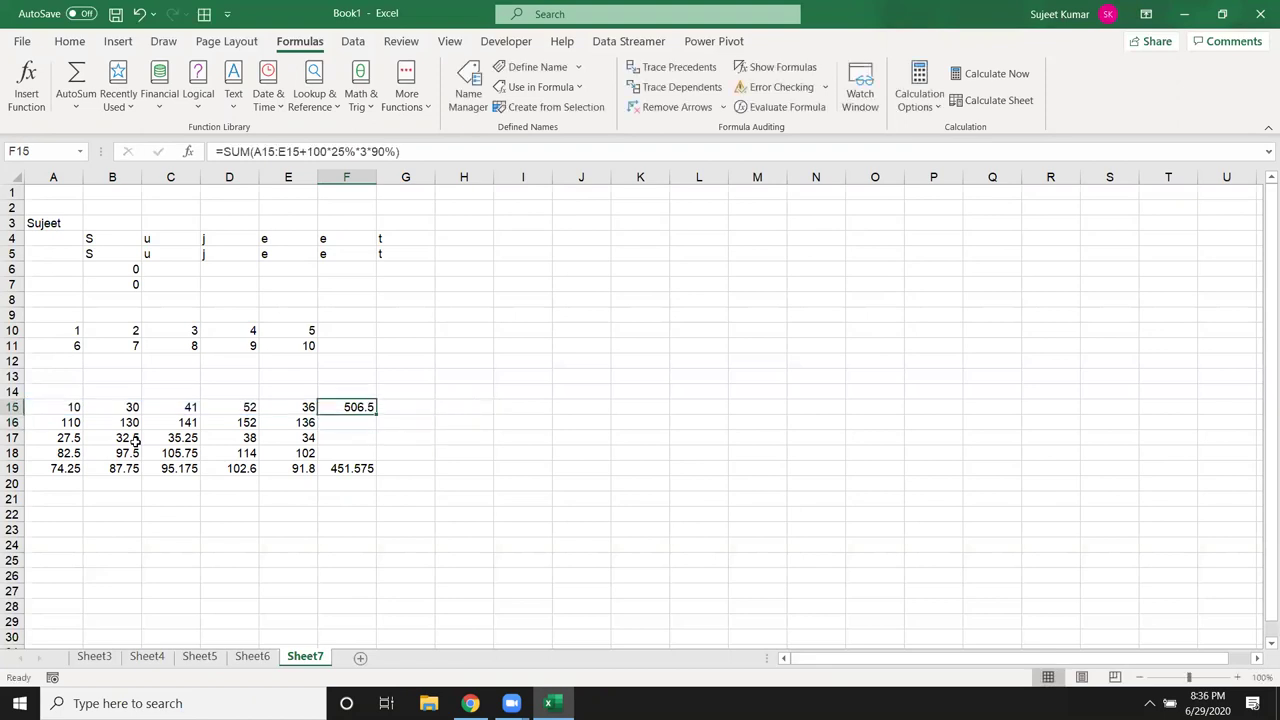
- Convert F15's formula to an array formula, returning 506.5
{"action": "key", "text": "F2"}
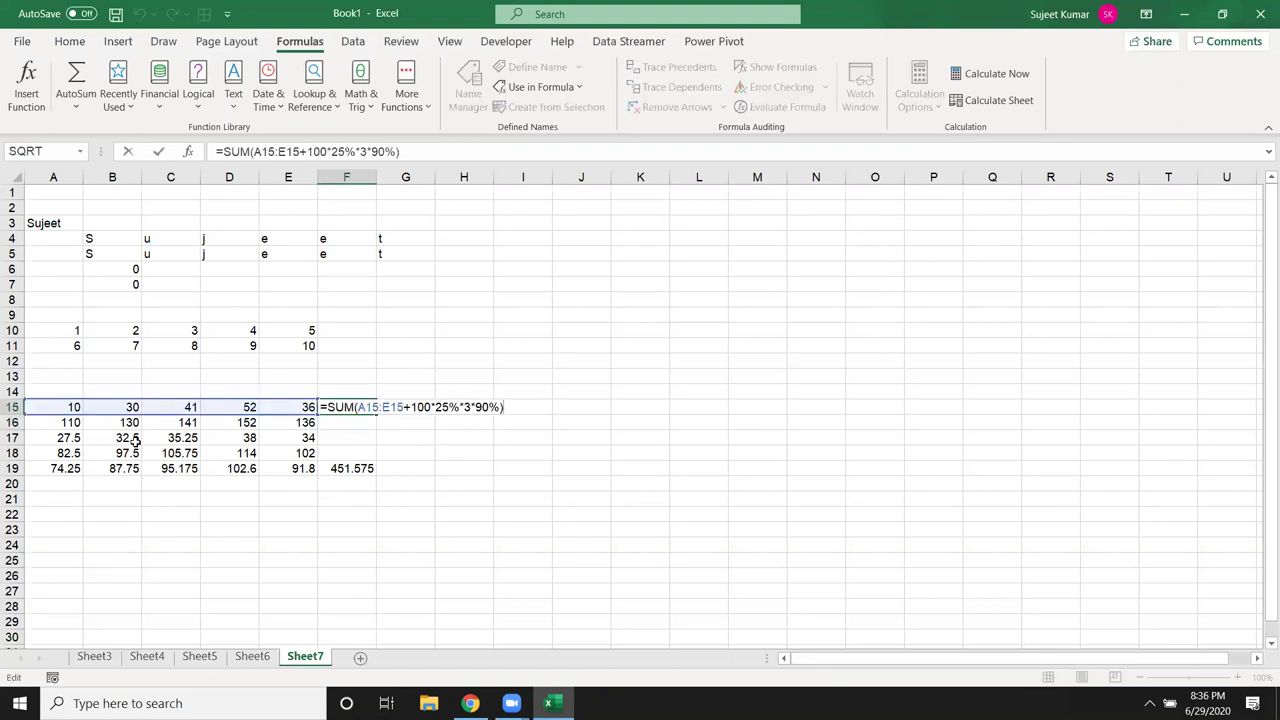
{"action": "key", "text": "Left"}
{"action": "key", "text": "Left"}
{"action": "key", "text": "Left"}
{"action": "key", "text": "Escape"}
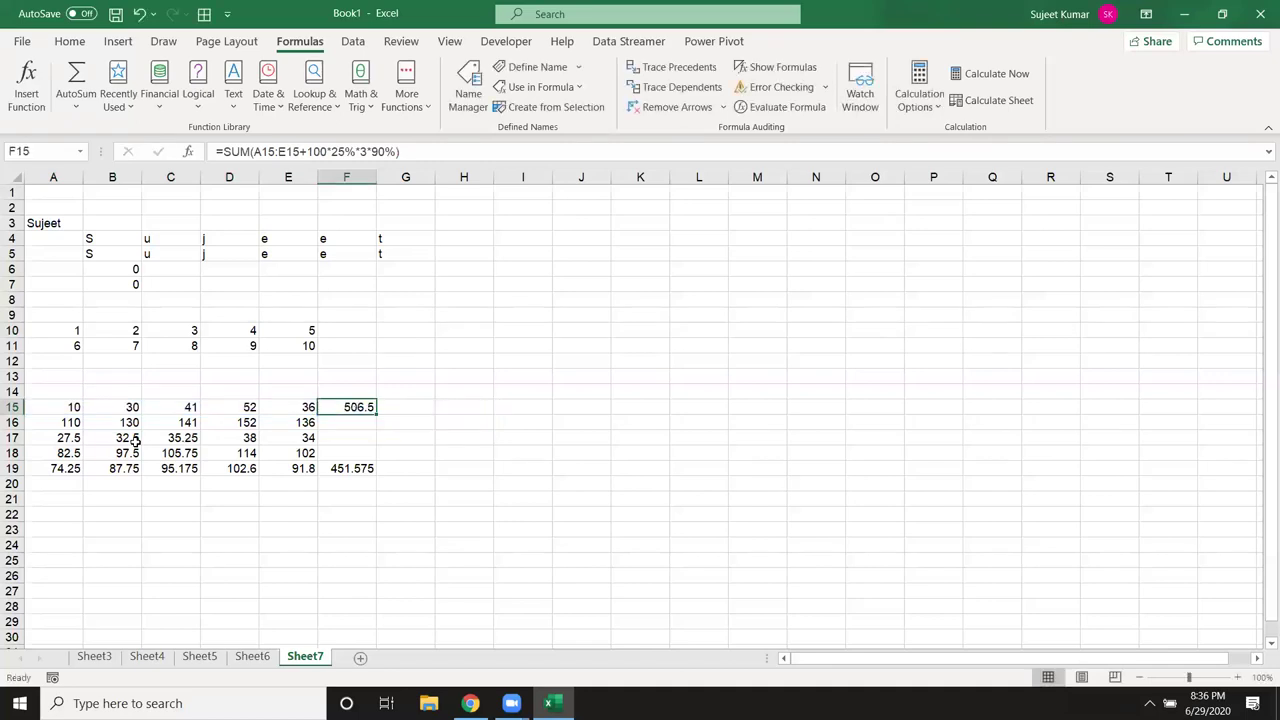
{"action": "key", "text": "F2"}
{"action": "key", "text": "ctrl+shift+Return"}
{"action": "key", "text": "F2"}
{"action": "key", "text": "Left"}
{"action": "key", "text": "Left"}
{"action": "key", "text": "Left"}
{"action": "key", "text": "Left"}
{"action": "key", "text": "Left"}
{"action": "key", "text": "Left"}
{"action": "key", "text": "Left"}
{"action": "key", "text": "Left"}
{"action": "key", "text": "Left"}
{"action": "key", "text": "Left"}
{"action": "key", "text": "Left"}
{"action": "key", "text": "Left"}
{"action": "key", "text": "Left"}
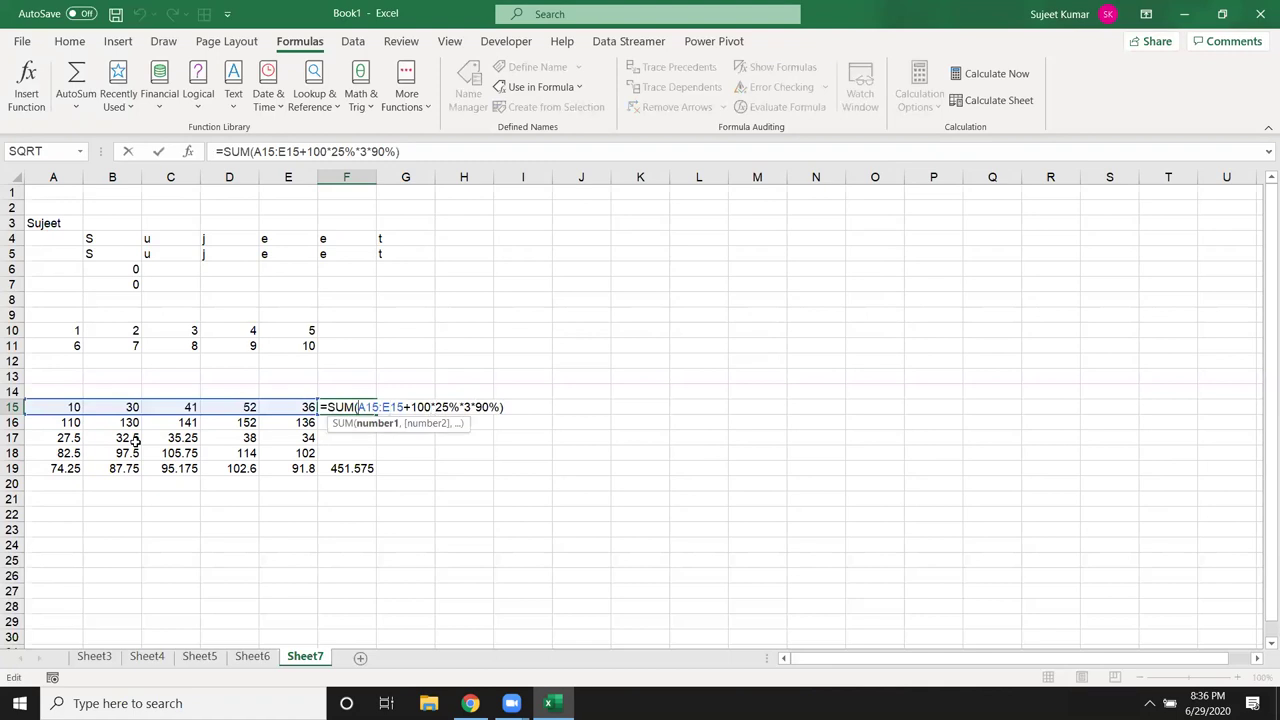
- Regroup F15 as the array formula =SUM(((((A15:E15)+100)*25%)*3)*90%), returning 451.575
{"action": "type", "text": "("}
{"action": "key", "text": "Right"}
{"action": "key", "text": "Right"}
{"action": "key", "text": "Right"}
{"action": "type", "text": ")"}
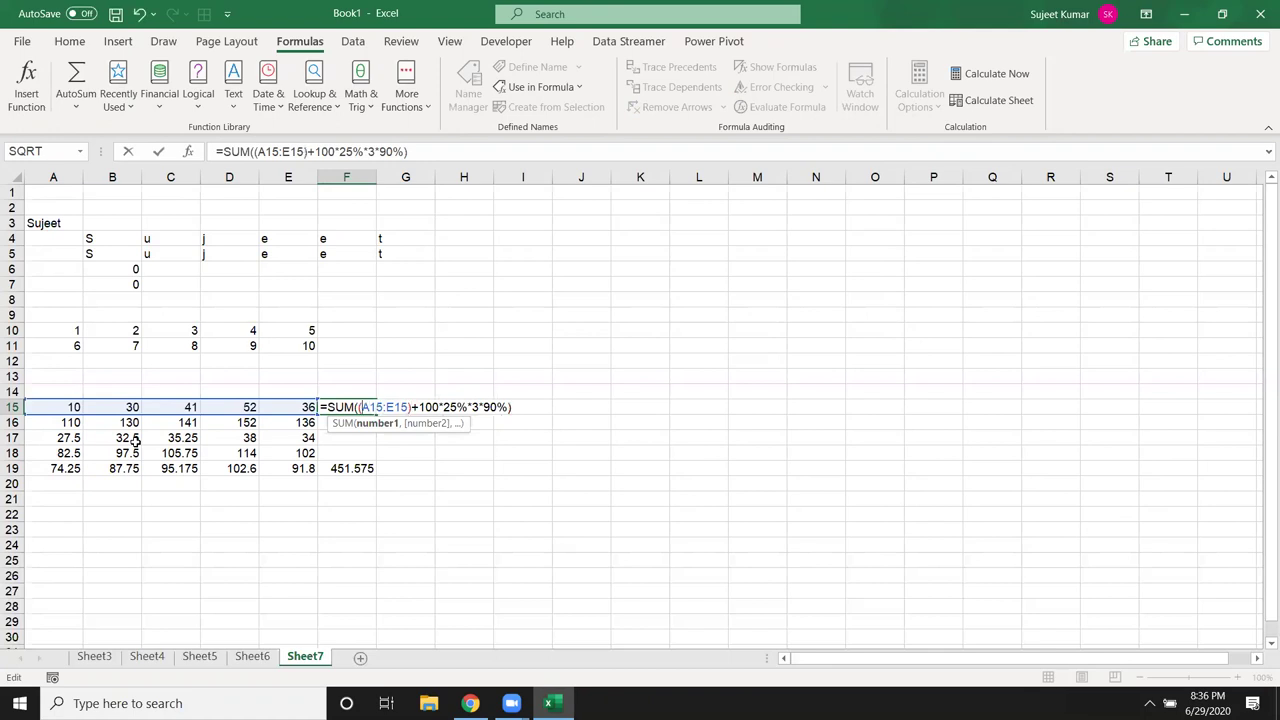
{"action": "type", "text": "("}
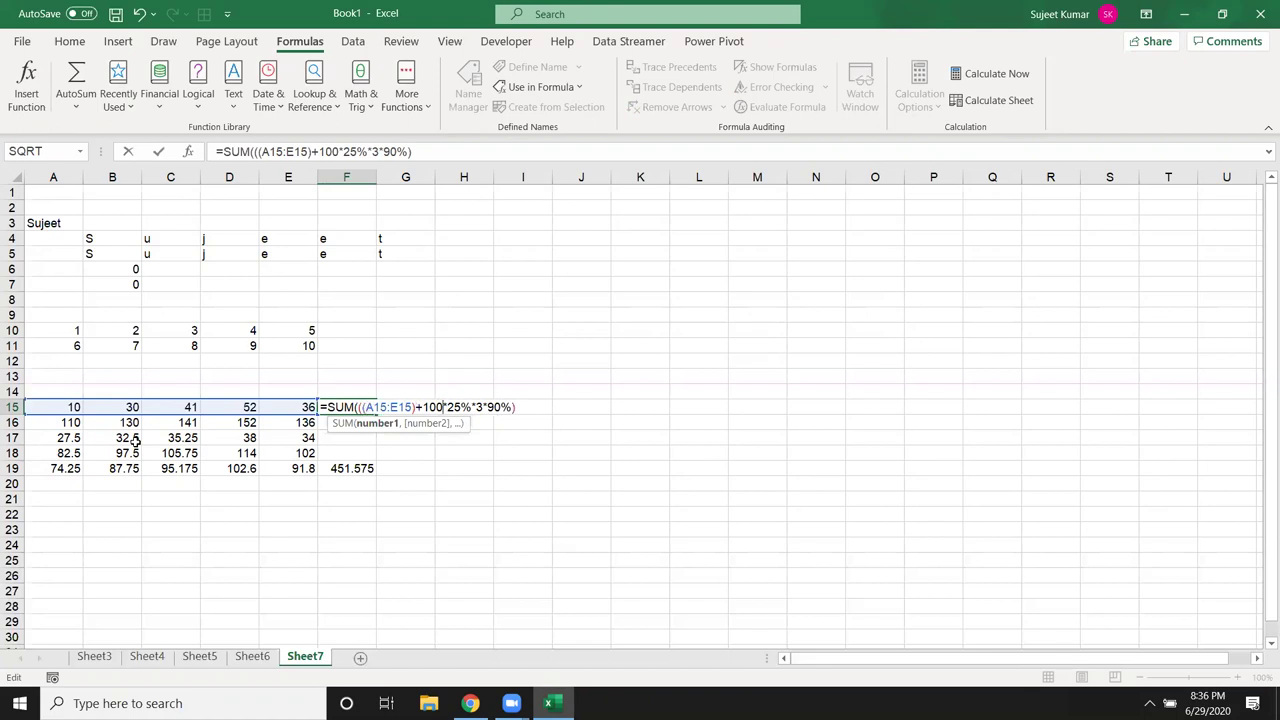
{"action": "type", "text": ")"}
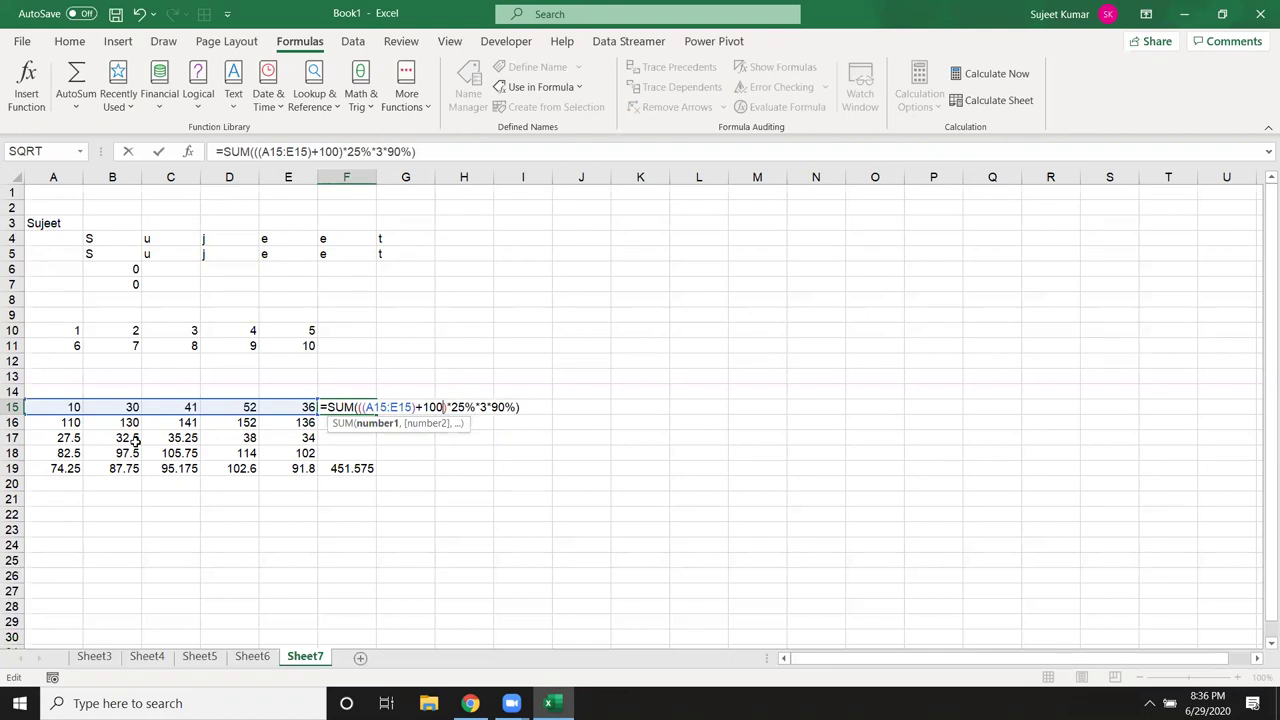
{"action": "key", "text": "Left"}
{"action": "key", "text": "Left"}
{"action": "key", "text": "Left"}
{"action": "key", "text": "Left"}
{"action": "type", "text": "("}
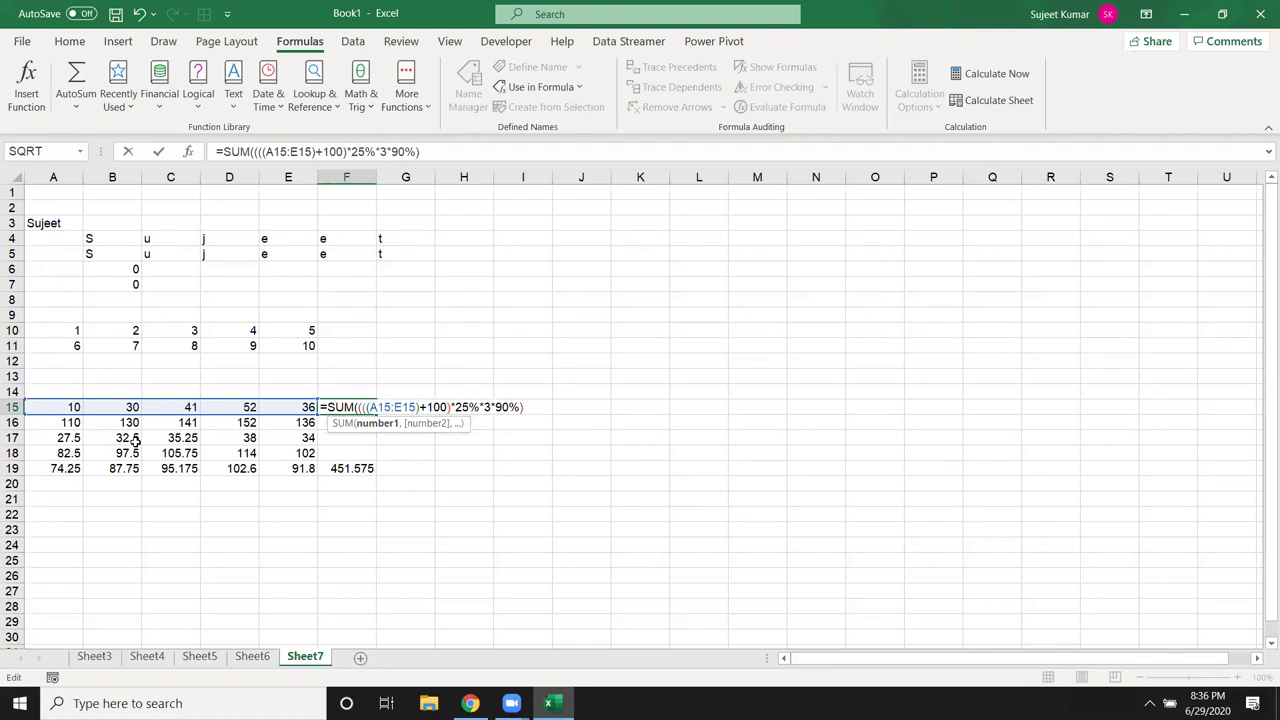
{"action": "key", "text": "Right"}
{"action": "key", "text": "Right"}
{"action": "key", "text": "Right"}
{"action": "key", "text": "Right"}
{"action": "key", "text": "Right"}
{"action": "key", "text": "Right"}
{"action": "type", "text": ")"}
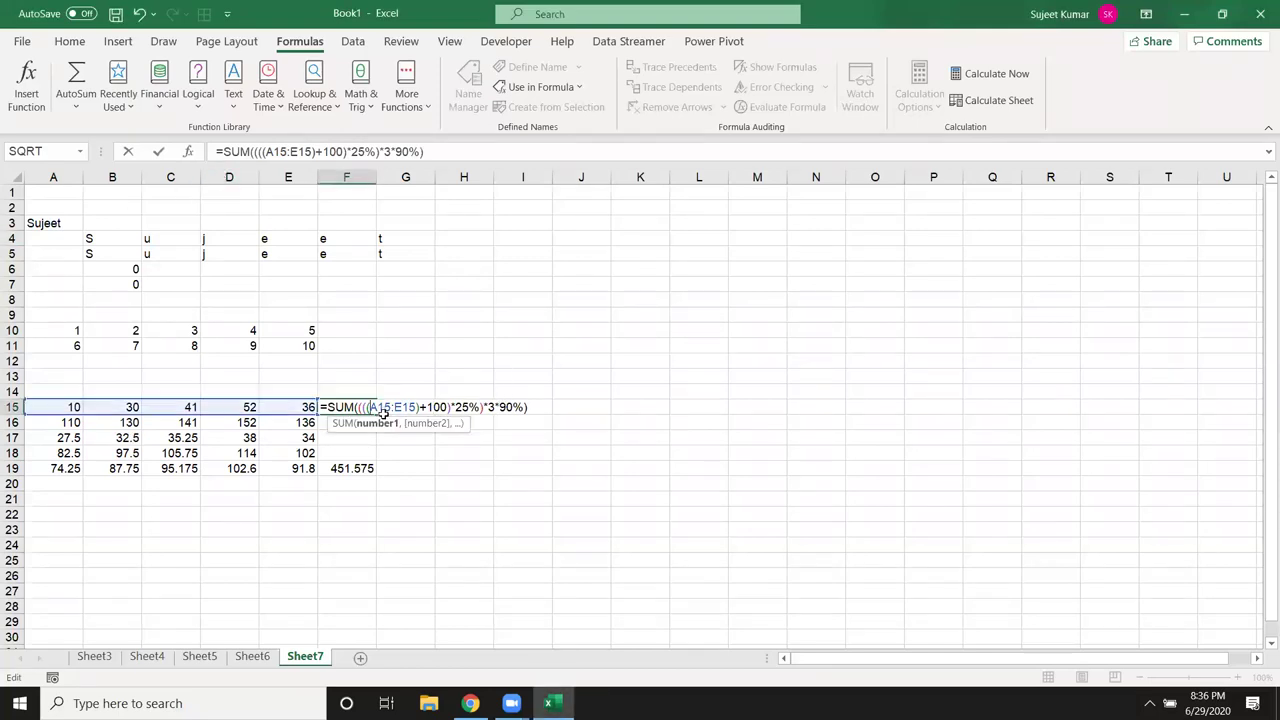
{"action": "type", "text": "("}
{"action": "key", "text": "Right"}
{"action": "key", "text": "Right"}
{"action": "key", "text": "Right"}
{"action": "key", "text": "Right"}
{"action": "key", "text": "Right"}
{"action": "key", "text": "Right"}
{"action": "key", "text": "Right"}
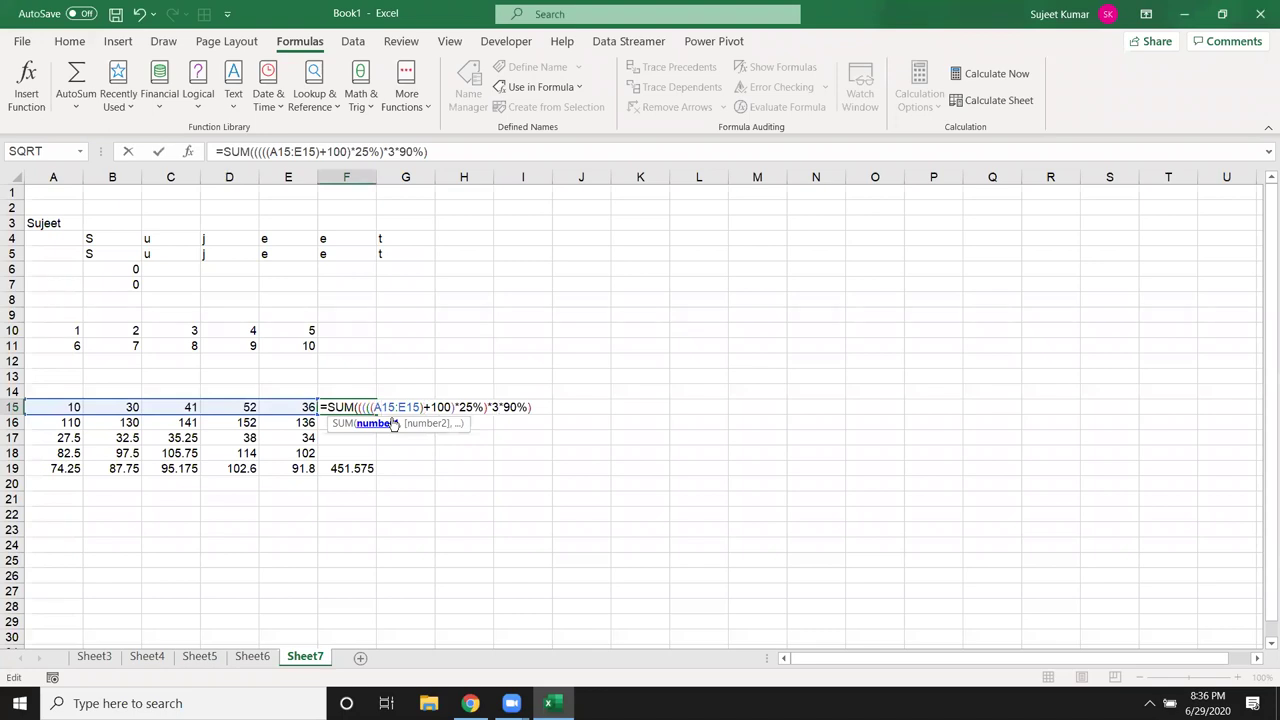
{"action": "type", "text": ")"}
{"action": "key", "text": "ctrl+shift+Return"}
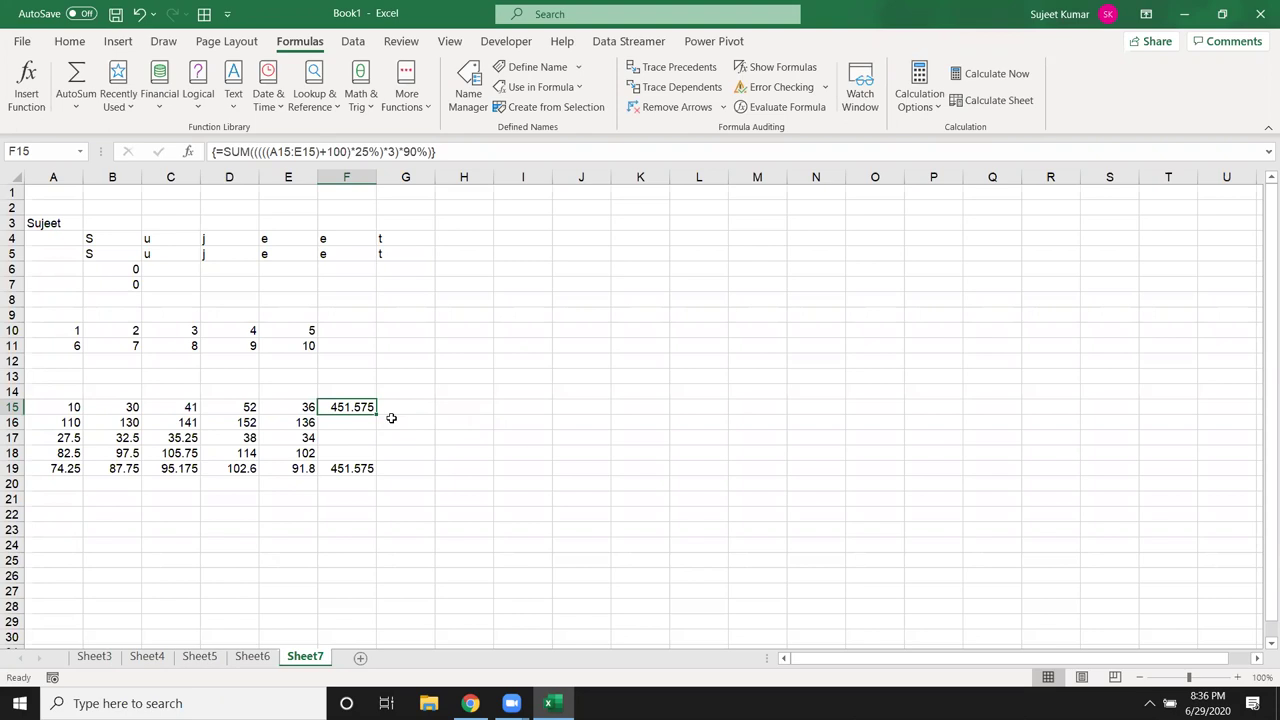
{"action": "left_click", "coordinate": [781, 107]}
{"action": "left_click_drag", "start_coordinate": [647, 181], "coordinate": [650, 364]}
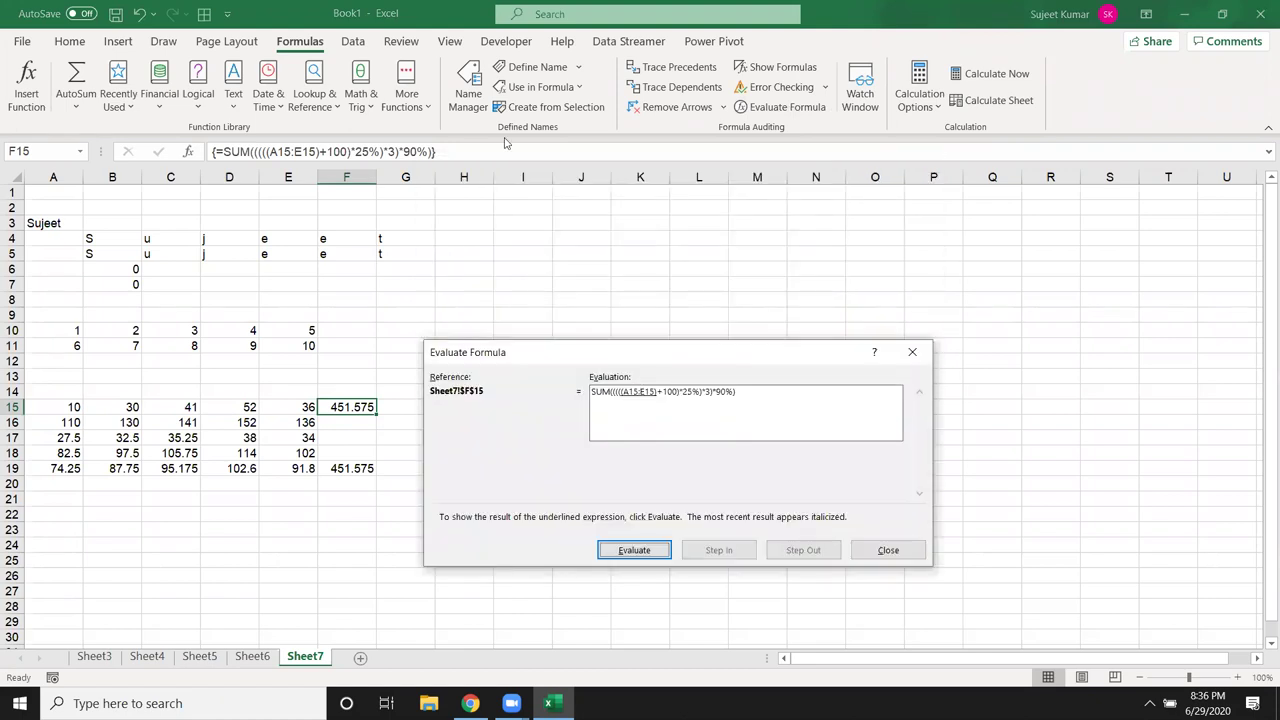
{"action": "left_click", "coordinate": [636, 556]}
{"action": "left_click", "coordinate": [636, 556]}
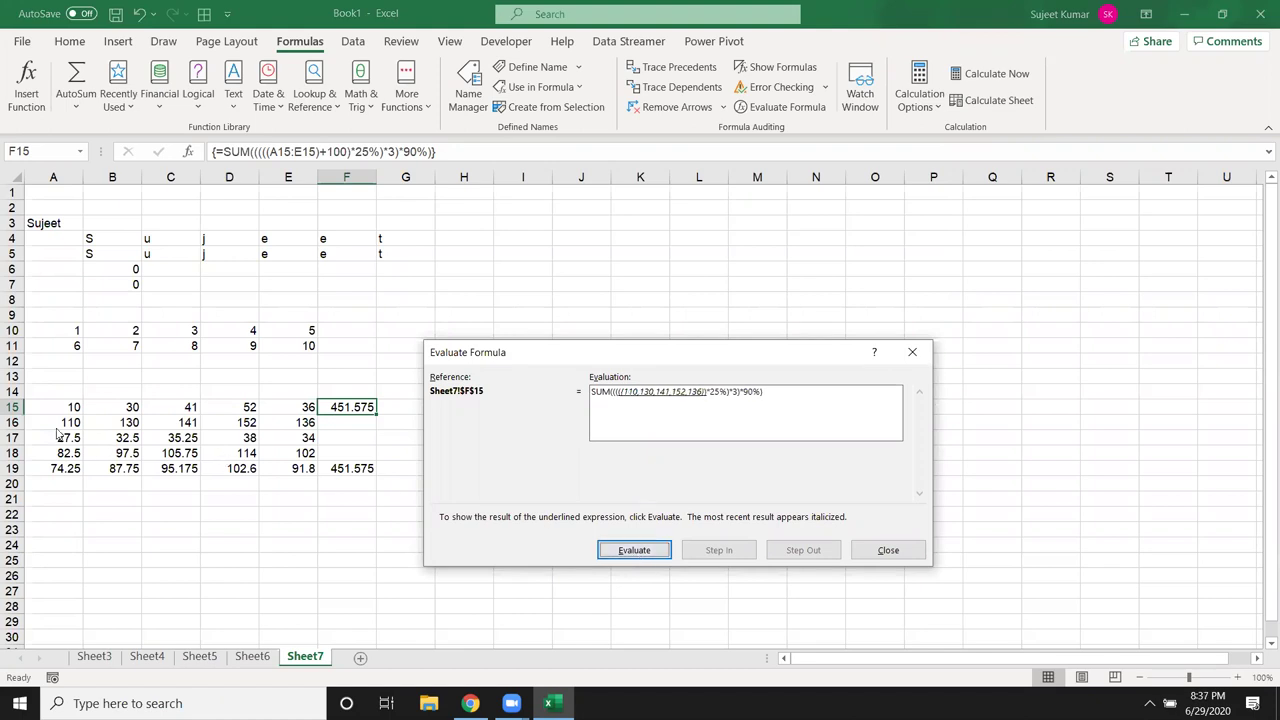
{"action": "left_click", "coordinate": [636, 553]}
{"action": "left_click", "coordinate": [636, 553]}
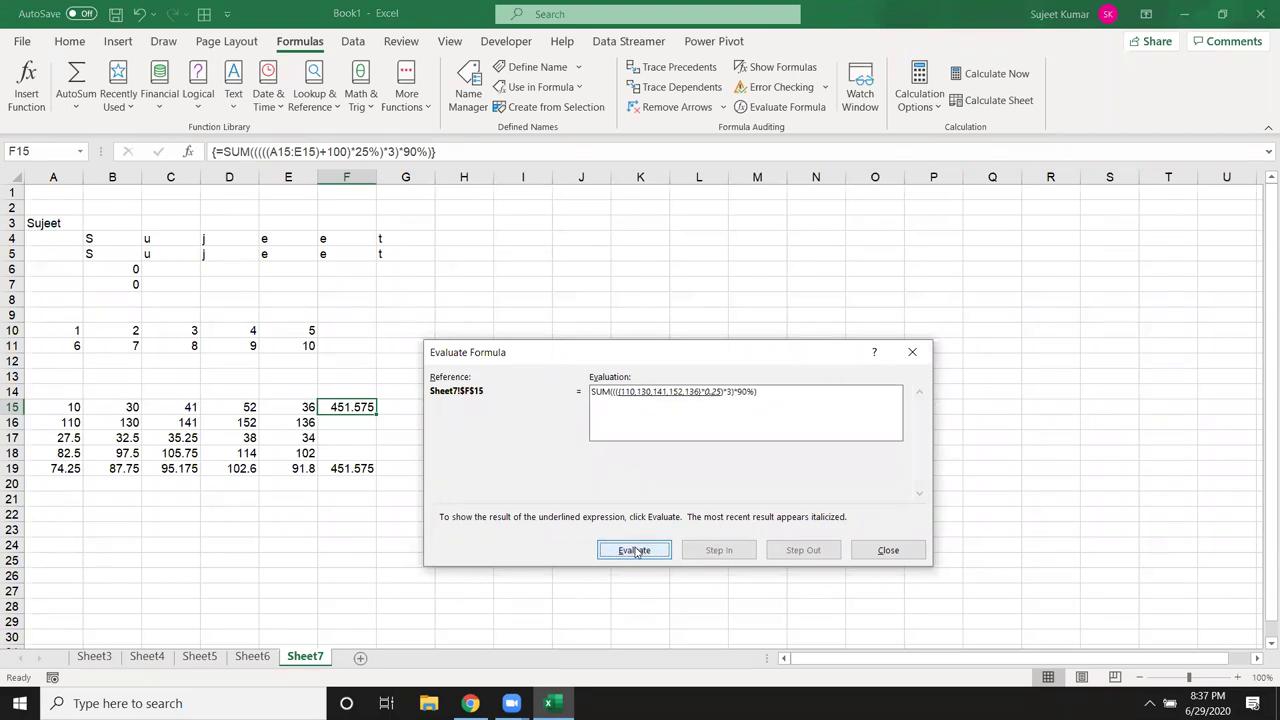
{"action": "left_click", "coordinate": [636, 553]}
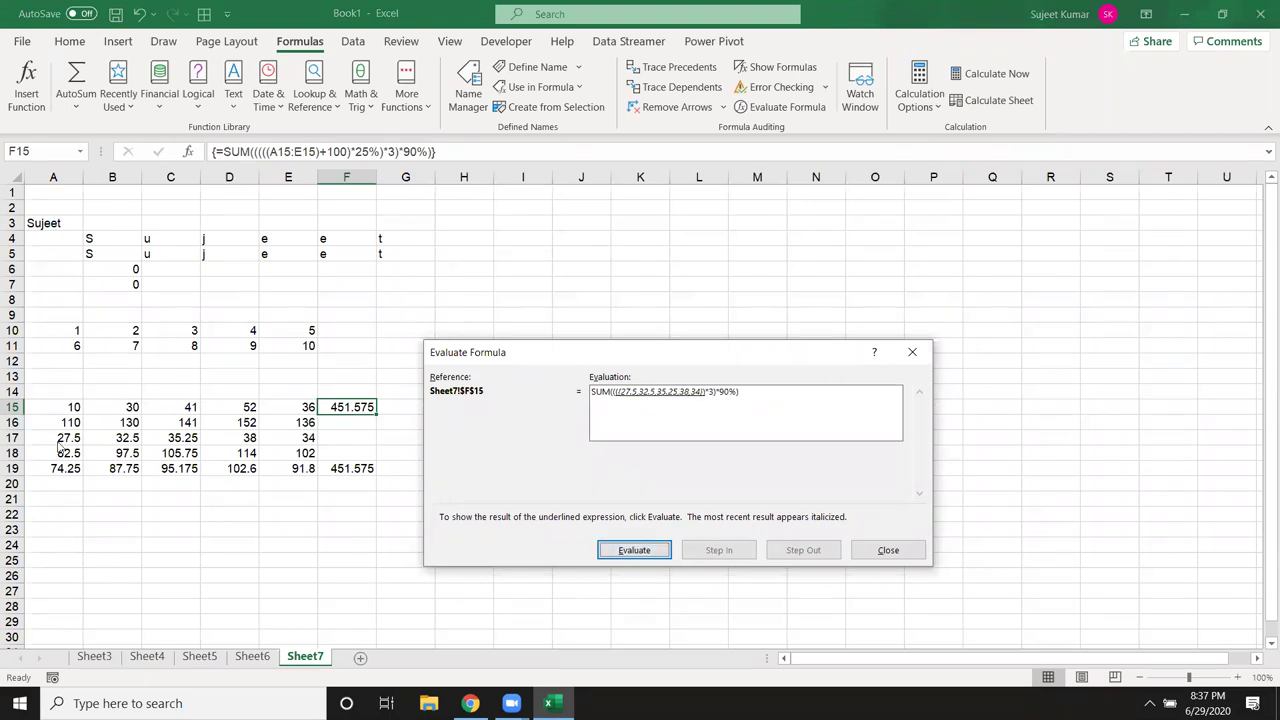
{"action": "left_click", "coordinate": [638, 551]}
{"action": "left_click", "coordinate": [638, 551]}
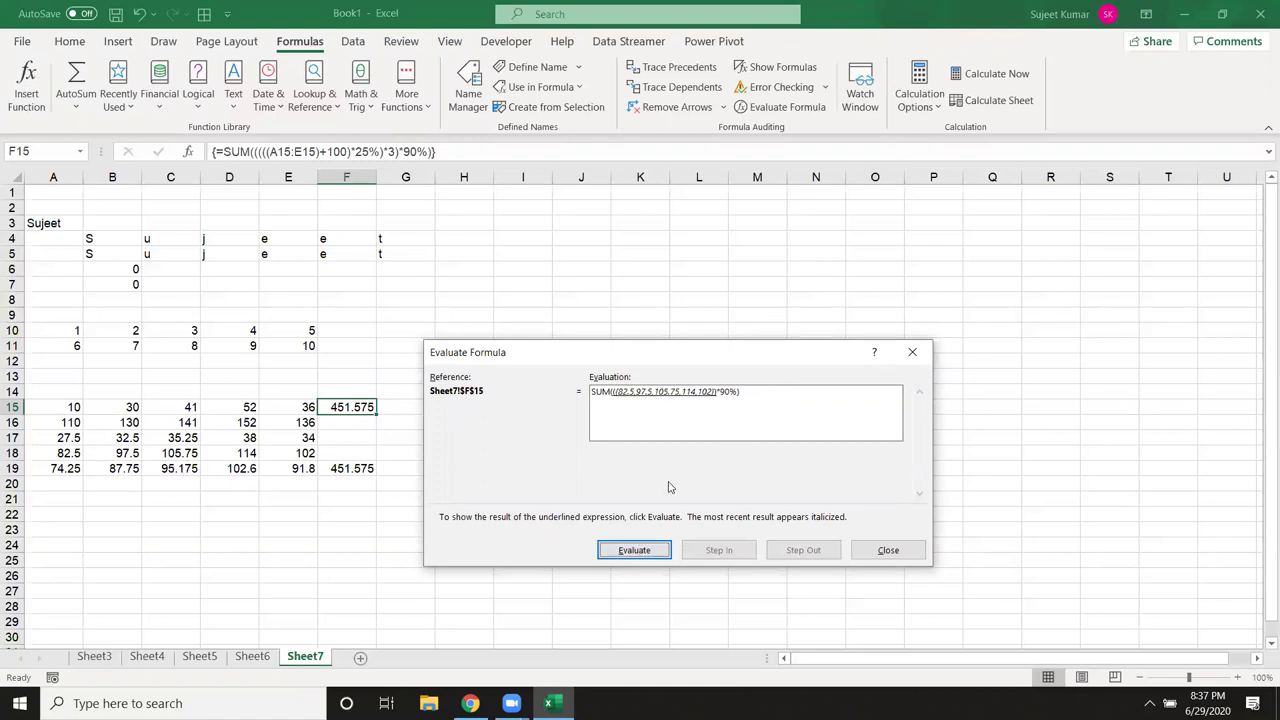
{"action": "left_click", "coordinate": [636, 550]}
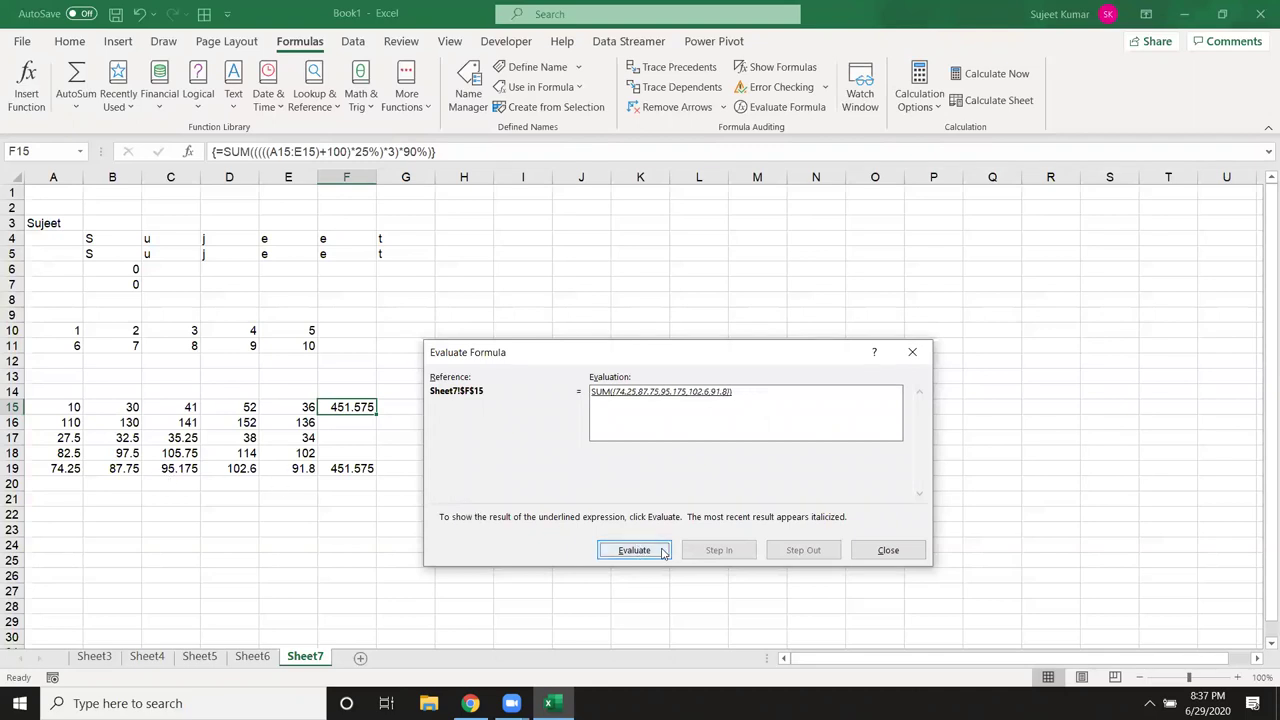
{"action": "left_click", "coordinate": [660, 553]}
{"action": "left_click", "coordinate": [905, 555]}
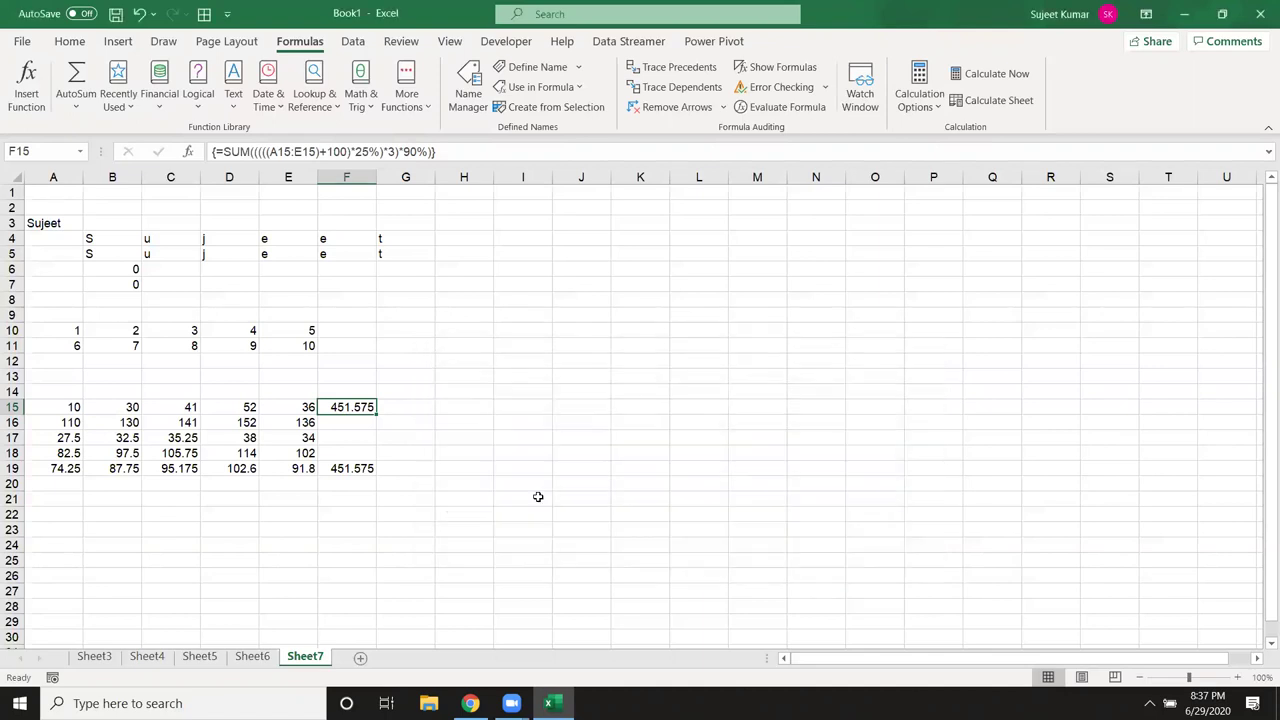
{"action": "left_click_drag", "start_coordinate": [66, 423], "coordinate": [300, 468]}
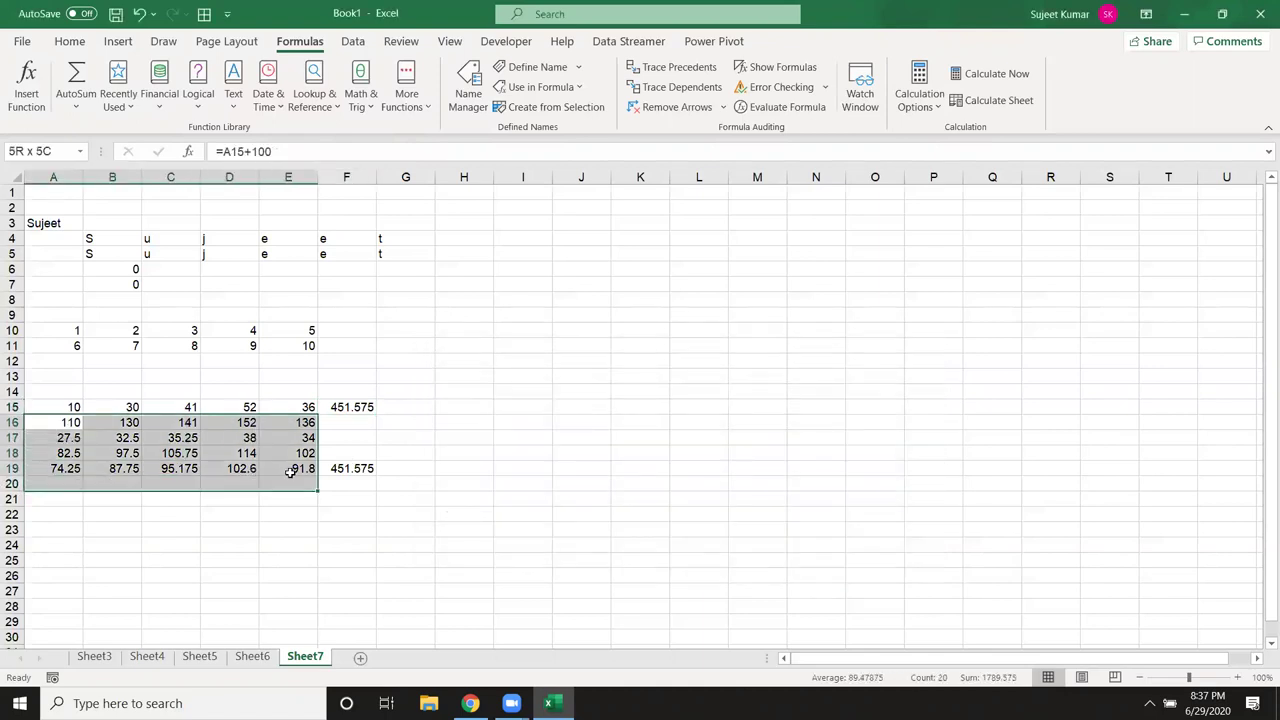
{"action": "double_click", "coordinate": [344, 410]}
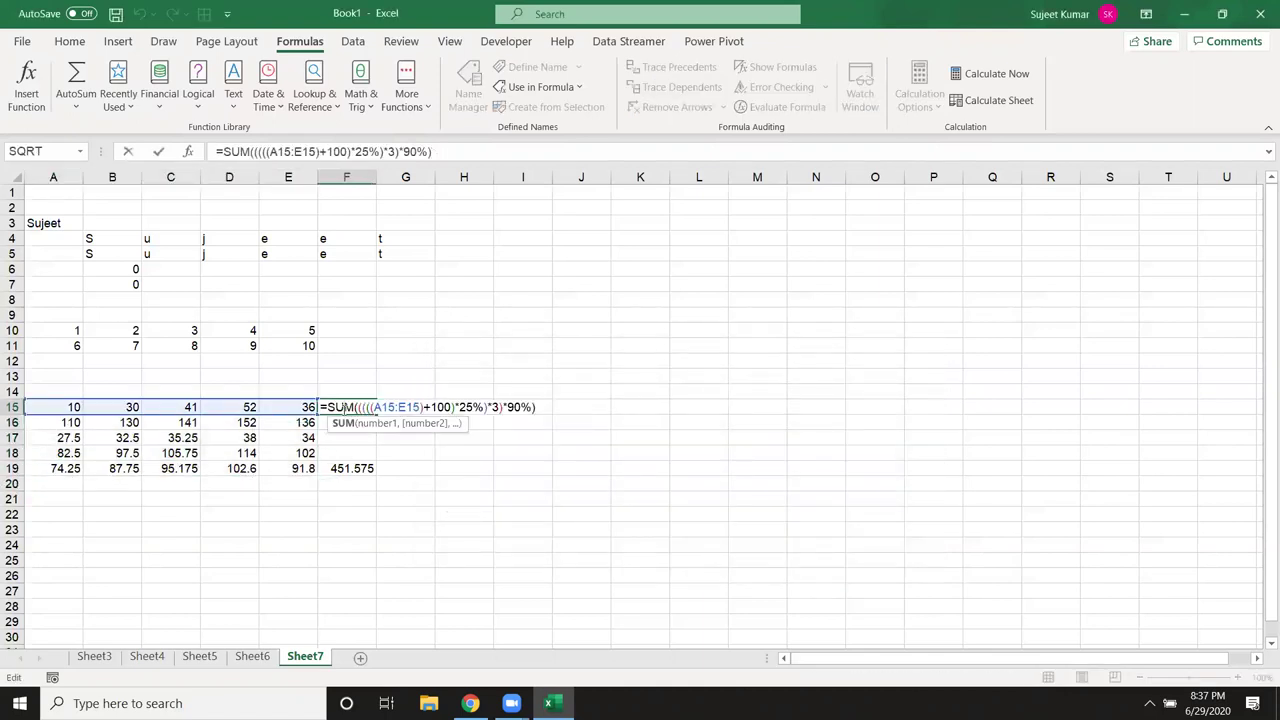
{"action": "key", "text": "ctrl+shift+Return"}
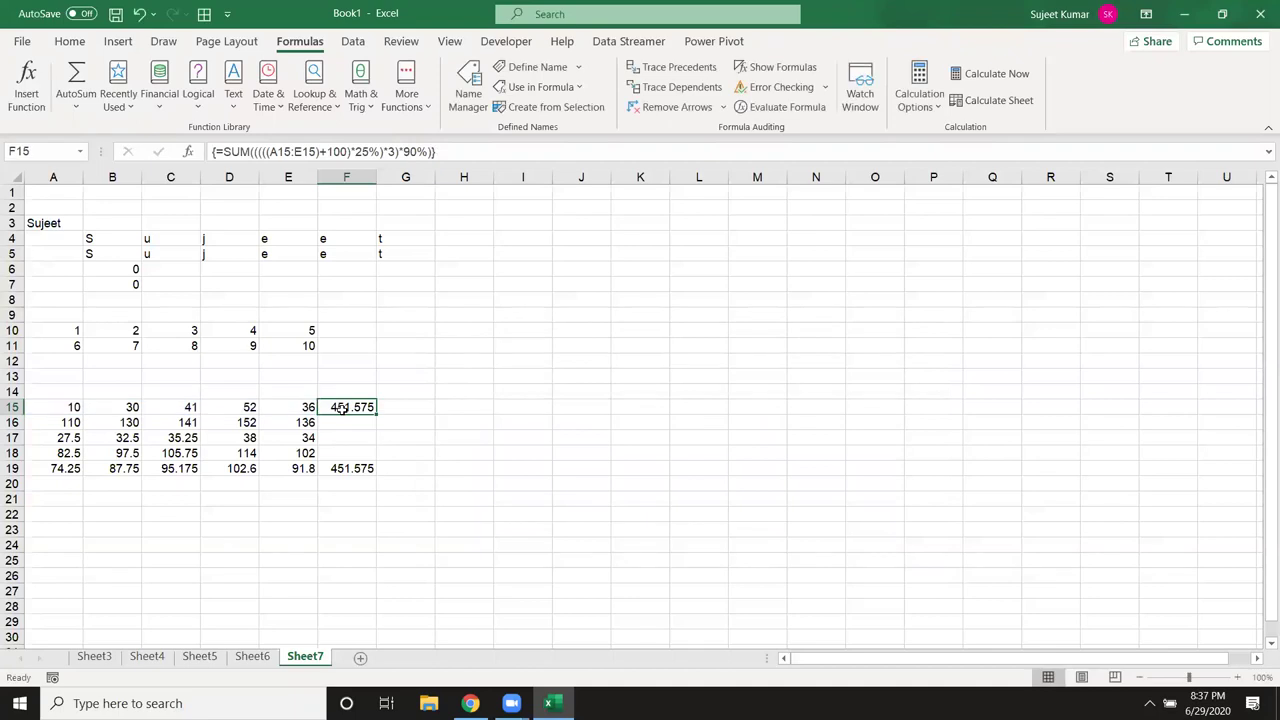
{"action": "left_click", "coordinate": [100, 255]}
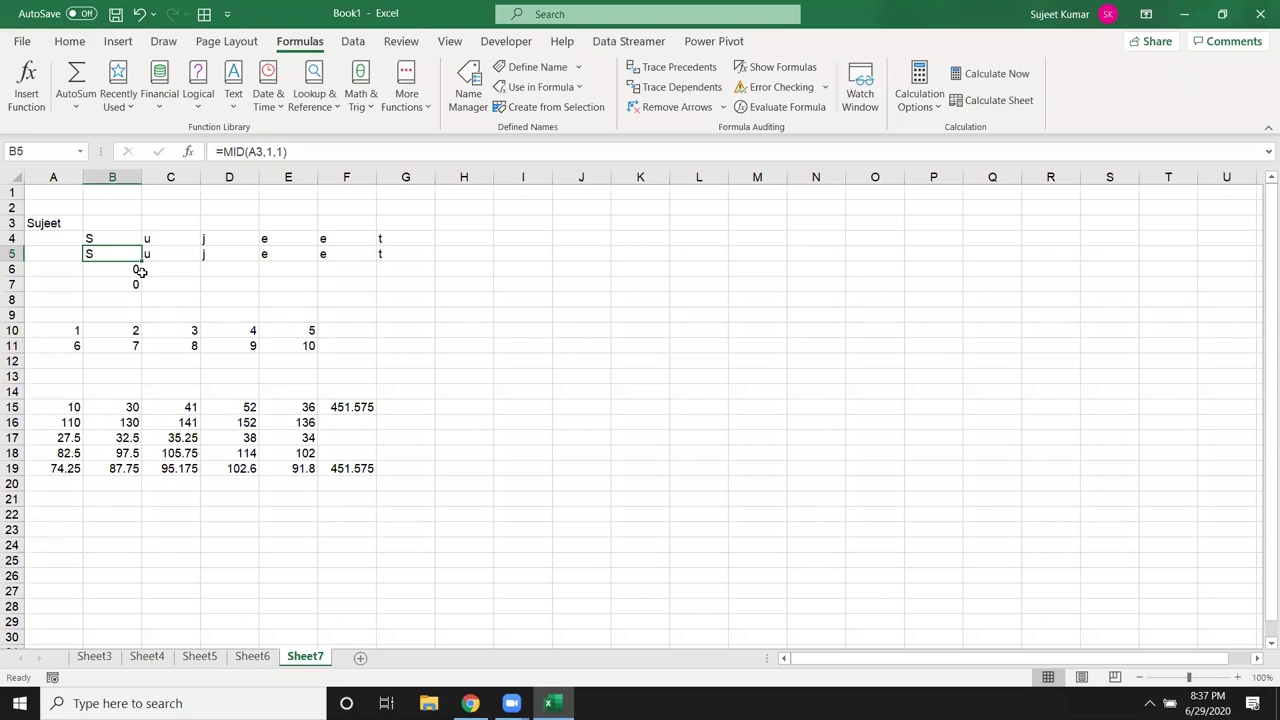
{"action": "left_click", "coordinate": [362, 406]}
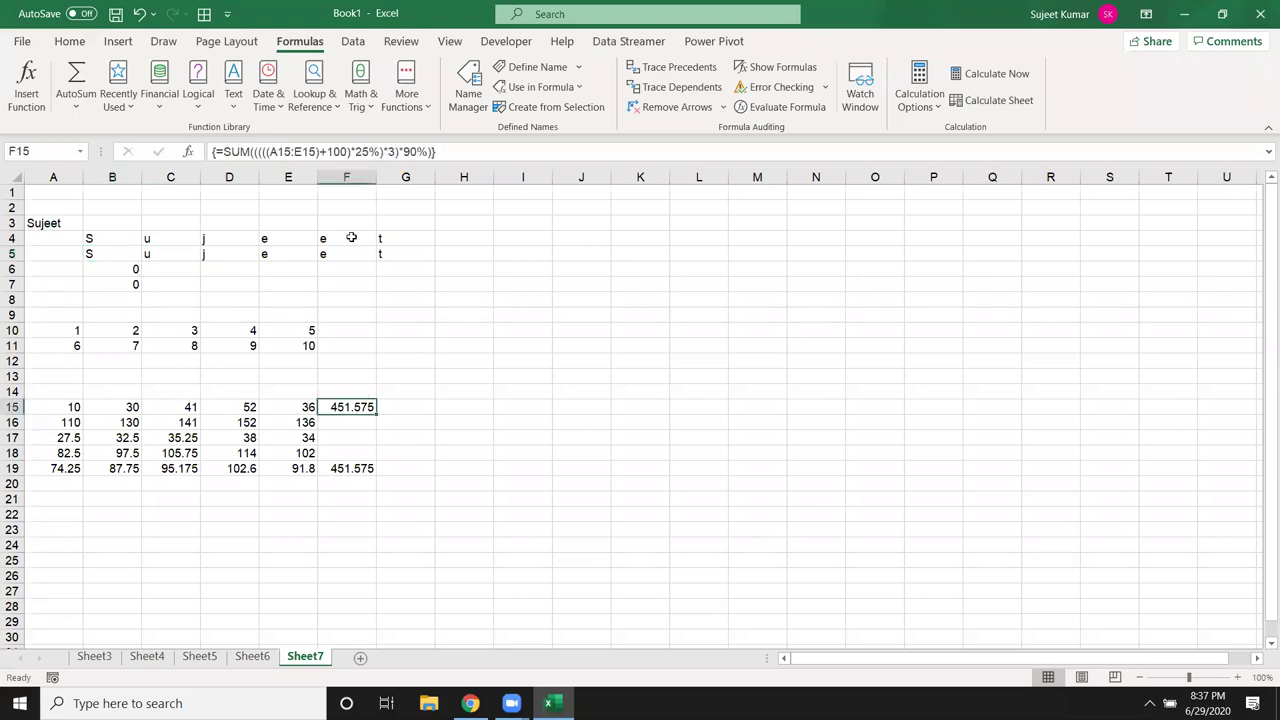